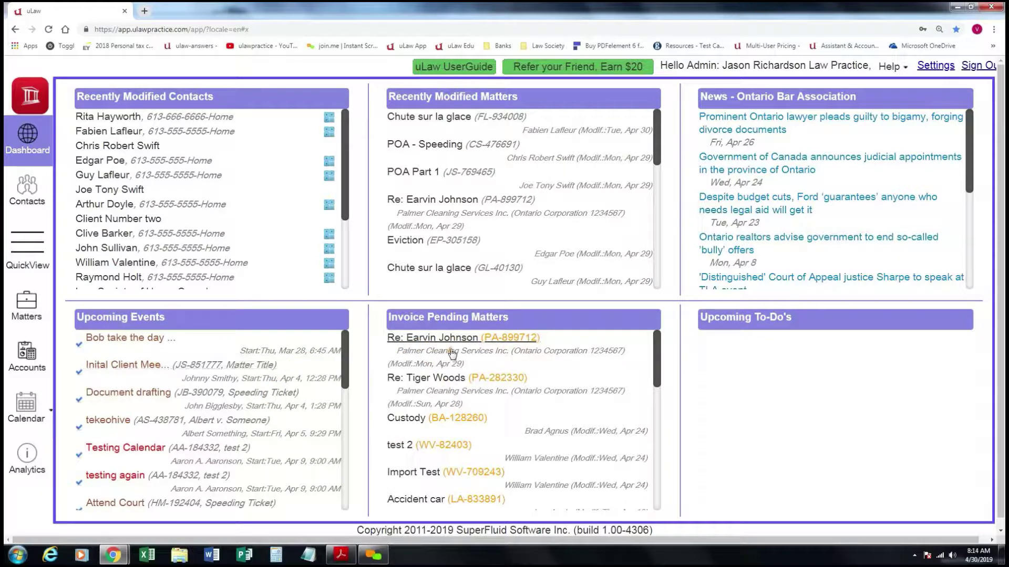
Show the QuickView table of active matters from the Contacts area.
left_click(39, 191)
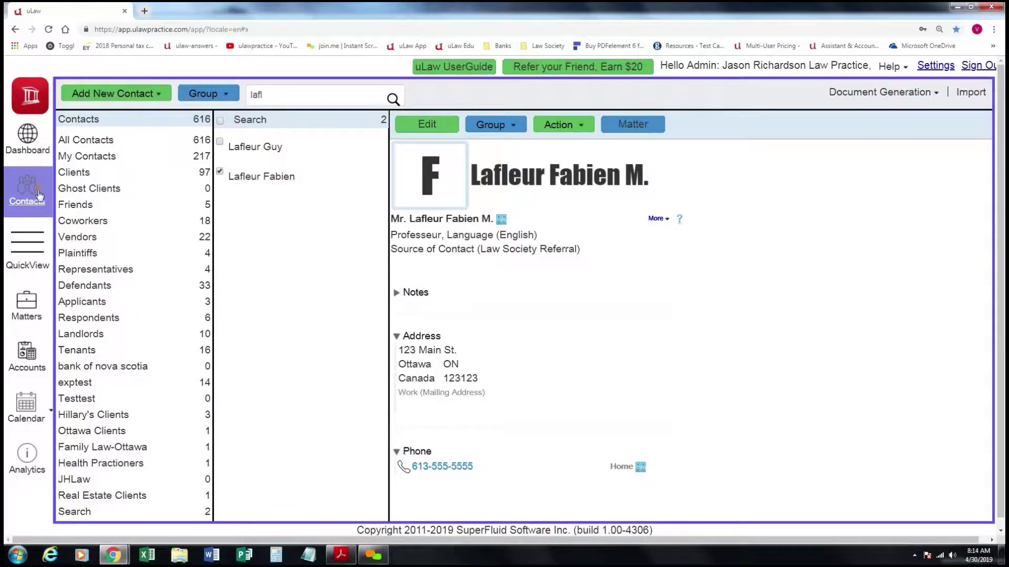
left_click(31, 245)
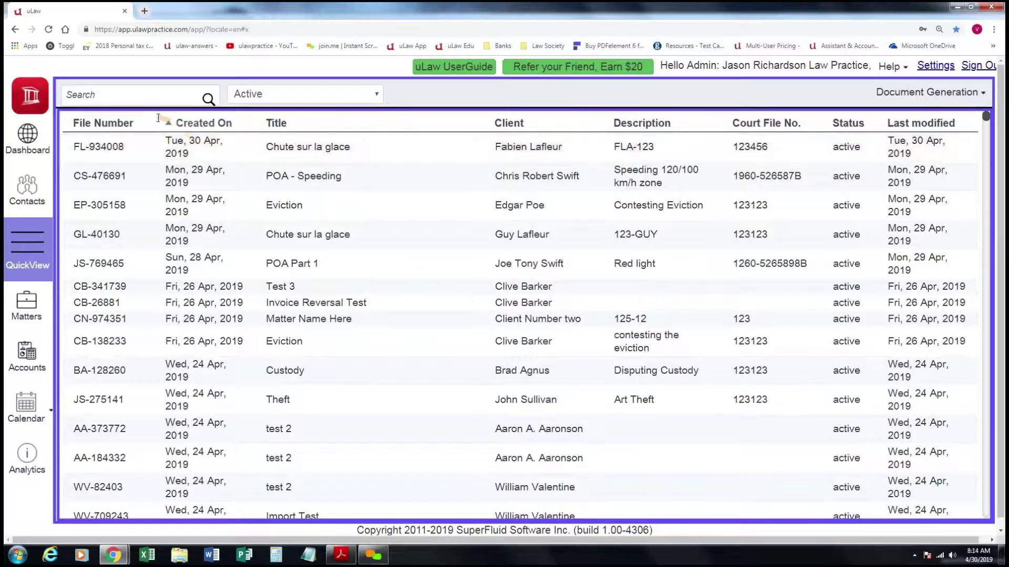
Go to the latest matter, then show the Pooled Trust Account's April 2019 transactions.
left_click(110, 95)
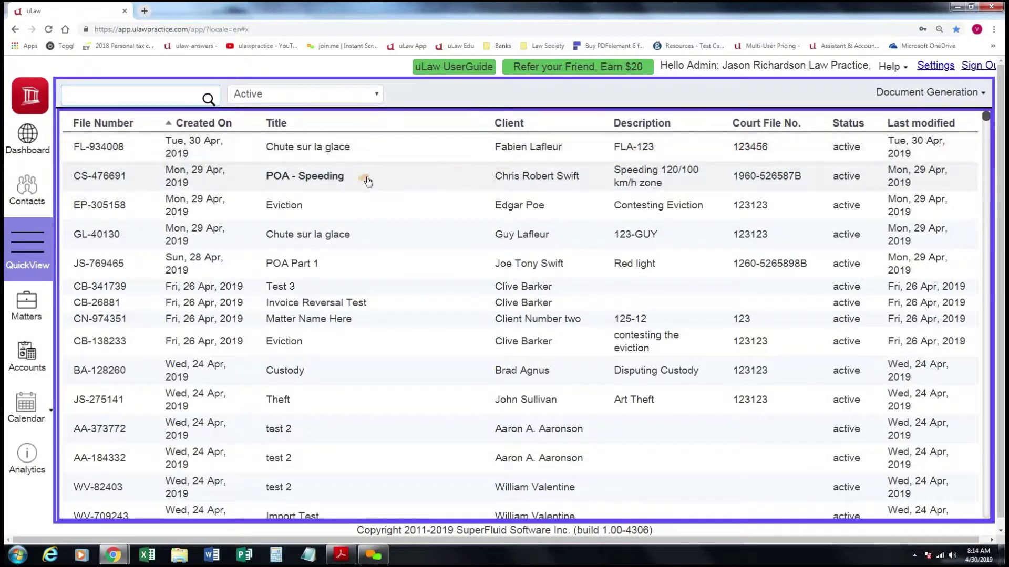
left_click(27, 307)
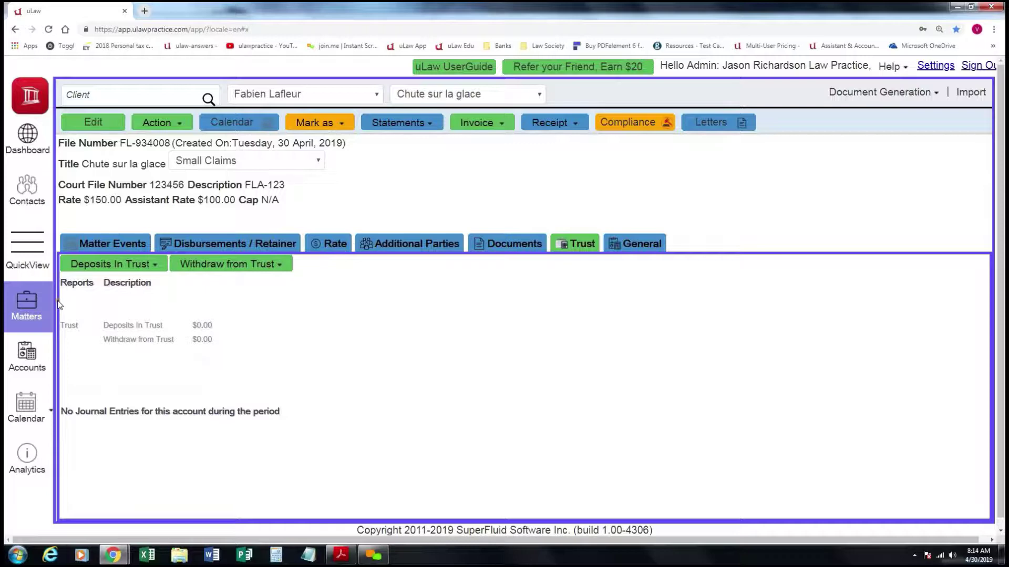
left_click(29, 354)
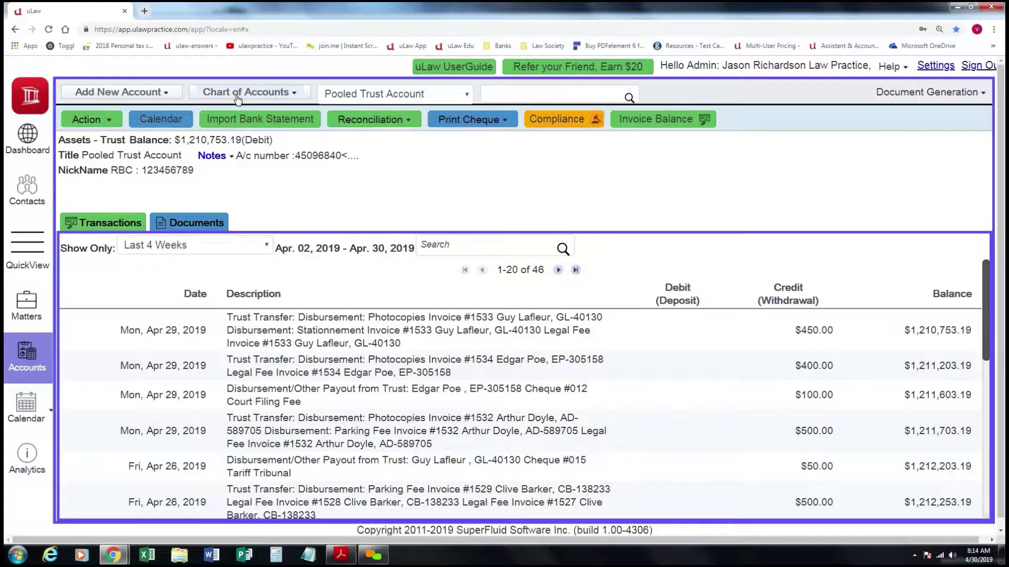
left_click(292, 97)
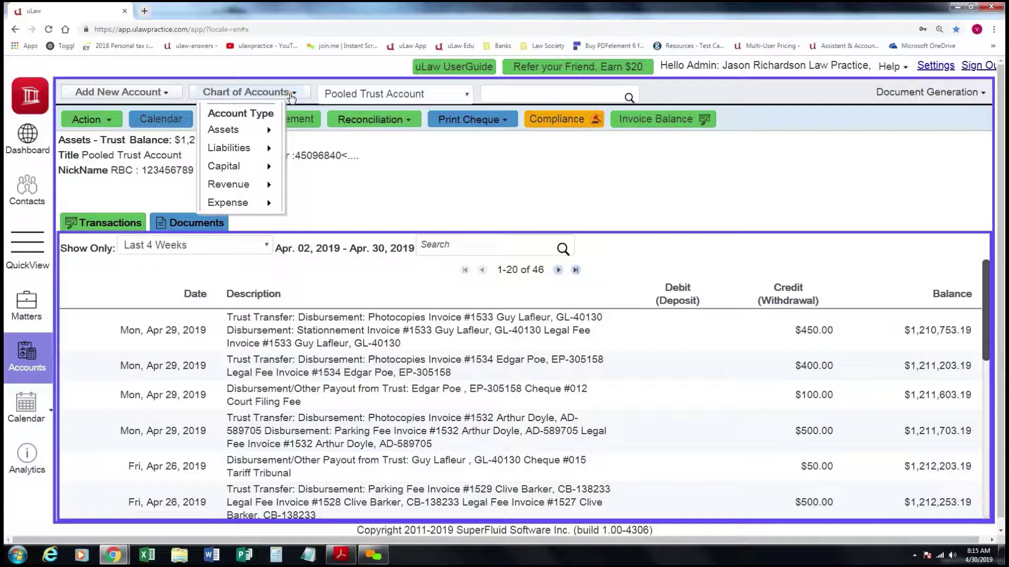
left_click(728, 99)
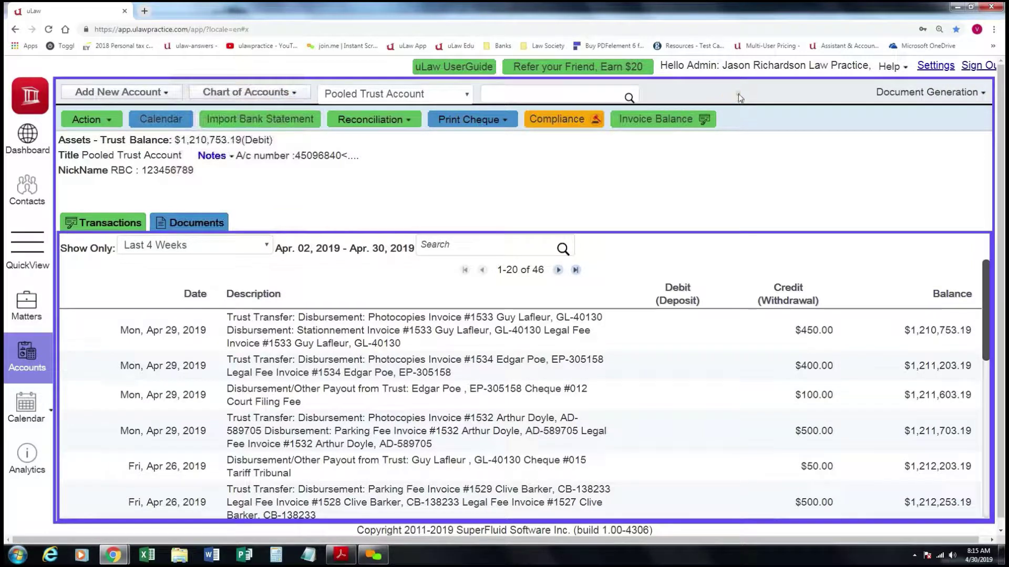
left_click(912, 98)
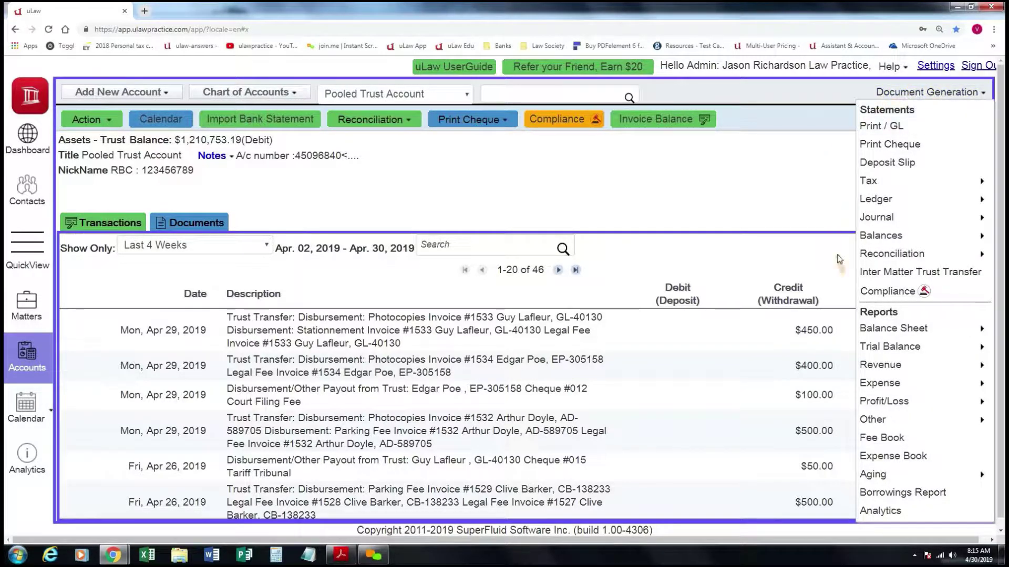
left_click(823, 98)
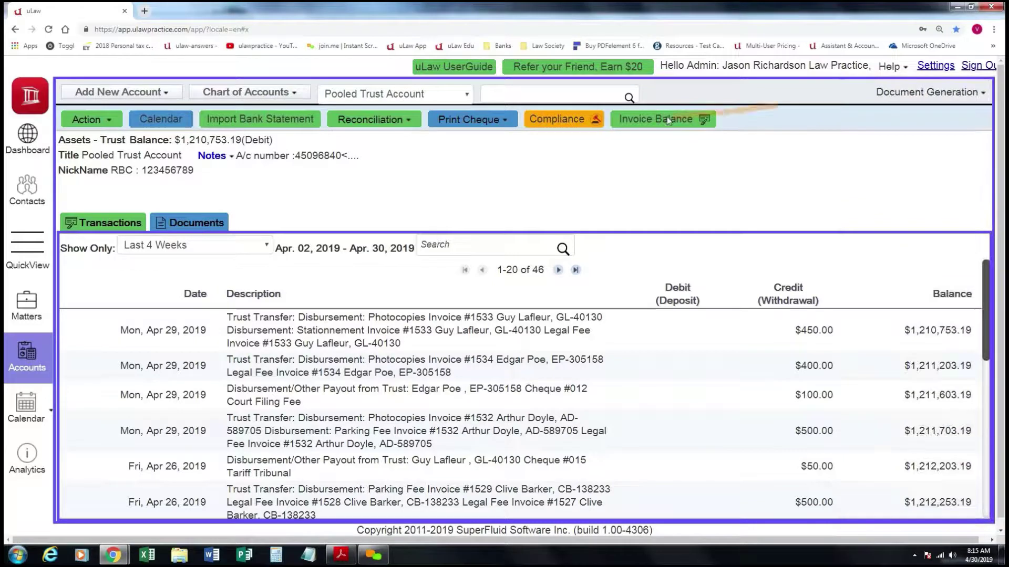
left_click(578, 122)
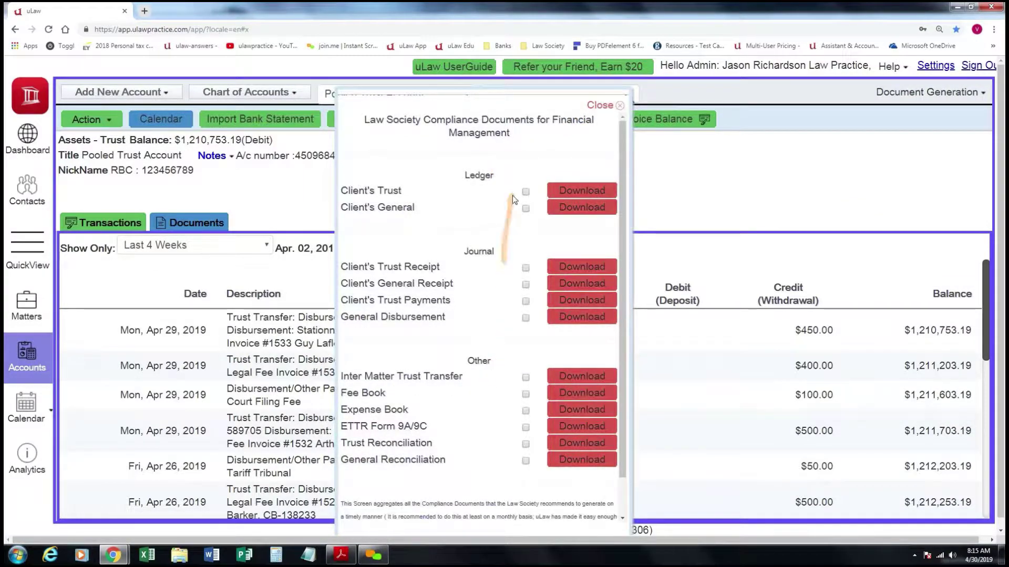
left_click(601, 105)
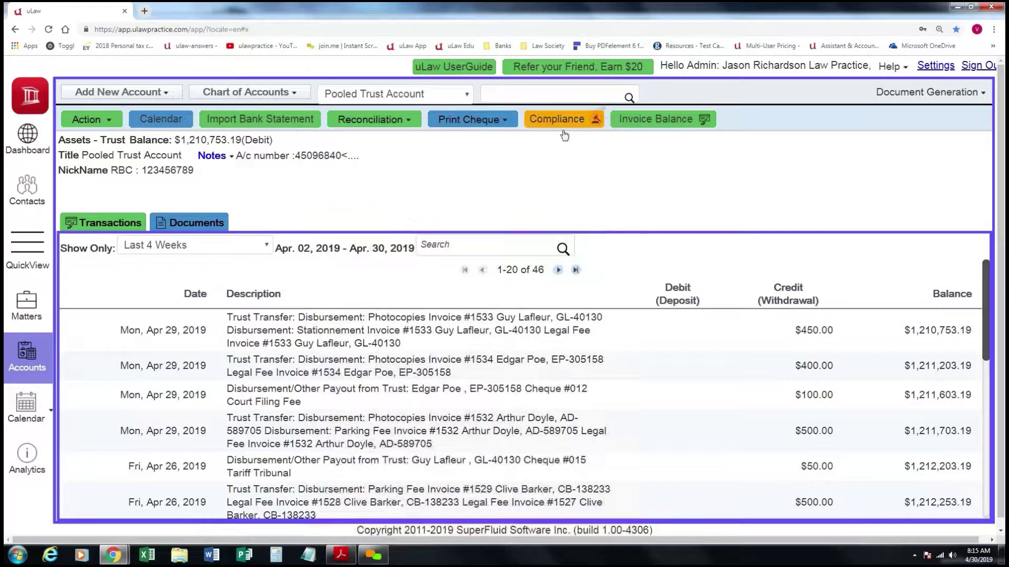
Pass through Calendar to the Analytics page with FeeBook charts by category.
left_click(36, 406)
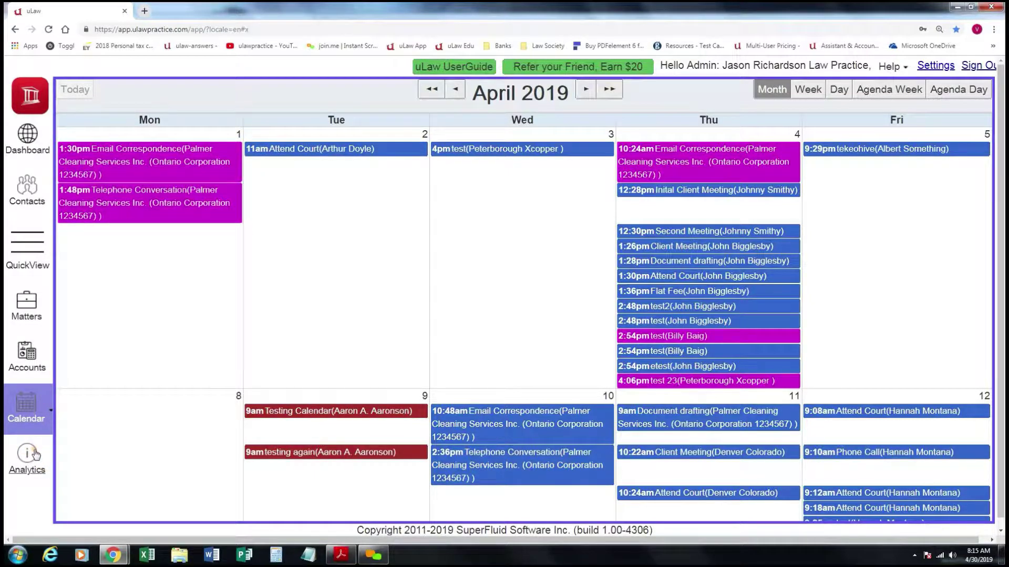
left_click(35, 455)
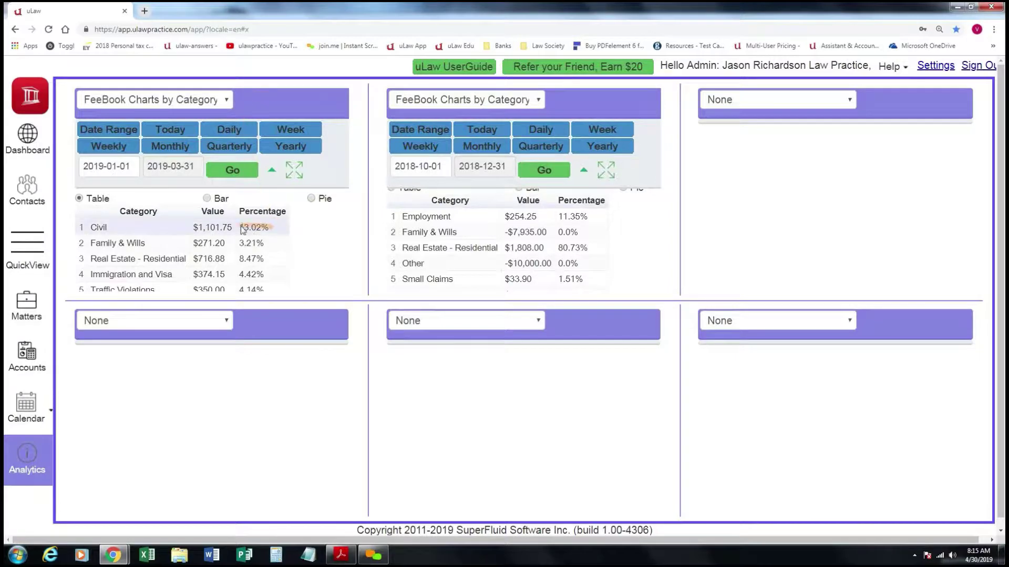
Keep FeeBook Charts by Category on the first panel, then return to the lafl contact search.
scroll(464, 229, "up", 1)
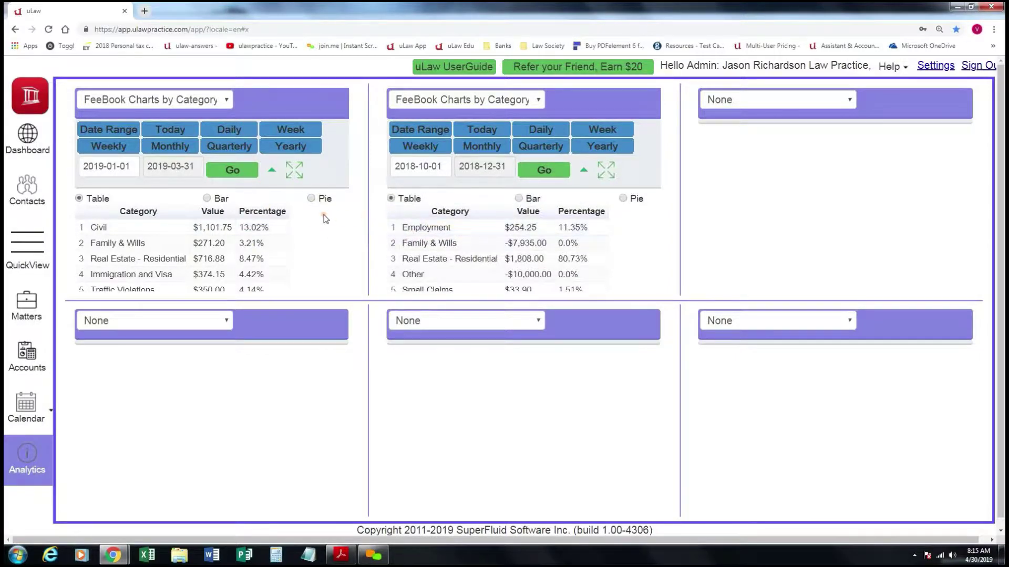
left_click(227, 101)
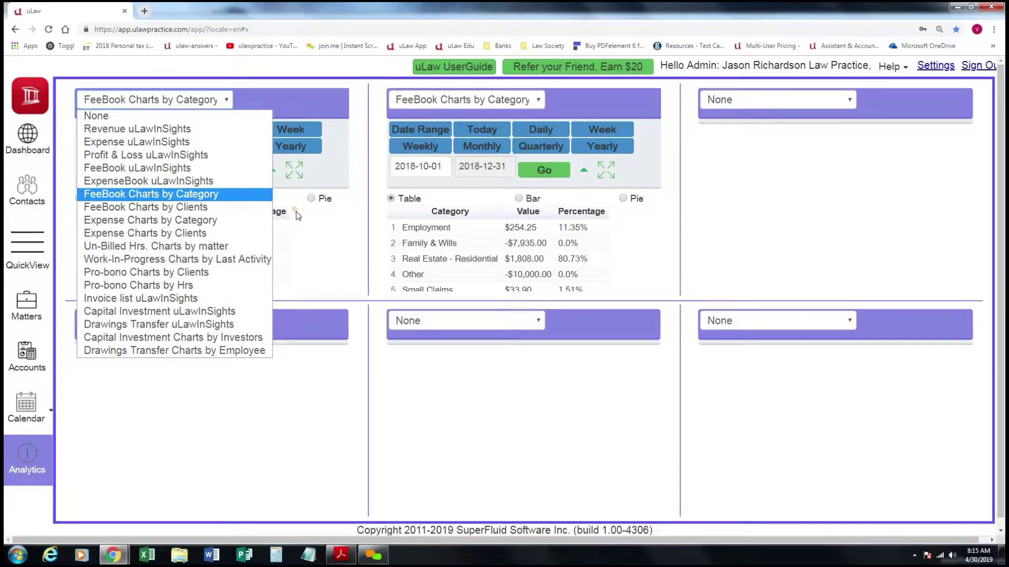
left_click(310, 225)
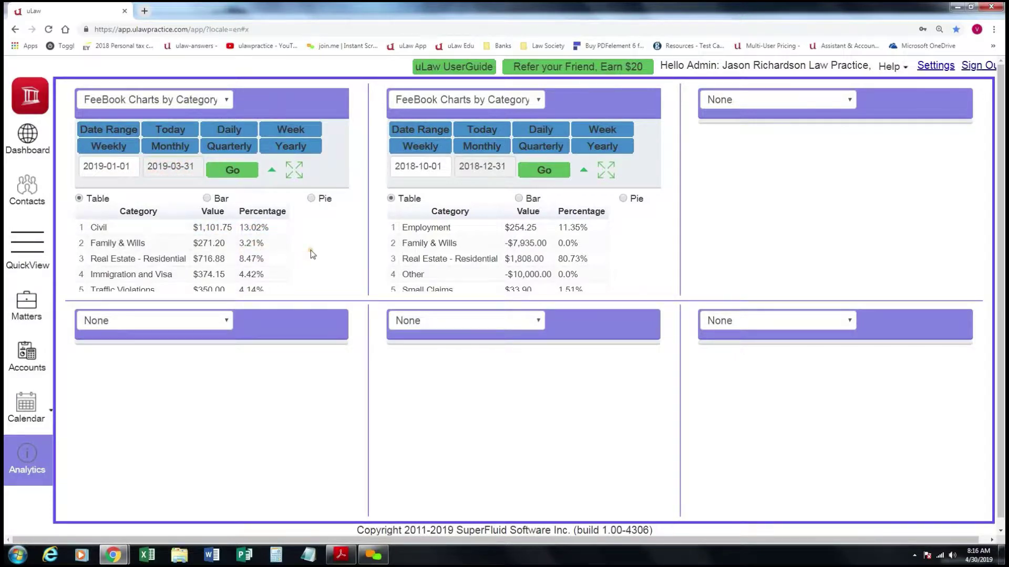
scroll(302, 254, "down", 1)
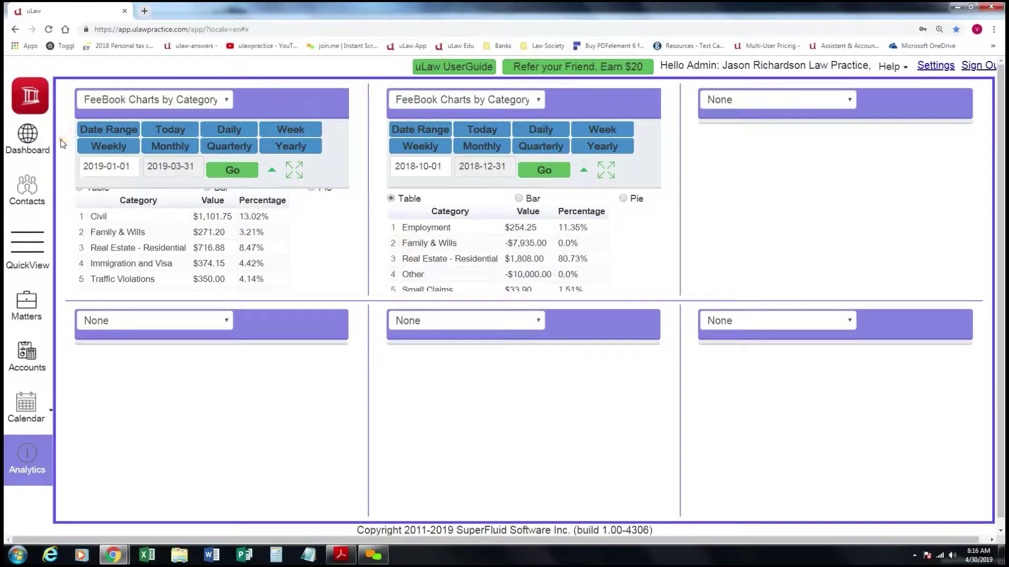
left_click(32, 184)
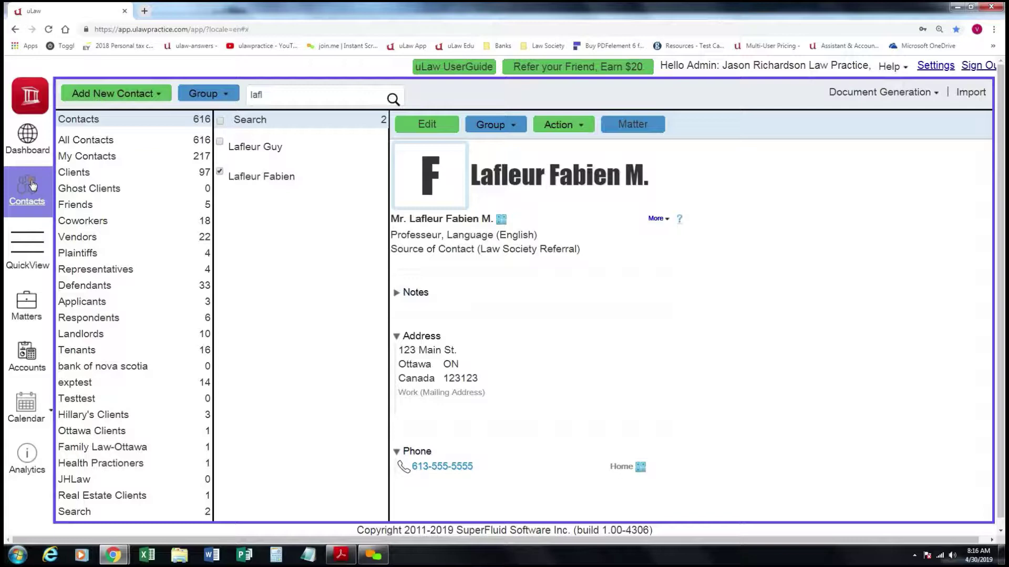
From All Contacts, choose Add New Contact to get a blank contact form.
left_click(102, 147)
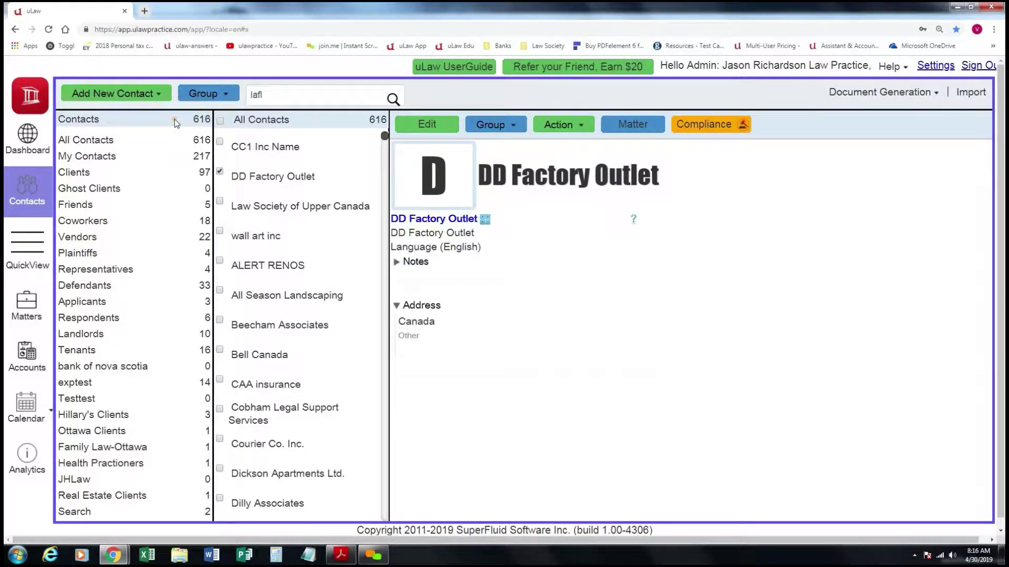
left_click(160, 96)
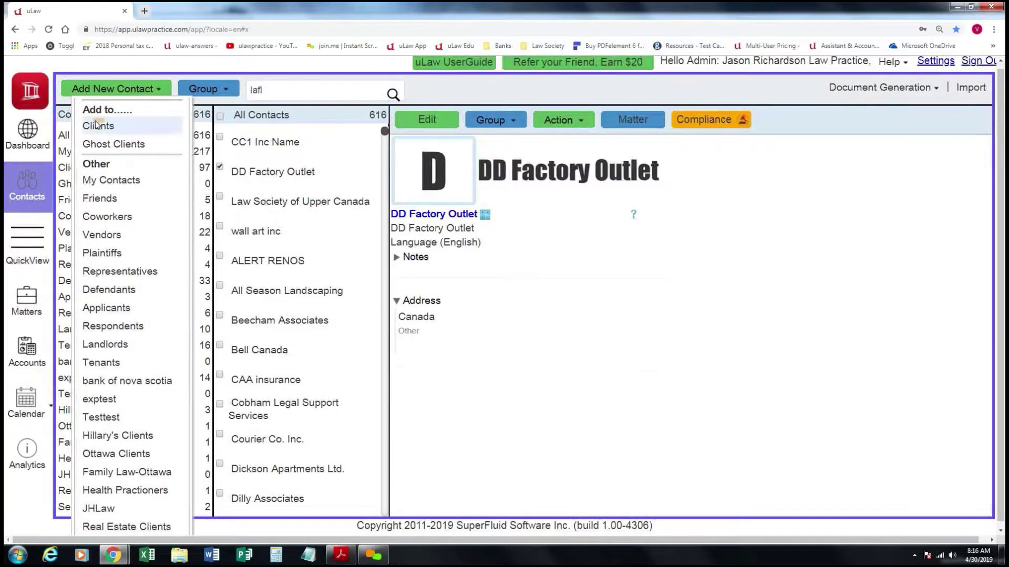
left_click(138, 126)
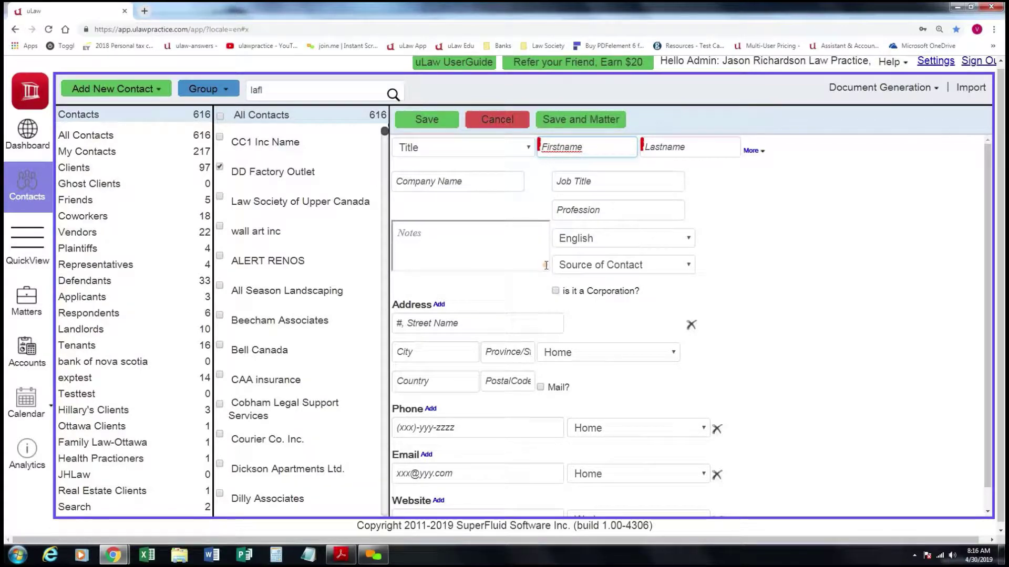
Make the contact a person, not a corporation, titled Ms. with her first and last name.
left_click(559, 293)
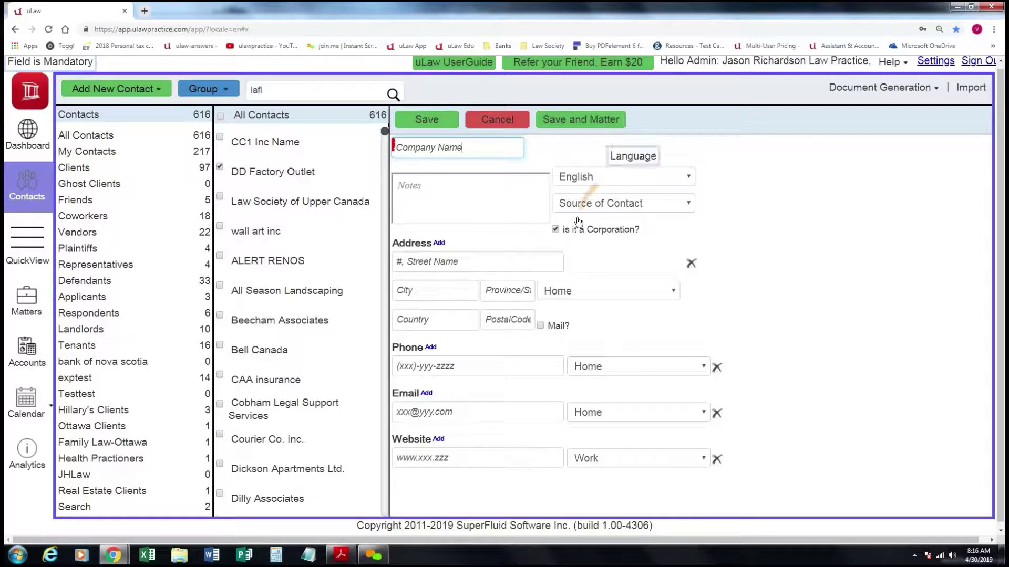
left_click(556, 230)
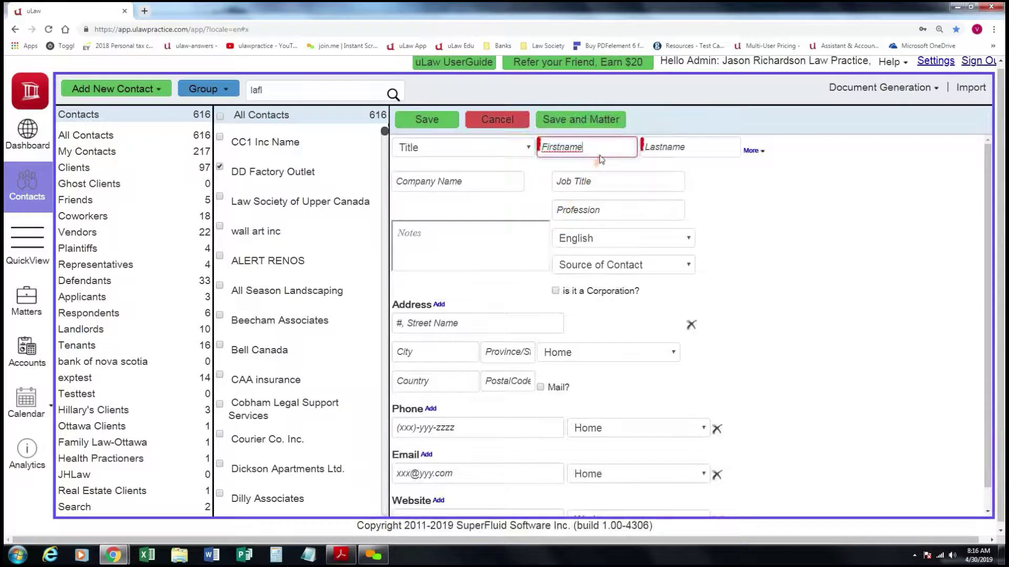
left_click(583, 152)
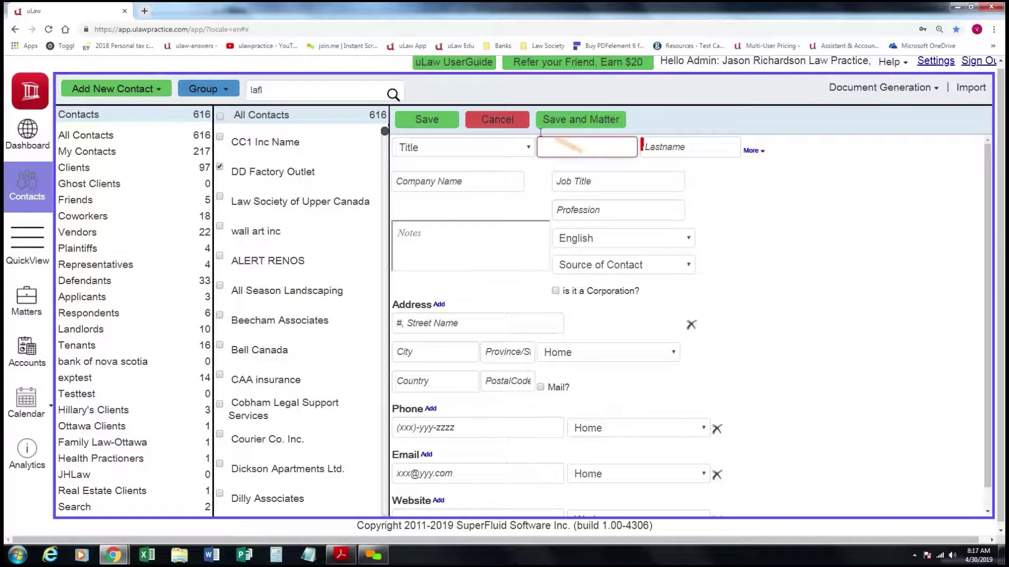
left_click(501, 147)
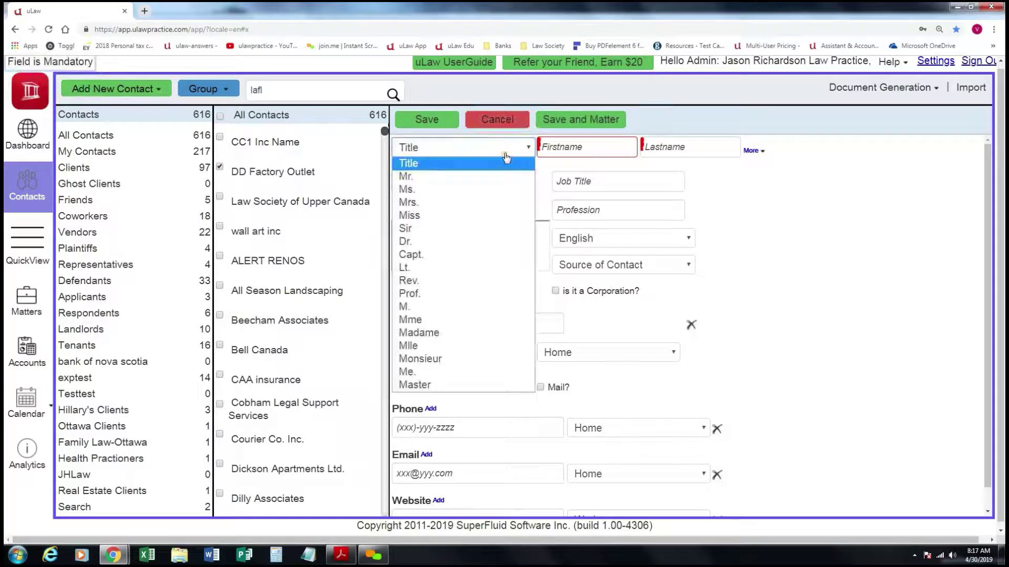
left_click(454, 193)
left_click(574, 146)
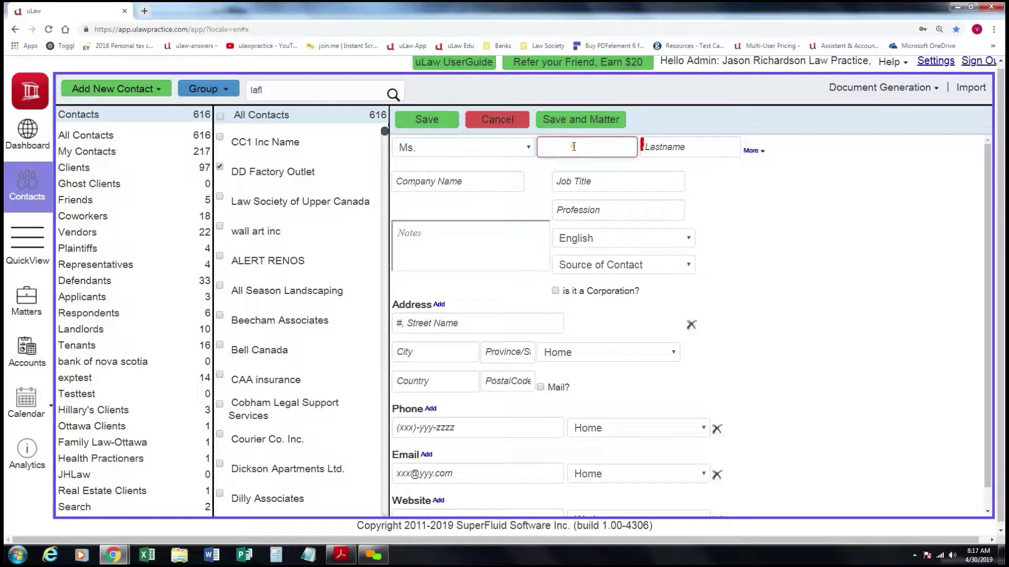
key("Tab")
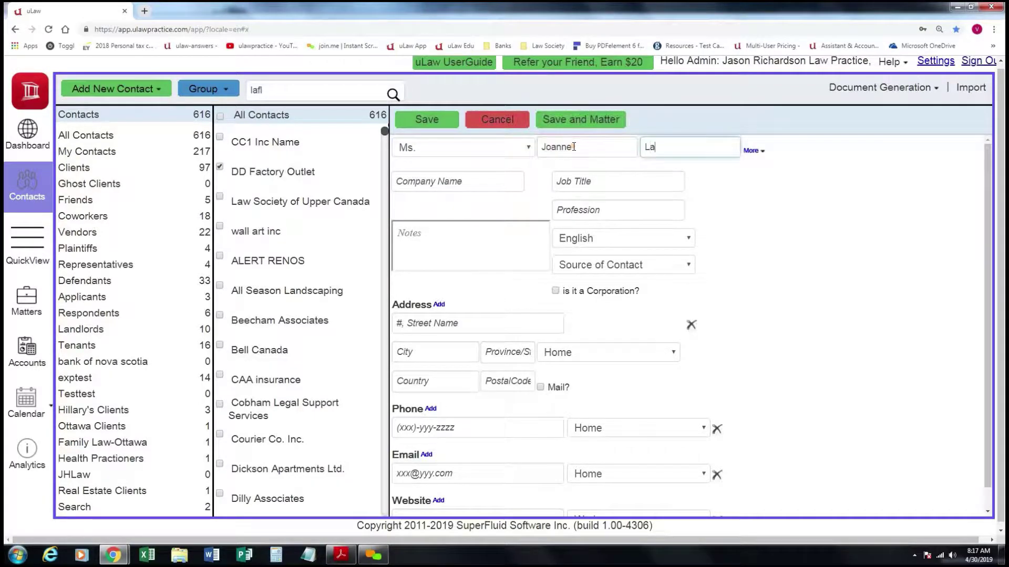
Under More details, set marital status to Divorced and start the profession as 'Ca'.
left_click(752, 150)
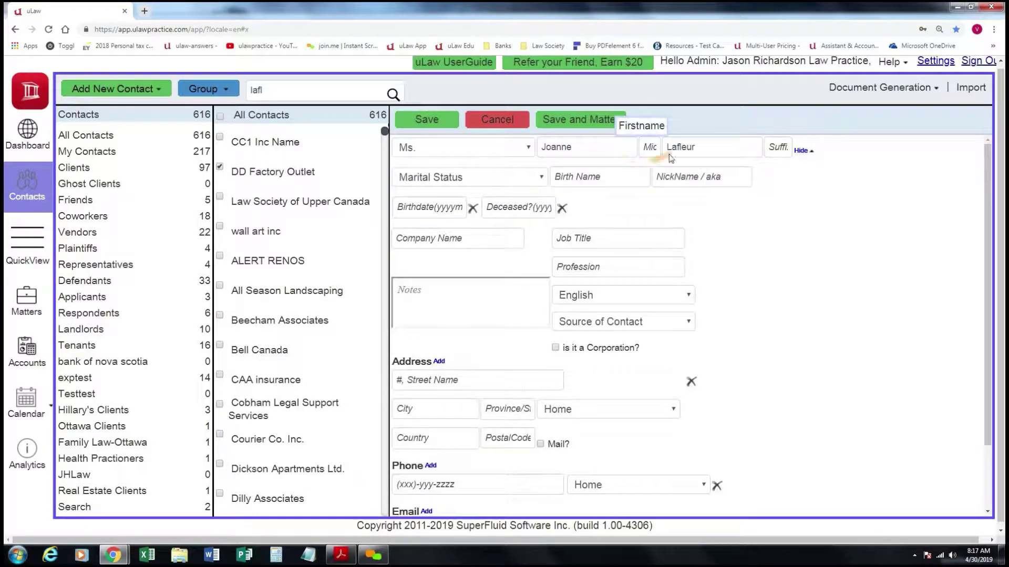
left_click(480, 178)
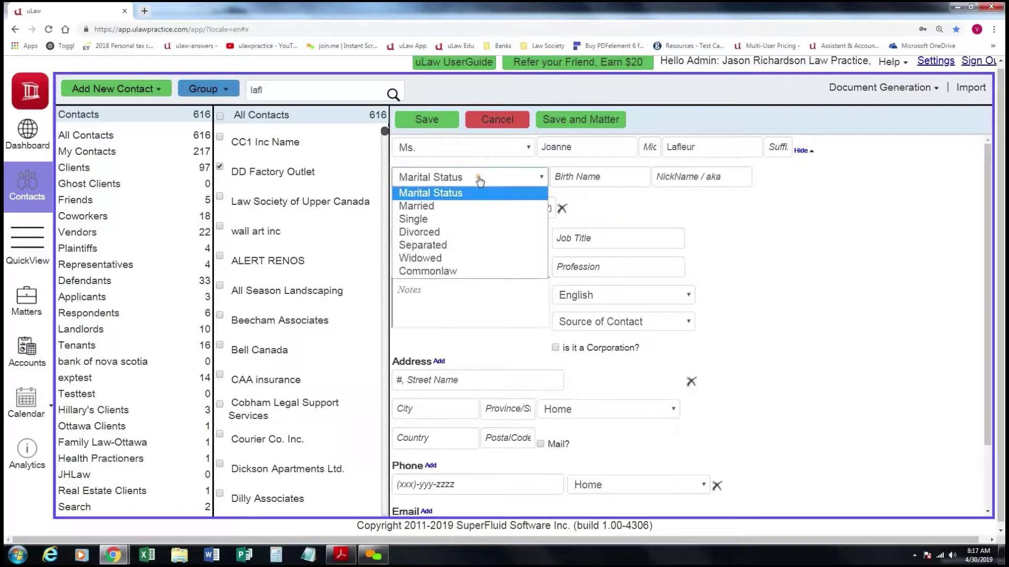
left_click(449, 232)
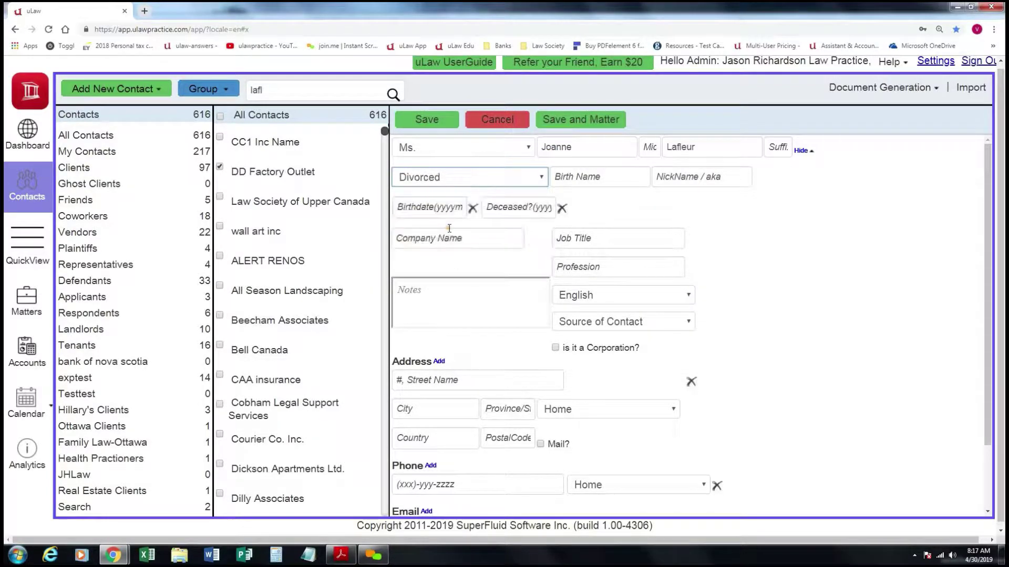
left_click(590, 267)
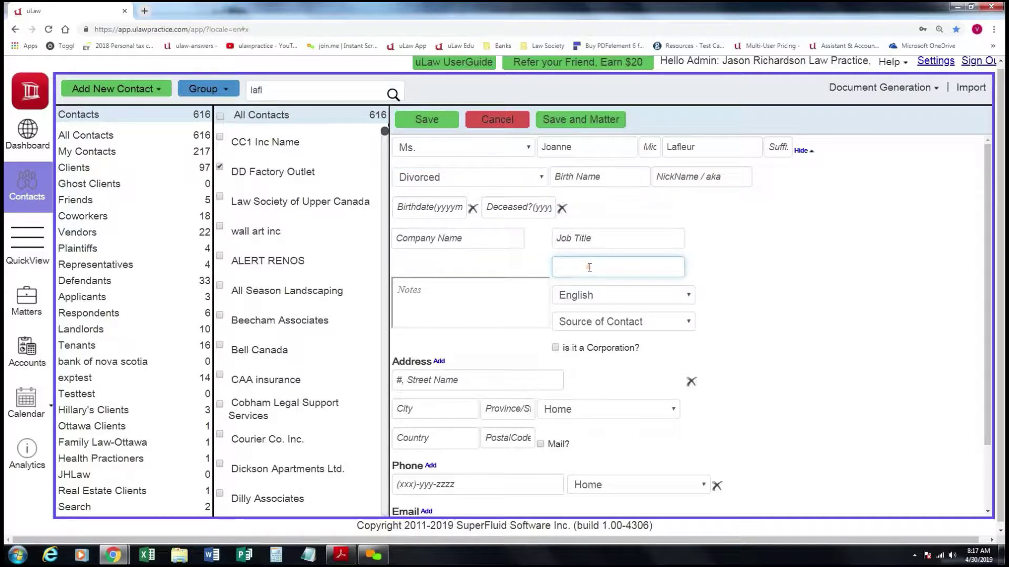
type("Cassiere")
Apply the note "Notes Ici." in the contact's Notes editor.
left_click(483, 299)
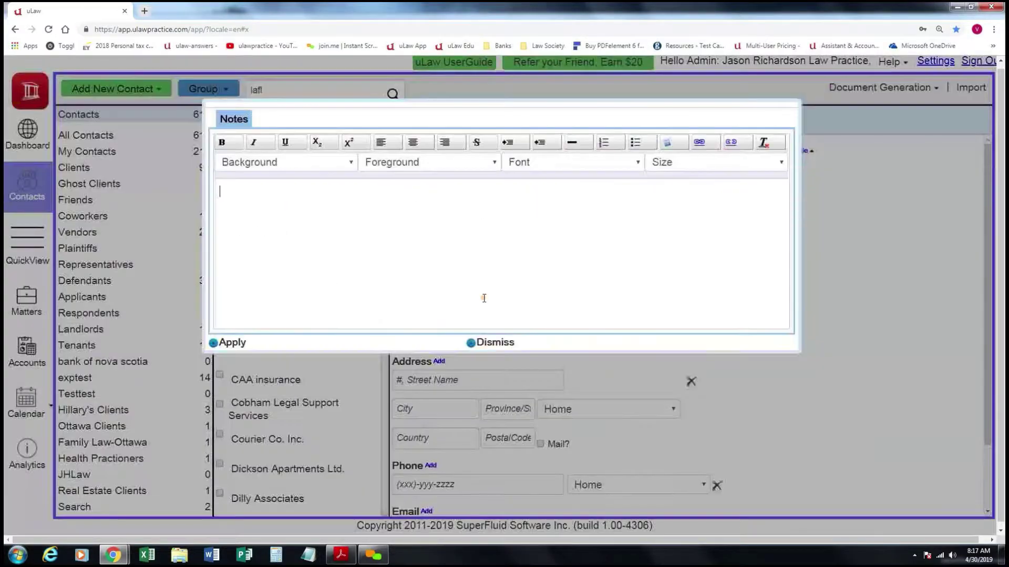
type("Notes Ici.")
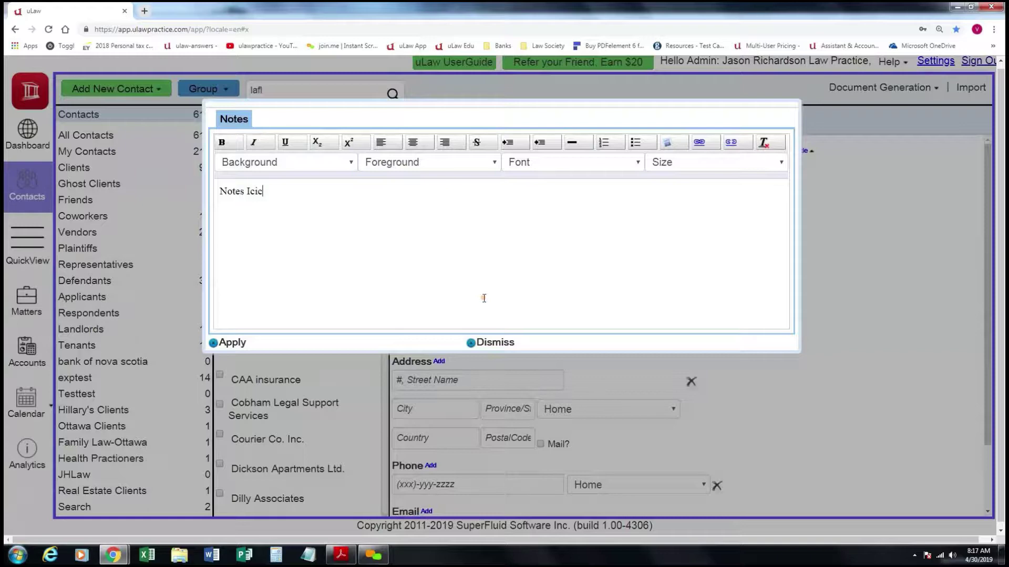
left_click(232, 343)
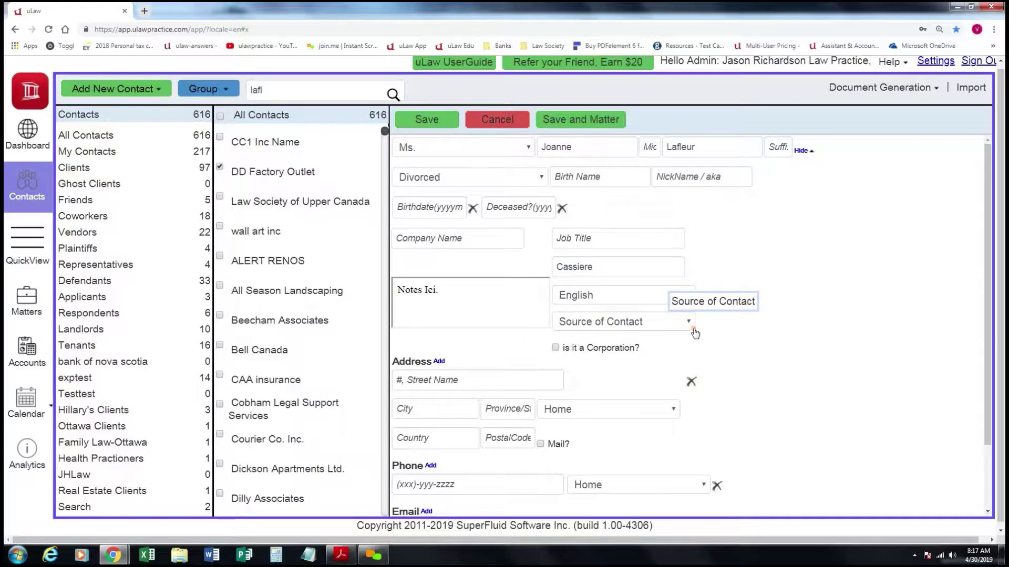
Set the contact's Source of Contact to Law Society Referral.
left_click(688, 323)
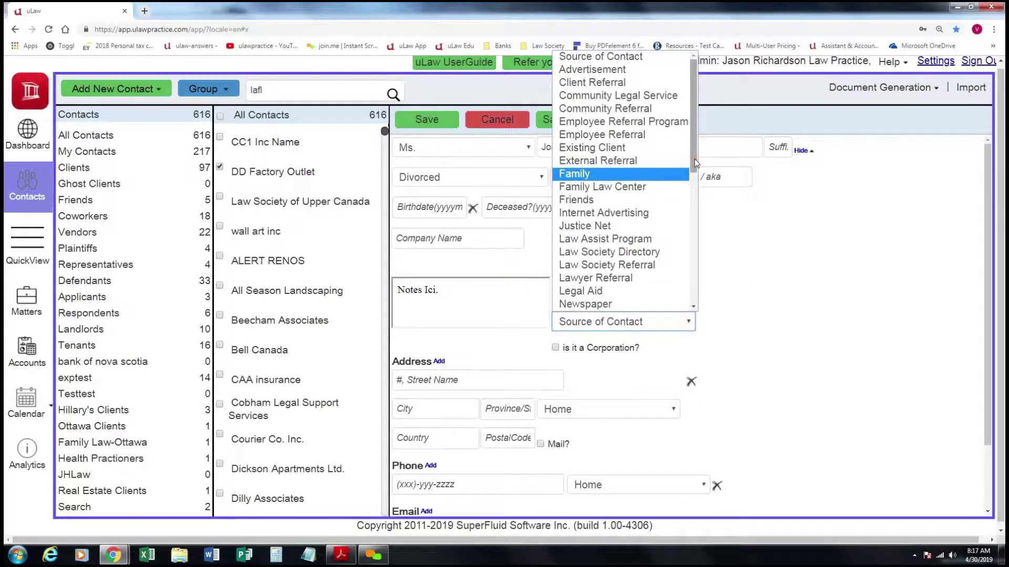
left_click_drag(694, 164, 693, 183)
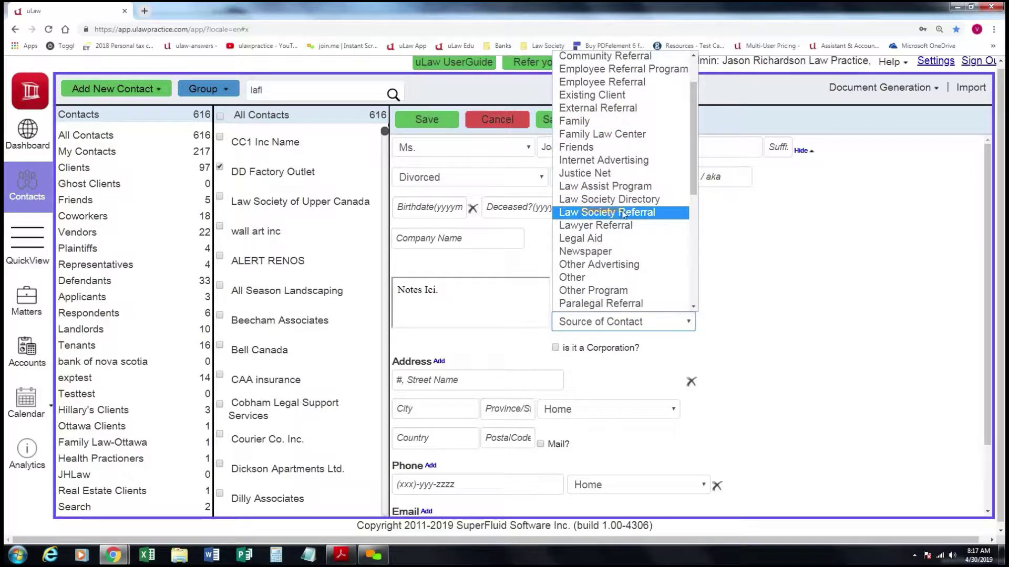
left_click(624, 213)
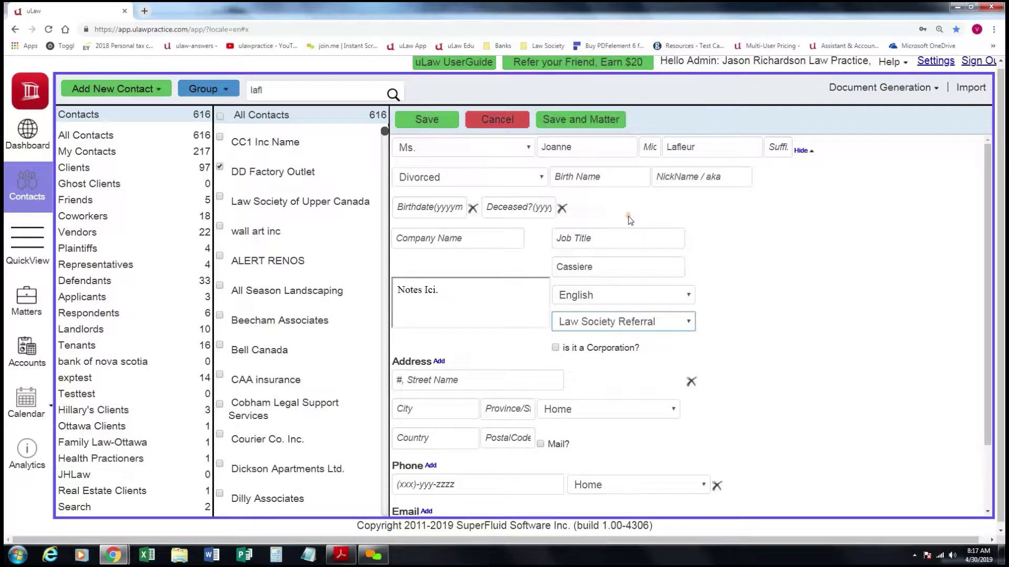
Enter the street, city, province ON, country Canada and postal code as a Work mailing address.
left_click(473, 383)
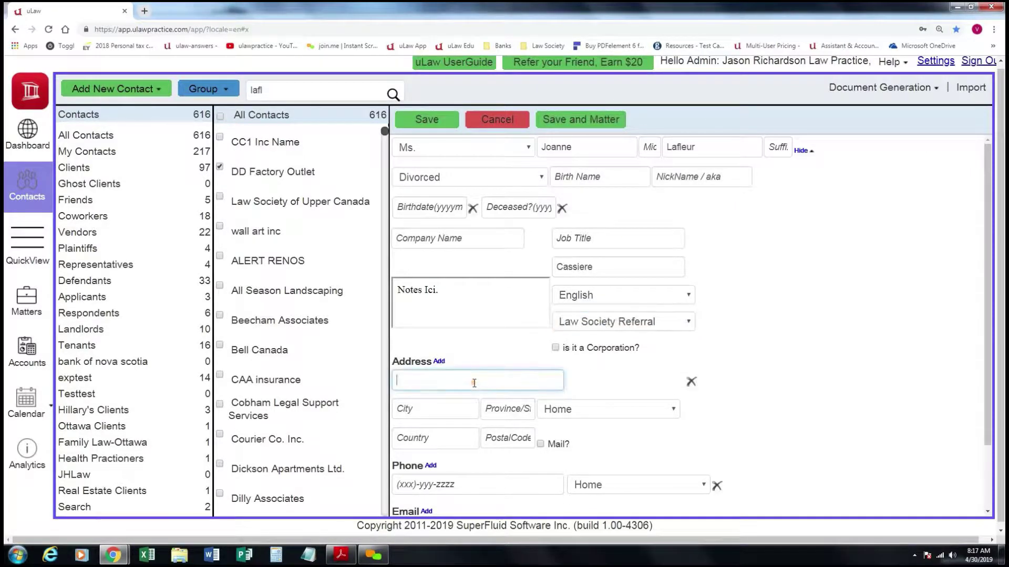
type("555 Main St.")
key("Tab")
type("Or")
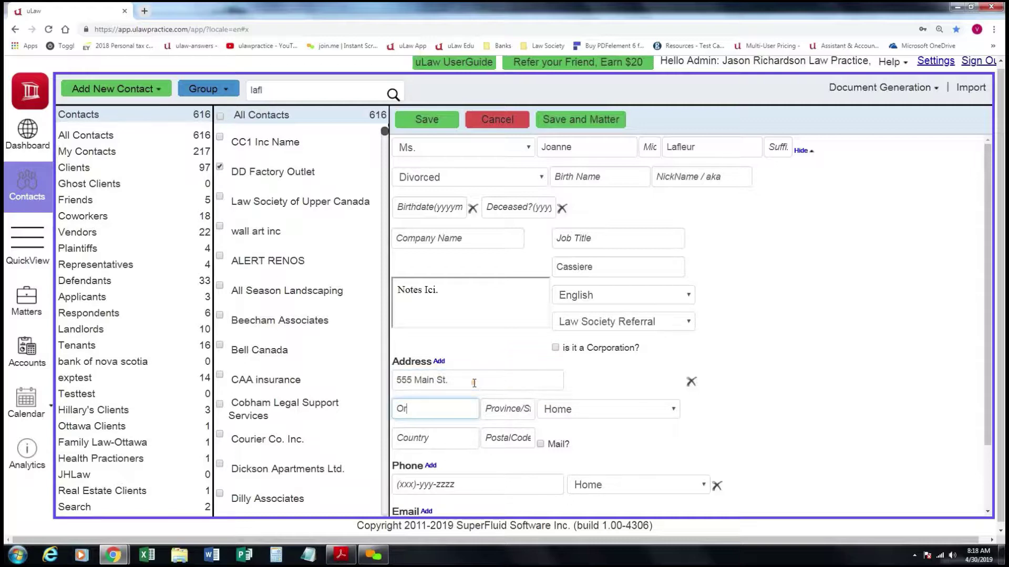
type("tawa")
key("Tab")
type("ON")
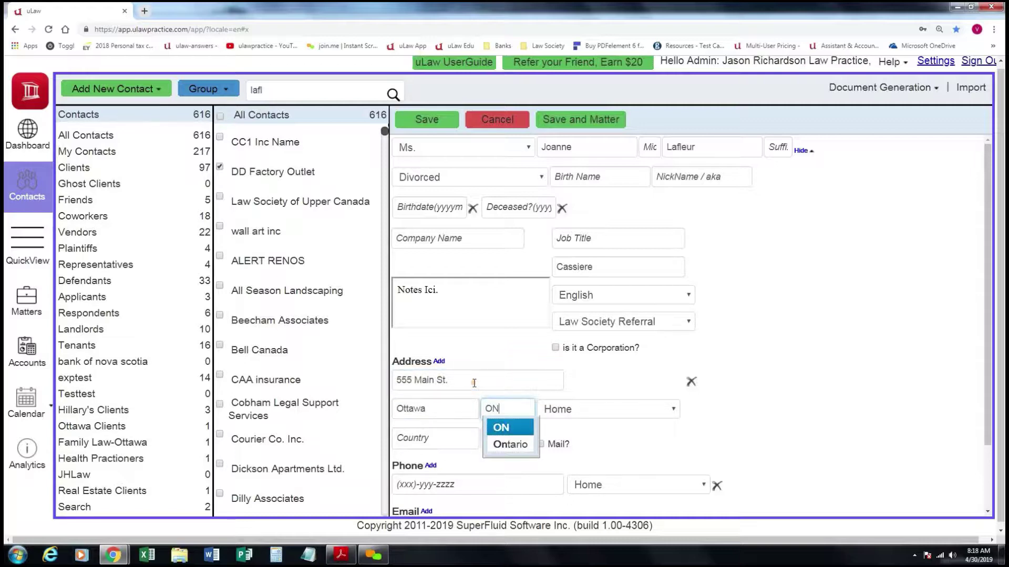
left_click(597, 411)
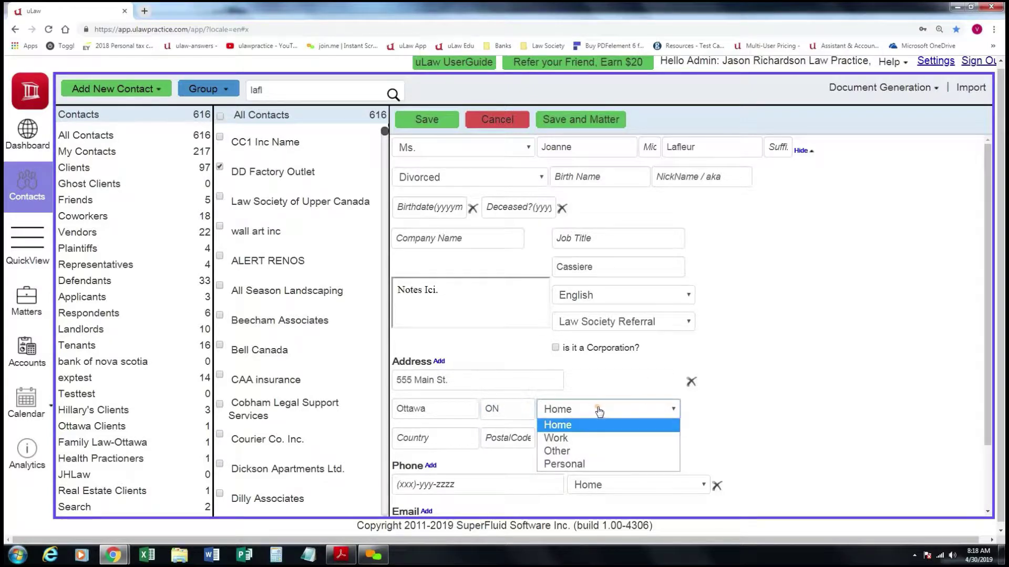
left_click(575, 439)
left_click(429, 438)
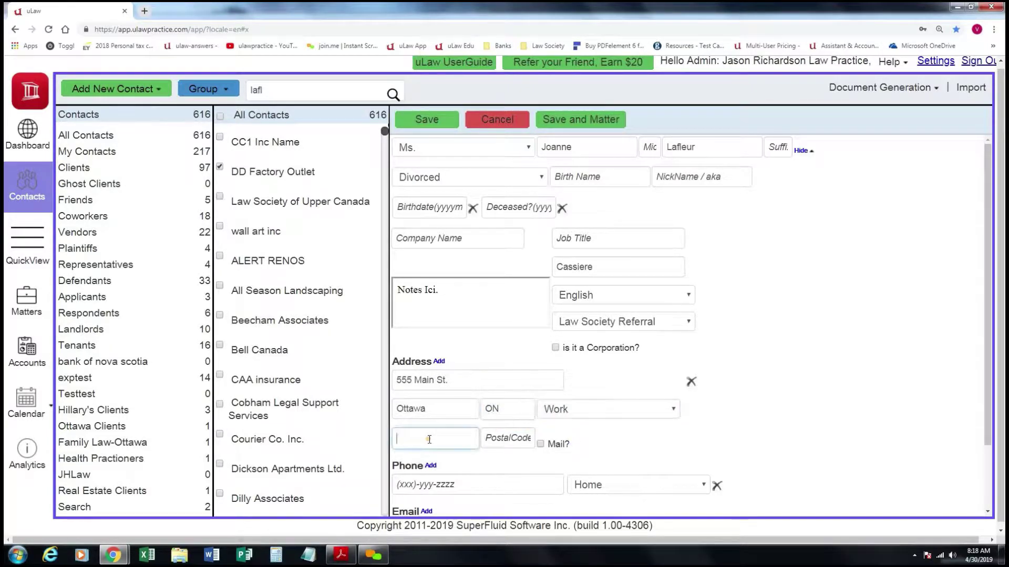
type("Can")
key("Tab")
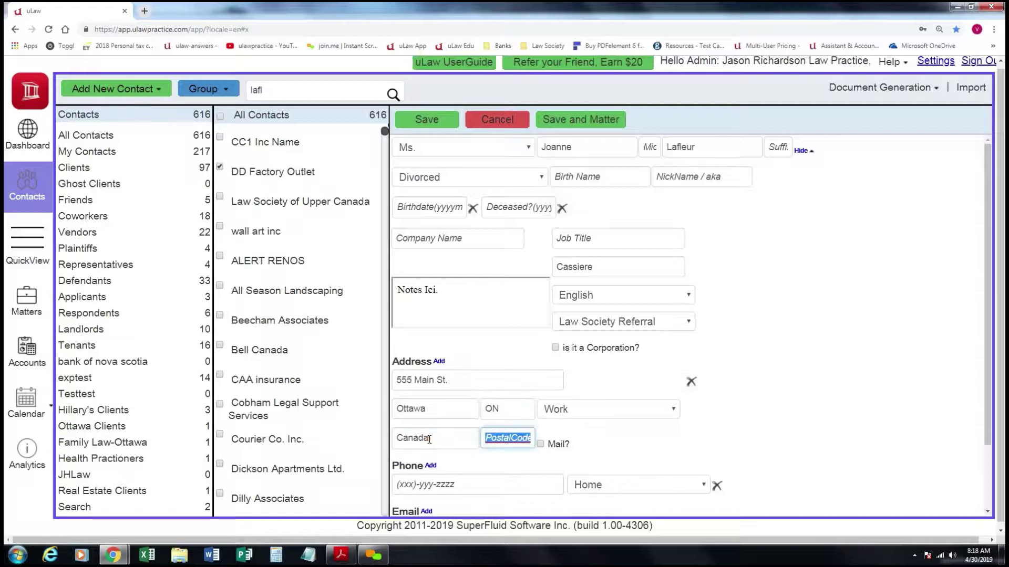
type("123123")
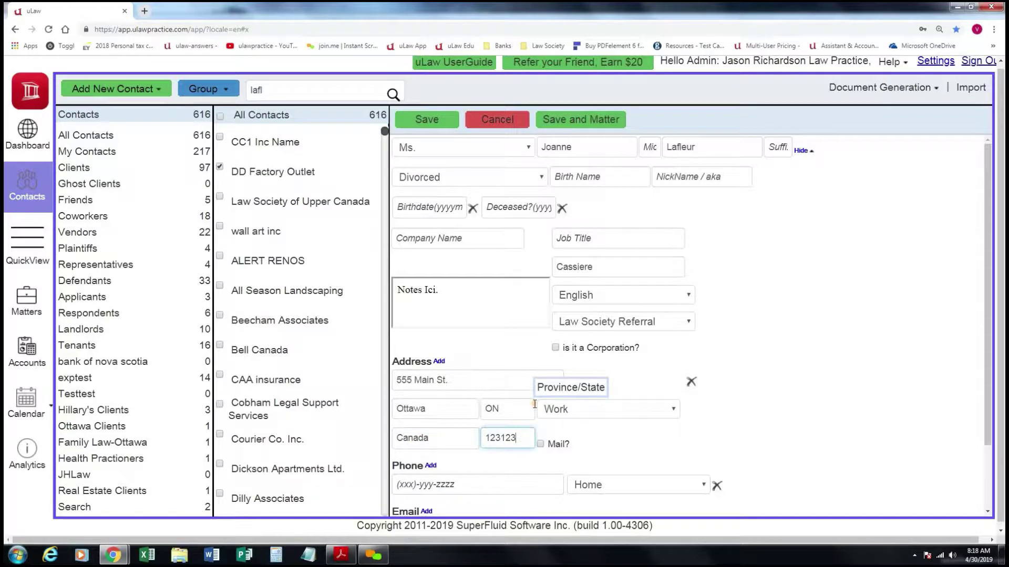
left_click(540, 444)
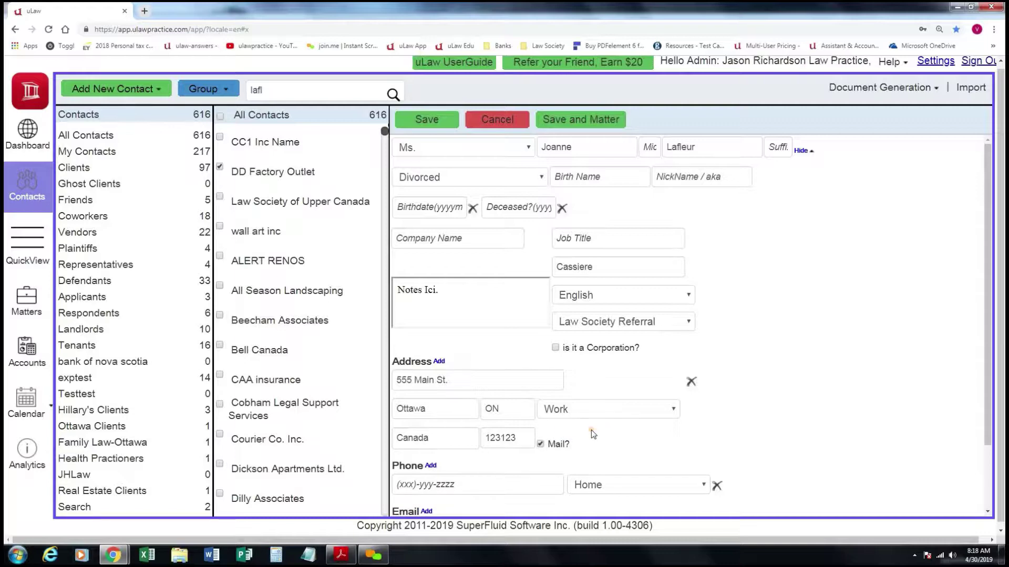
Drop the extra blank address, enter the client's home phone number, and save the contact.
scroll(587, 429, "down", 1)
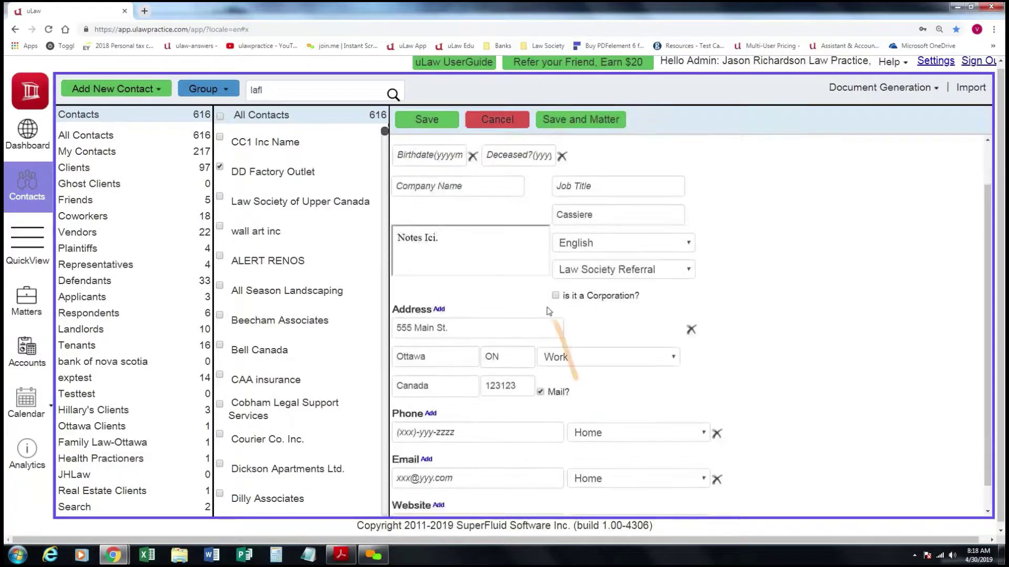
left_click(439, 309)
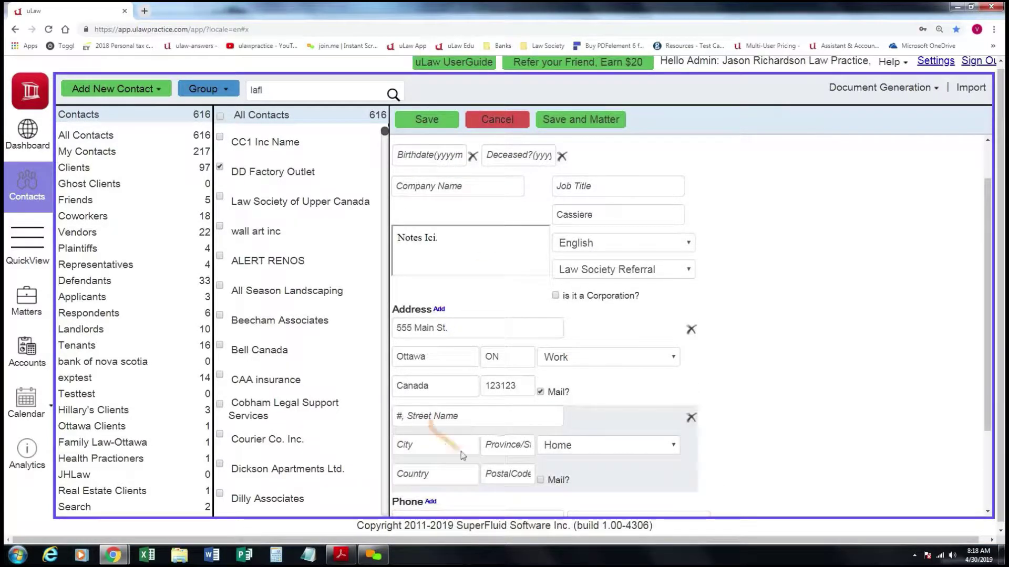
left_click(690, 419)
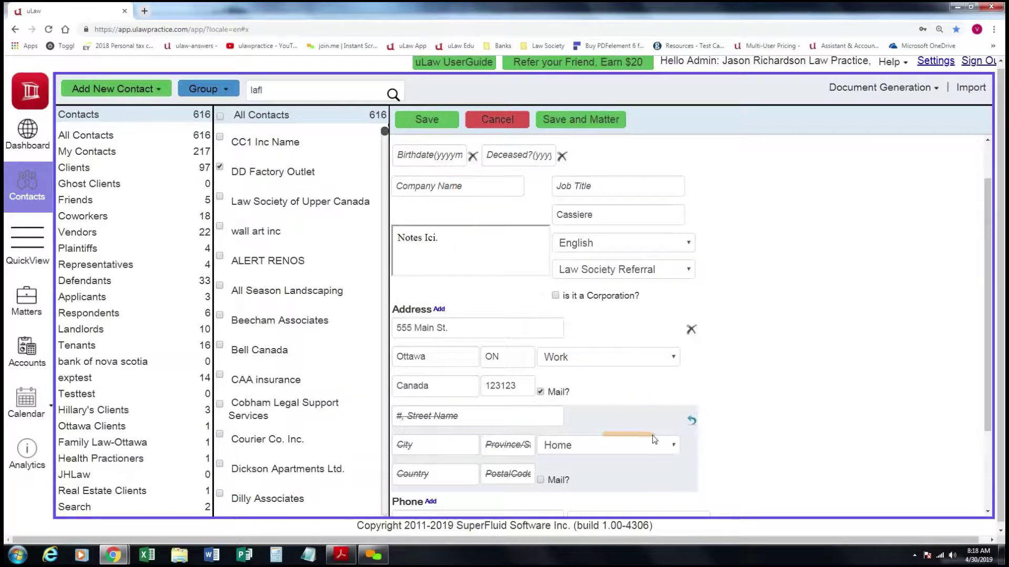
scroll(641, 434, "down", 3)
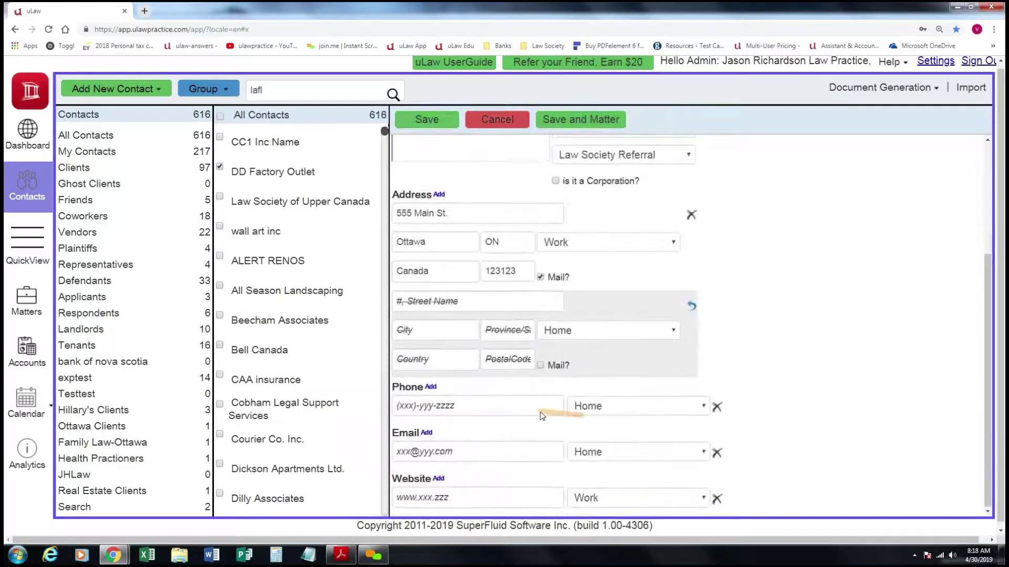
left_click(504, 407)
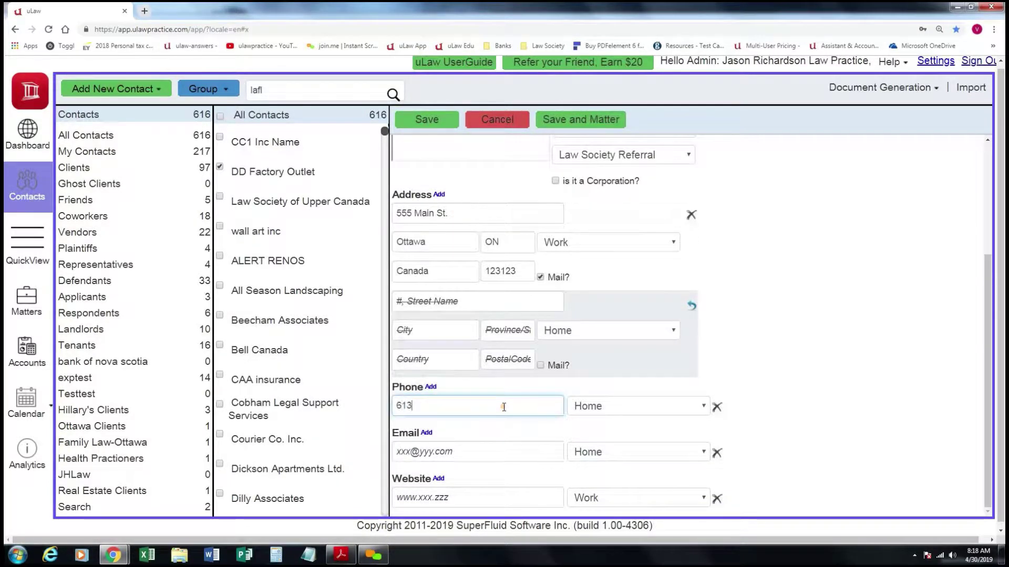
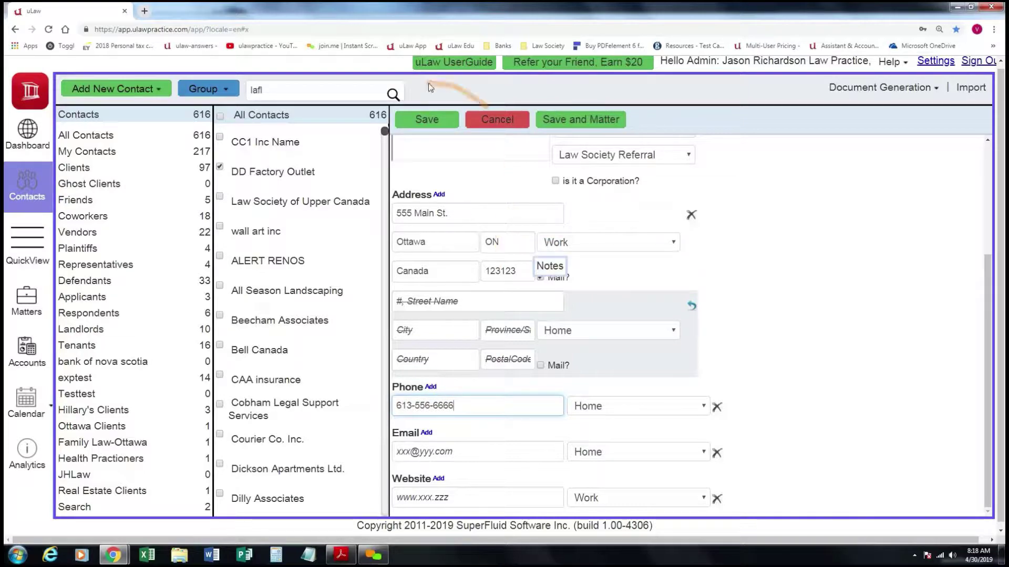
left_click(434, 121)
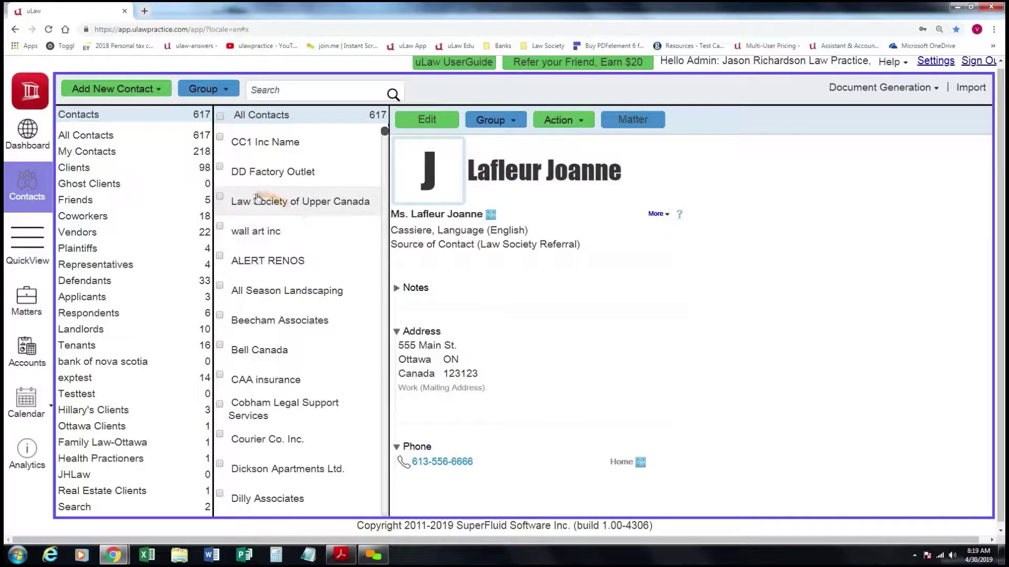
Open the Add New Contact dropdown listing groups such as Clients, Defendants and Real Estate Clients.
left_click(159, 92)
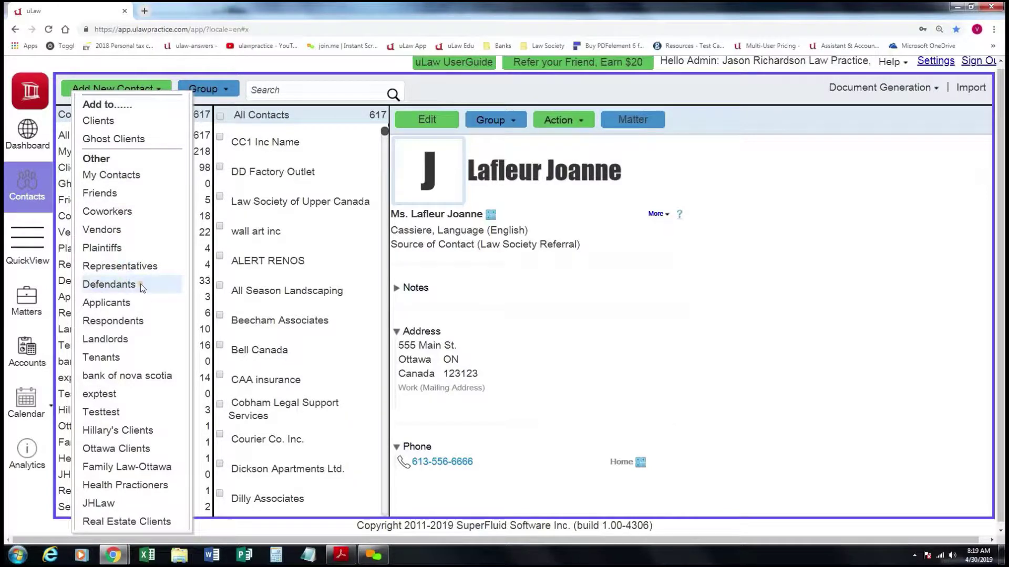
Add a new defendant contact titled Mr., with their last name and profession Police.
left_click(120, 285)
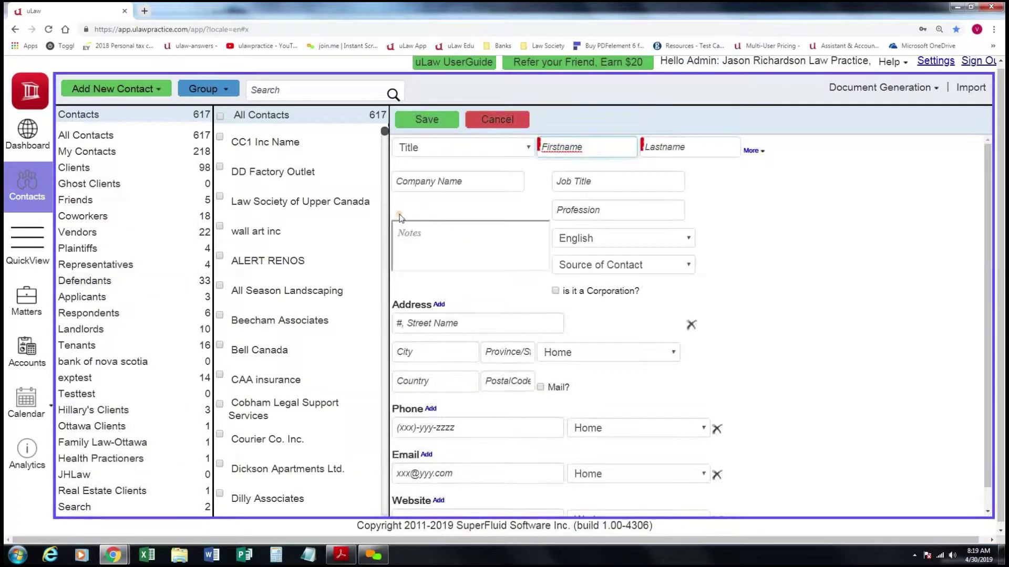
left_click(501, 154)
left_click(492, 177)
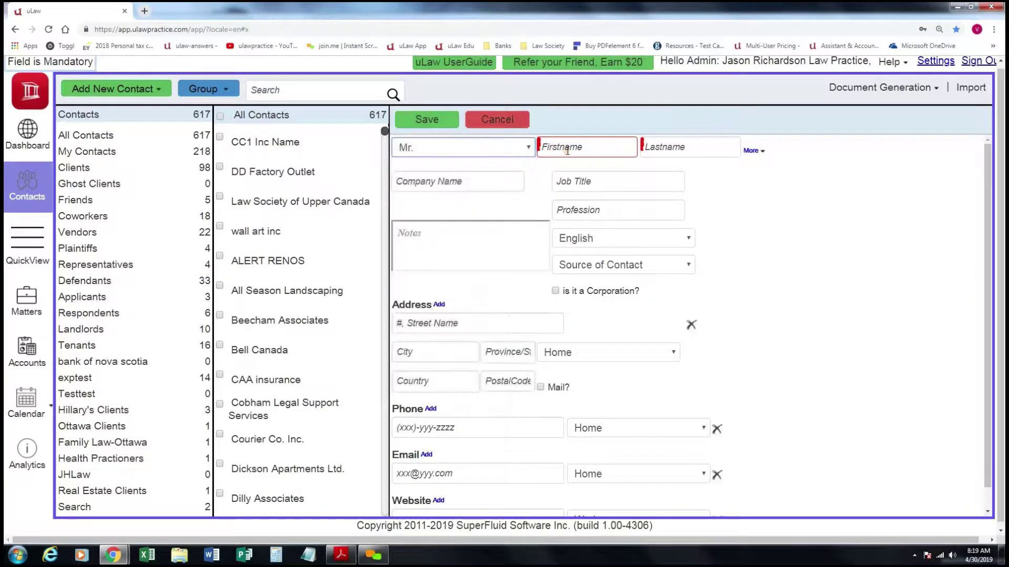
left_click(567, 151)
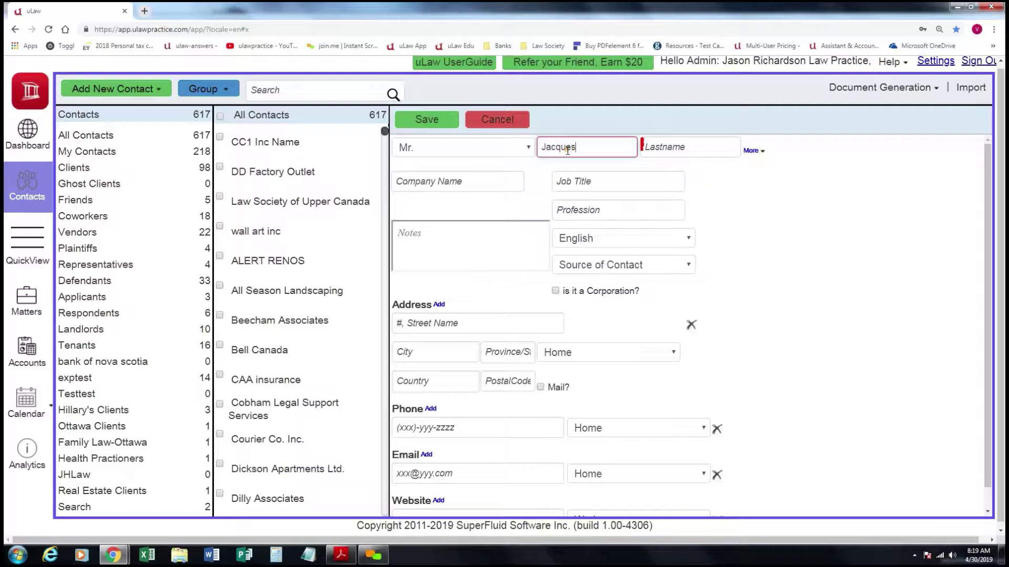
key("Tab")
type("Couste")
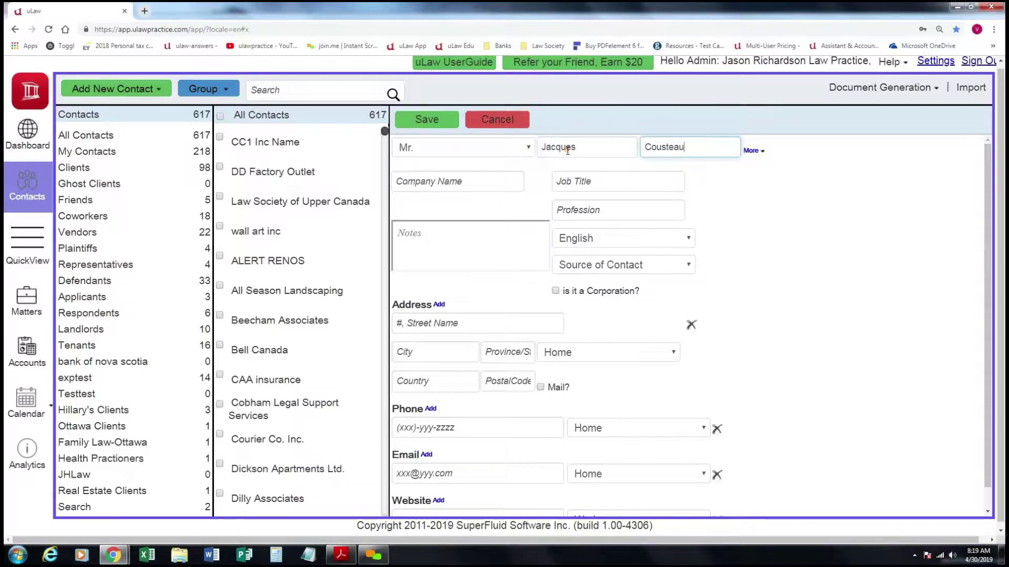
left_click(593, 208)
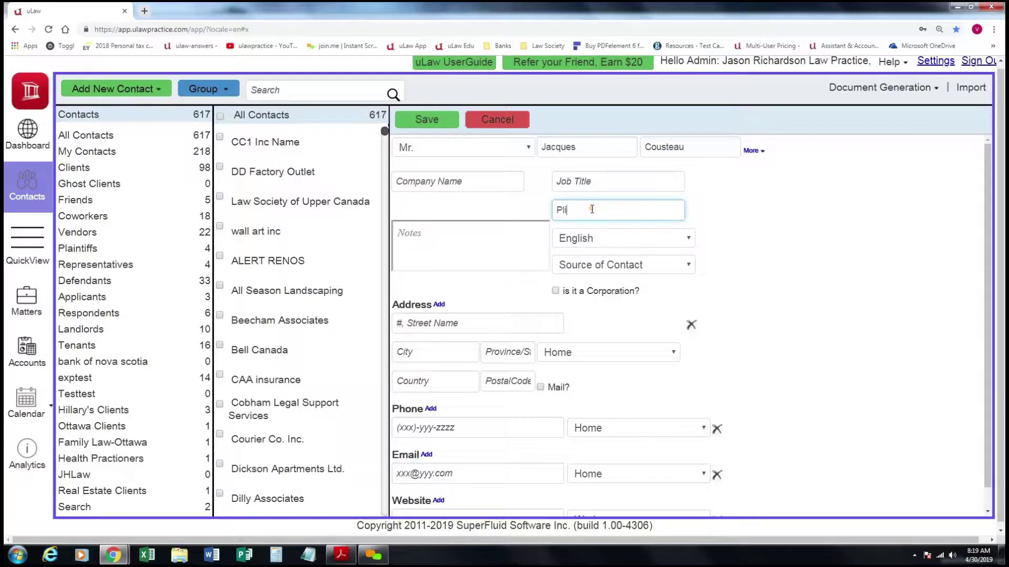
type("Pli")
key("BackSpace")
type("olice")
Enter the defendant's street address, city, province ON, country Canada and postal code.
left_click(492, 322)
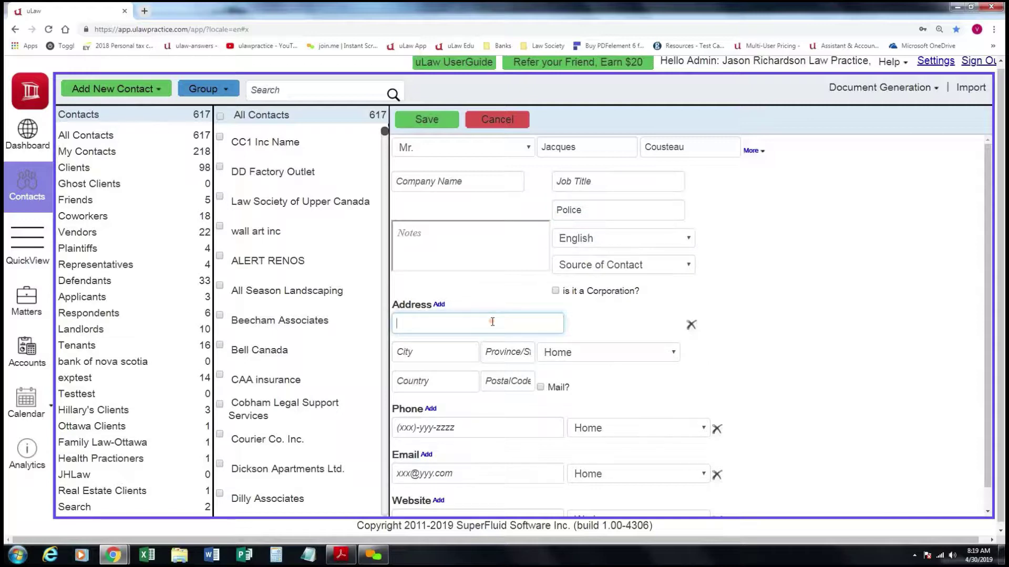
key("Tab")
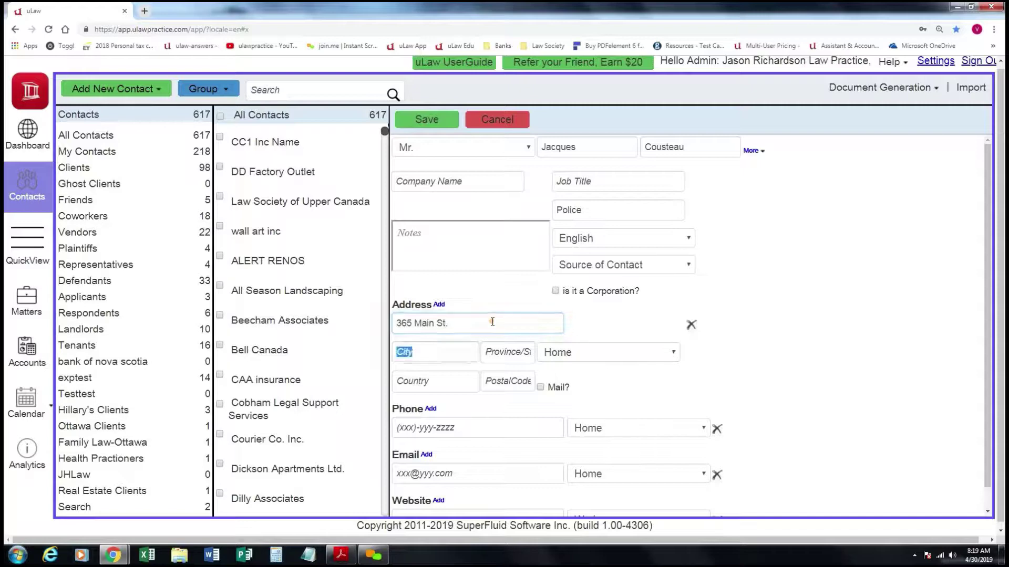
key("Tab")
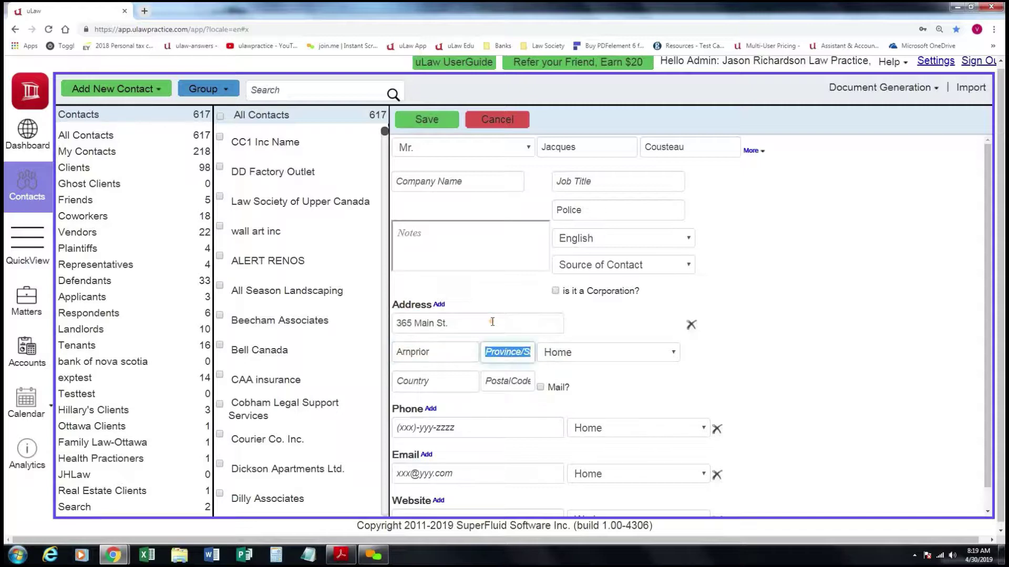
type("ON")
key("Tab")
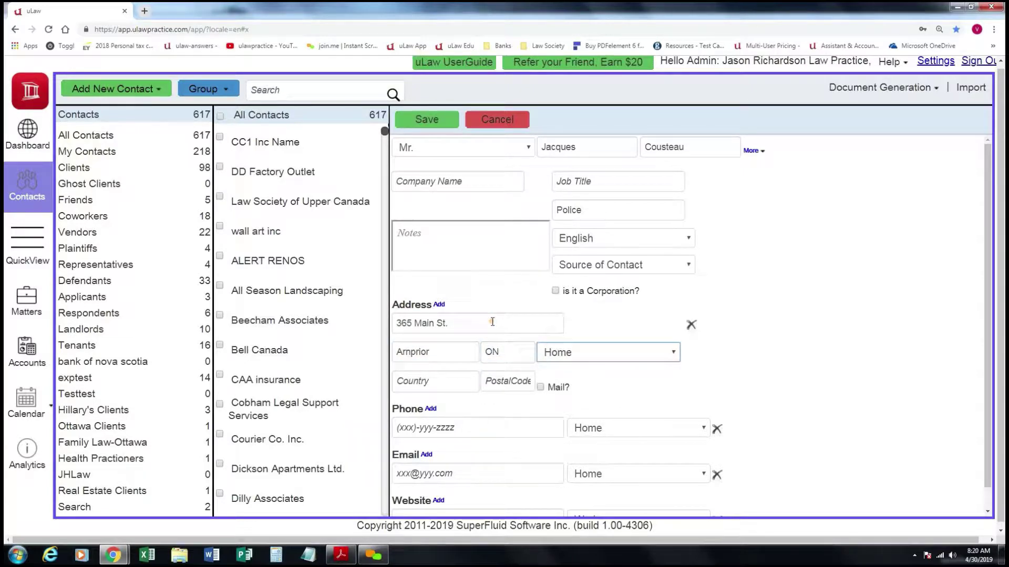
key("Tab")
type("Ca")
key("Tab")
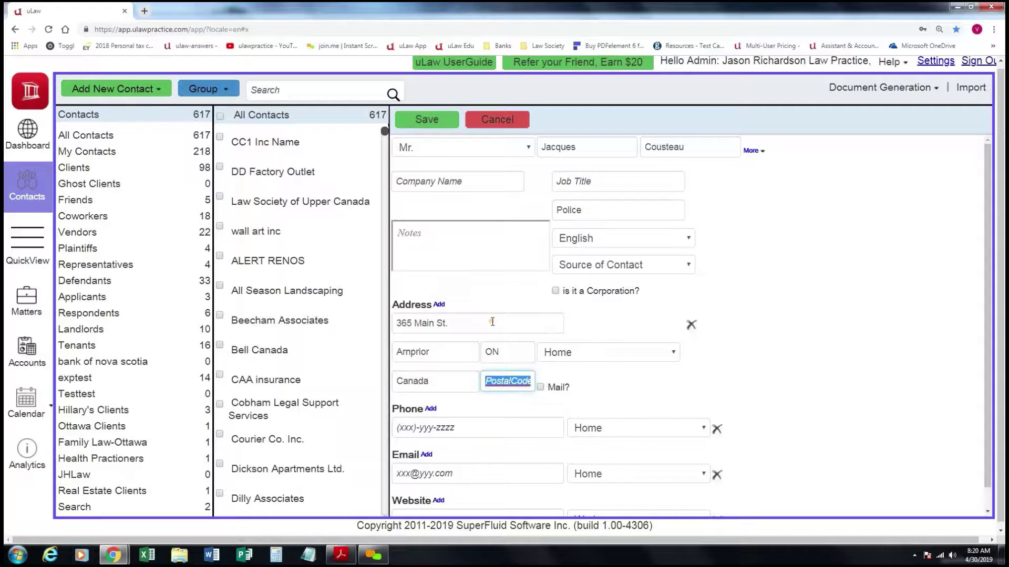
type("123123")
Enter the defendant's home phone number and save the contact.
left_click(465, 426)
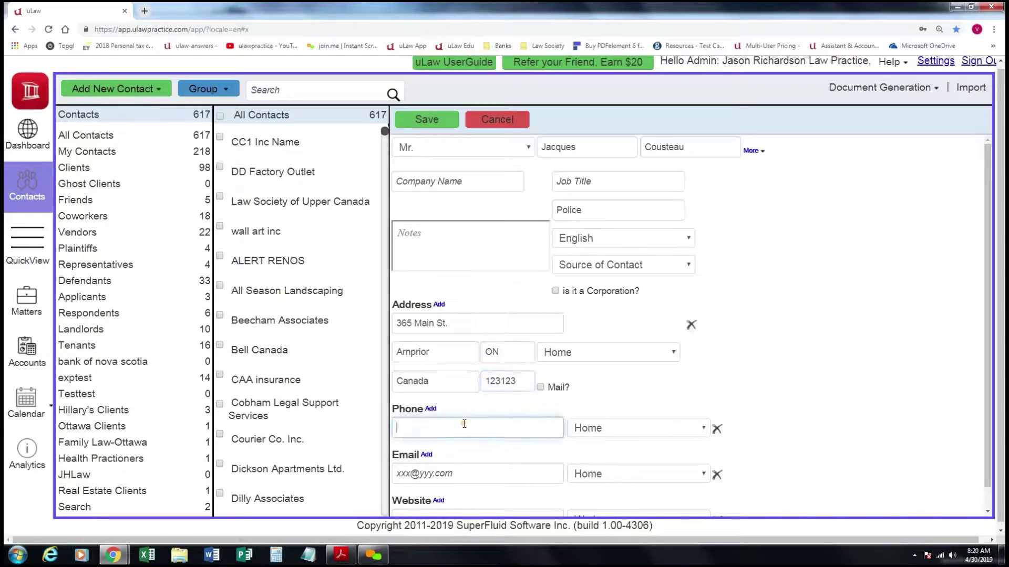
left_click(428, 122)
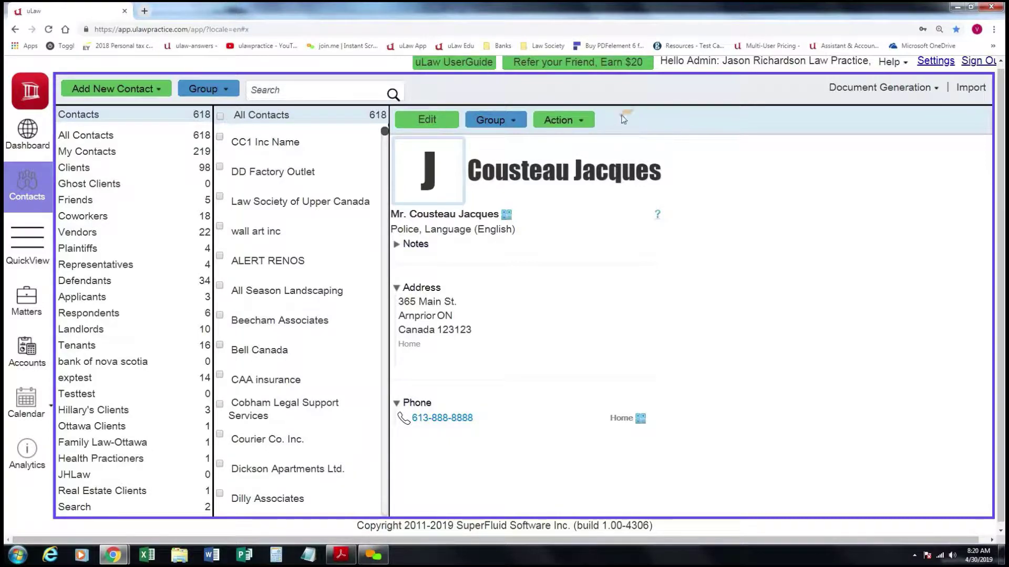
Filter the contact list to show only the Clients group.
left_click(122, 169)
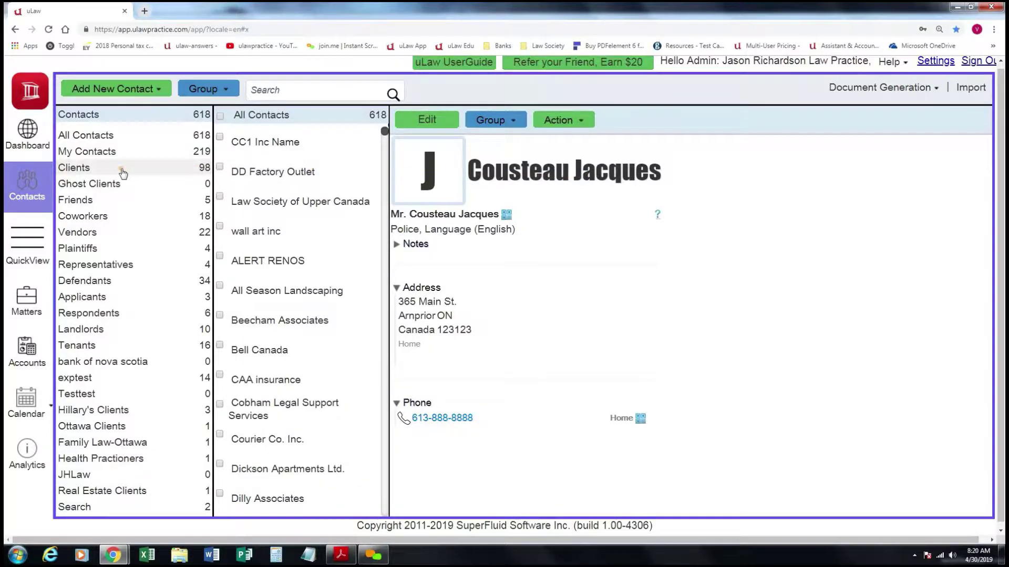
Search the contacts for the client's first name and open her record from the results.
left_click(287, 88)
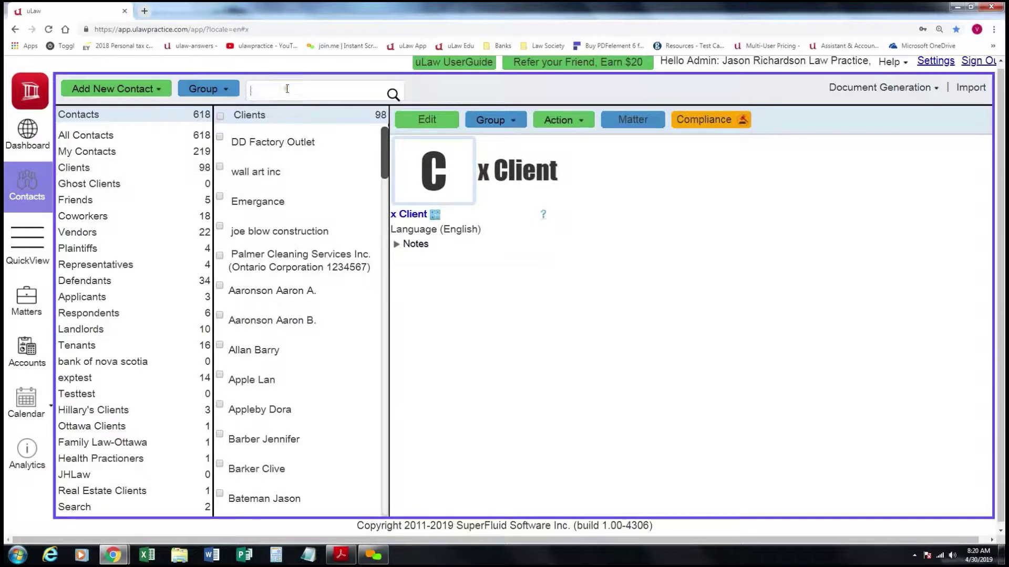
type("joan")
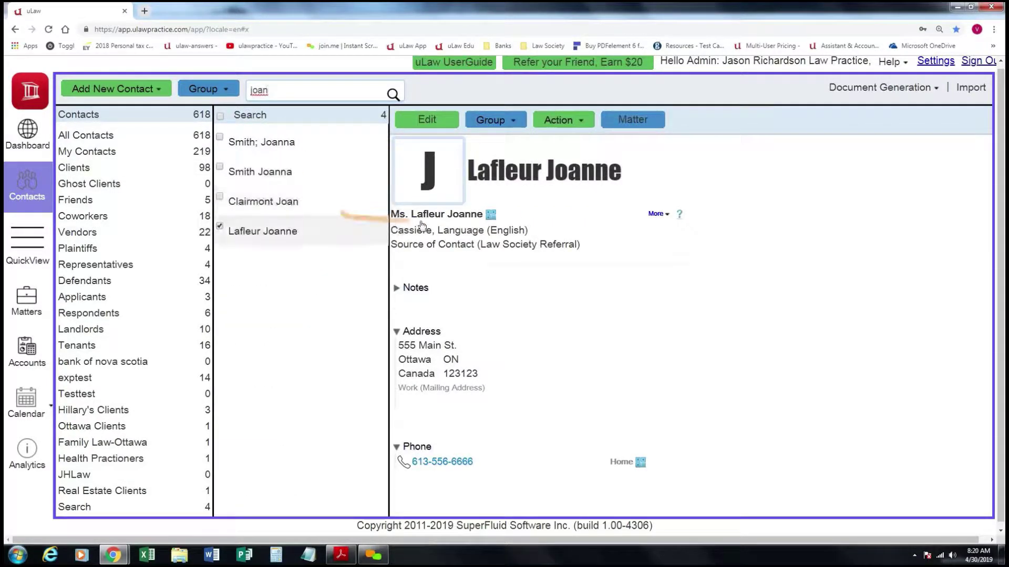
left_click(640, 109)
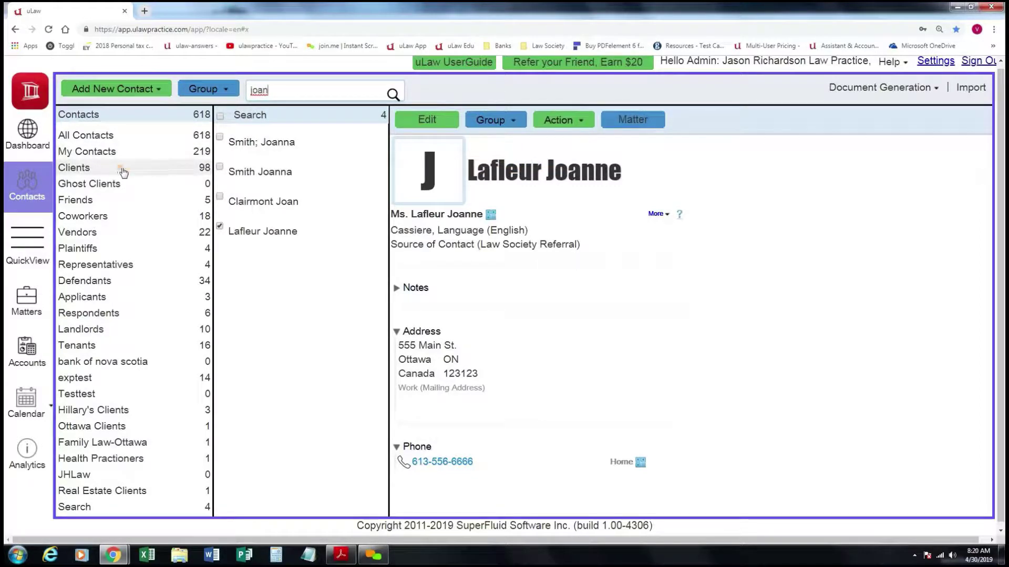
Add the client's contact to the Plaintiffs group from the Group list.
left_click(515, 120)
scroll(531, 136, "down", 1)
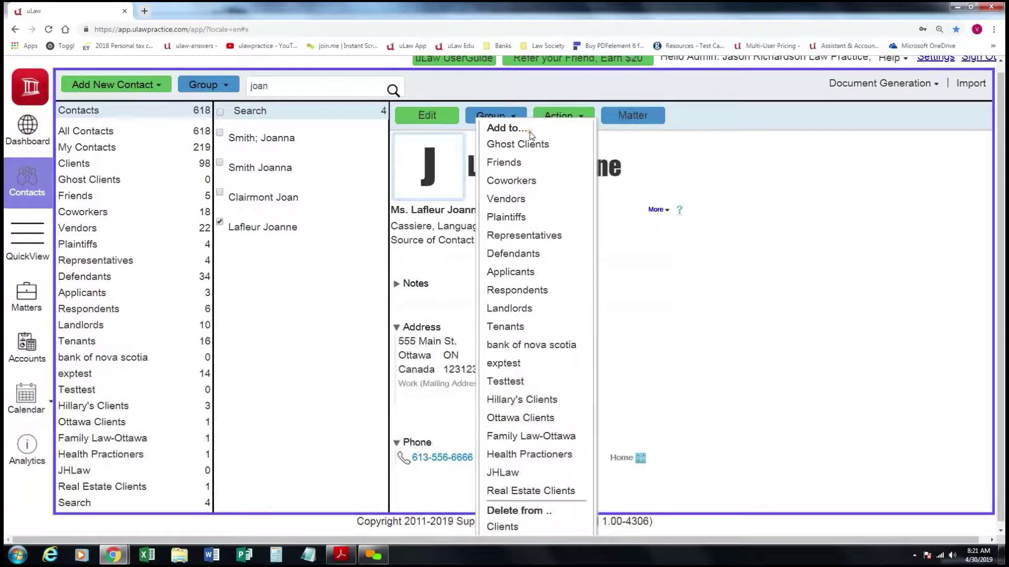
left_click(525, 219)
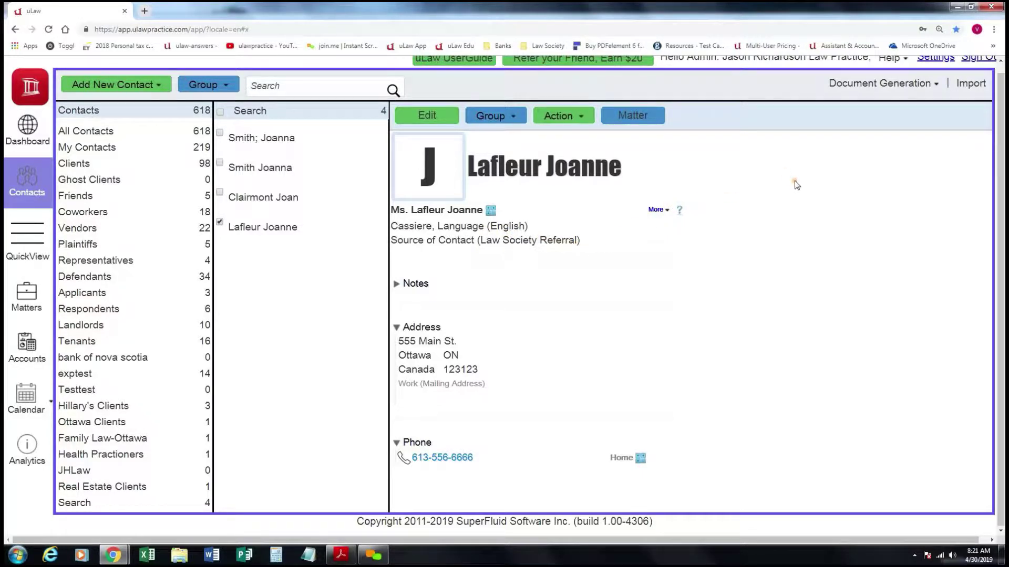
scroll(804, 174, "up", 1)
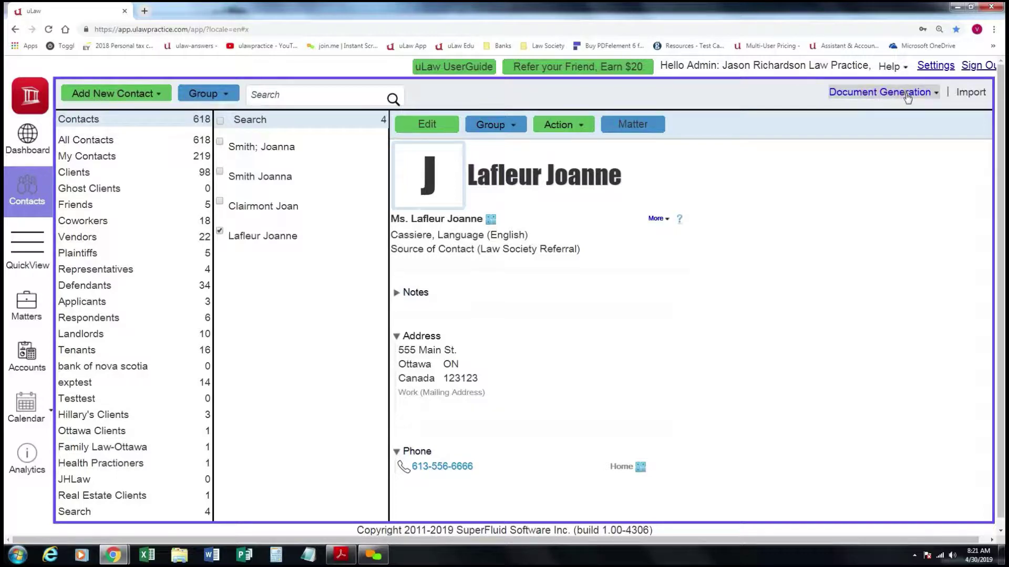
Generate the Envelope C4 9.02x12.76in for the client, download it and open the PDF.
left_click(902, 97)
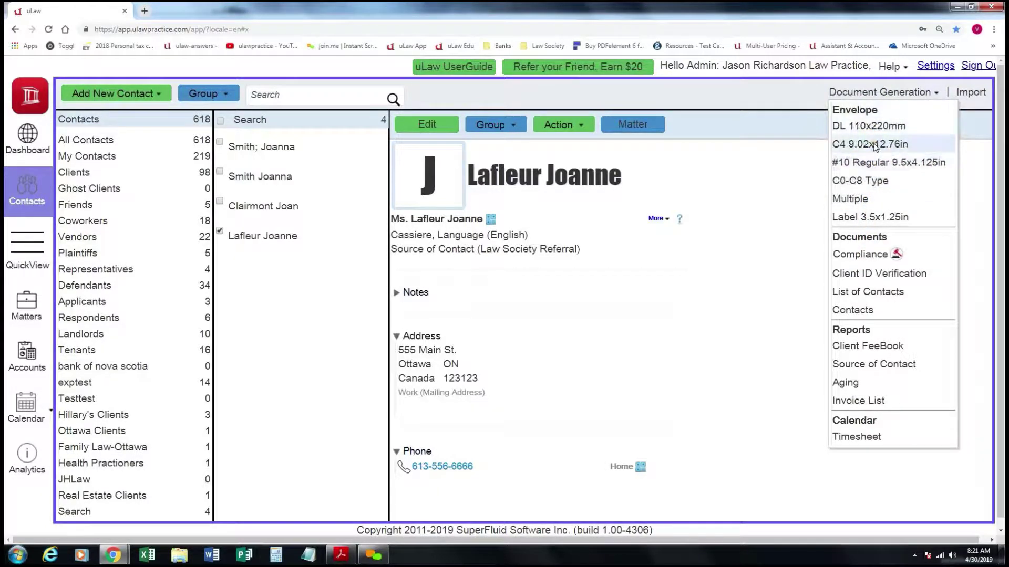
left_click(874, 145)
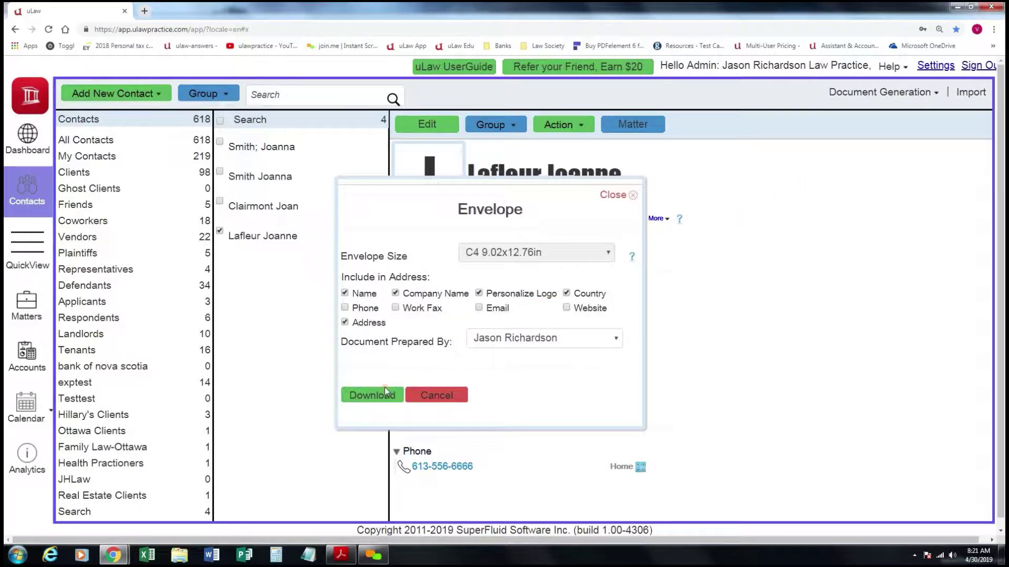
left_click(385, 393)
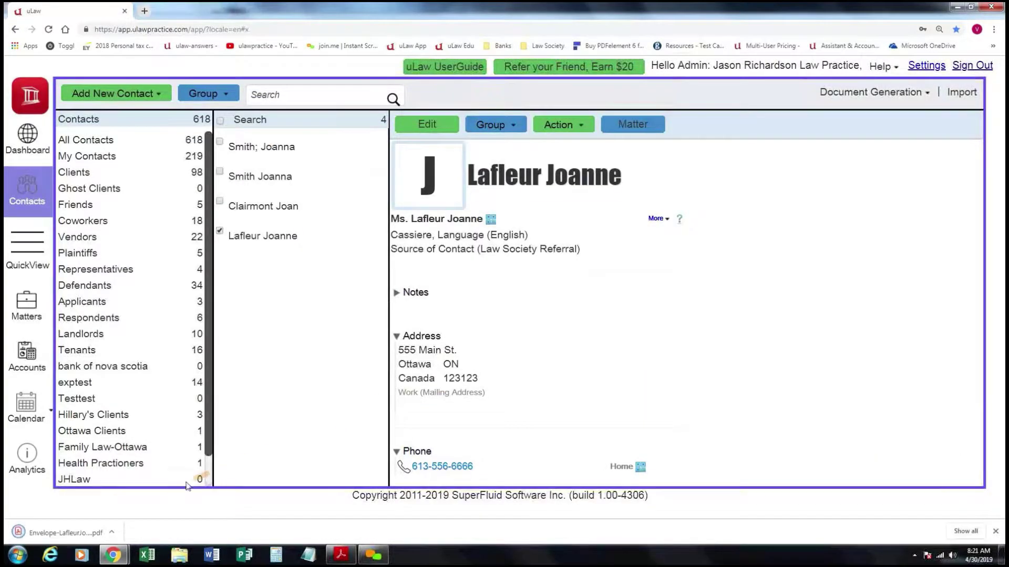
left_click(79, 532)
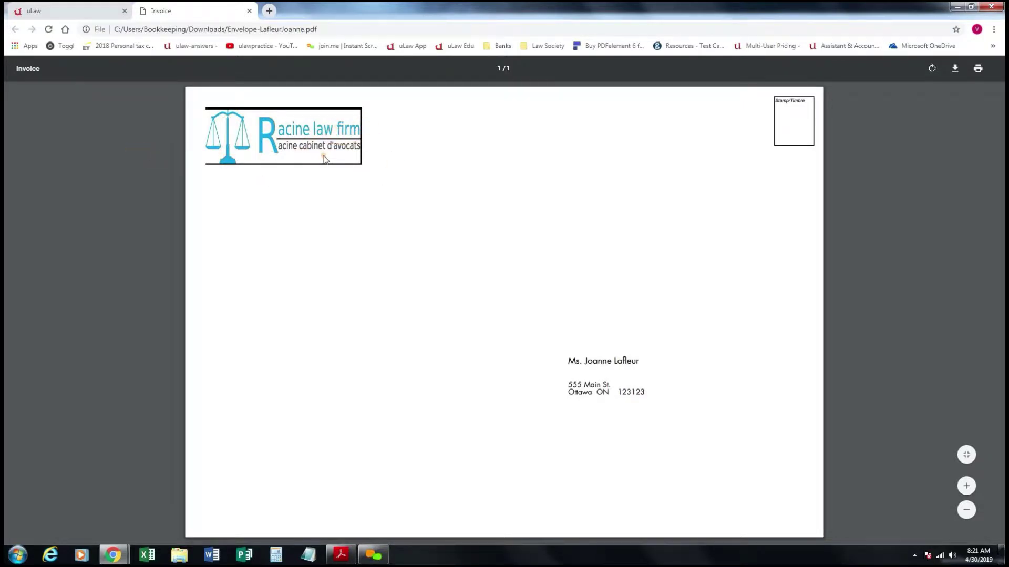
Set up a Conflict Screening for the client with All Events/Dockets Screening ticked.
left_click(79, 7)
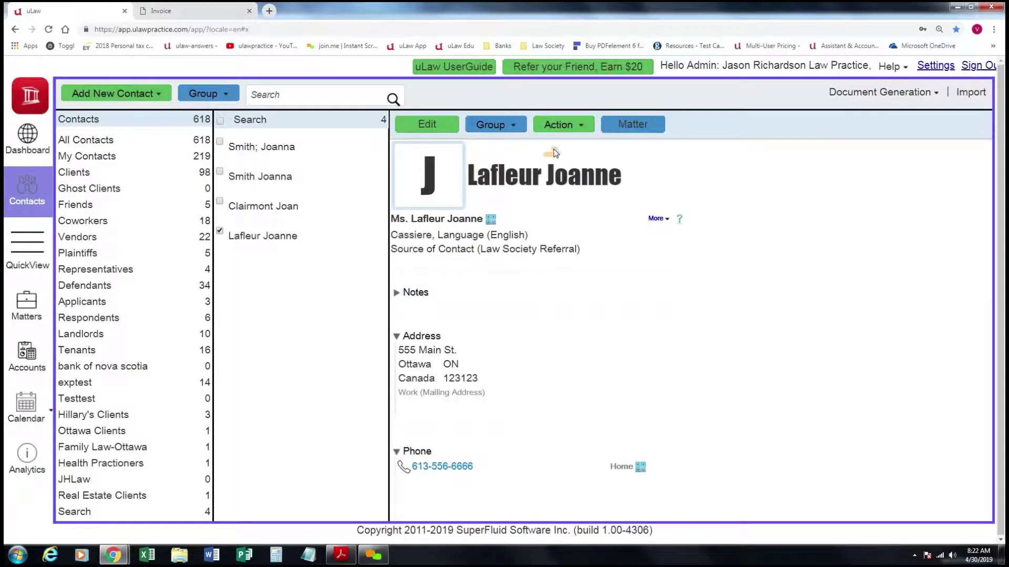
left_click(584, 124)
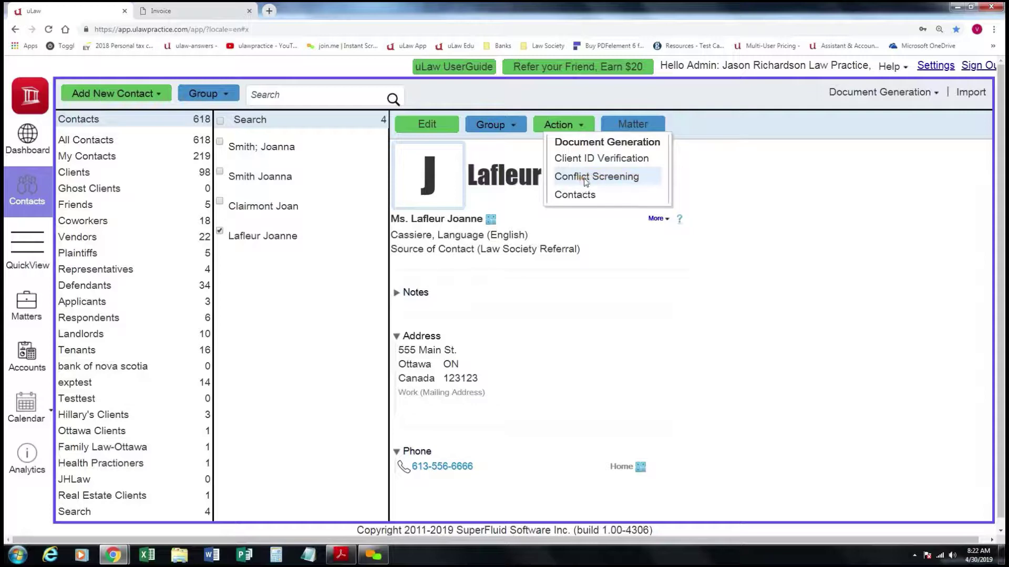
left_click(607, 181)
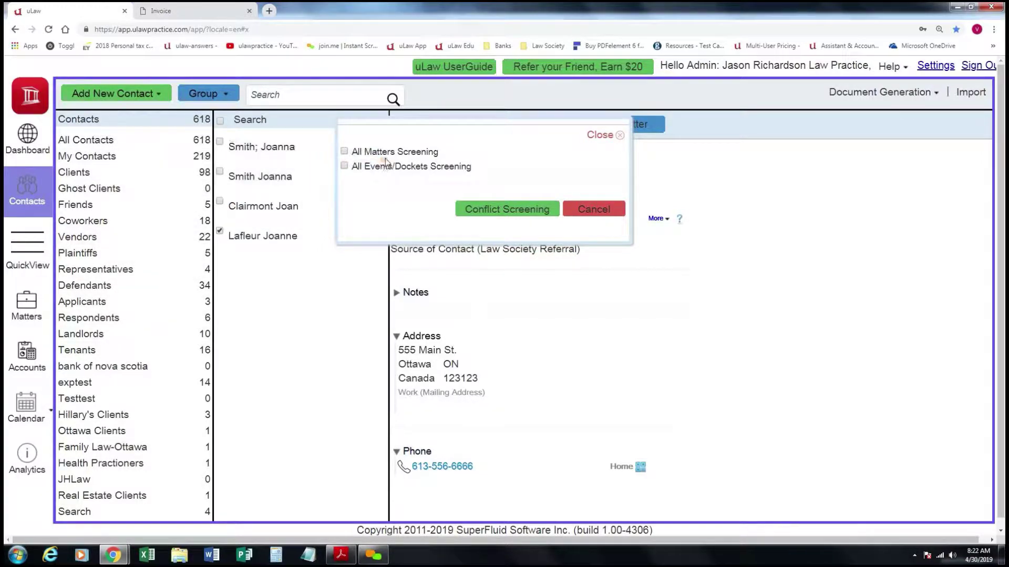
left_click(345, 167)
Run the conflict screening and open the downloaded conflict report PDF.
left_click(518, 210)
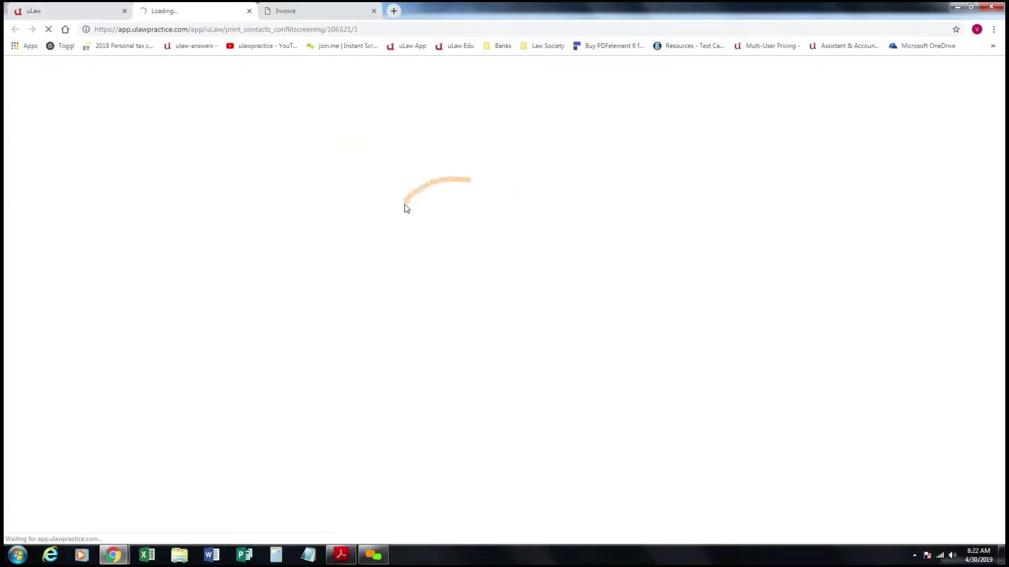
left_click(67, 8)
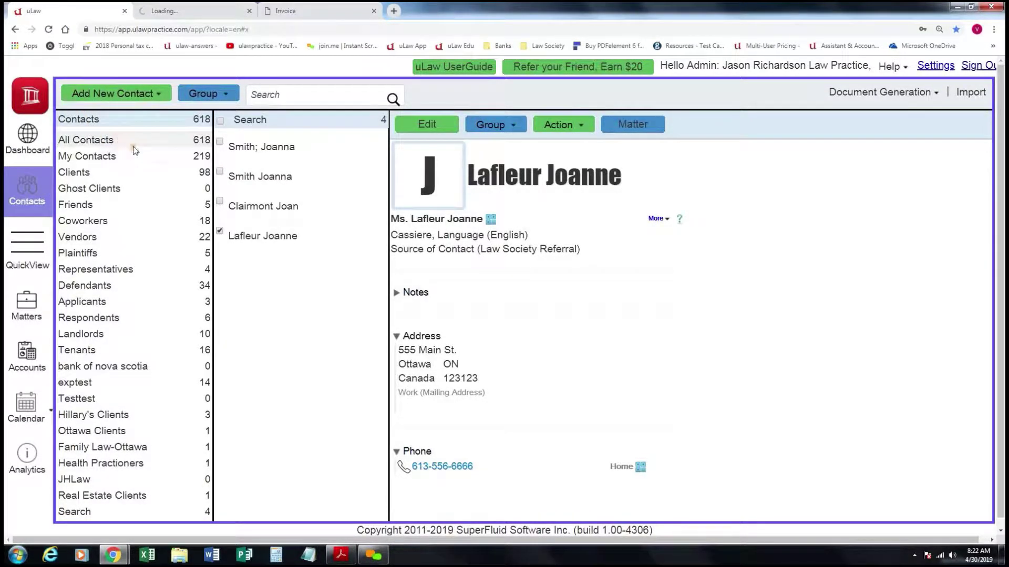
left_click(190, 7)
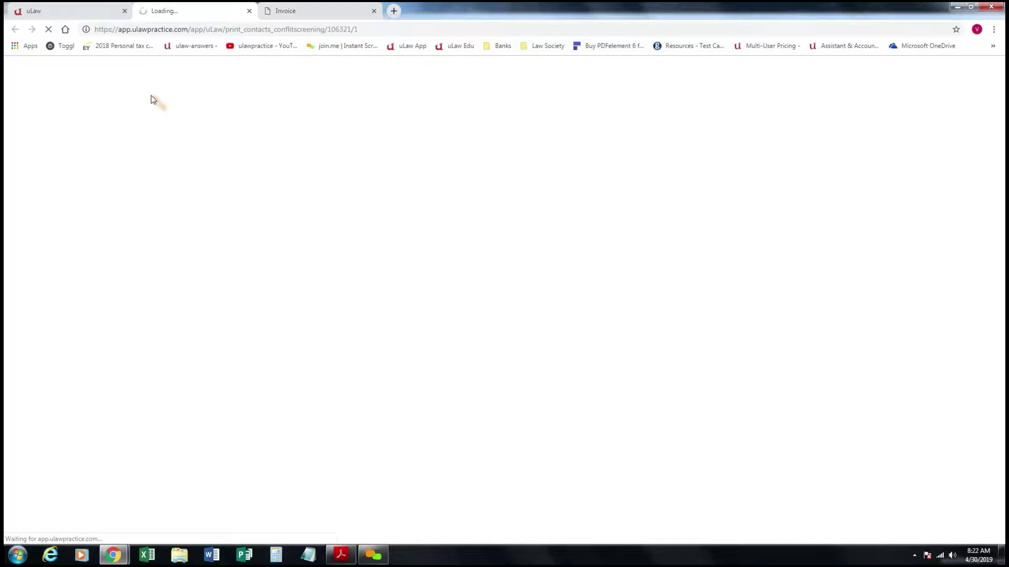
left_click(103, 14)
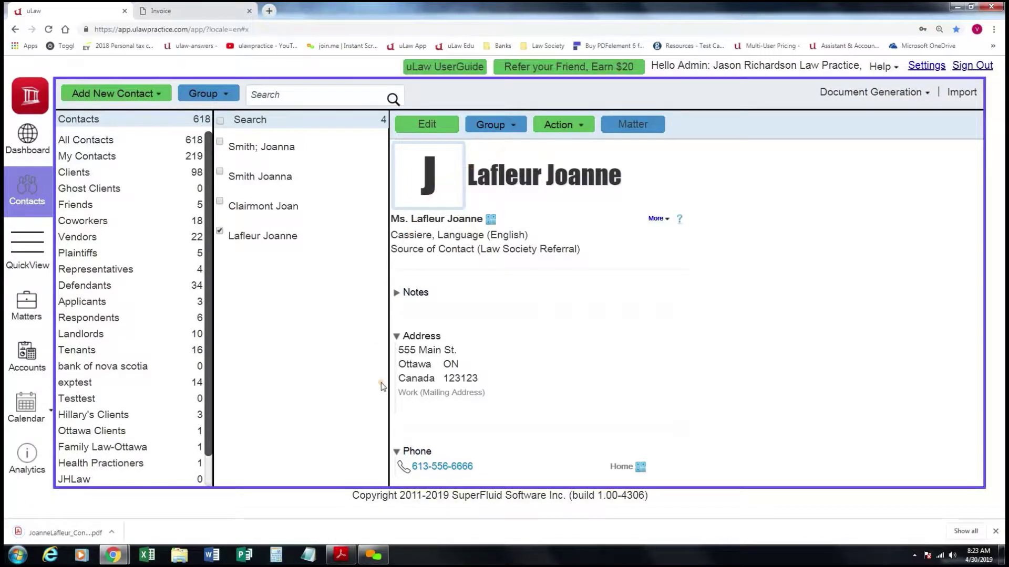
left_click(79, 533)
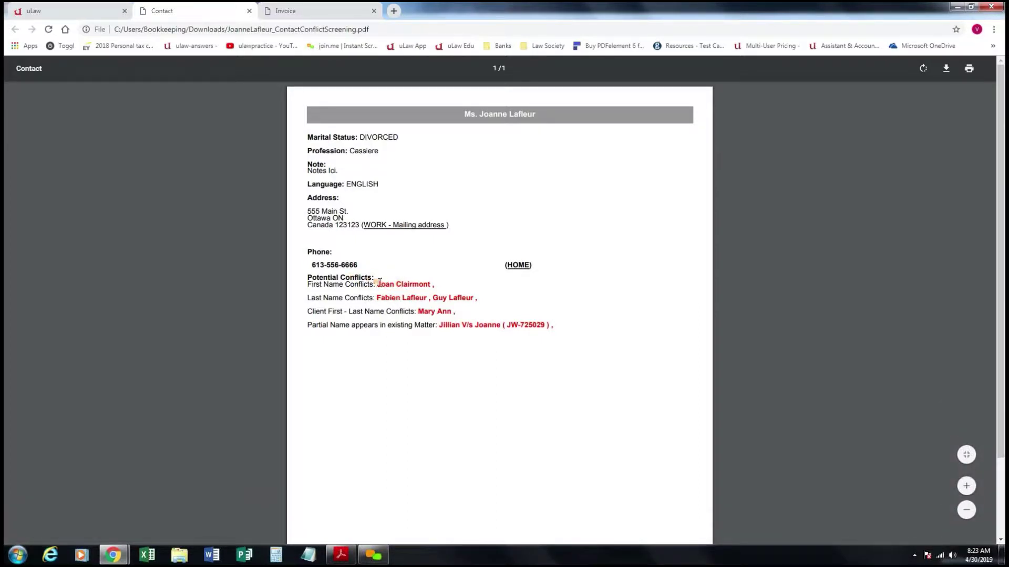
Highlight the first-name and last-name conflicts listed in the conflict report.
double_click(380, 283)
left_click(402, 300)
double_click(403, 297)
left_click_drag(451, 296, 474, 296)
Clear the highlight in the report and return to the client's uLaw contact page.
left_click(97, 8)
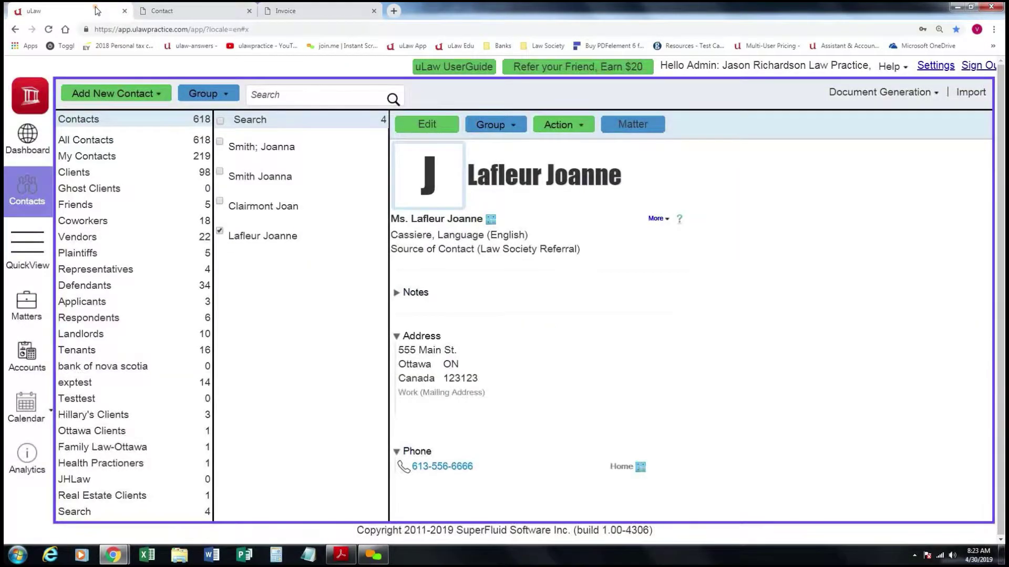
left_click(193, 8)
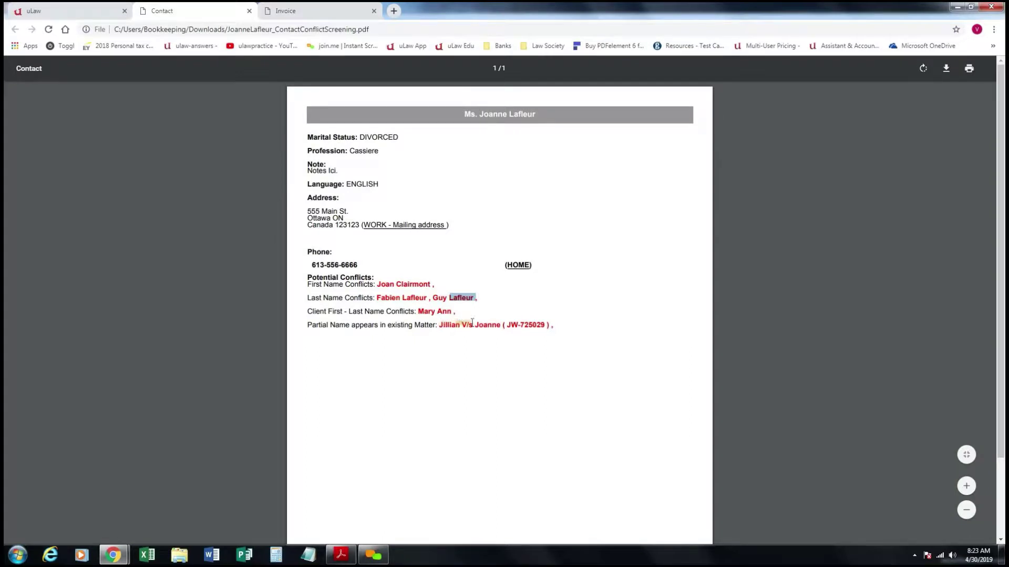
left_click(497, 325)
left_click(91, 9)
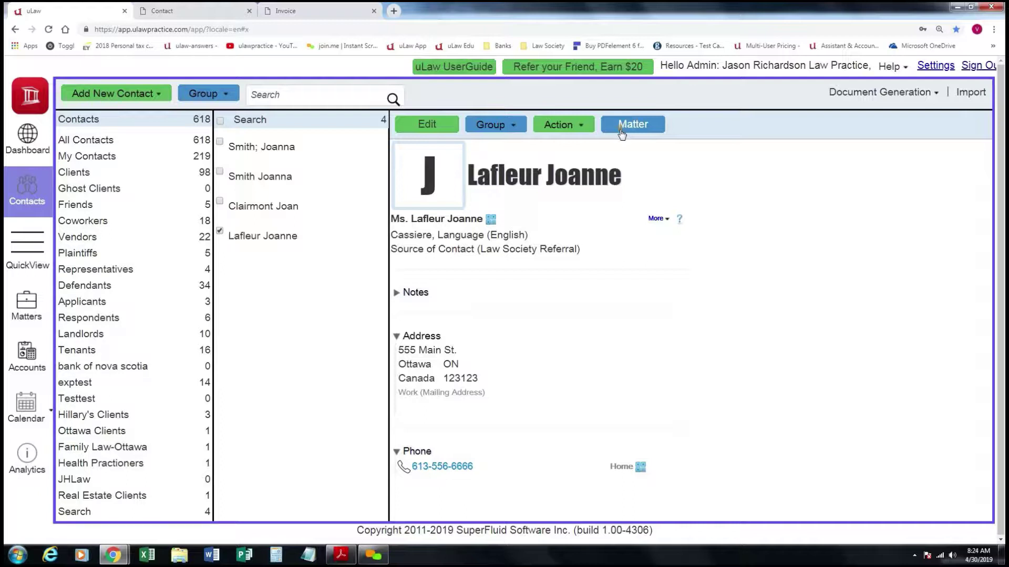
Create a new matter for the client titled 'Chute sur la glace' with Small Claims practice area.
left_click(631, 129)
left_click(636, 126)
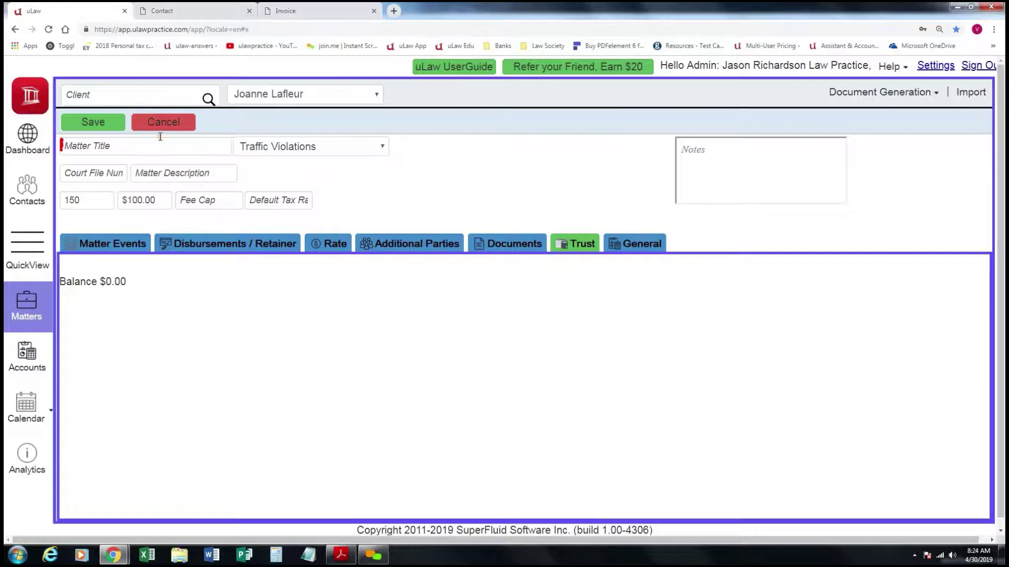
left_click(144, 146)
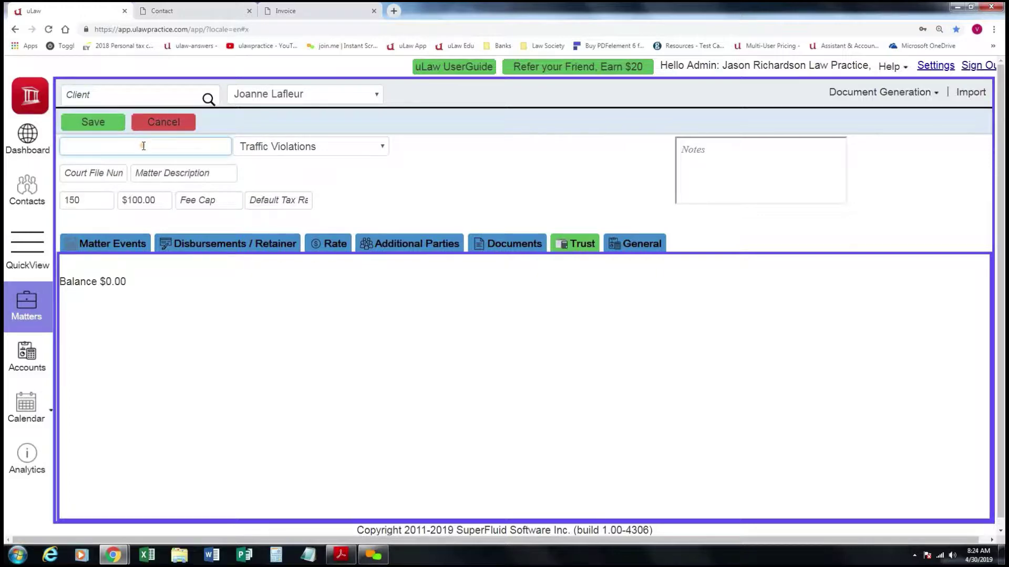
type("Chute sure l")
key("BackSpace")
type("la")
type(" fla")
type("glac")
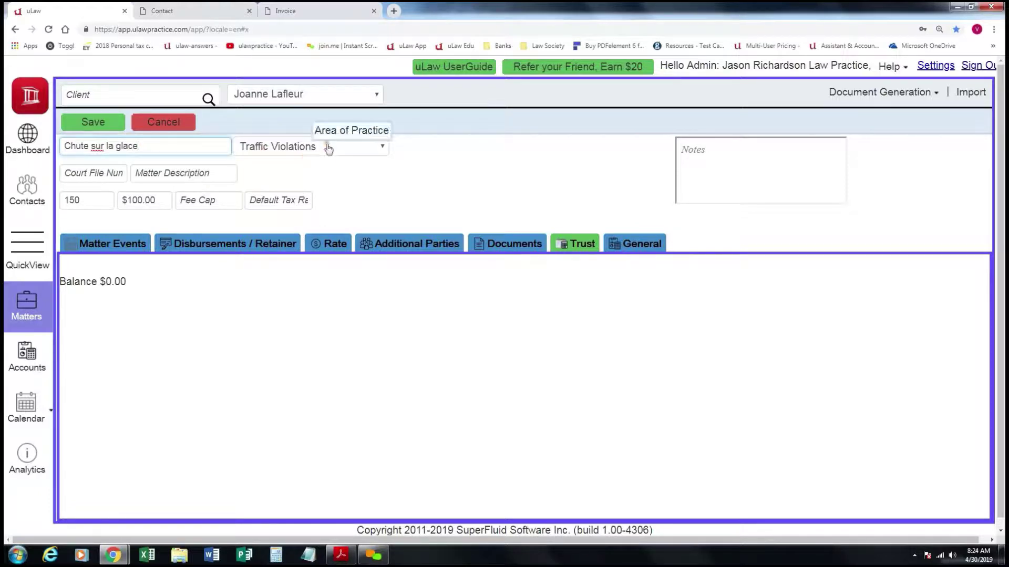
left_click(357, 154)
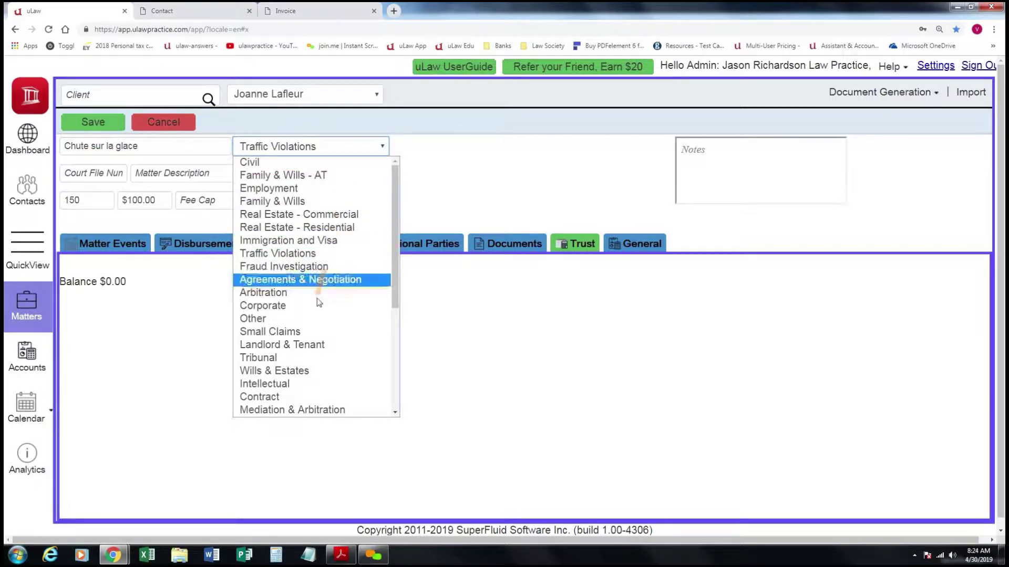
left_click(302, 331)
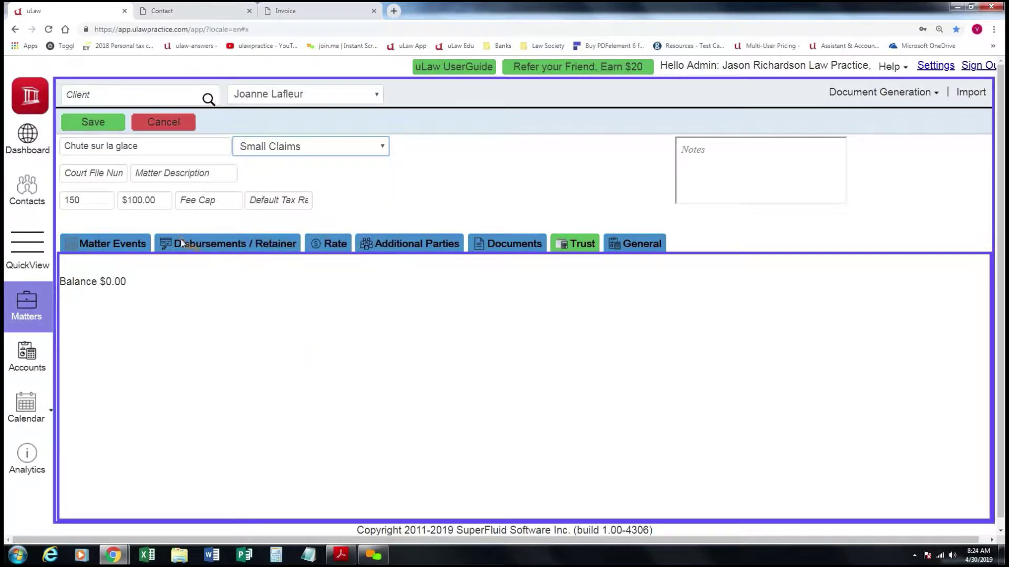
left_click(110, 170)
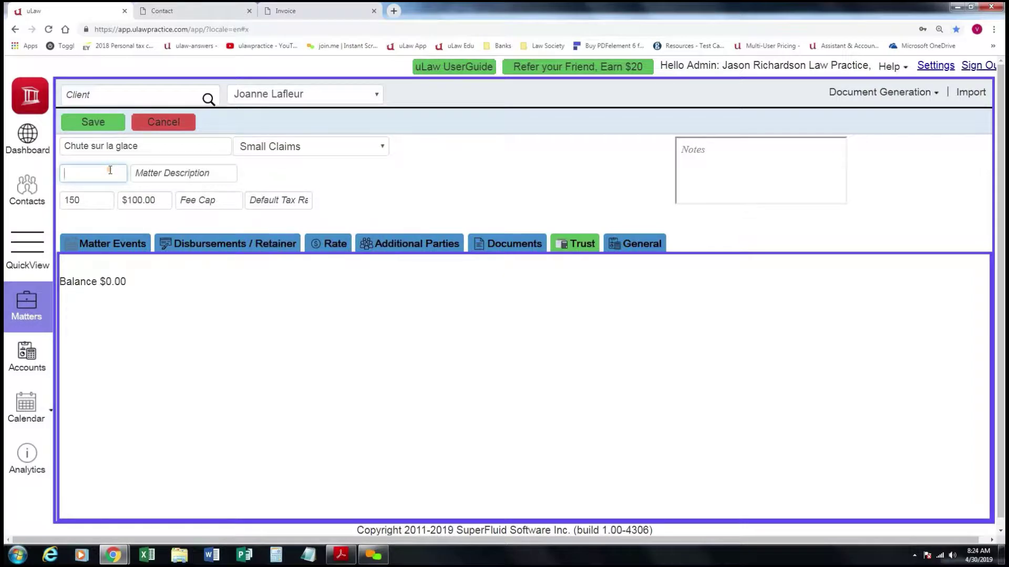
Enter court file number 123123 and description 'LAF, J 123', then save the matter.
type("123123")
left_click(158, 173)
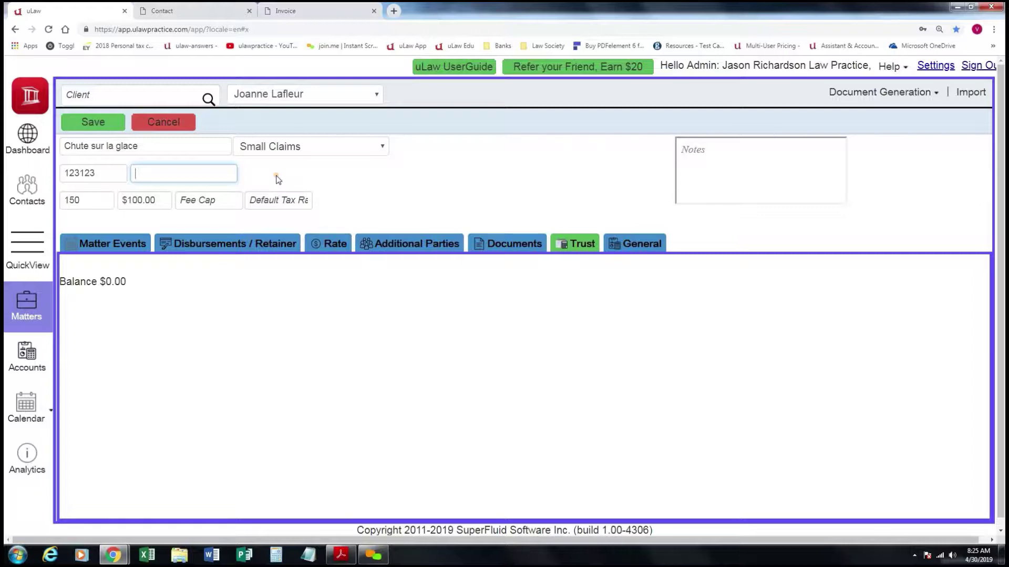
type("F, J 123")
left_click(108, 122)
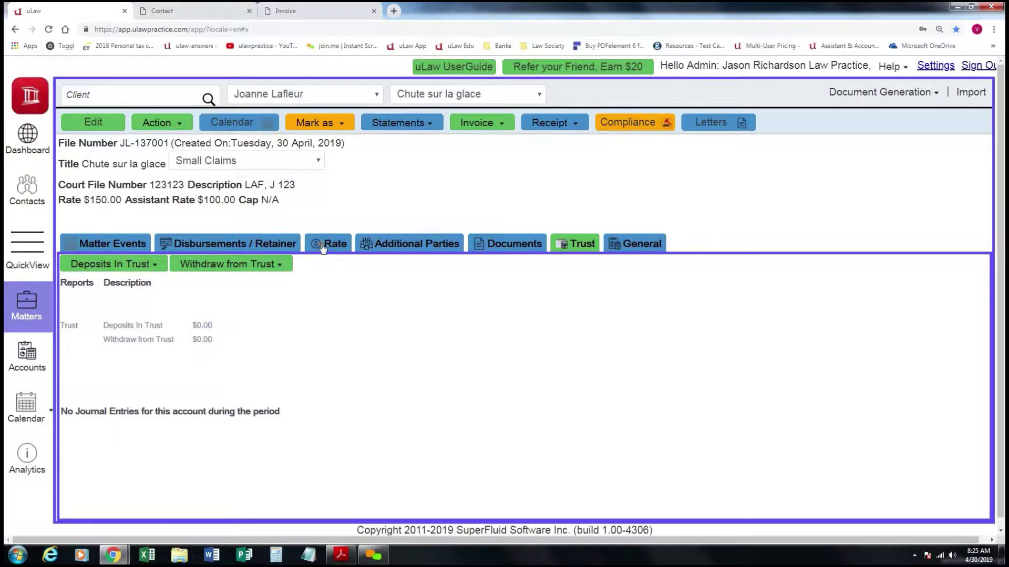
Review the matter's assistant and counsel rates, then show its empty Additional Parties list.
left_click(326, 246)
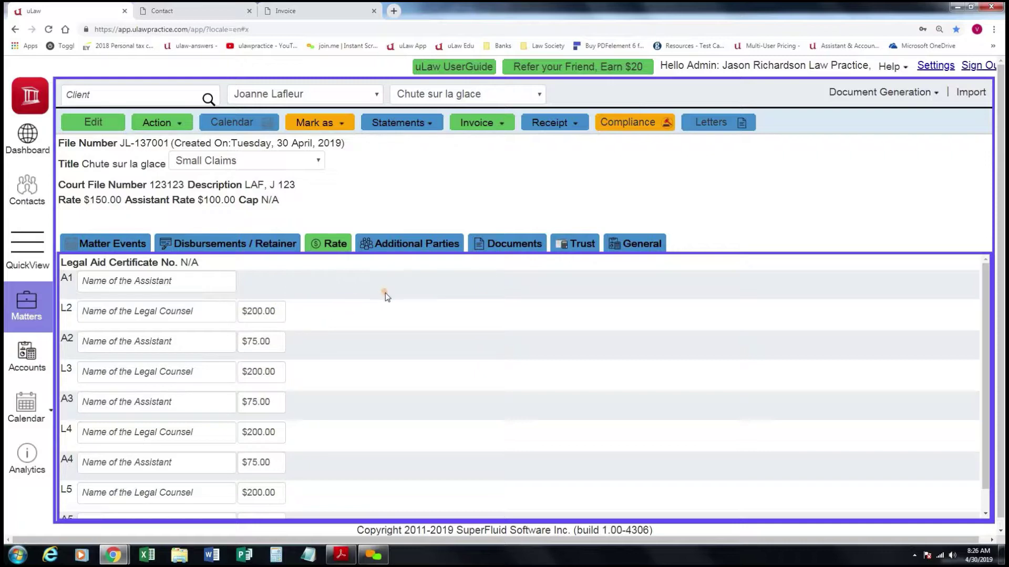
left_click(427, 243)
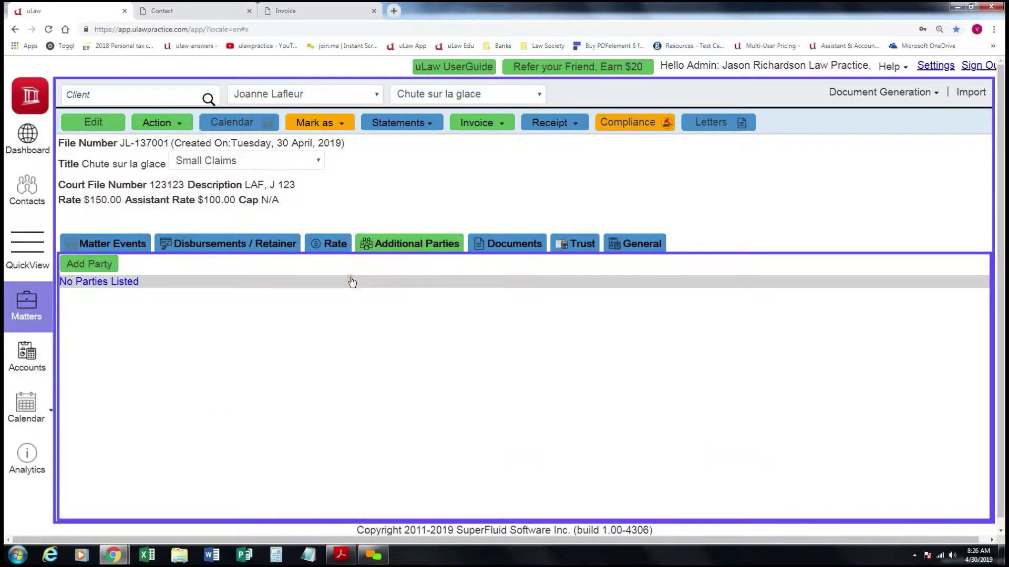
Add the contact found by name search as a Defendant party and save it.
left_click(105, 266)
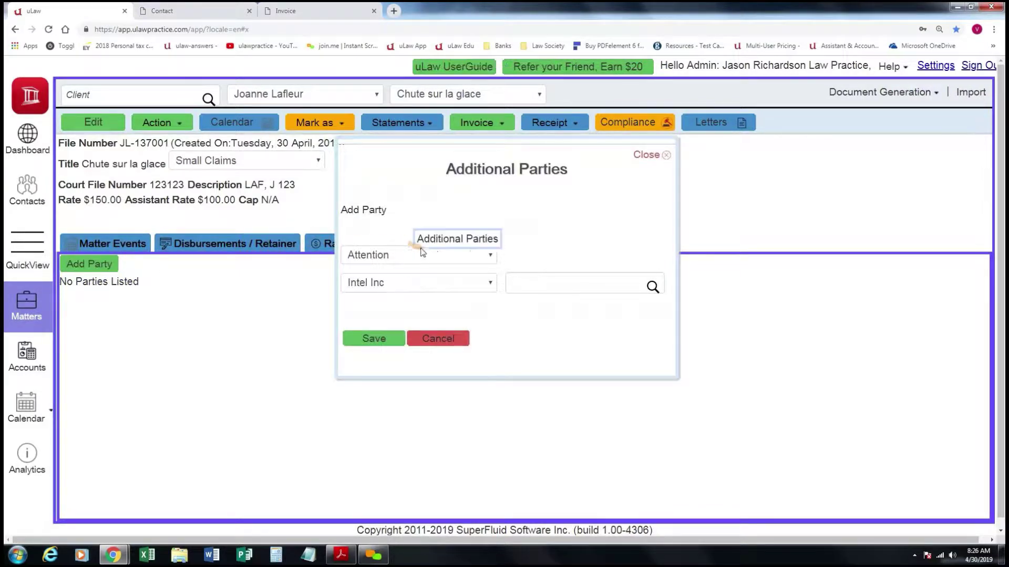
left_click(470, 256)
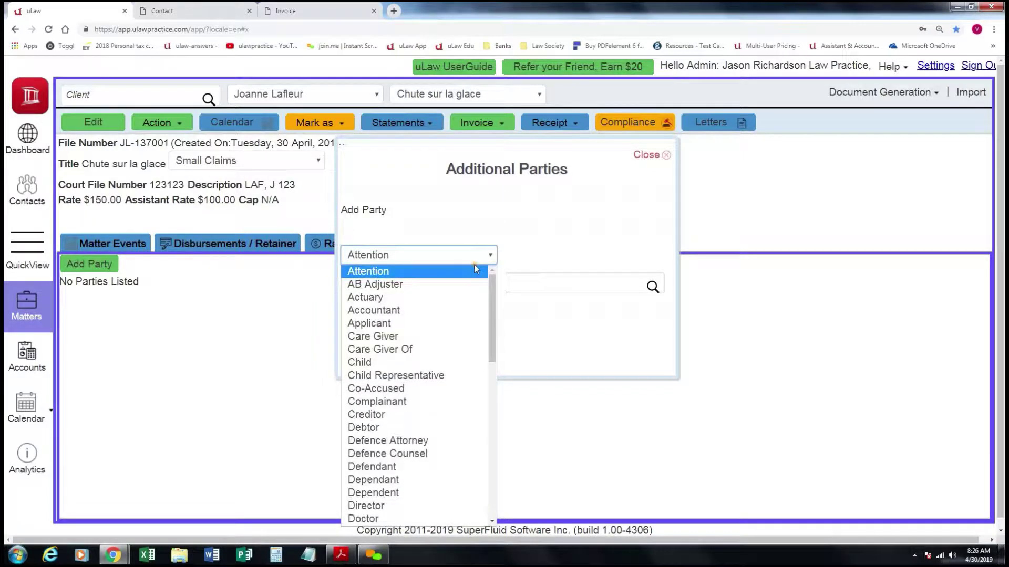
left_click_drag(491, 283, 490, 307)
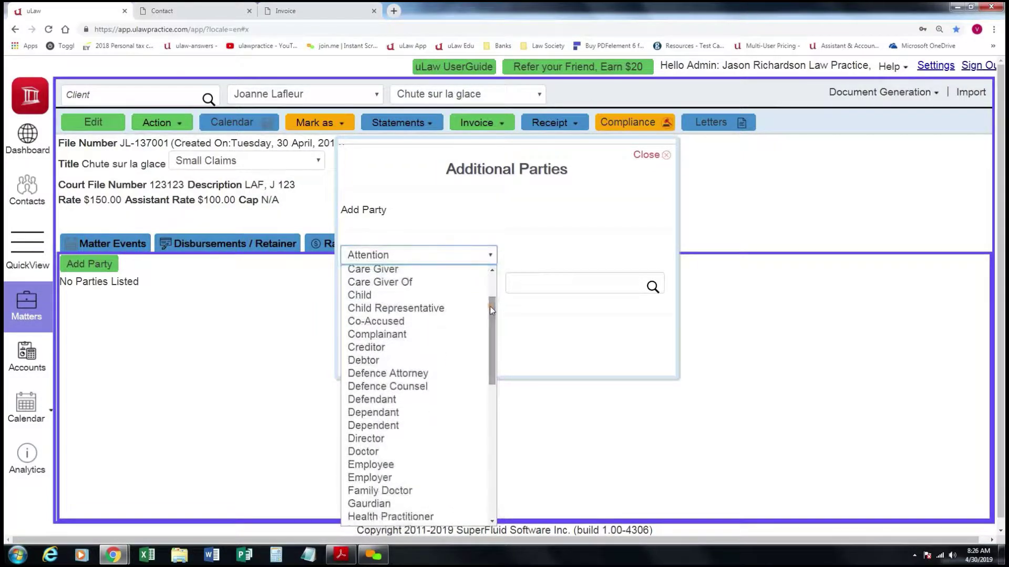
left_click(393, 399)
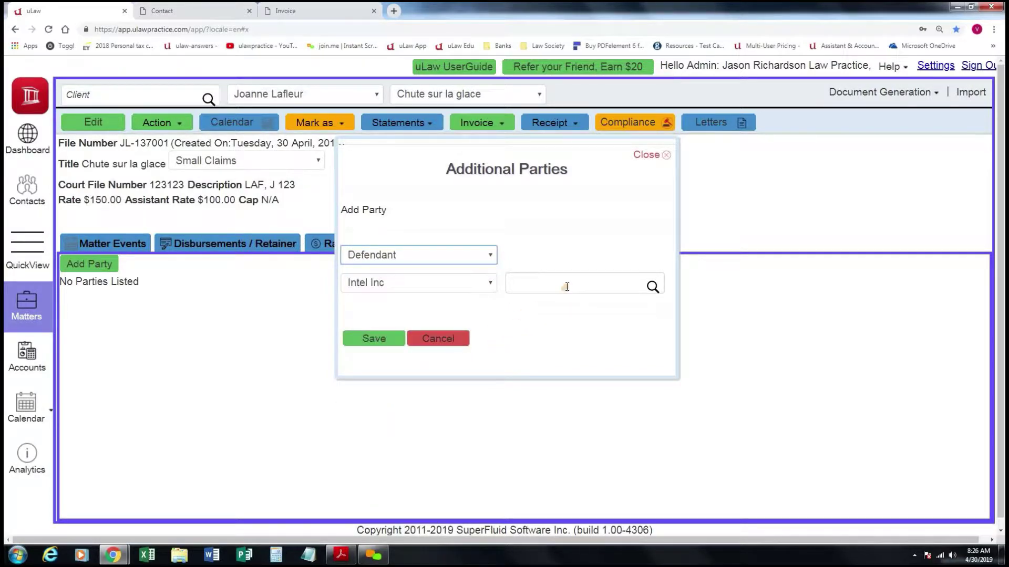
left_click(567, 286)
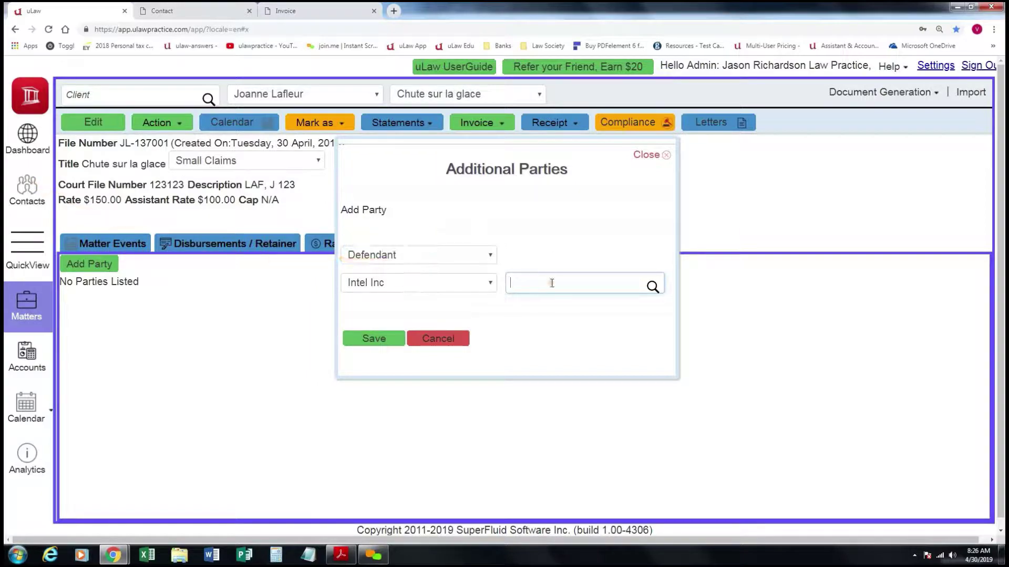
type("rit")
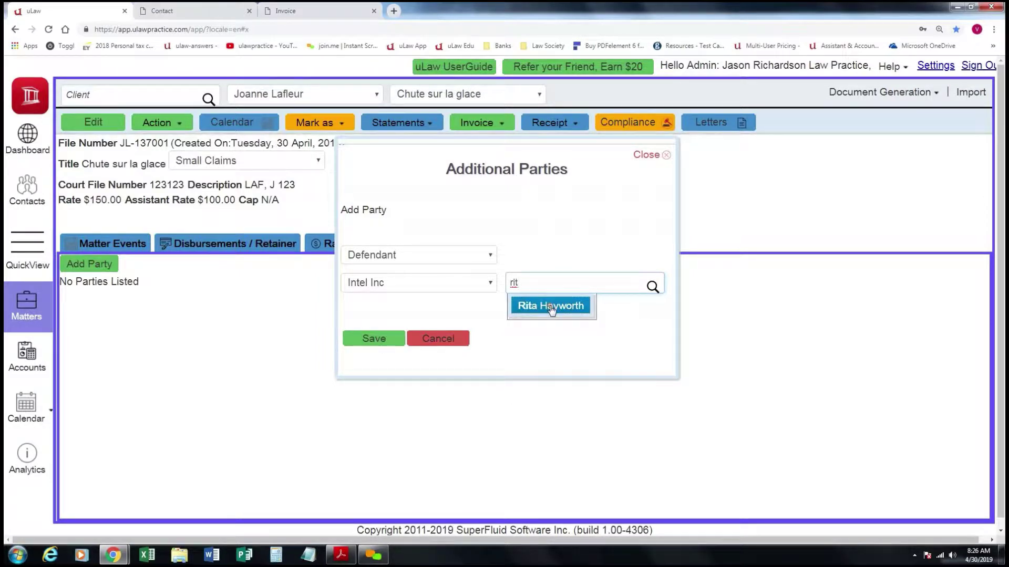
left_click(551, 306)
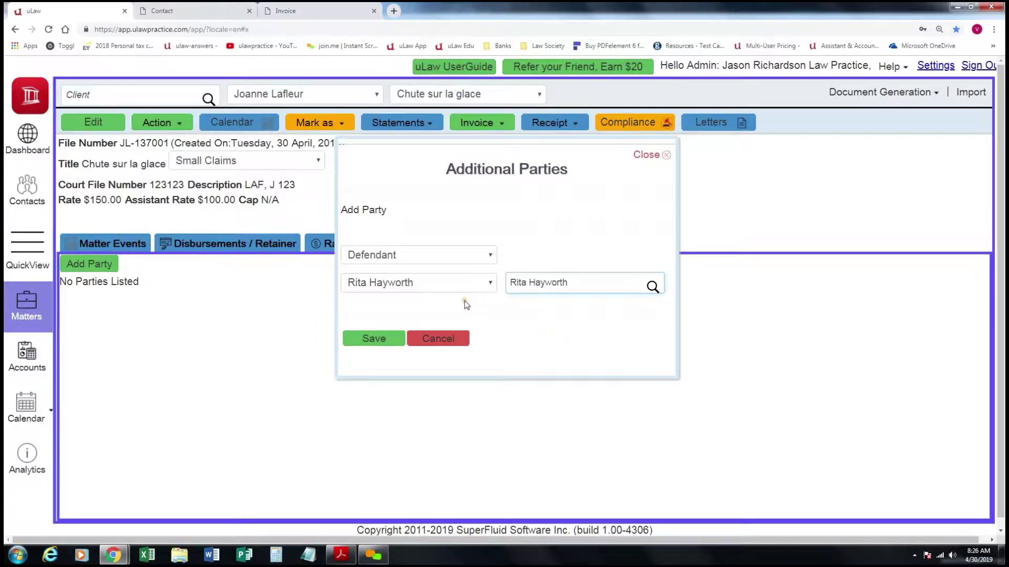
left_click(382, 342)
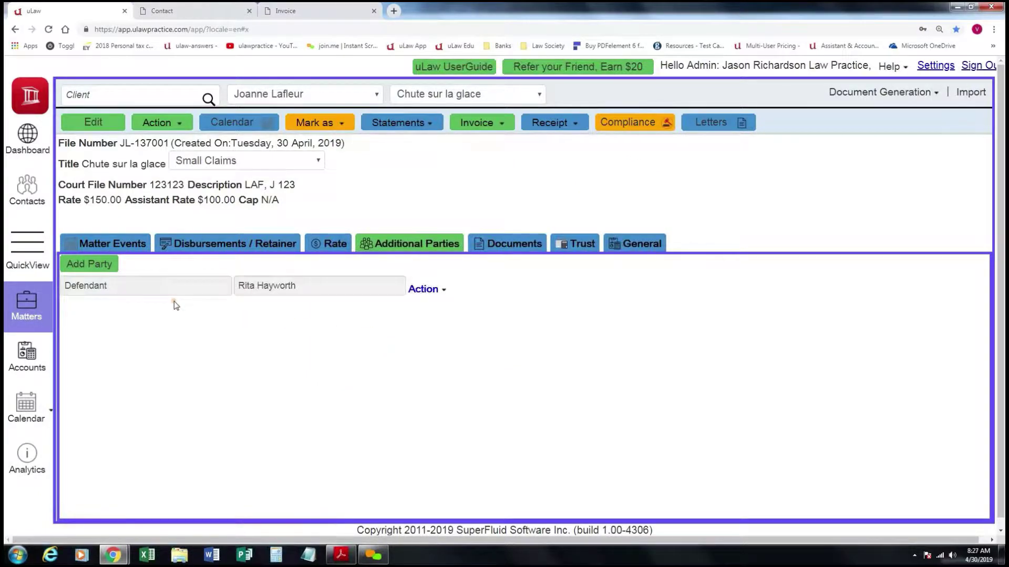
Open the 34-contact Defendants group and view the new defendant's address and home phone.
left_click(27, 195)
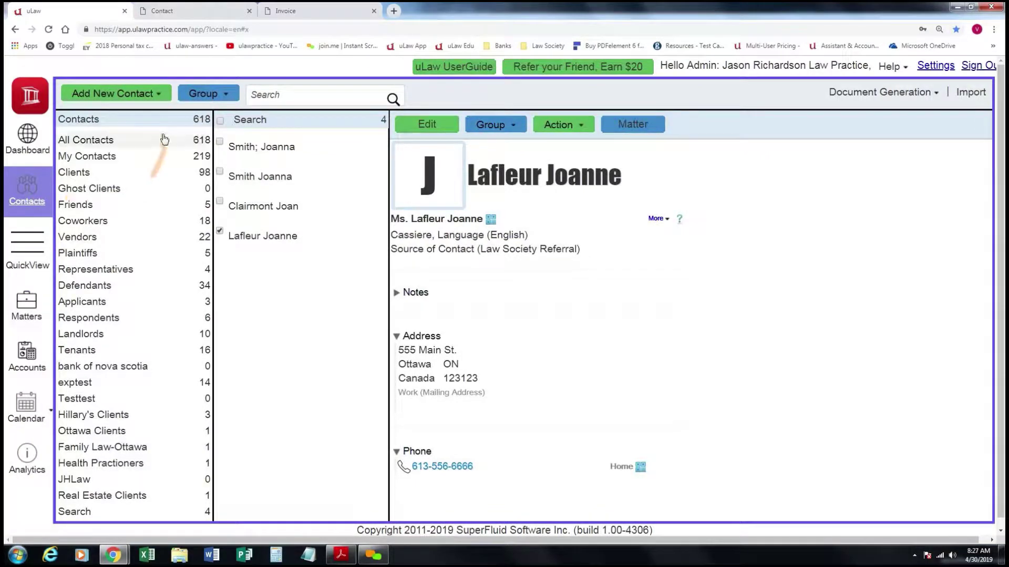
left_click(156, 94)
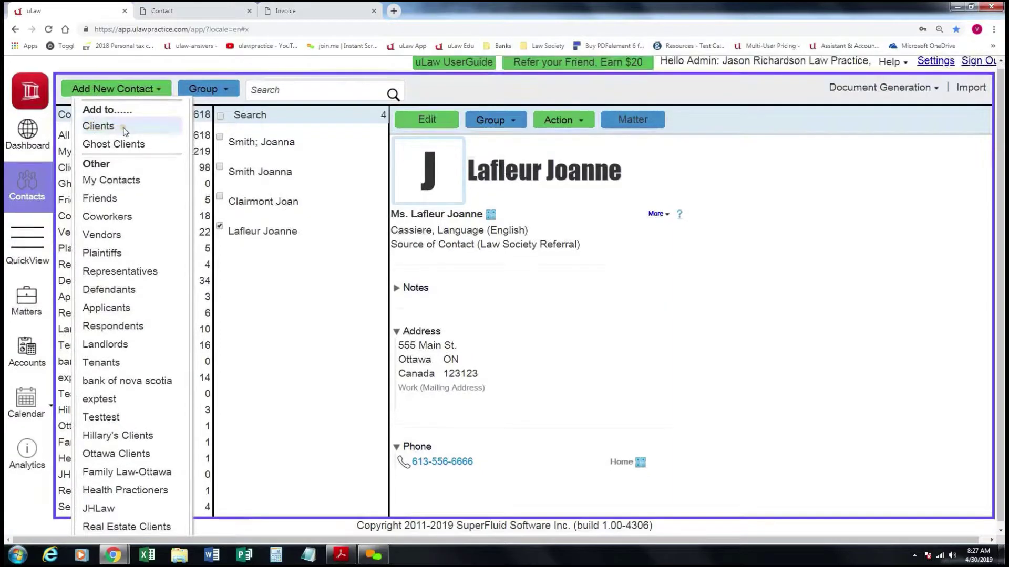
left_click(490, 322)
left_click(105, 283)
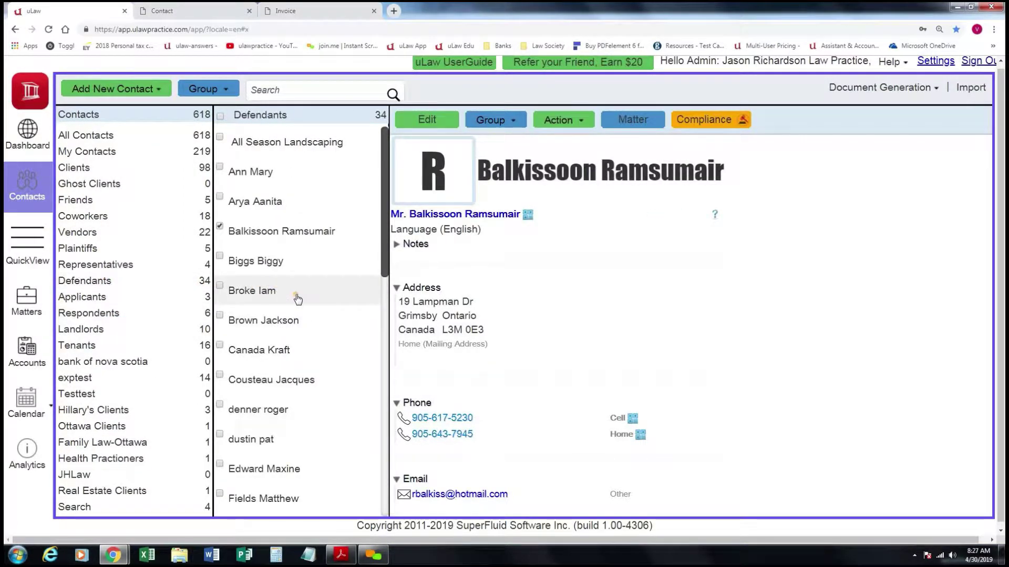
scroll(297, 299, "down", 6)
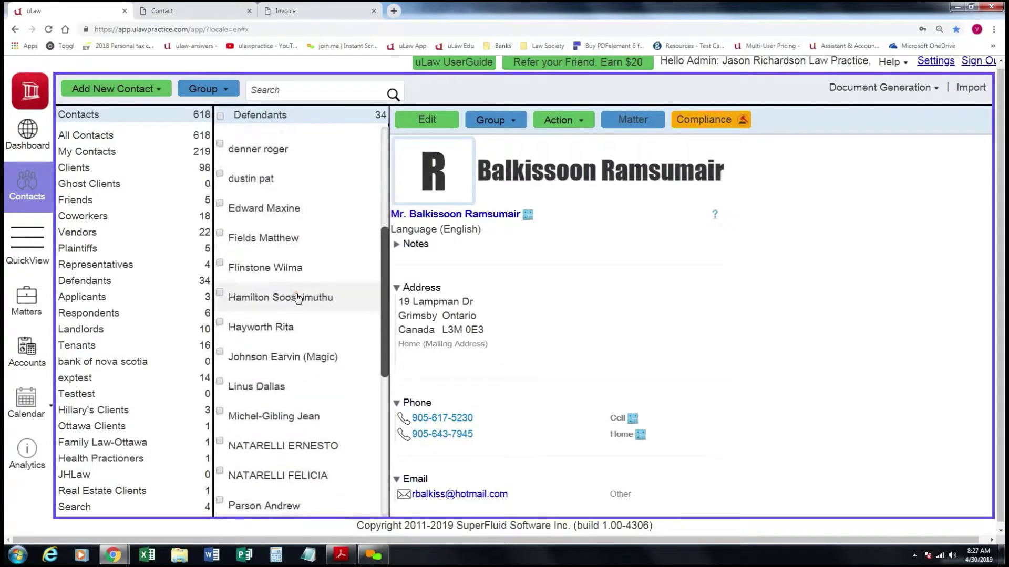
left_click(281, 284)
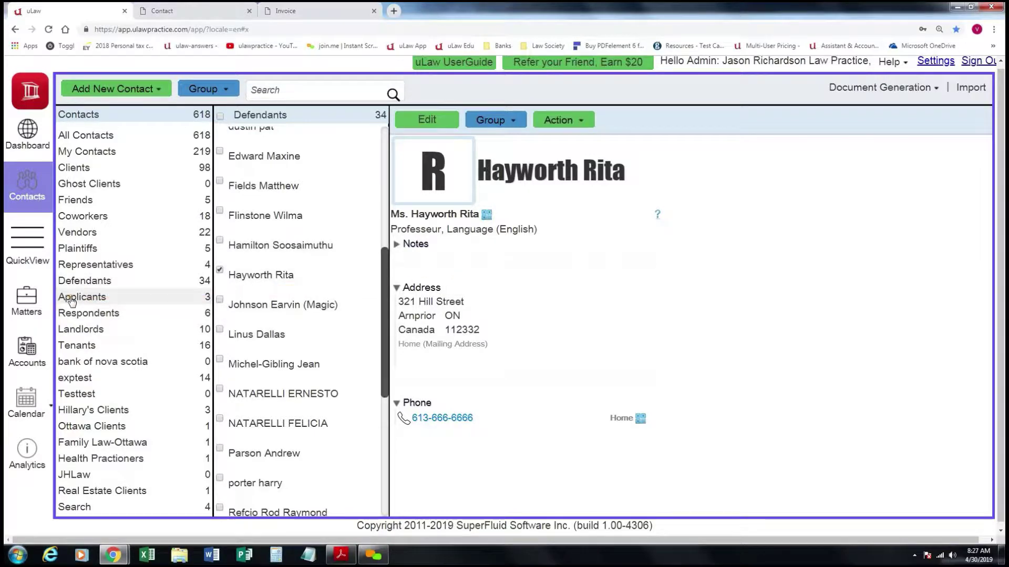
Return to the Chute sur la glace matter and open its Law Society Compliance Documents.
left_click(23, 300)
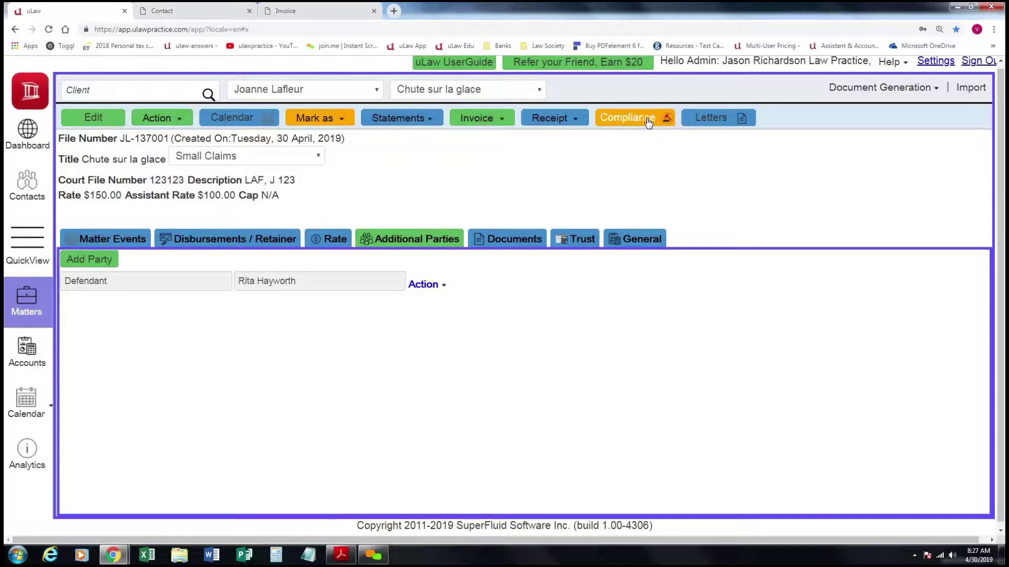
left_click(645, 121)
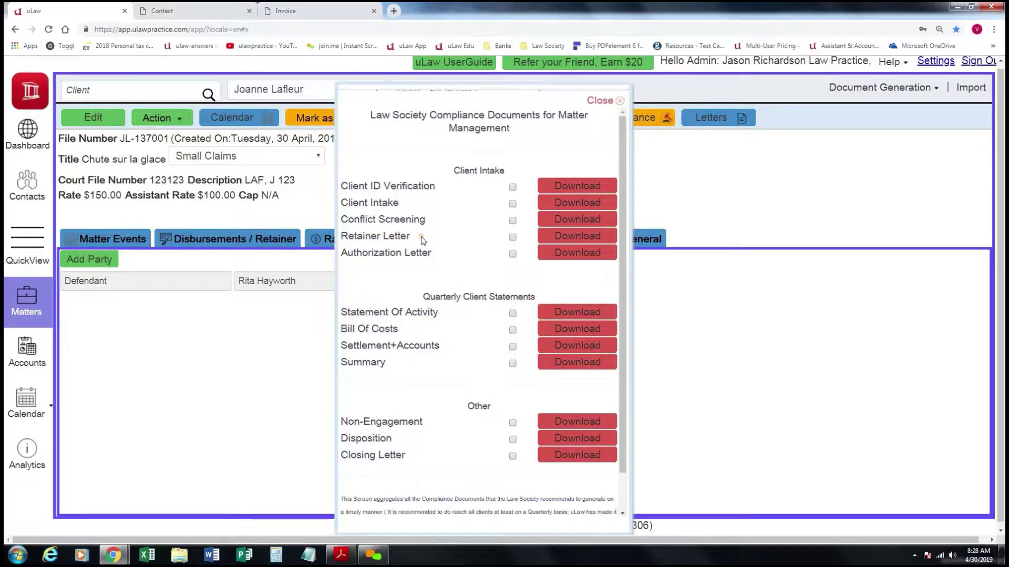
Change Retainer/Trust Receipts to 500.00 and download the retainer letter as a PDF.
left_click(584, 240)
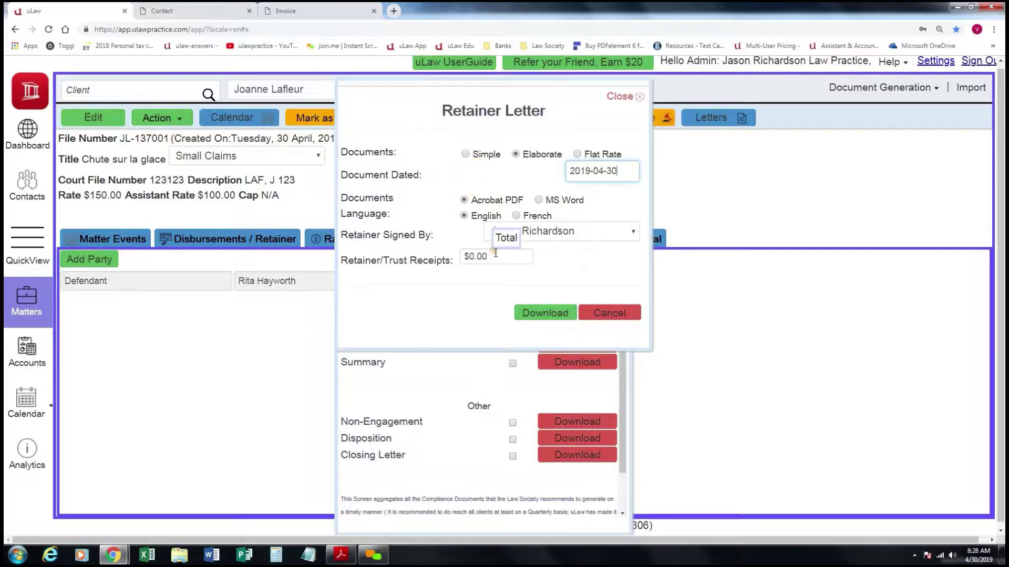
left_click_drag(492, 256, 461, 256)
type("50.")
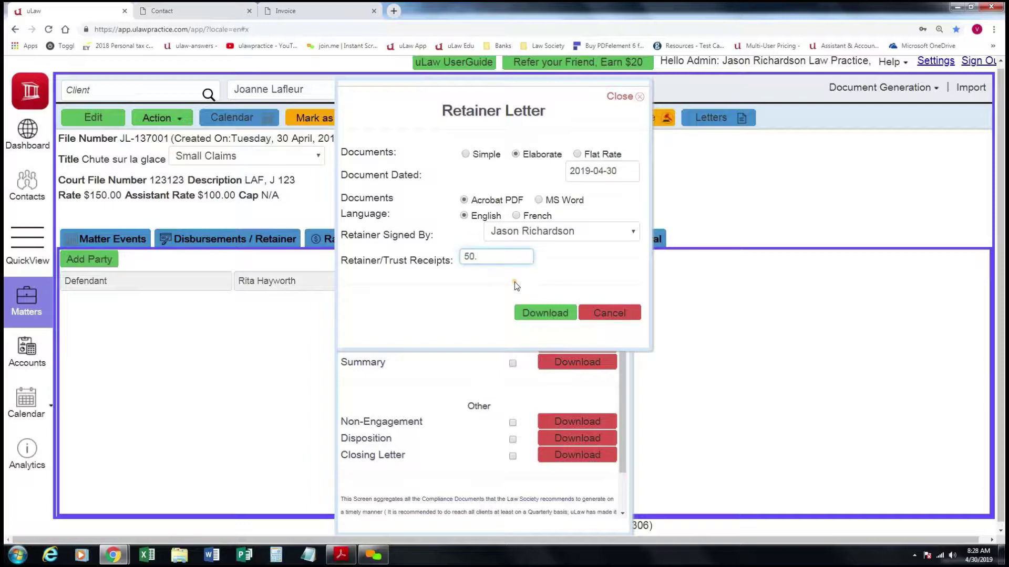
key("BackSpace")
type("0.00")
left_click(544, 312)
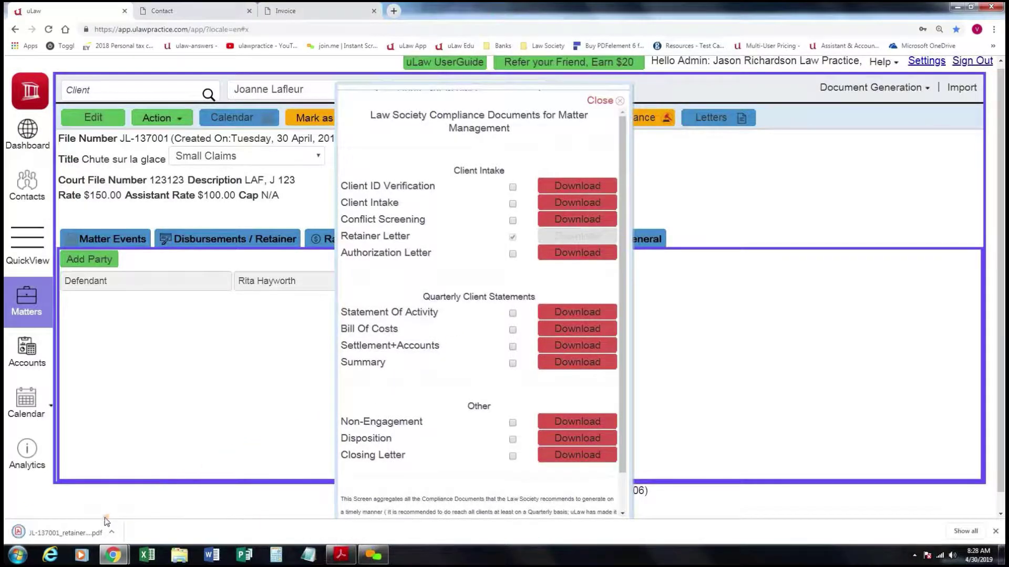
Review the three-page retainer letter PDF, then return to the uLaw tab.
left_click(83, 531)
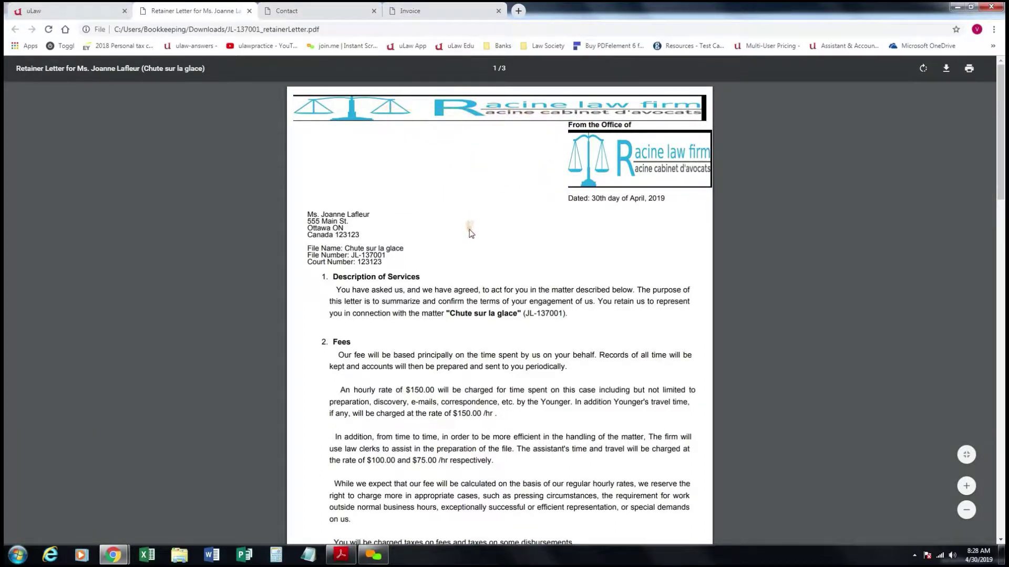
scroll(467, 239, "down", 6)
scroll(467, 239, "up", 7)
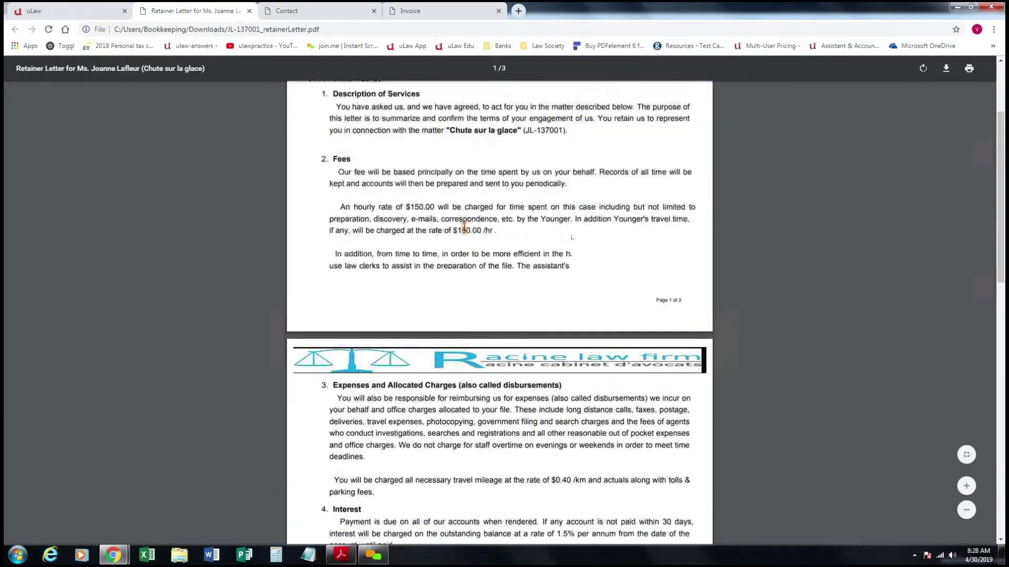
left_click(101, 10)
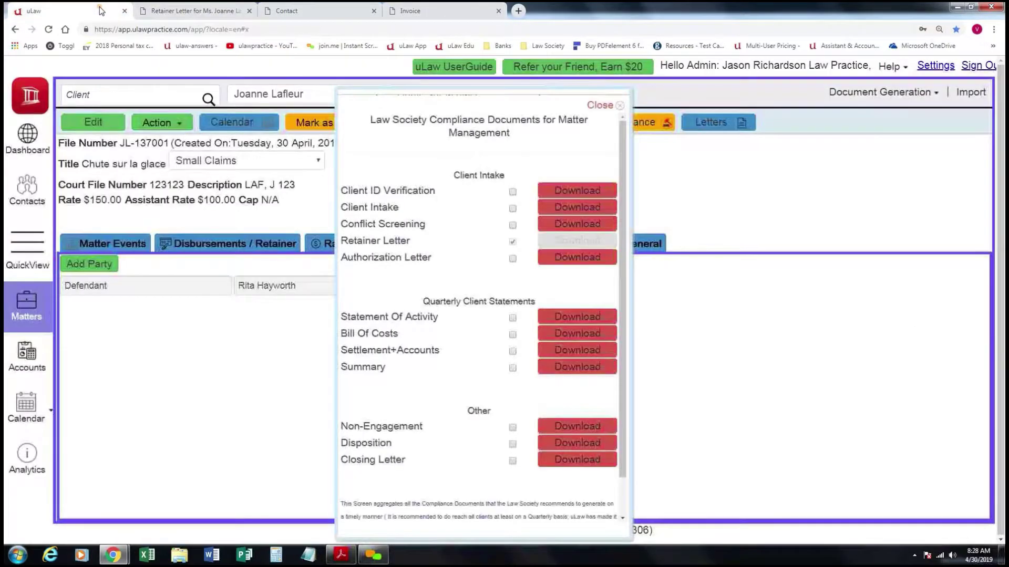
Open the General letter dialog dated 2019-04-30, leaving General Bussiness Letter as the template.
left_click(612, 108)
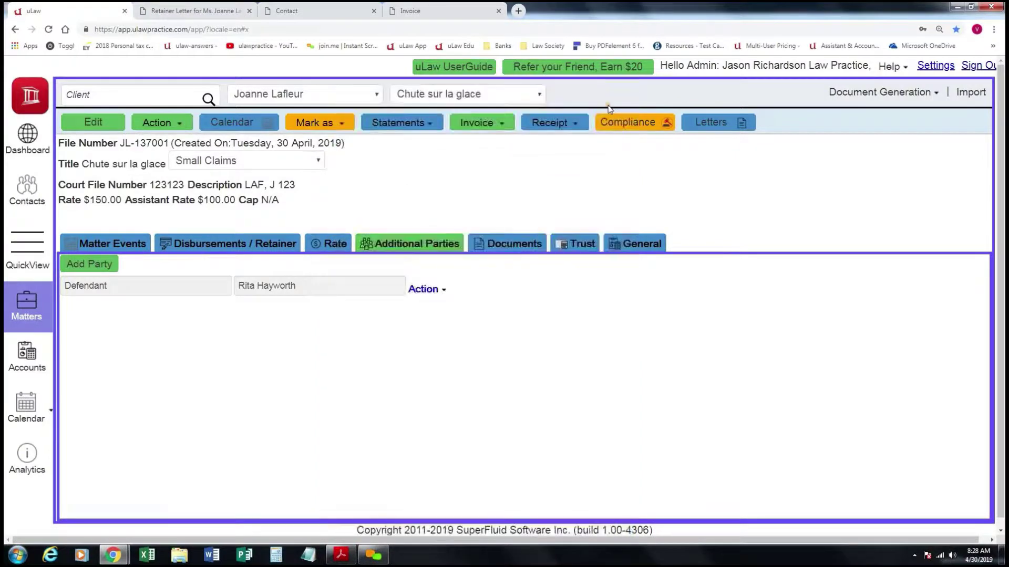
left_click(728, 124)
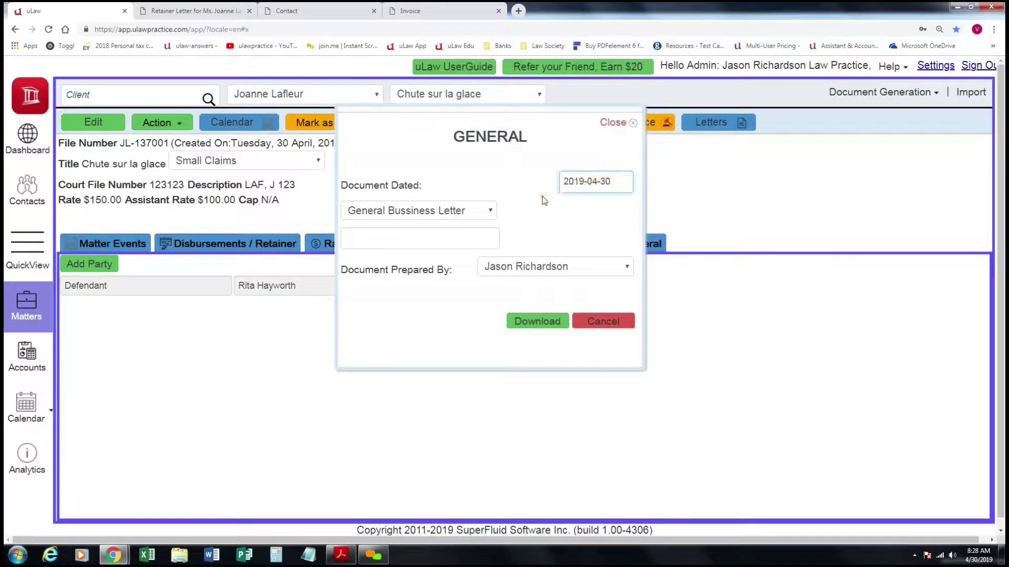
left_click(490, 212)
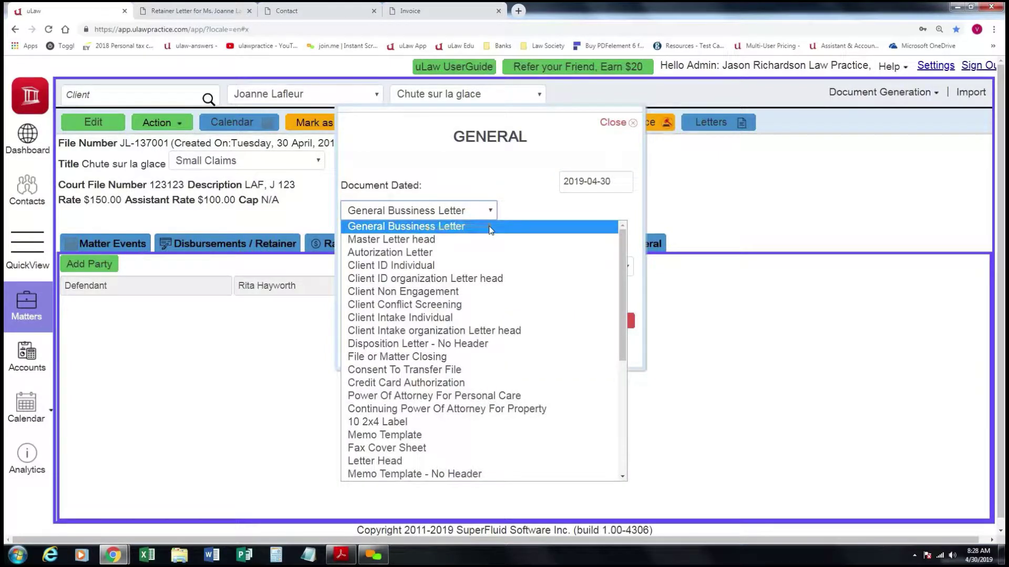
scroll(571, 458, "down", 1)
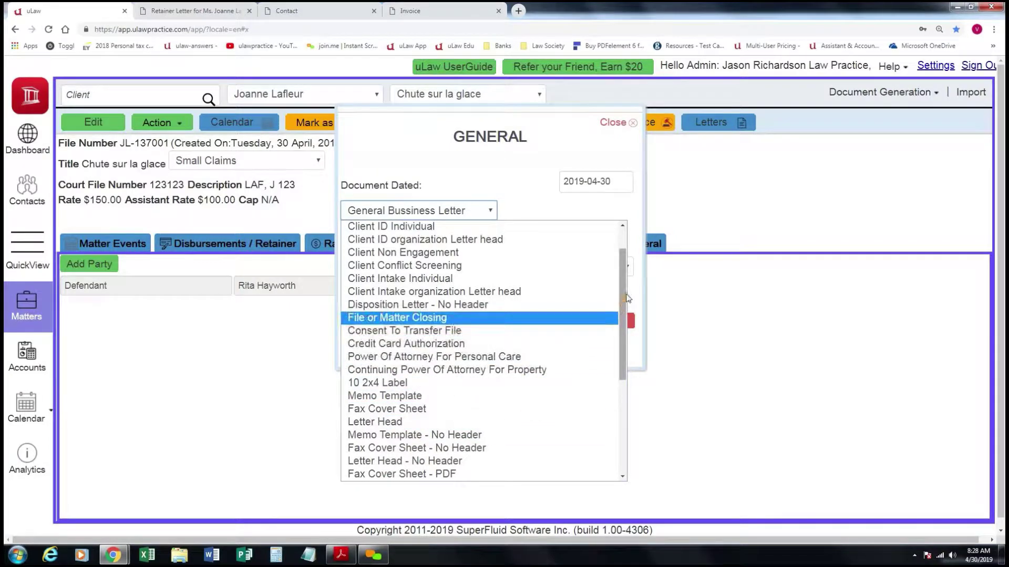
left_click_drag(624, 297, 632, 265)
left_click(533, 179)
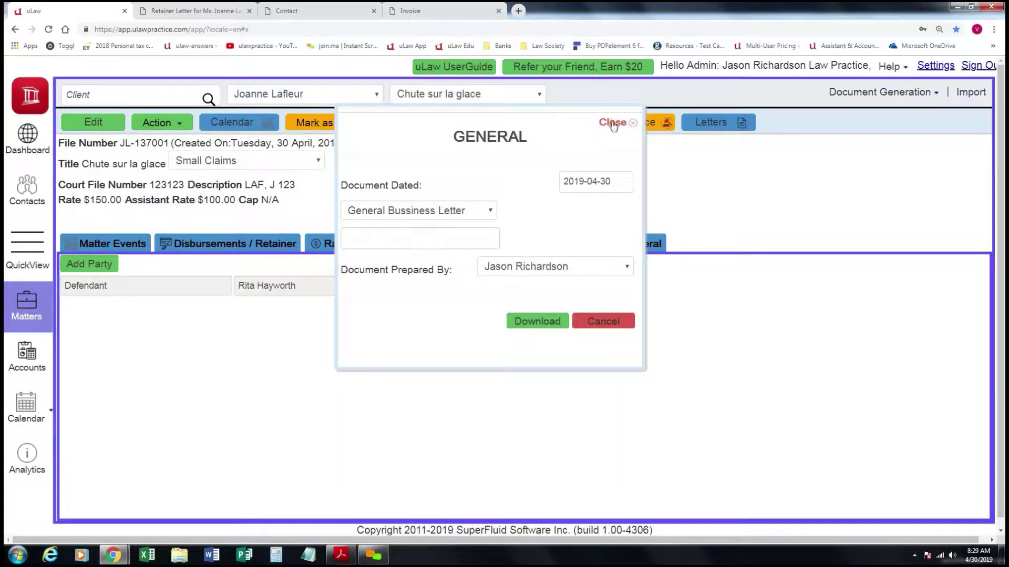
Check Disbursements/Retainer, then view the Trust tab showing $0.00 deposits and withdrawals.
left_click(614, 122)
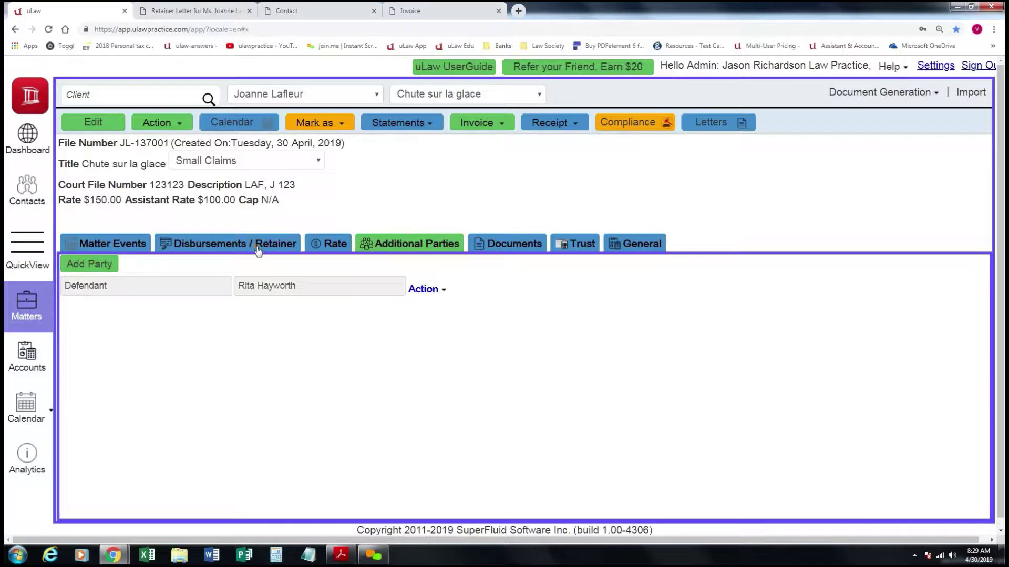
left_click(230, 246)
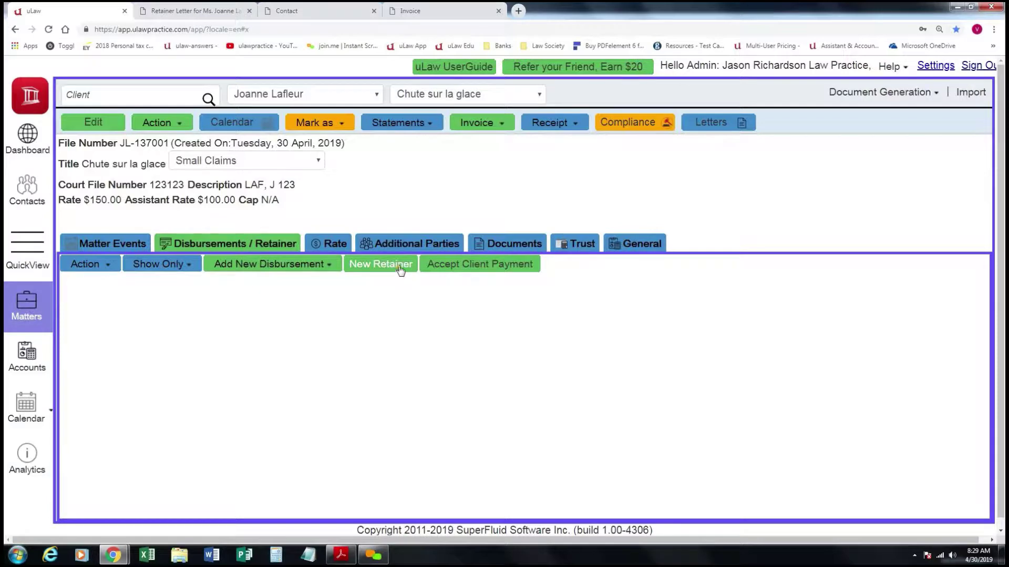
left_click(575, 245)
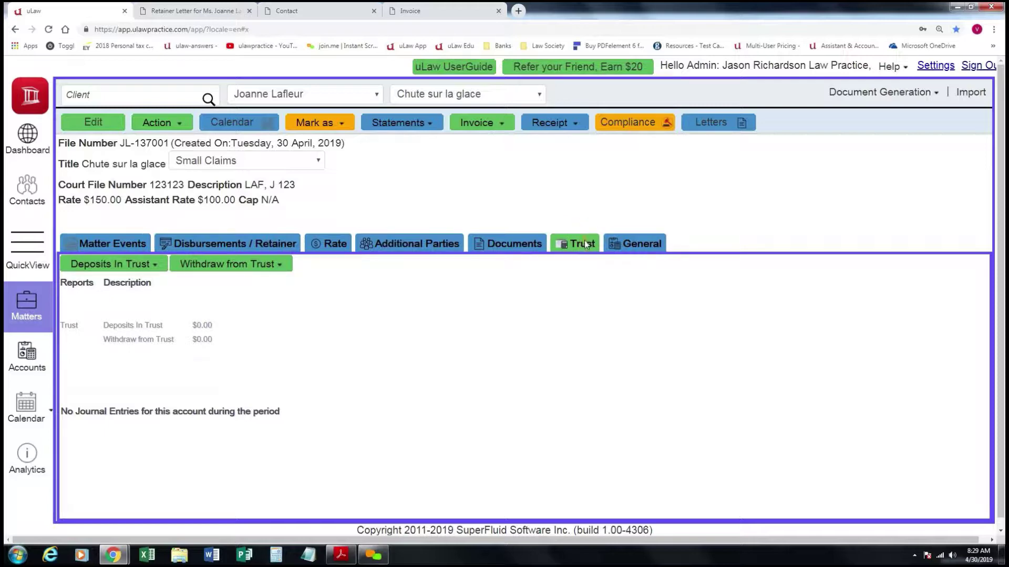
Check the Deposits In Trust choices, then list the matter actions down to New Retainer.
left_click(151, 270)
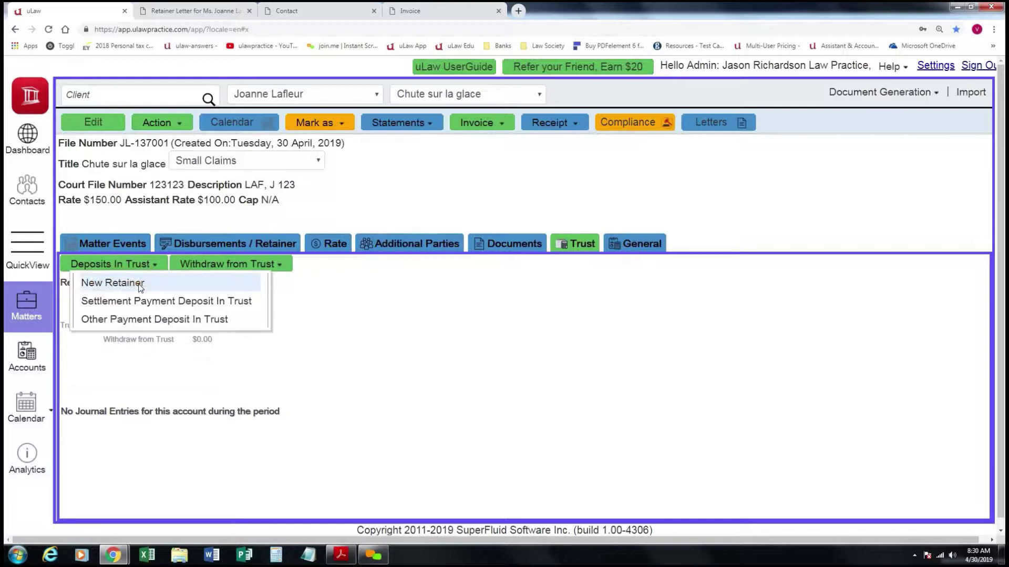
left_click(324, 296)
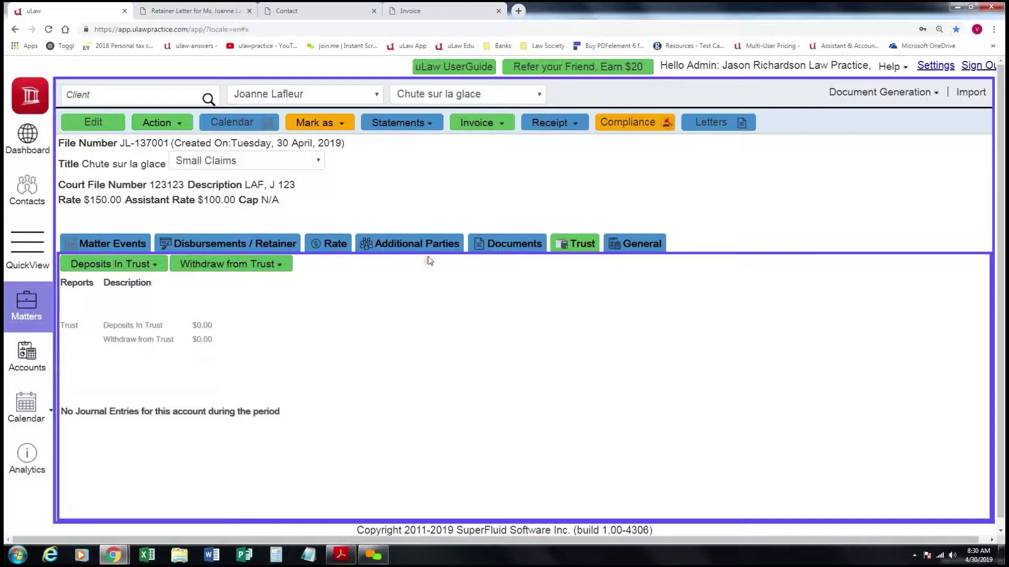
left_click(183, 124)
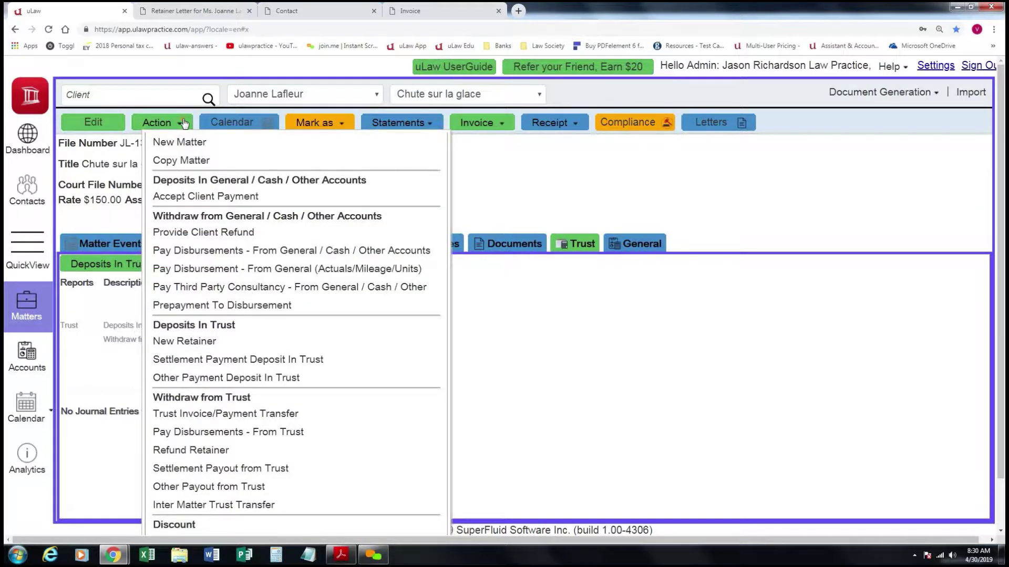
scroll(216, 226, "down", 1)
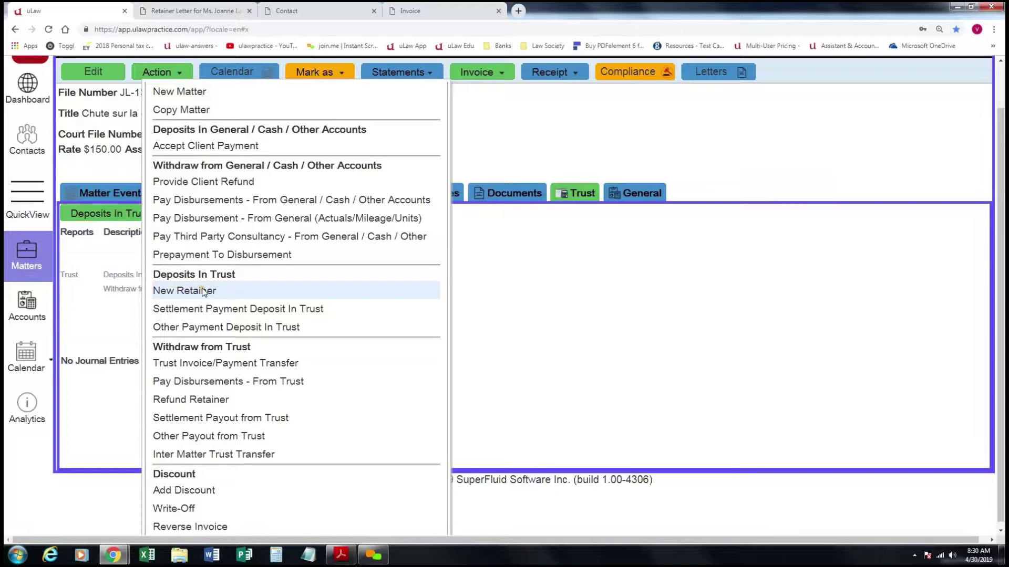
Enter a New Retainer of $500.00 dated 2019-04-24, paid by Bank cheque.
left_click(202, 291)
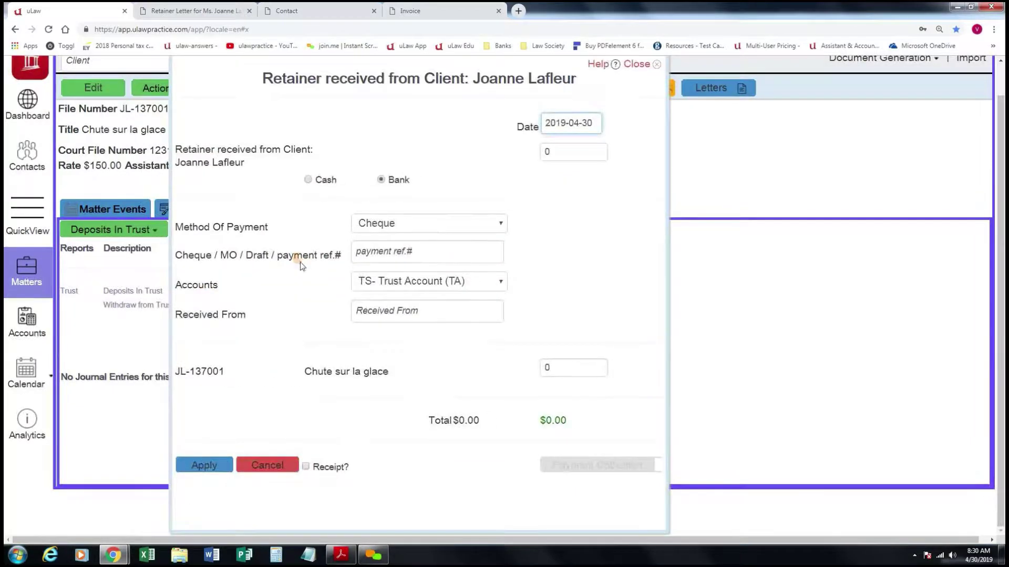
left_click(567, 122)
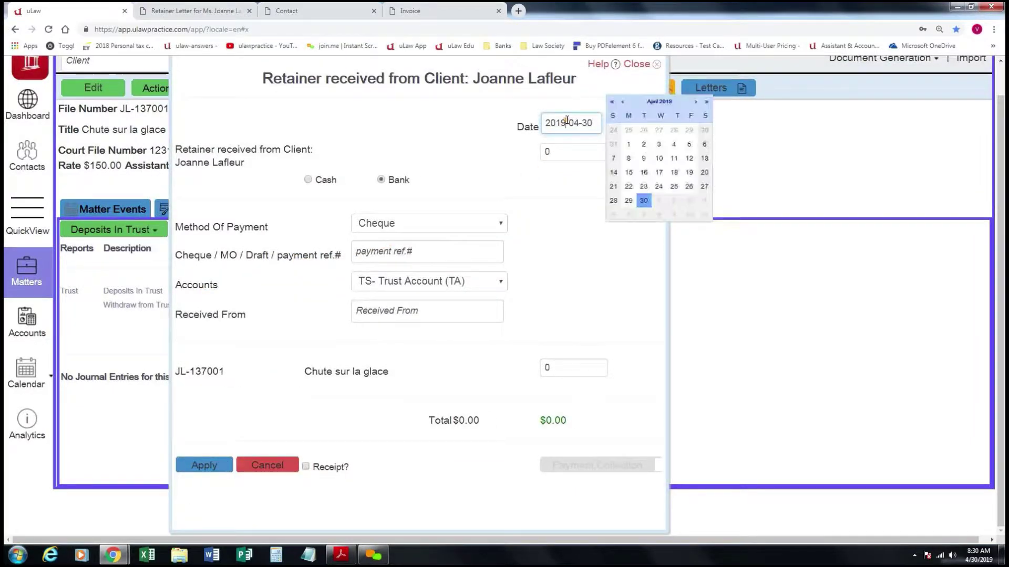
left_click(658, 187)
left_click(580, 151)
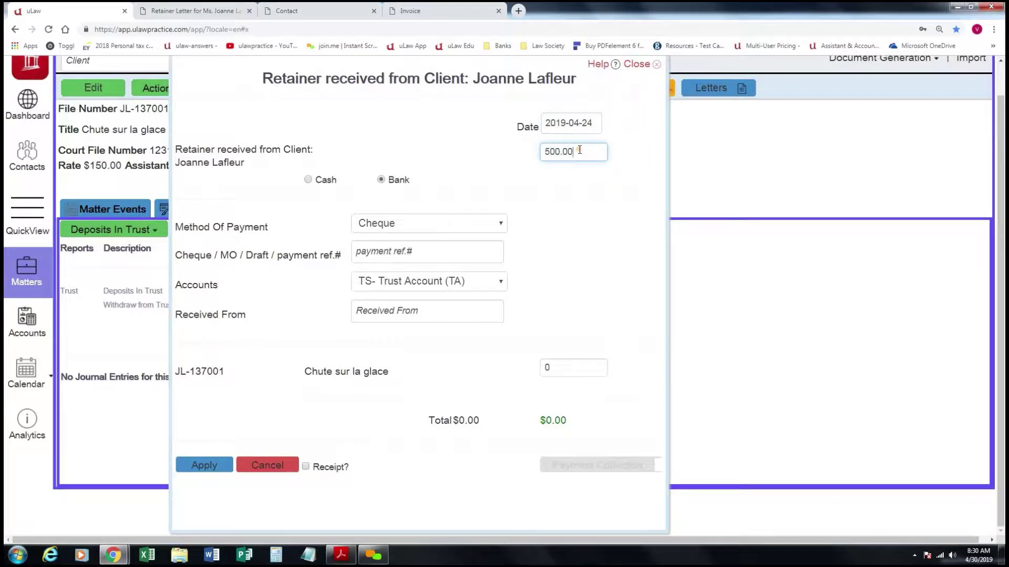
left_click(569, 200)
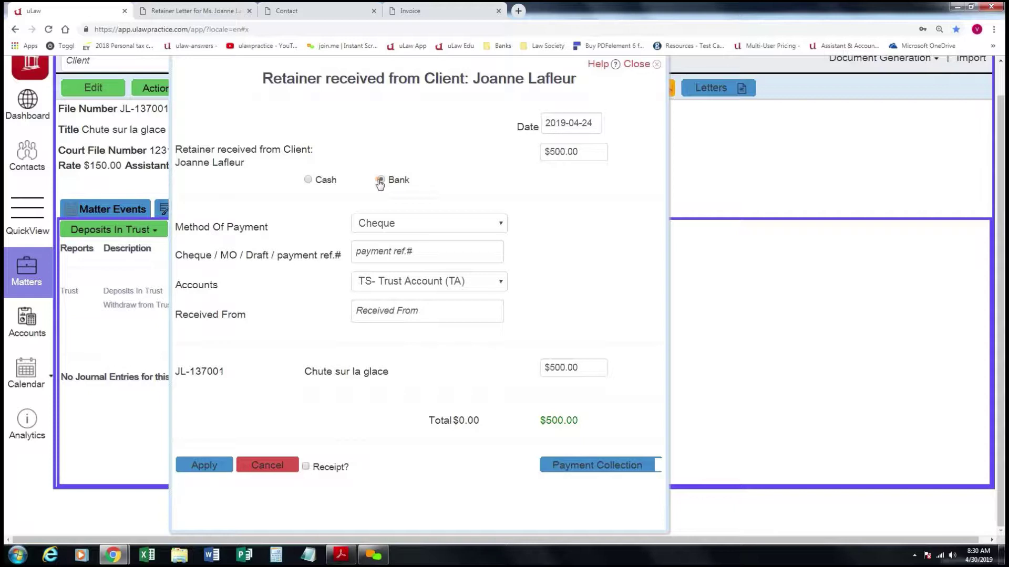
left_click(310, 181)
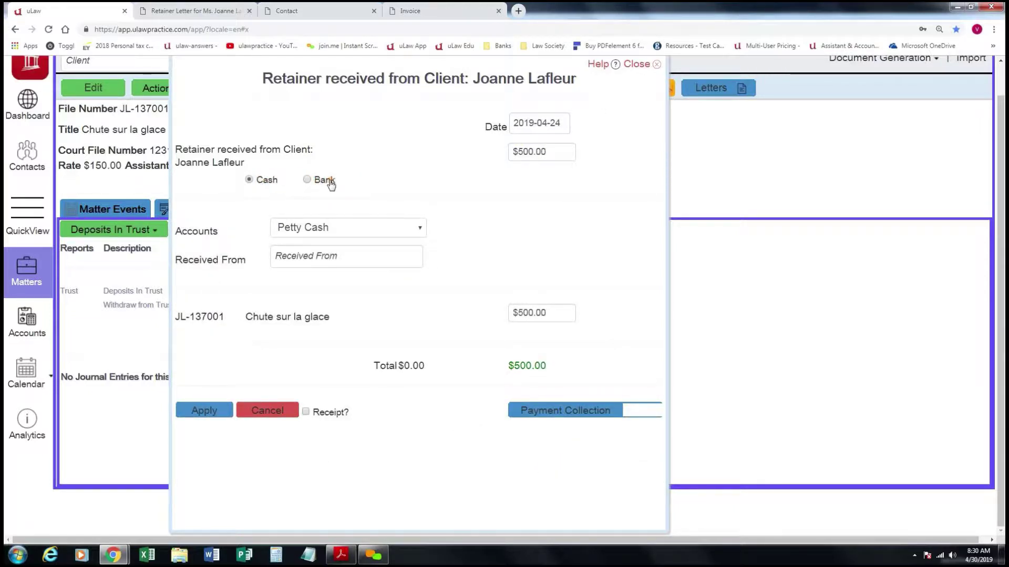
left_click(330, 180)
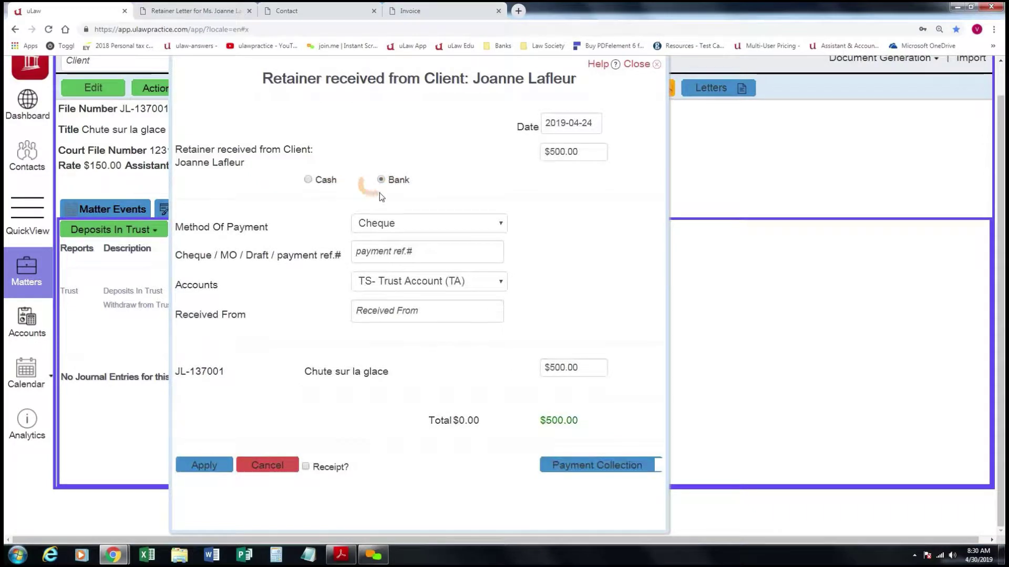
left_click(502, 224)
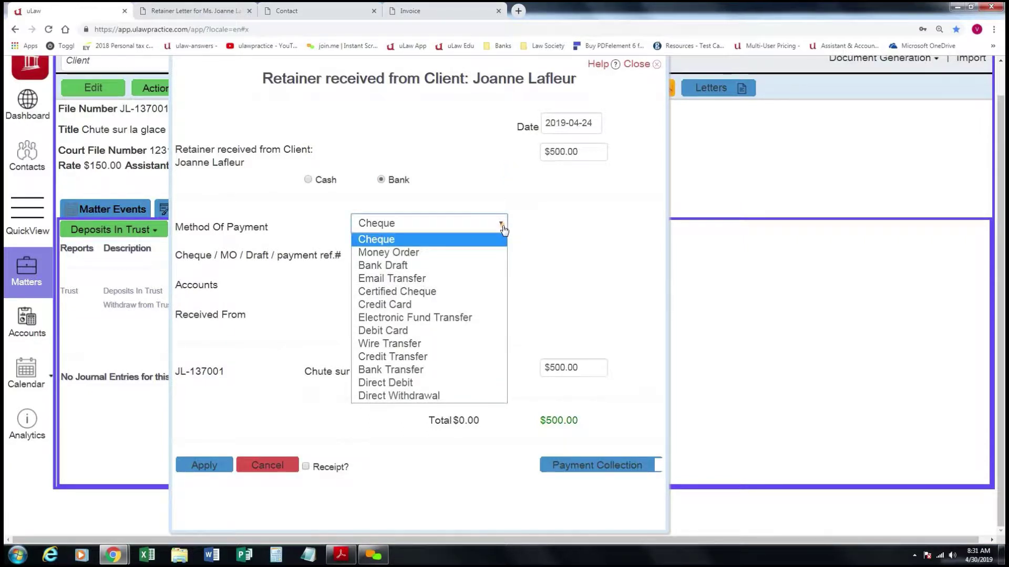
left_click(410, 241)
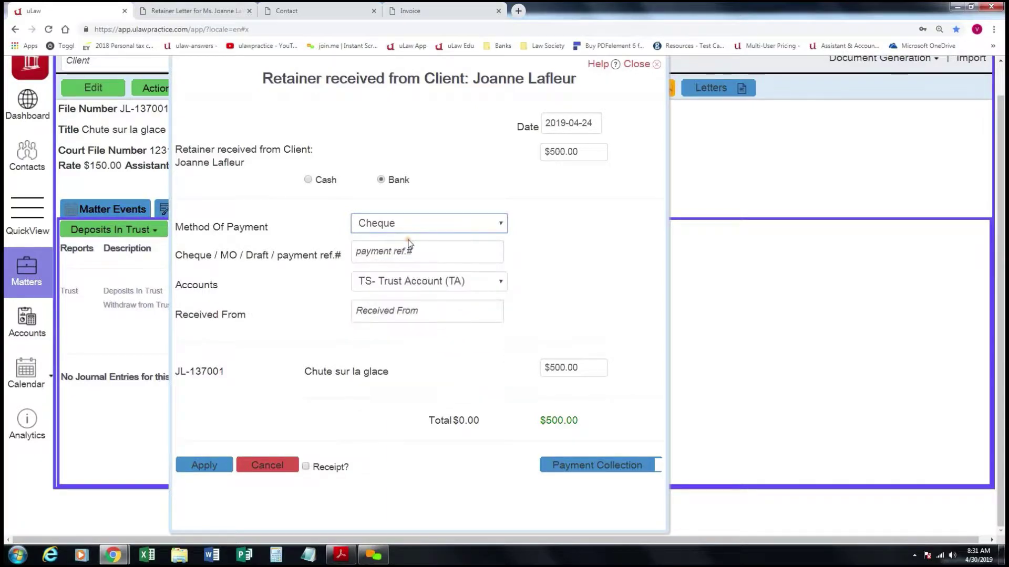
Enter cheque reference 056, deposit into the Pooled Trust Account, and enter the client's name as payer.
left_click(381, 249)
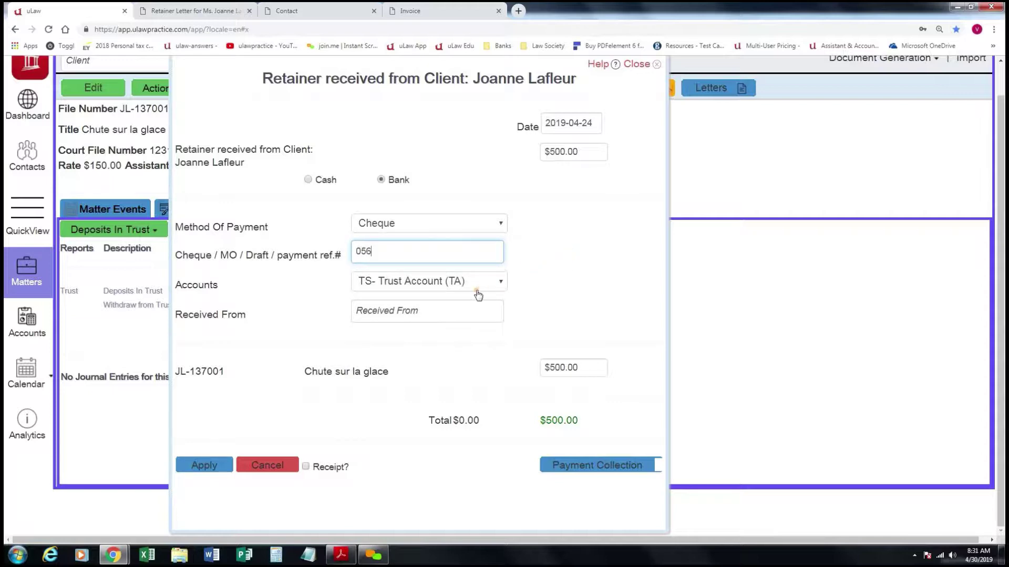
left_click(496, 283)
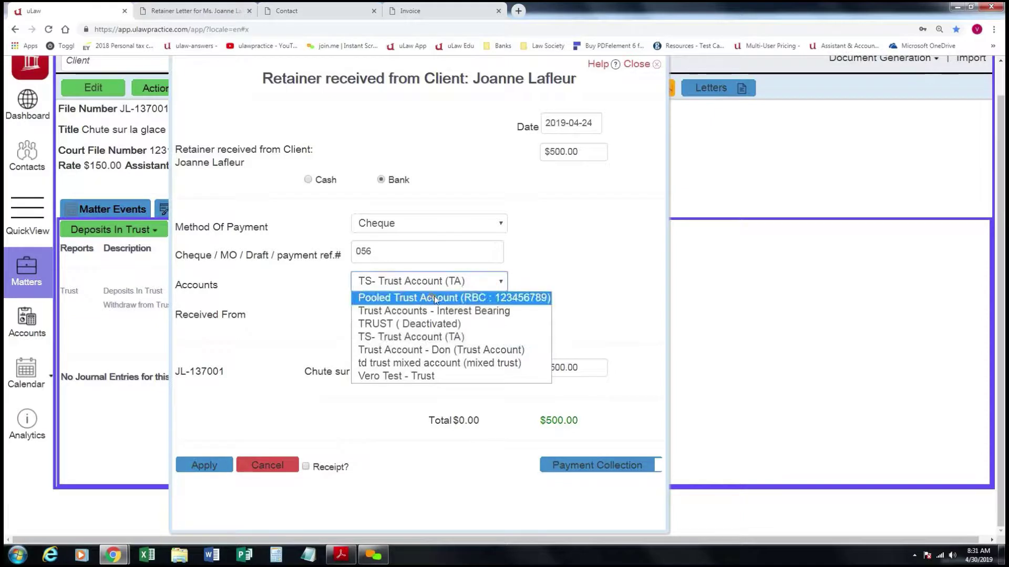
left_click(455, 298)
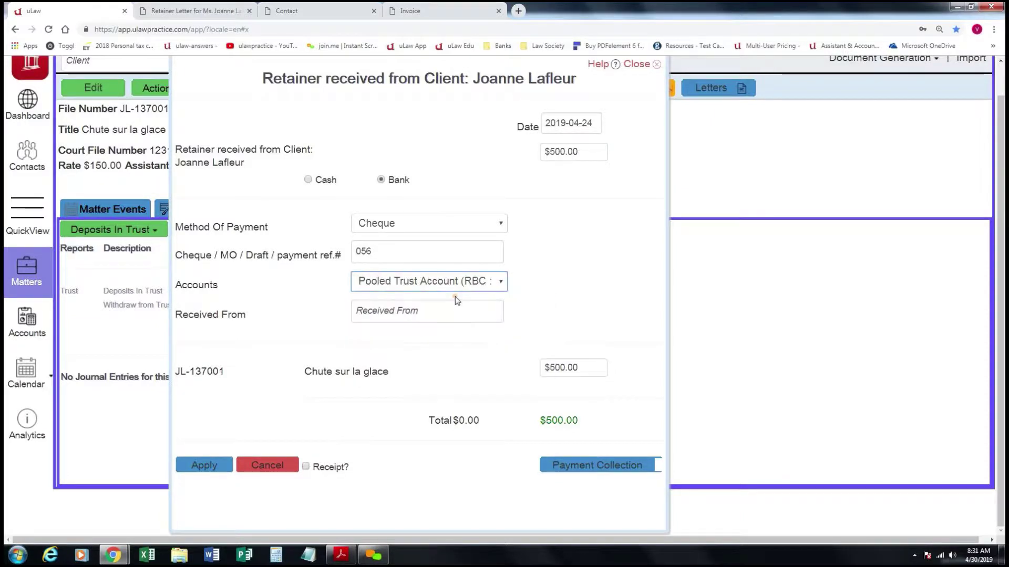
left_click(403, 310)
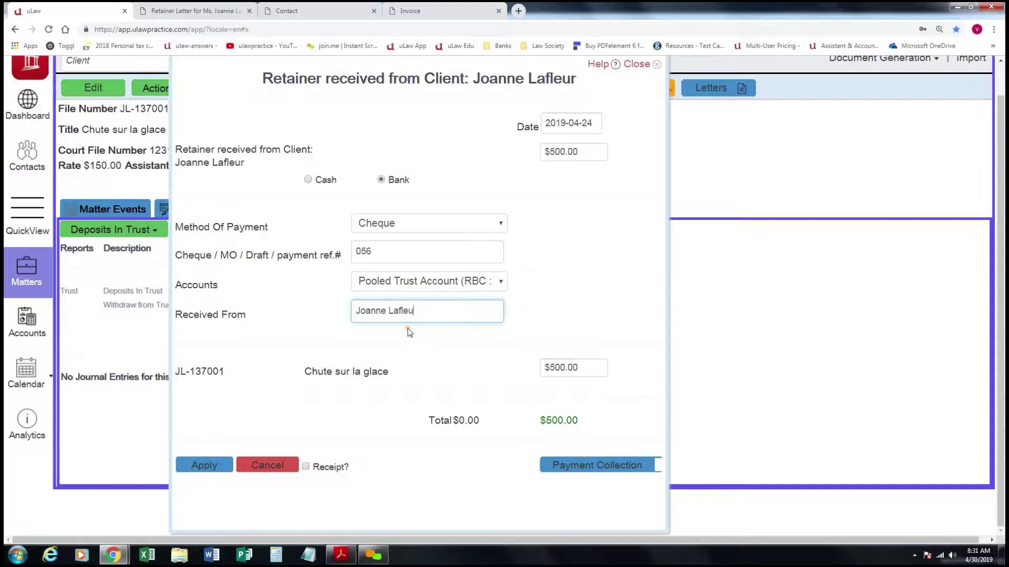
left_click(431, 362)
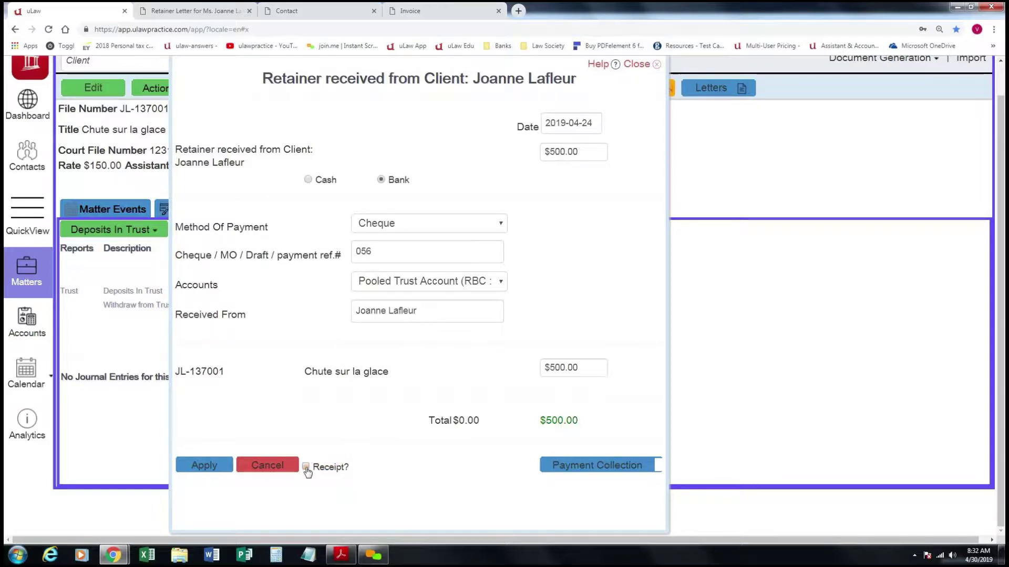
Save the $500.00 retainer with a receipt noted 'Notes Ici.' and download it in Fern Teal.
left_click(306, 468)
left_click(207, 465)
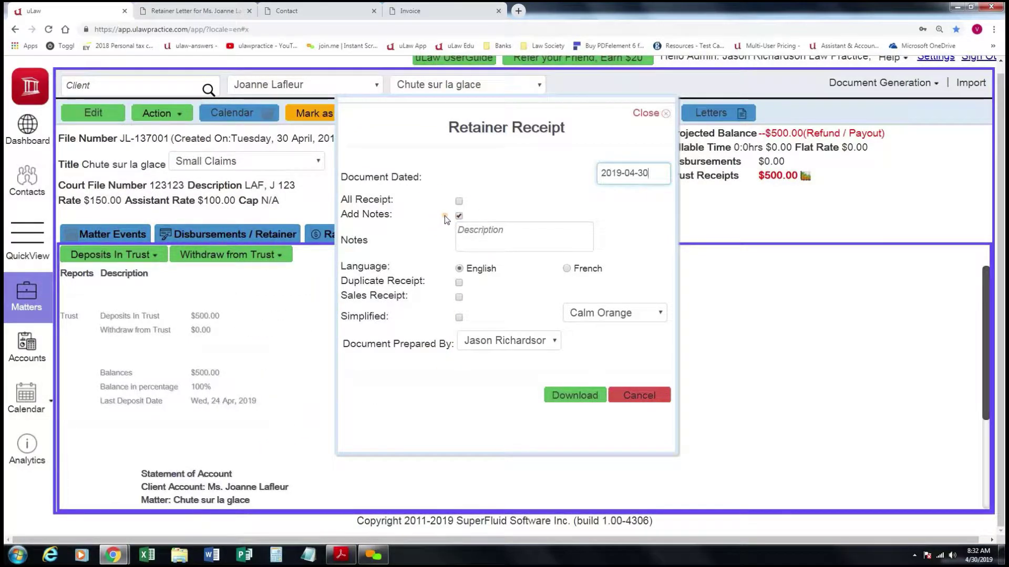
left_click(481, 238)
type("Nt")
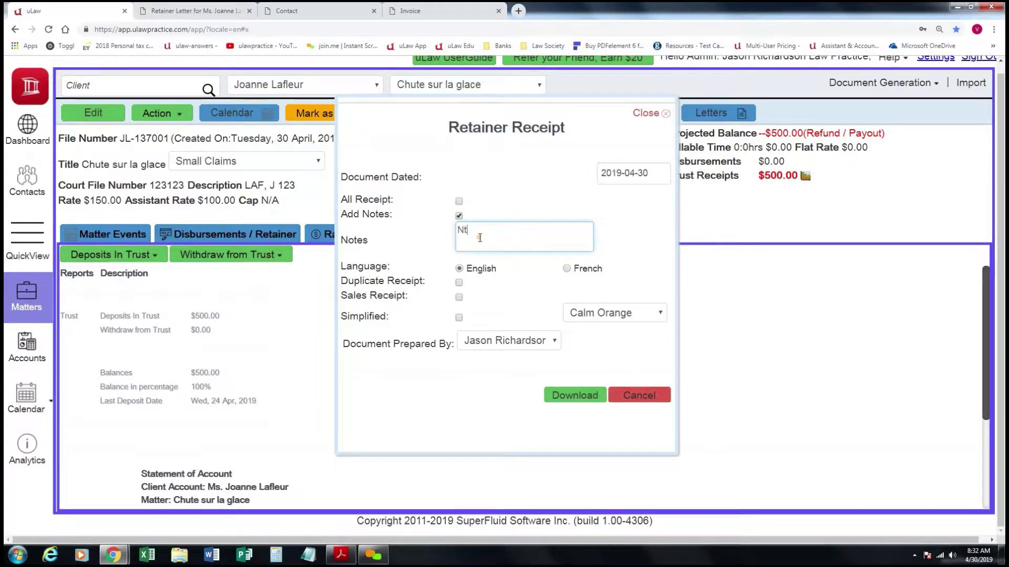
key("BackSpace")
type("otes Ici.")
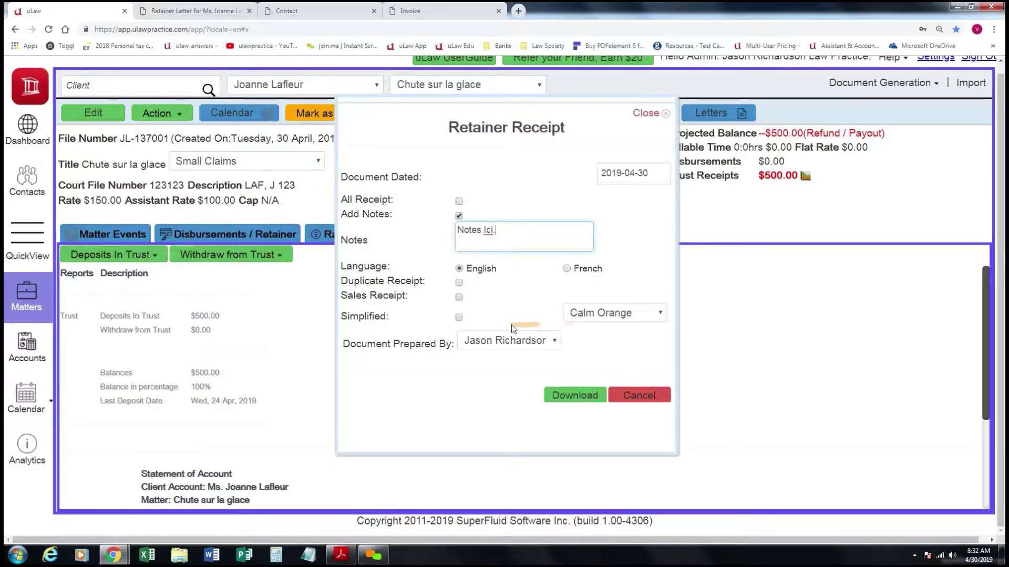
left_click(621, 318)
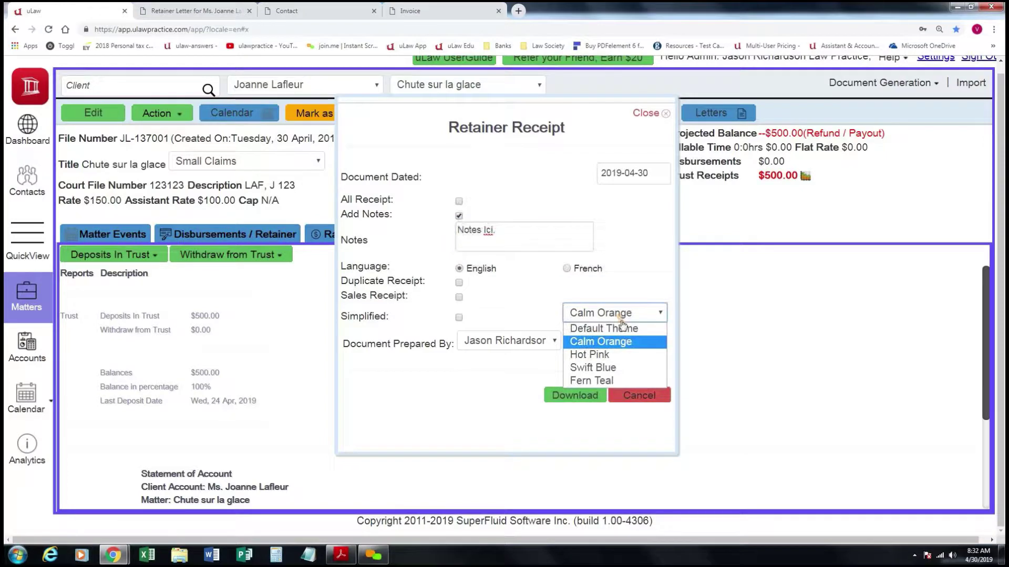
left_click(603, 380)
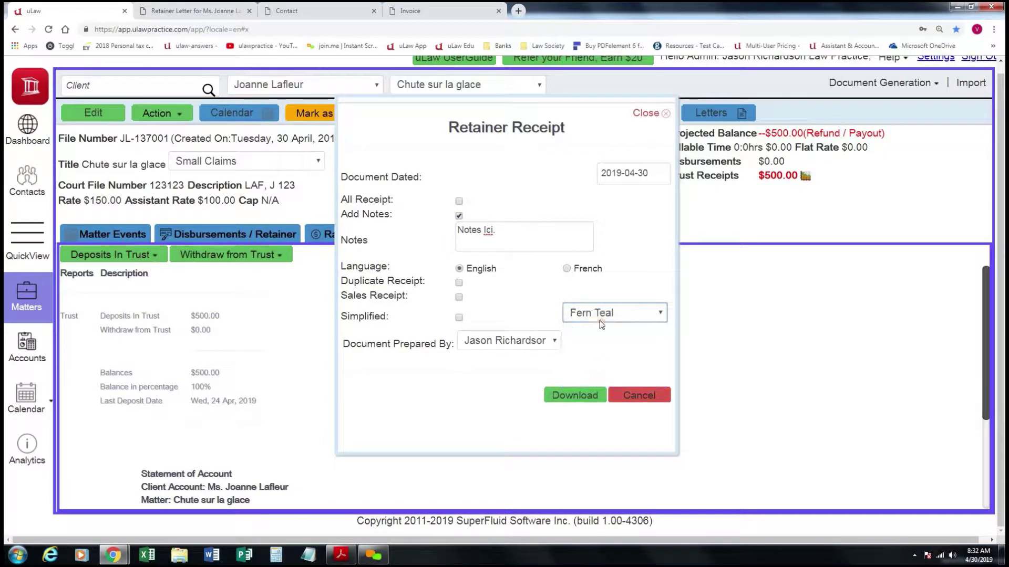
left_click(575, 395)
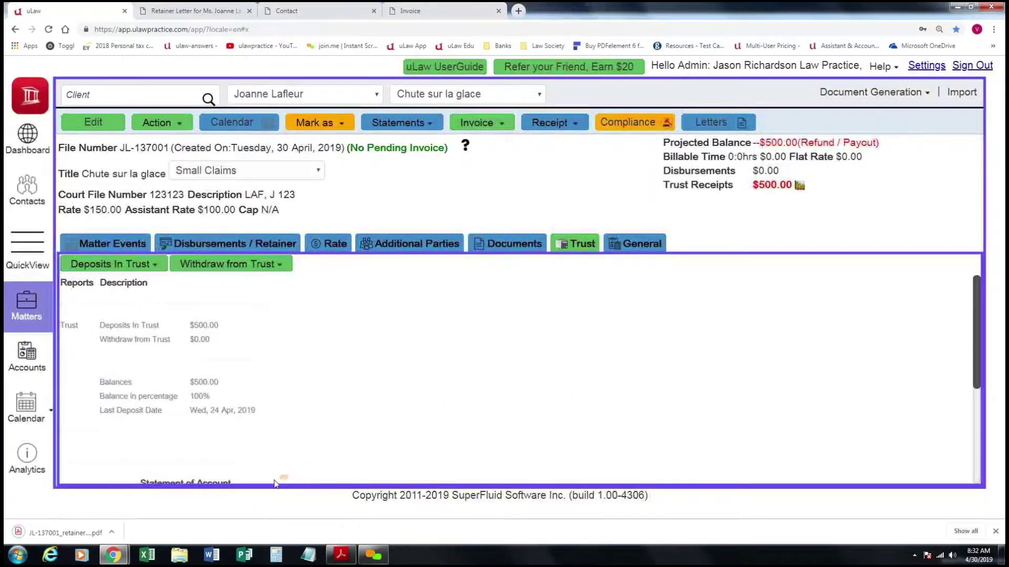
View the downloaded receipt PDF showing $500.00 received by cheque on 2019-04-24.
left_click(93, 524)
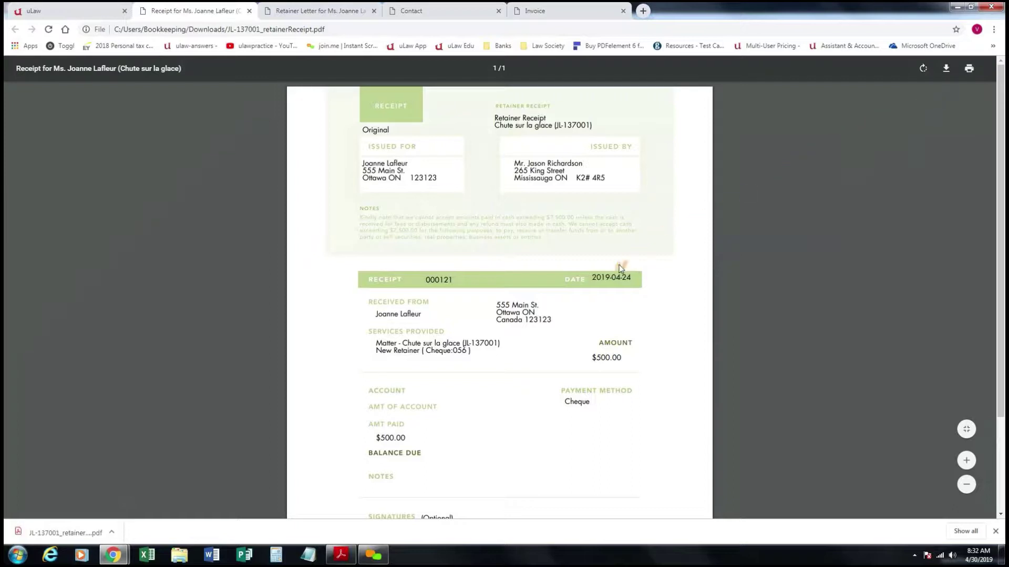
scroll(515, 326, "down", 2)
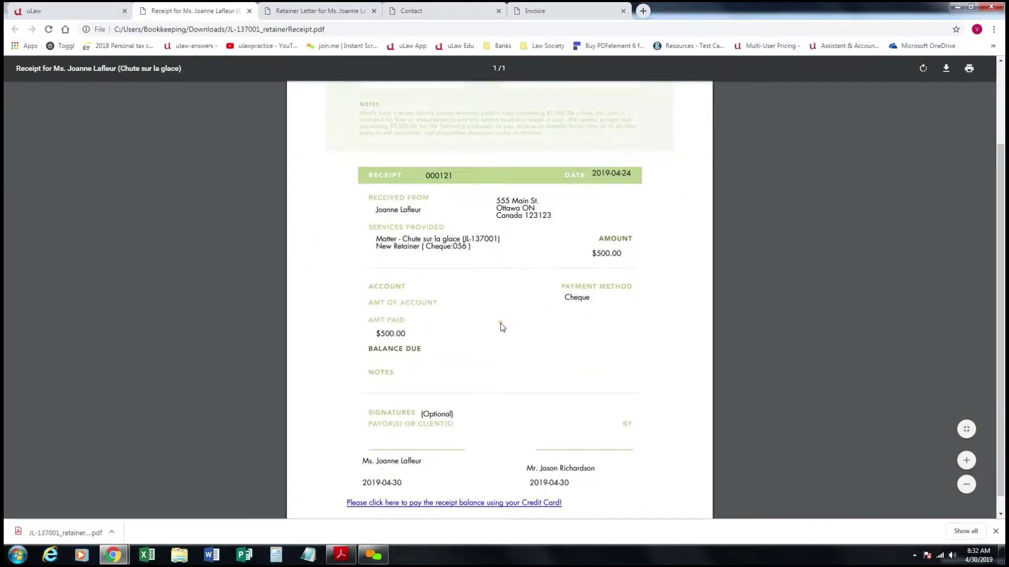
scroll(499, 326, "up", 2)
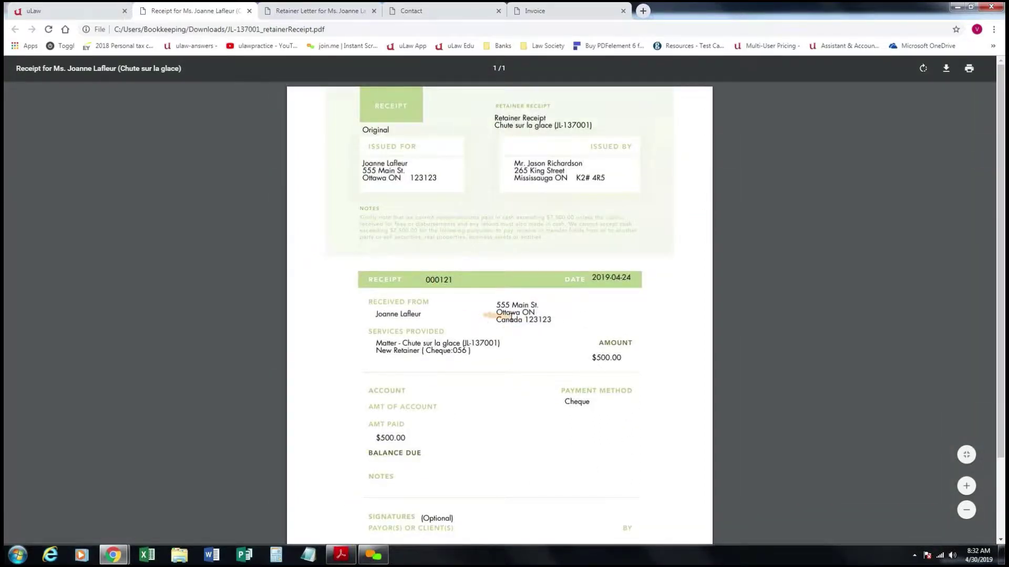
Return to the matter page showing $500.00 trust deposits and view the receipt type list.
left_click(102, 11)
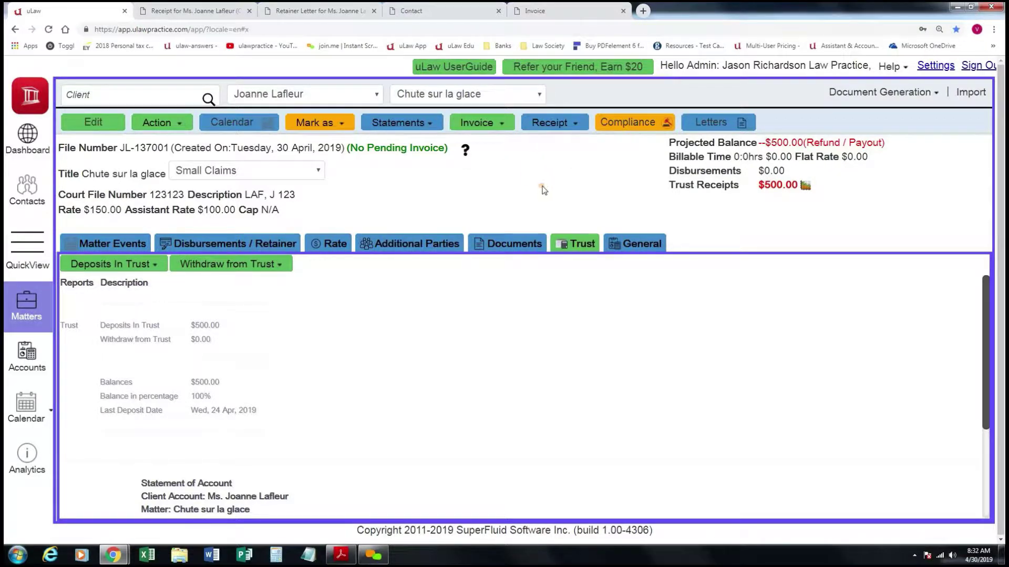
left_click(580, 124)
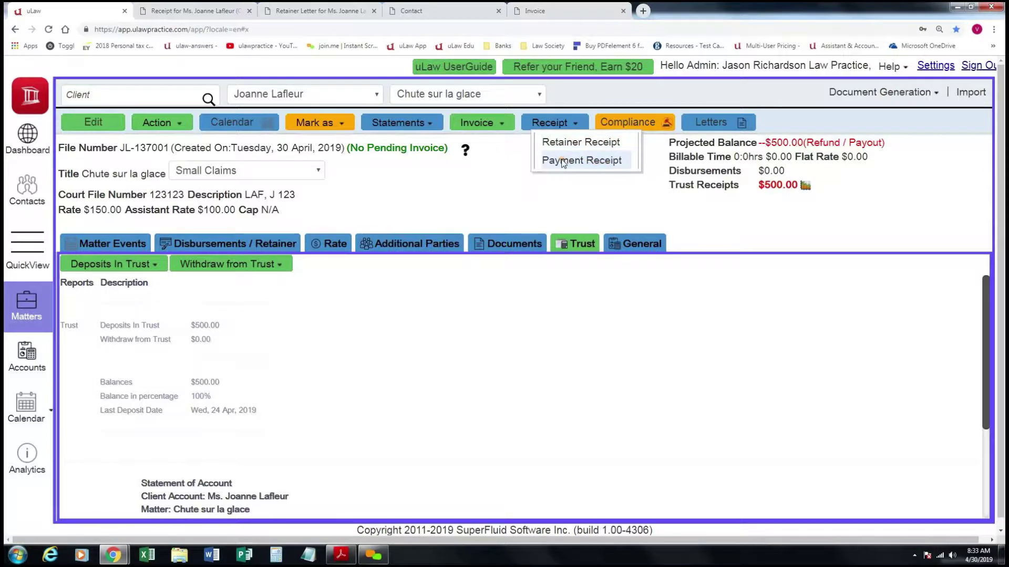
left_click(516, 166)
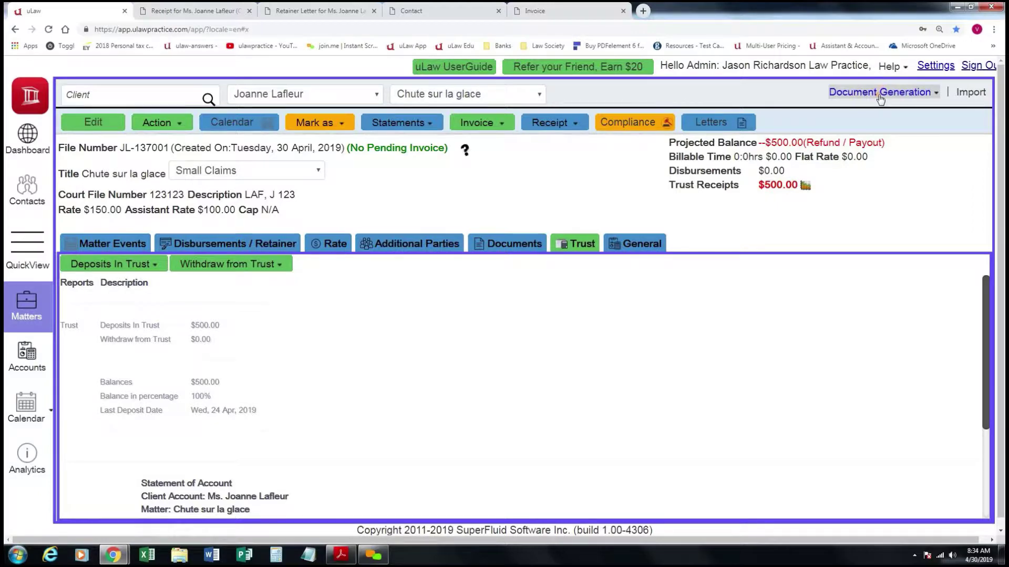
Open the Small Claims Court forms generator and select the 7A Plaintiff's Claim form.
left_click(879, 98)
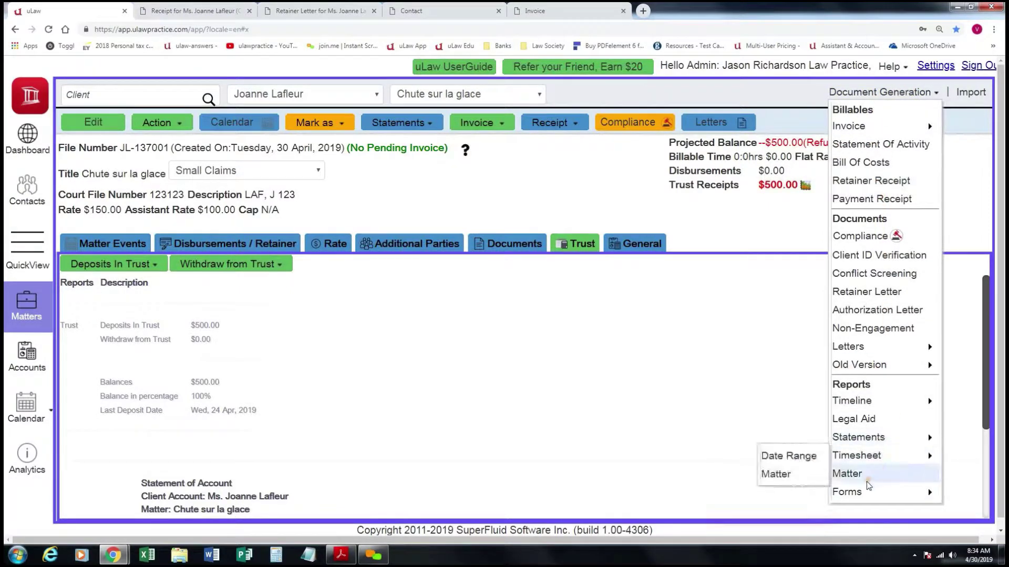
mouse_move(881, 495)
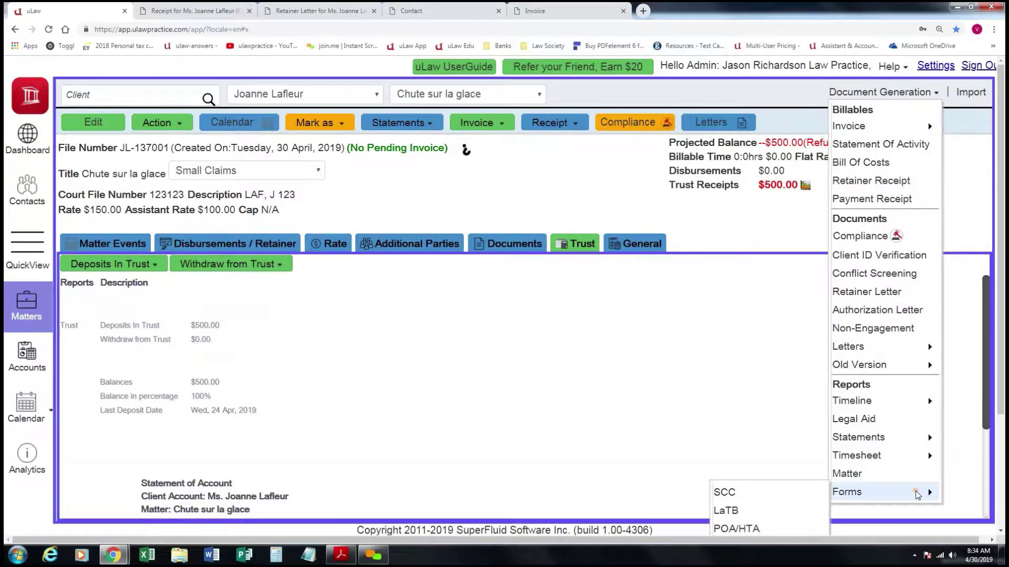
scroll(770, 470, "down", 3)
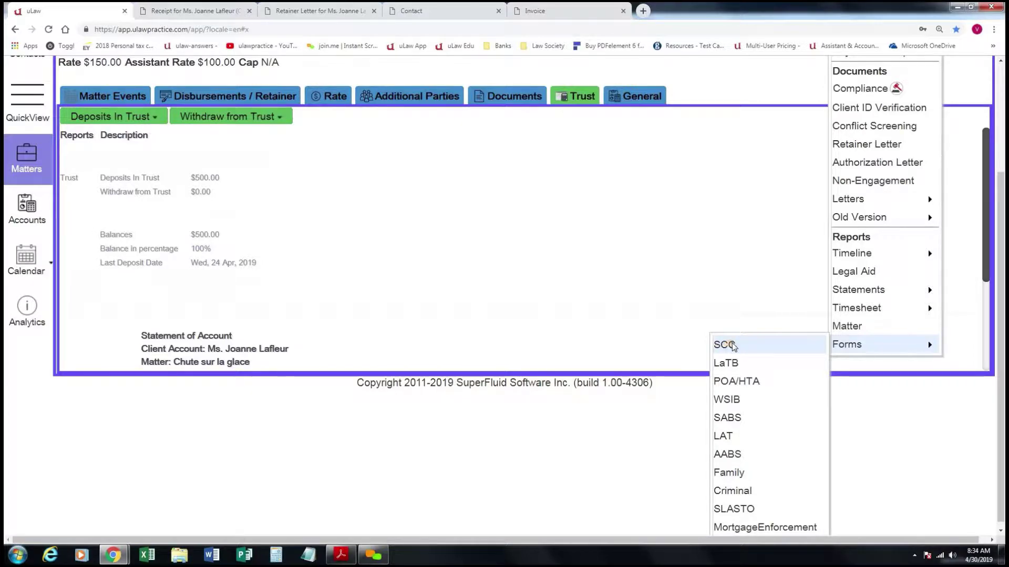
left_click(766, 347)
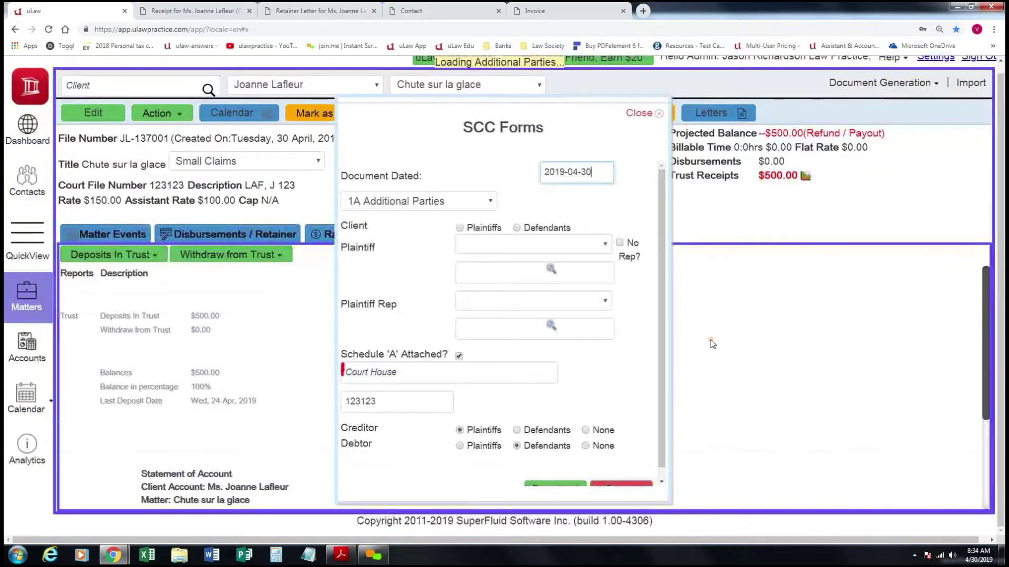
left_click(491, 202)
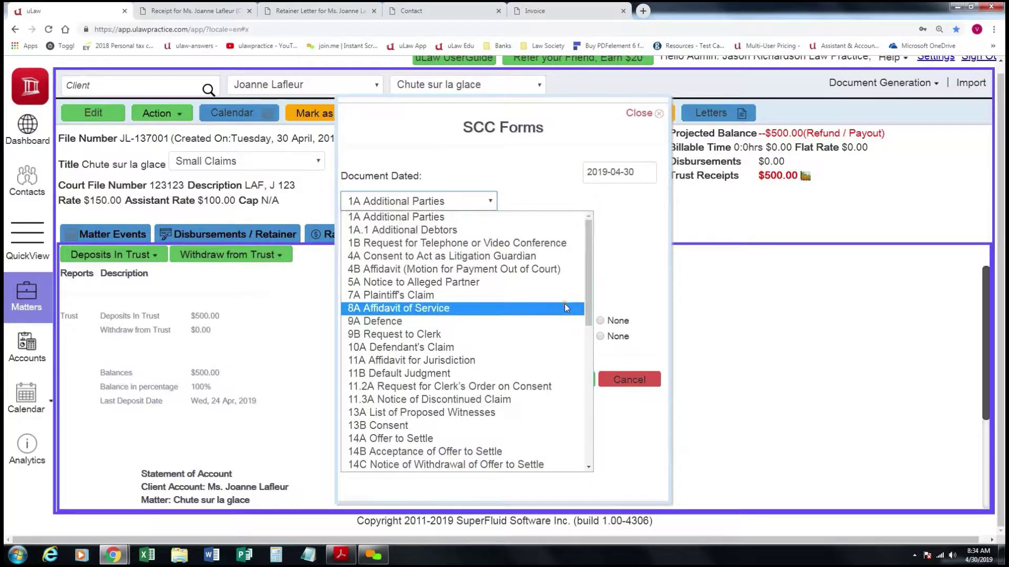
scroll(551, 311, "down", 3)
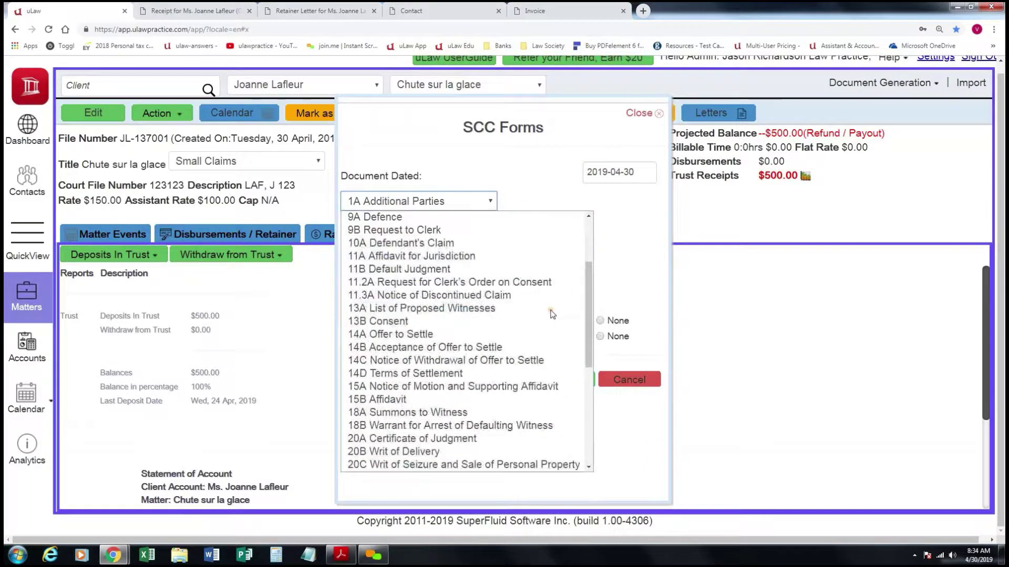
scroll(552, 314, "down", 3)
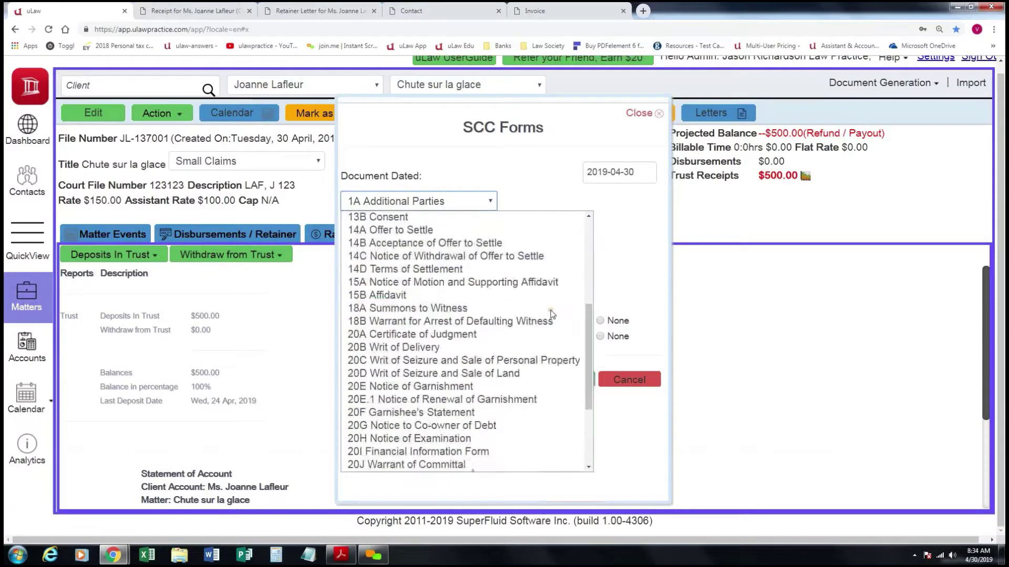
scroll(536, 315, "up", 3)
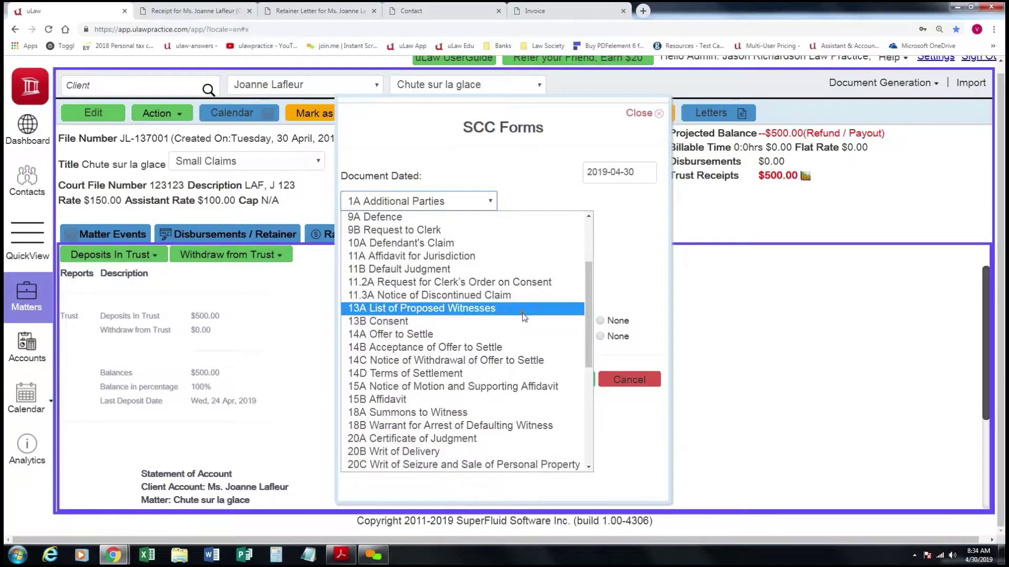
scroll(523, 315, "up", 3)
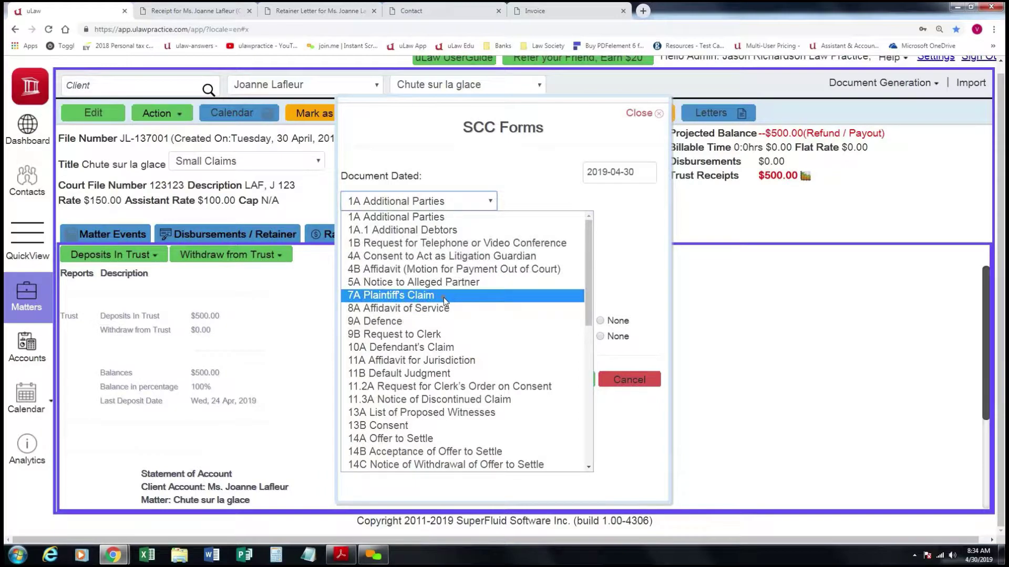
left_click(425, 293)
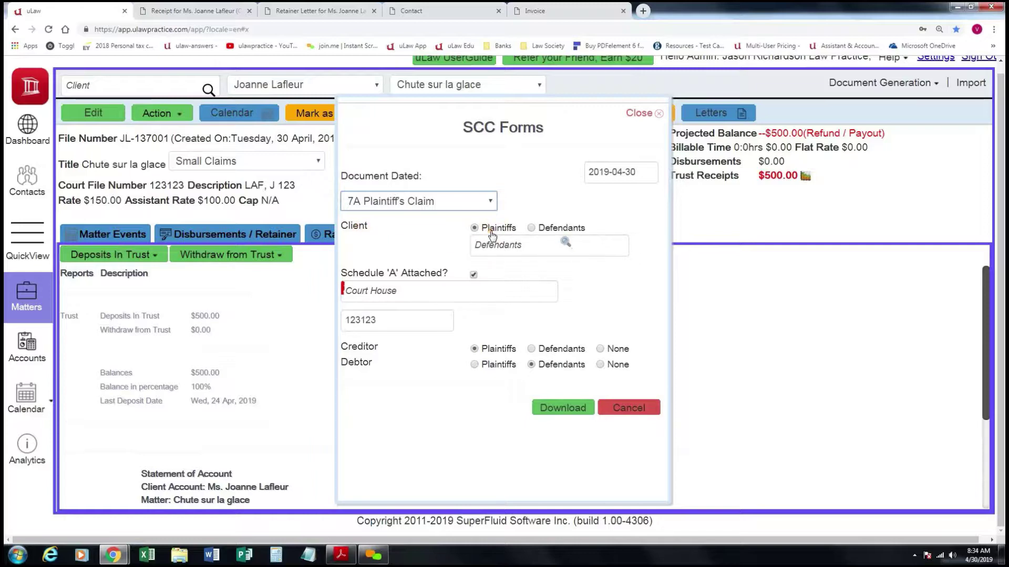
Set the court house to Ottawa Courthouse and download the form.
left_click(424, 290)
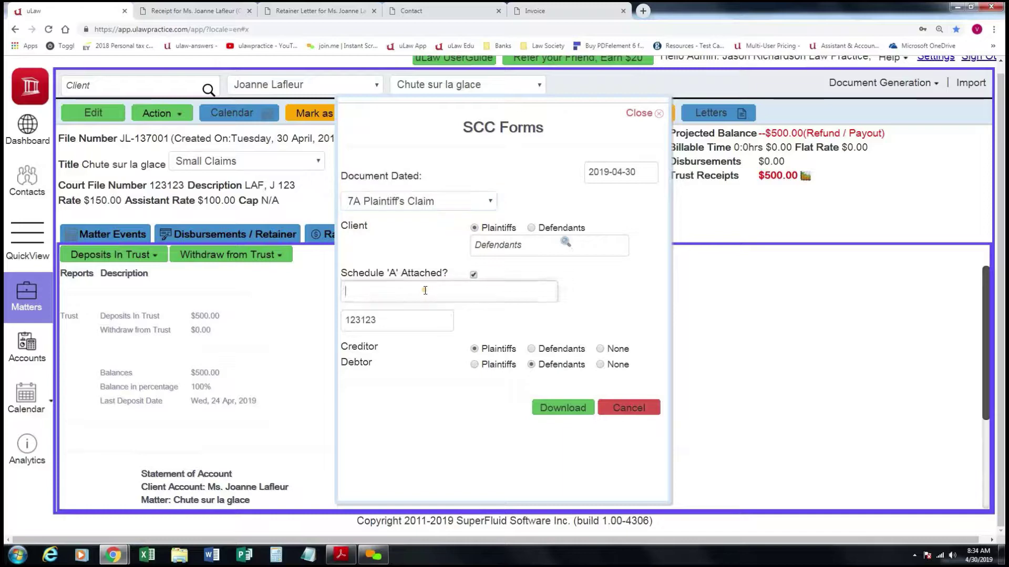
type("o")
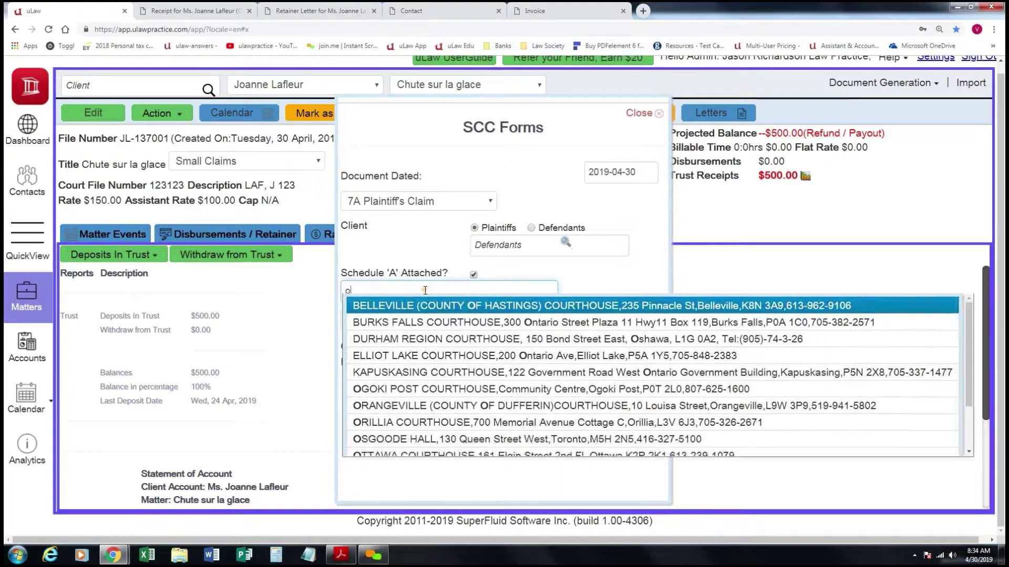
type("t")
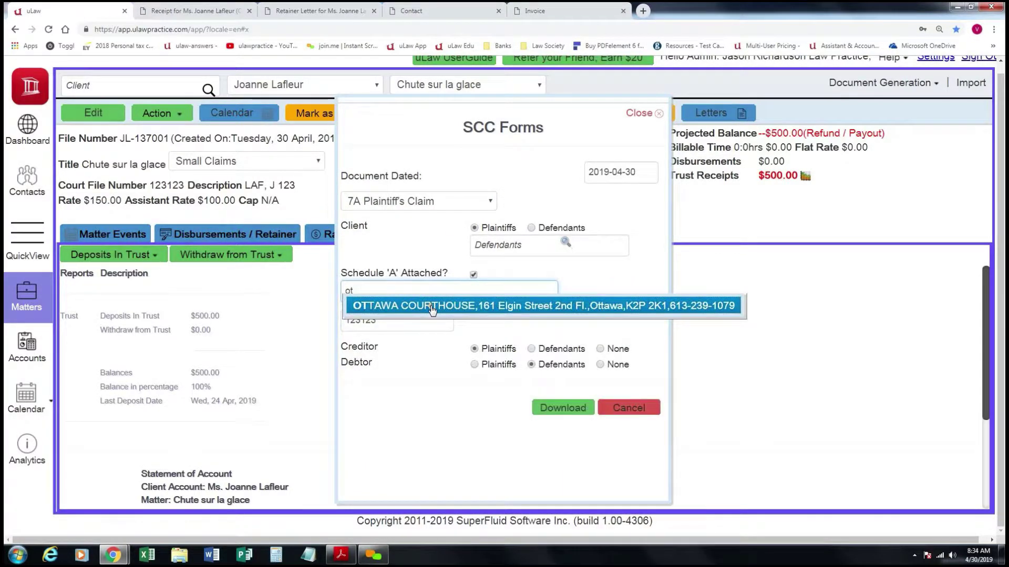
left_click(429, 305)
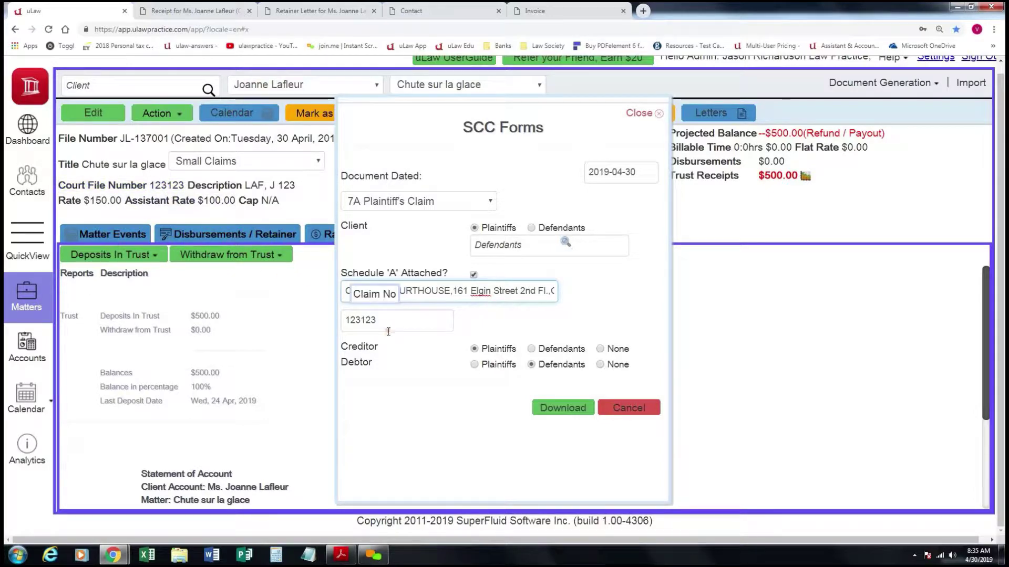
left_click(555, 403)
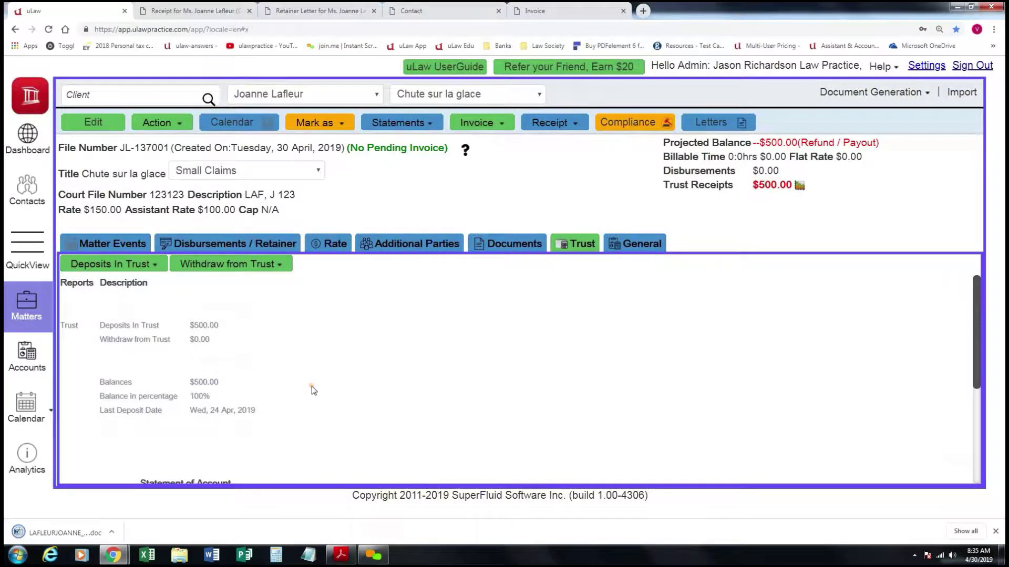
Open the downloaded Plaintiff's Claim .doc in Word and review its prefilled court and party details.
left_click(79, 532)
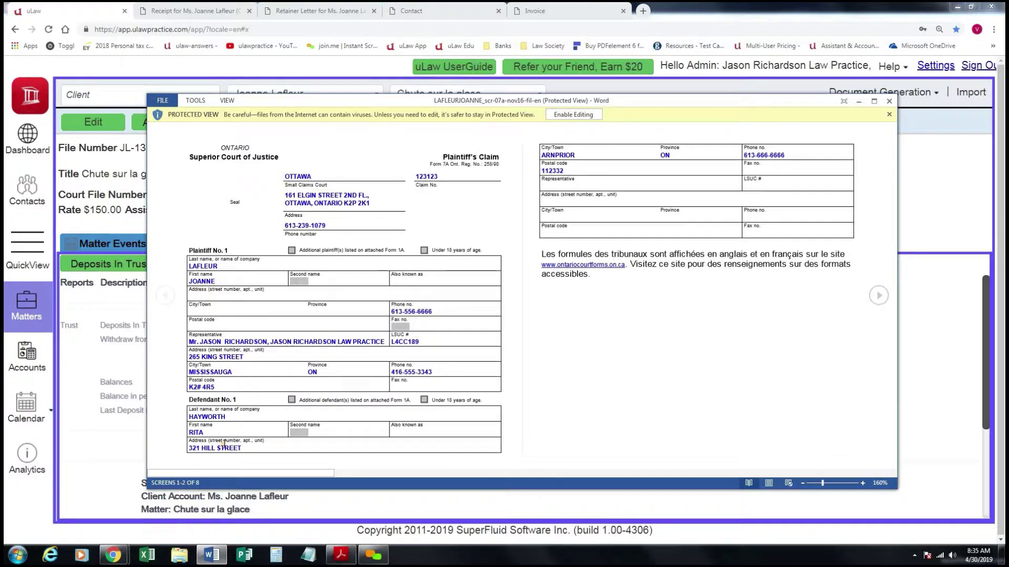
scroll(239, 434, "down", 1)
scroll(239, 434, "up", 1)
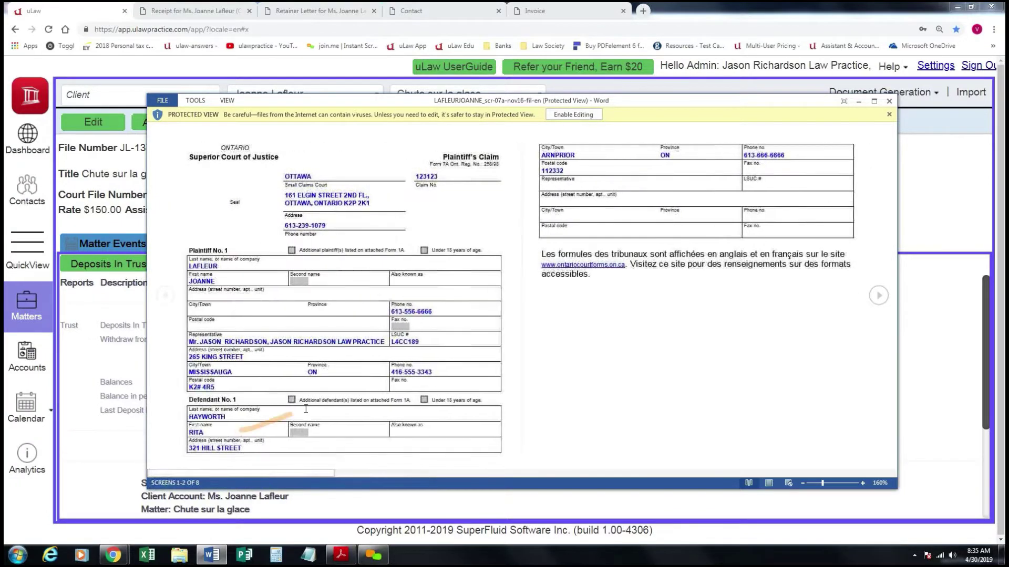
Close the Word form and show the matter's events with a blank new event.
left_click(890, 102)
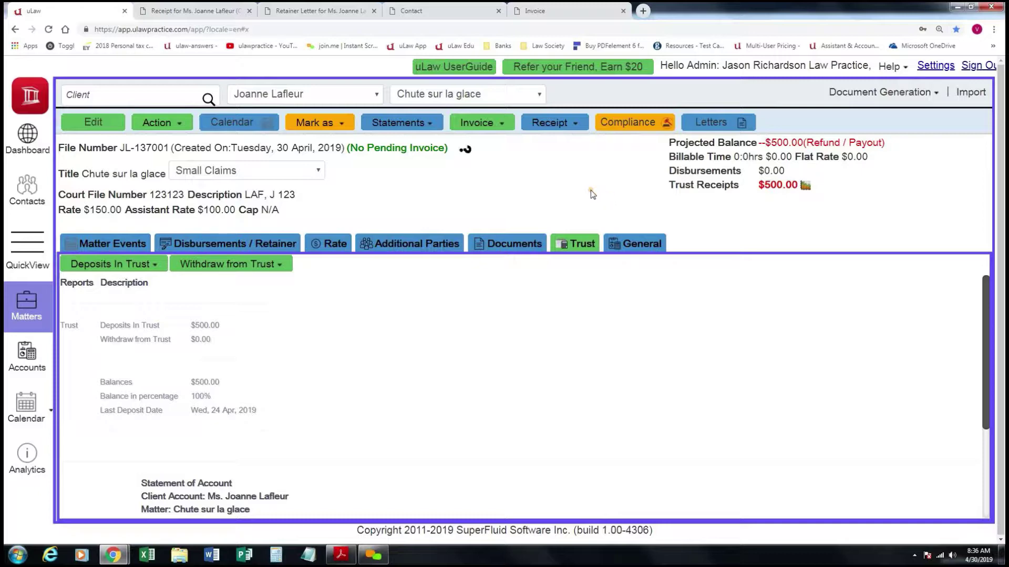
left_click(109, 242)
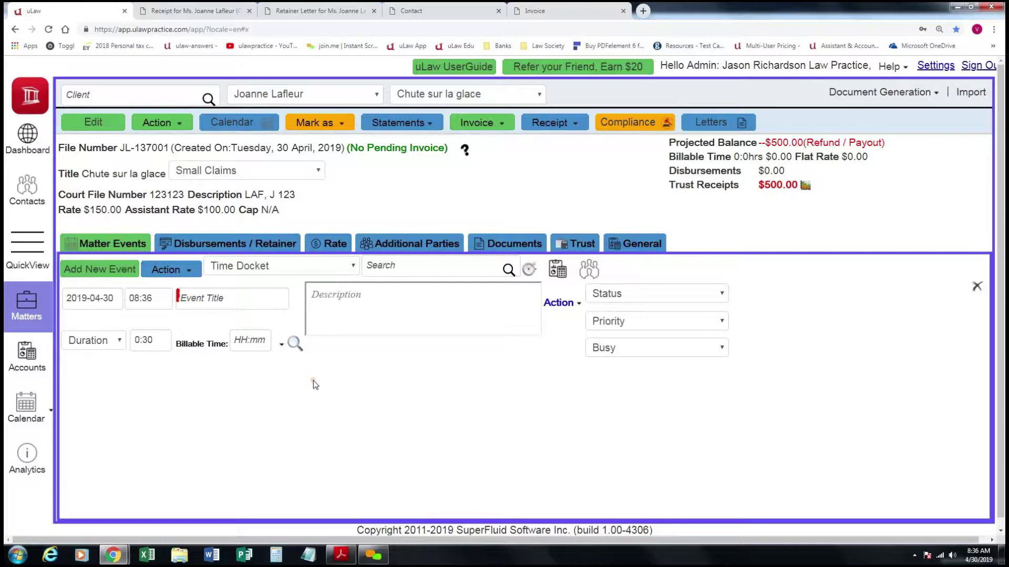
Title the new event 'Réunion avec client', describe it 'Notes ici', and date it 2019-04-24.
left_click(224, 297)
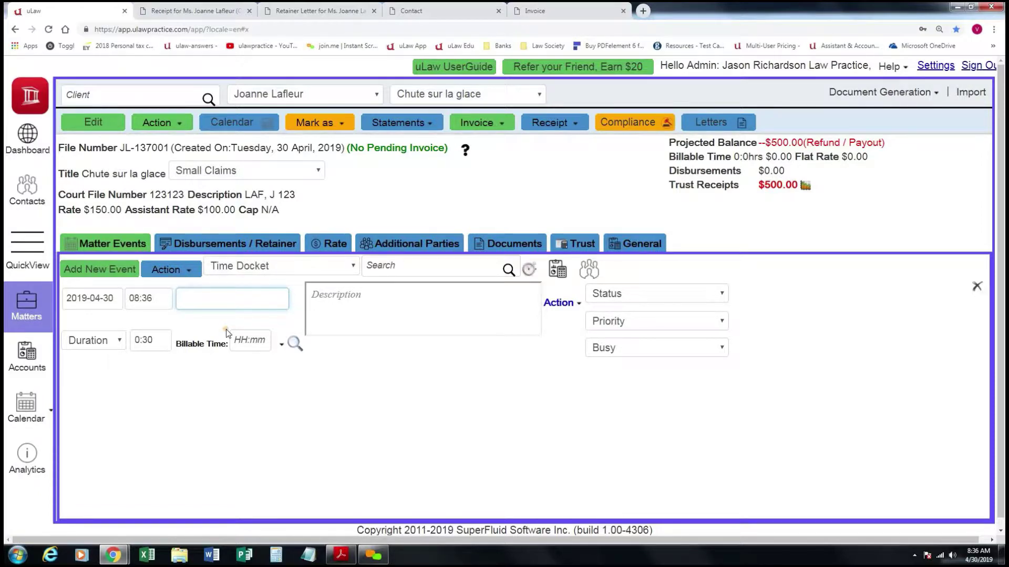
type("R")
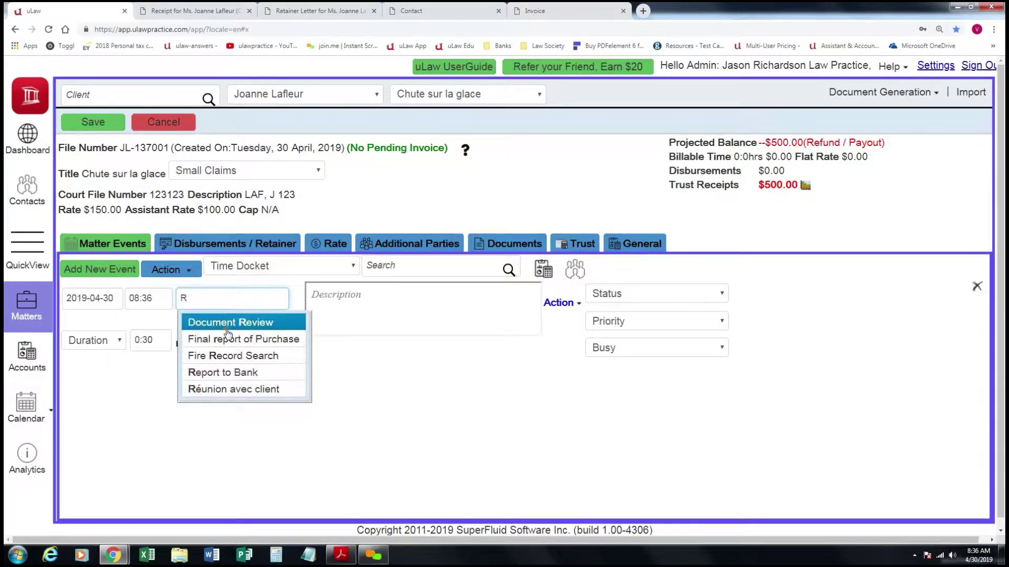
left_click(240, 389)
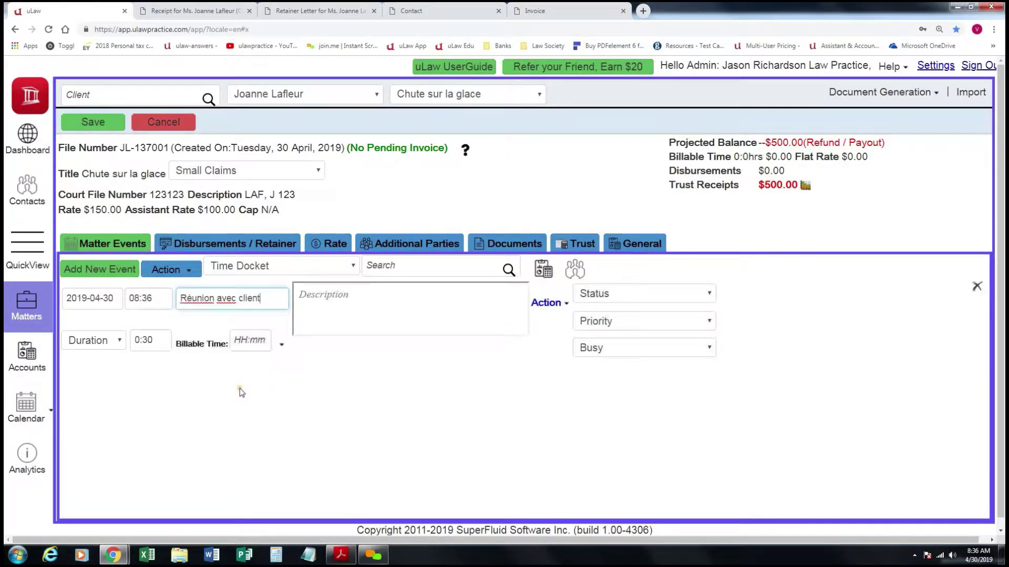
left_click(348, 303)
type("Notes ici")
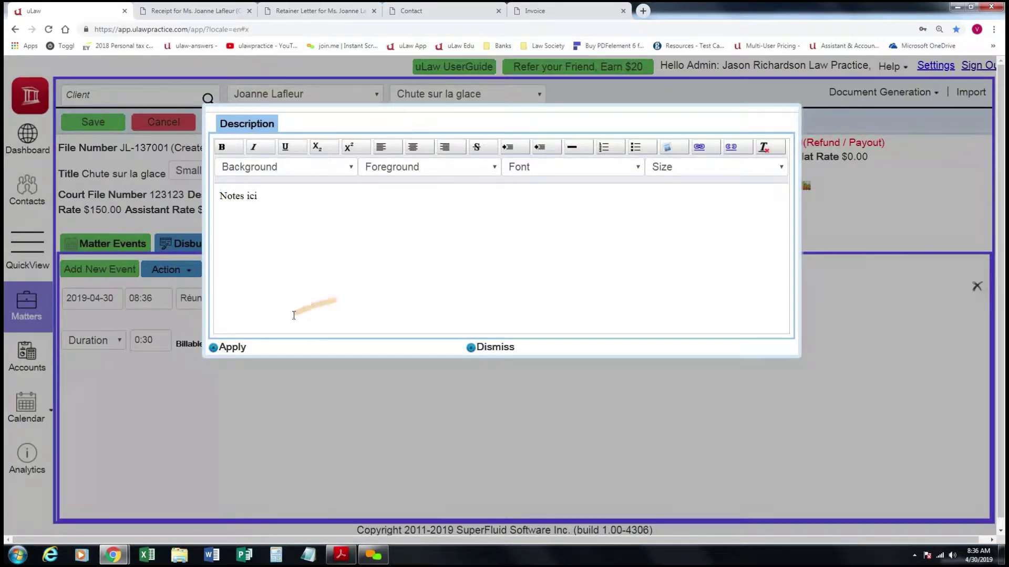
left_click(223, 348)
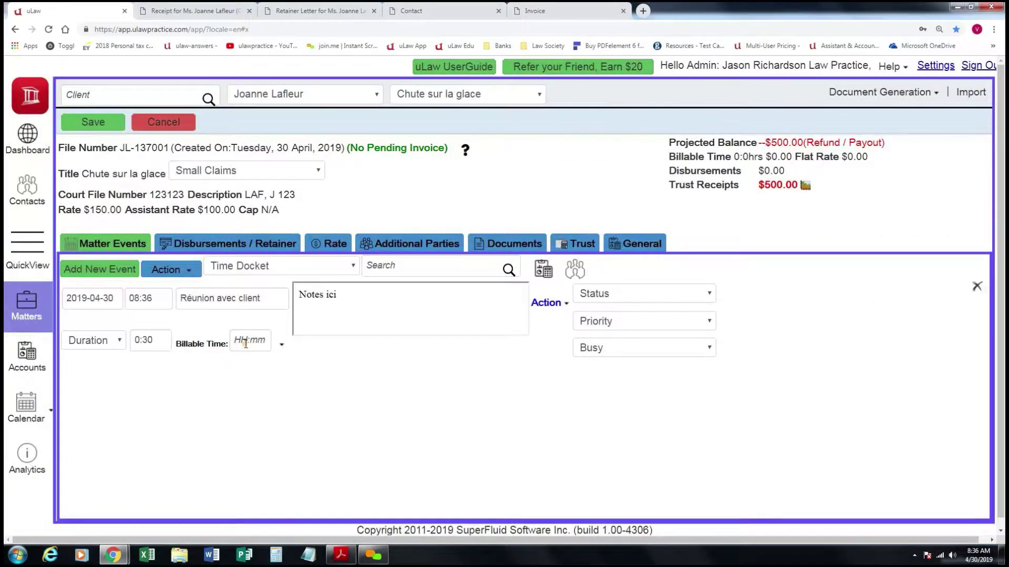
left_click(100, 297)
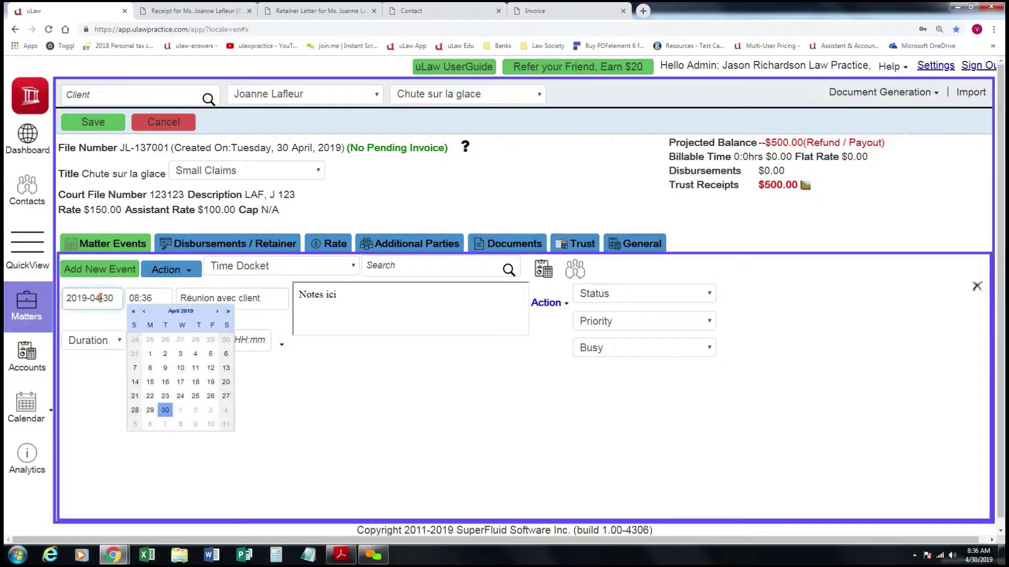
left_click(180, 396)
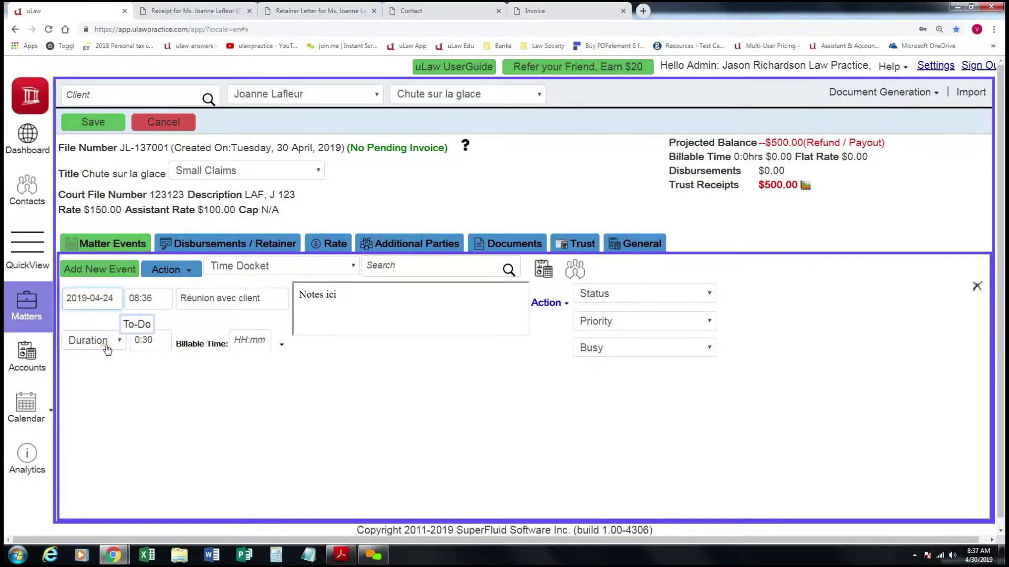
Set the event duration to 1:36, autofill billable time to 1:36, and save the event.
left_click(157, 340)
left_click_drag(157, 339, 149, 339)
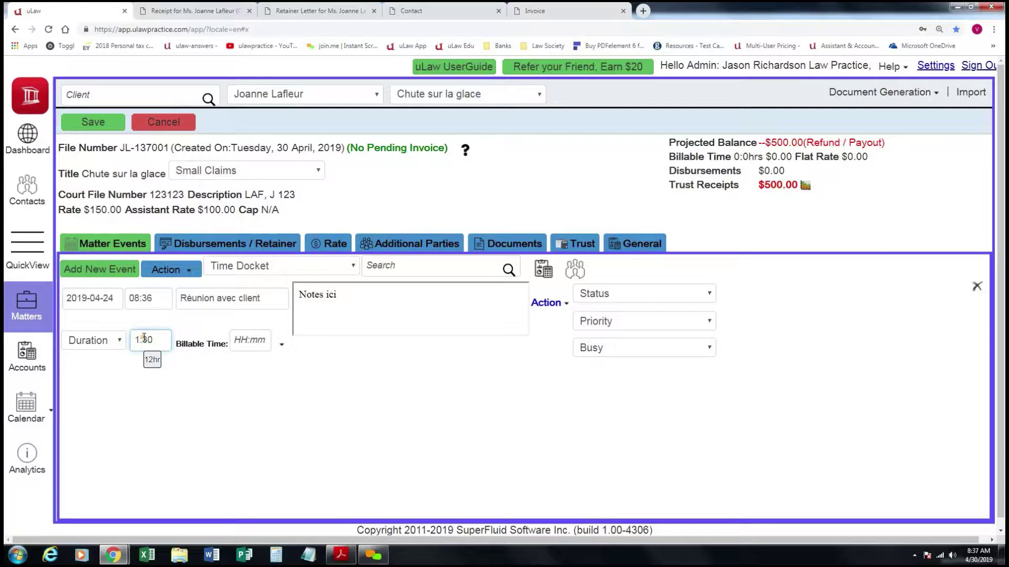
left_click(152, 360)
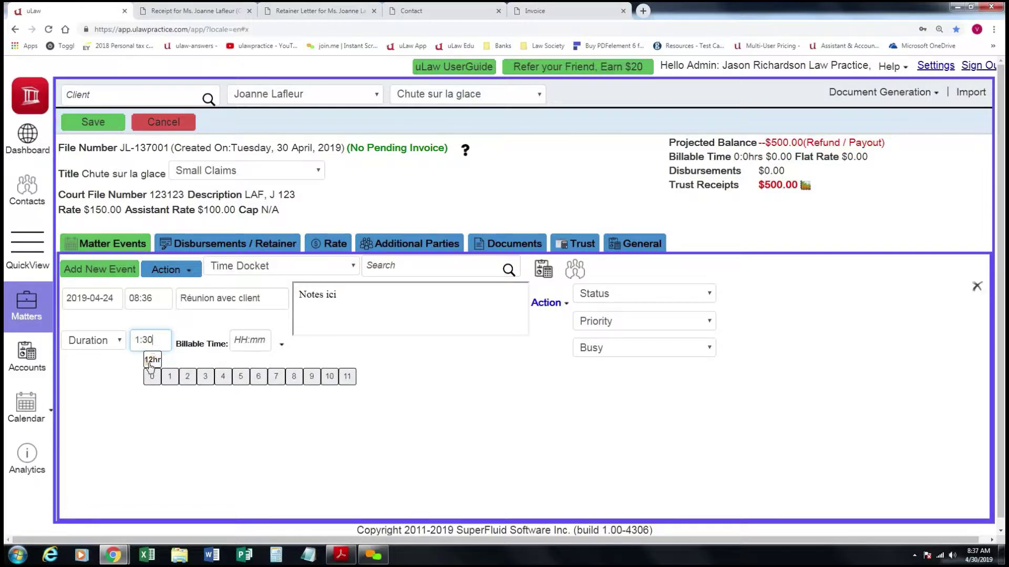
mouse_move(169, 378)
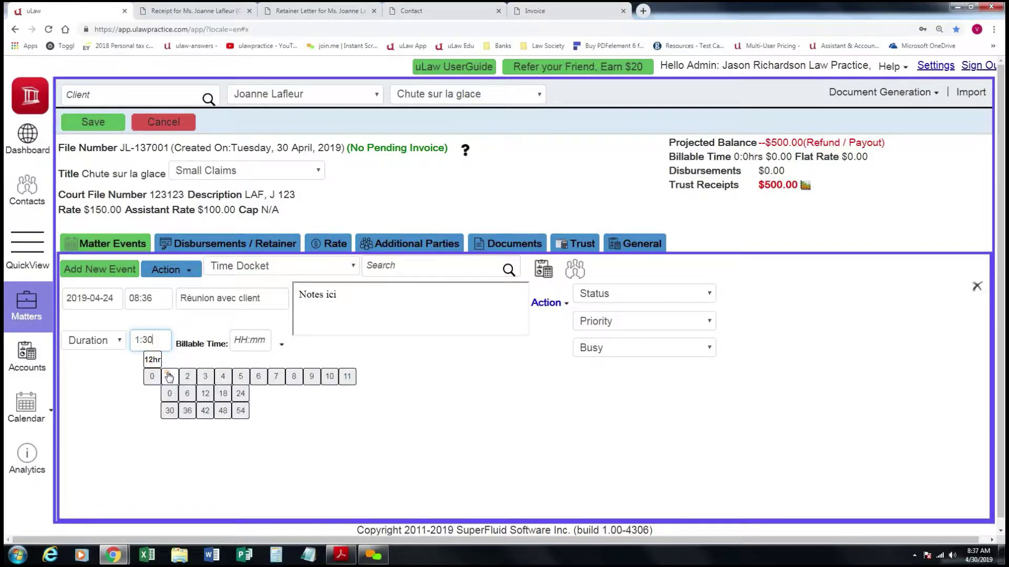
left_click(188, 411)
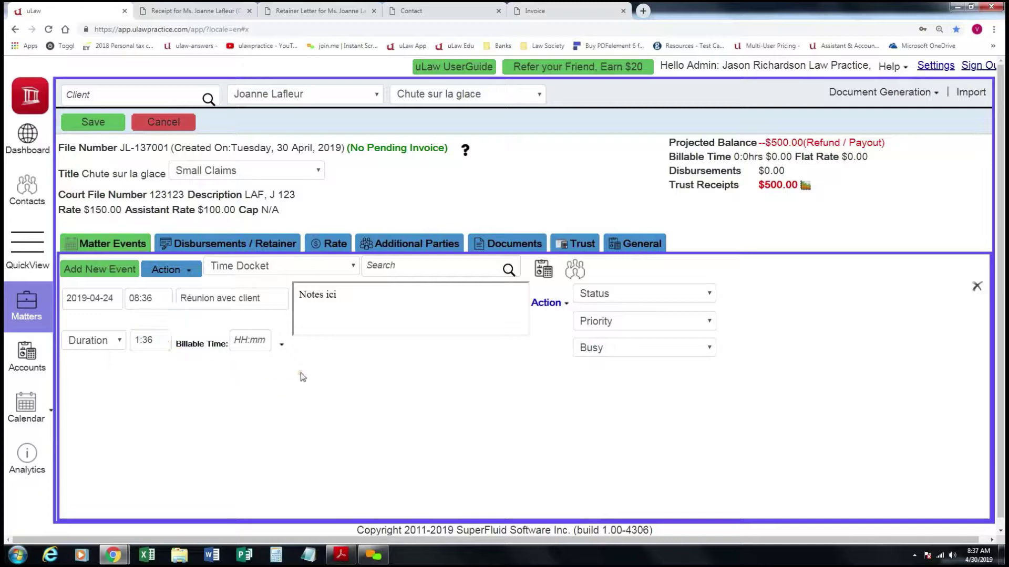
left_click(282, 344)
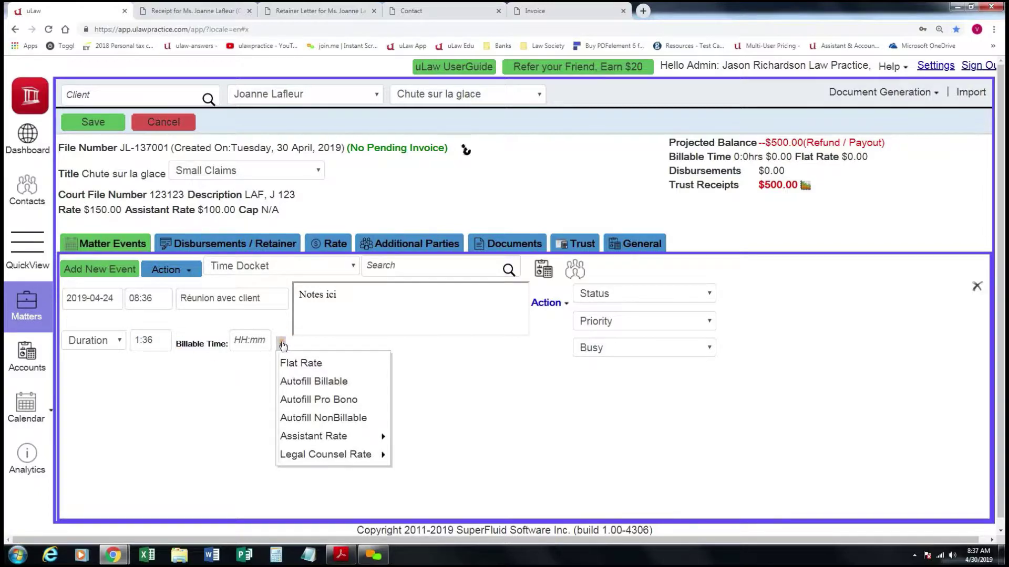
left_click(351, 384)
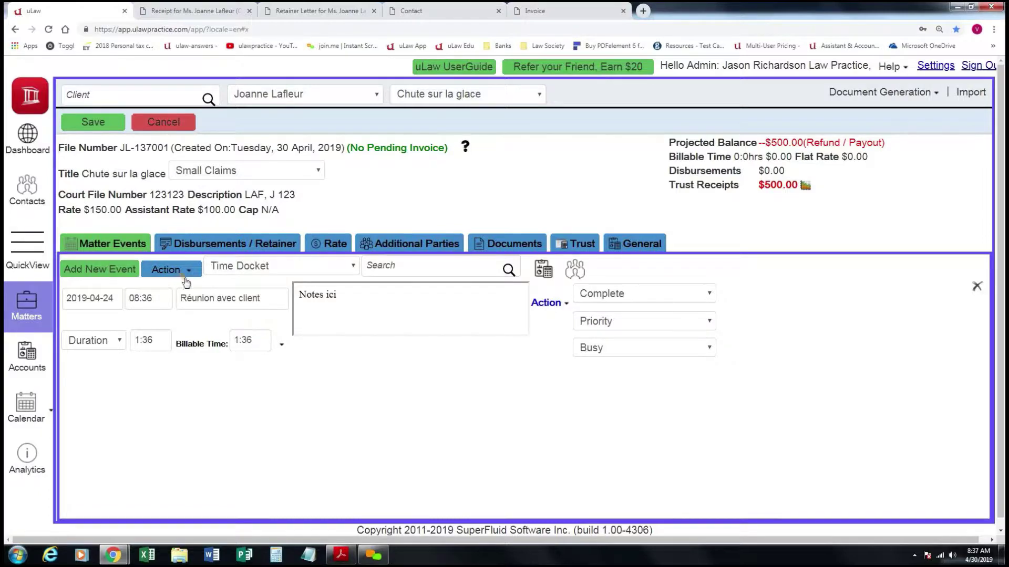
left_click(102, 124)
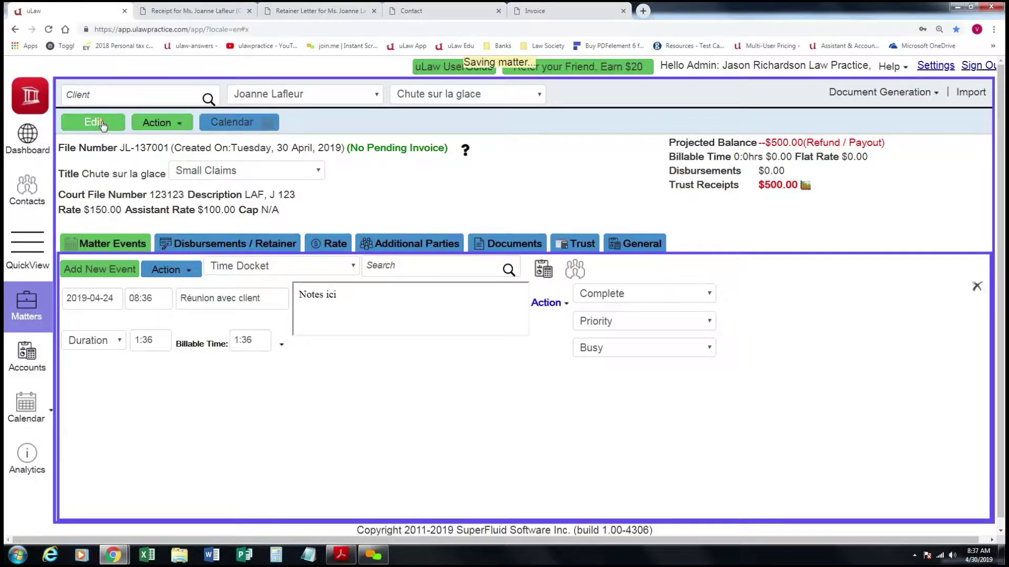
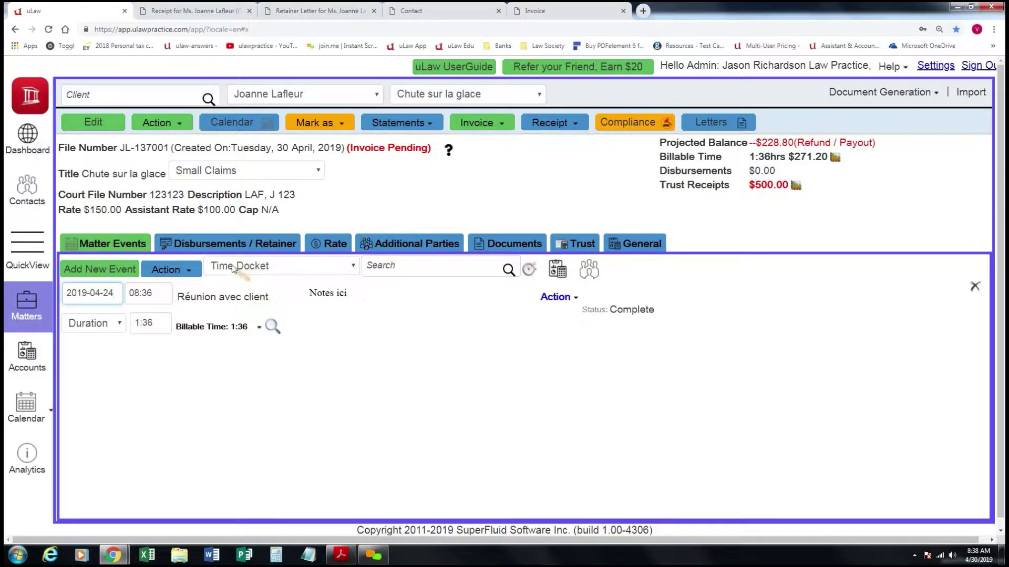
Back on the Chute sur la glace matter, start a new event titled 'Réunion avec client'.
left_click(38, 143)
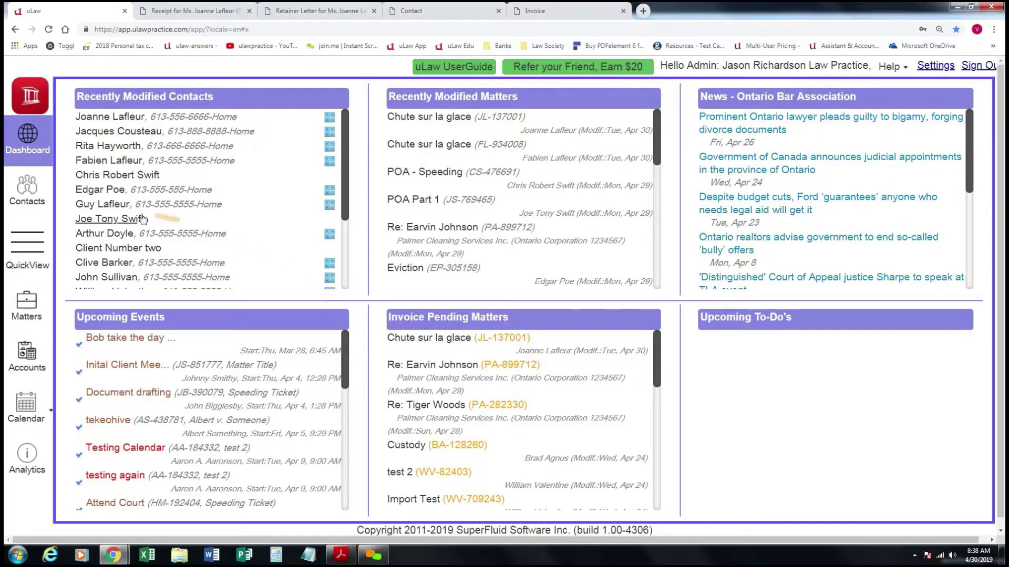
left_click(31, 302)
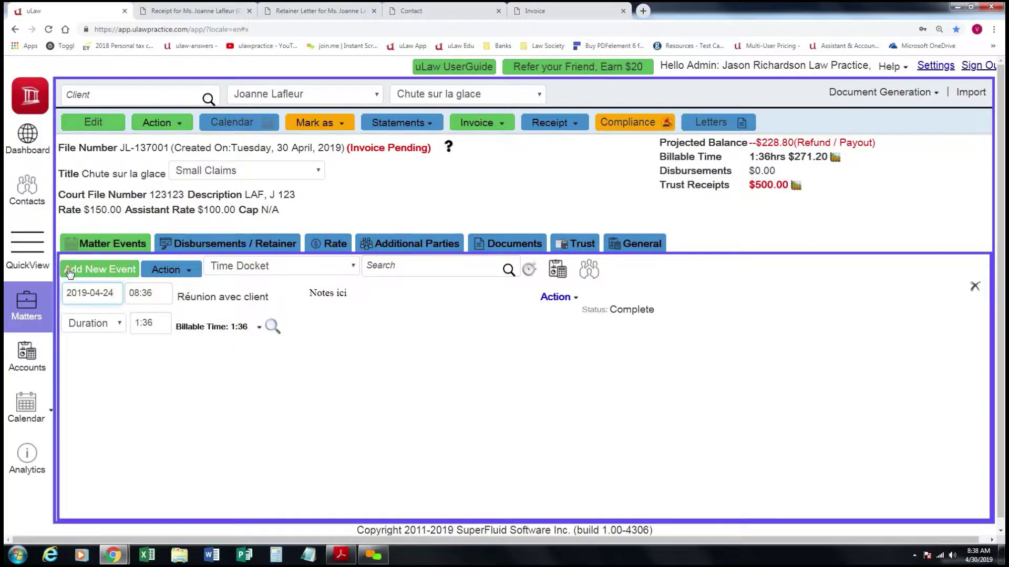
left_click(124, 271)
left_click(212, 365)
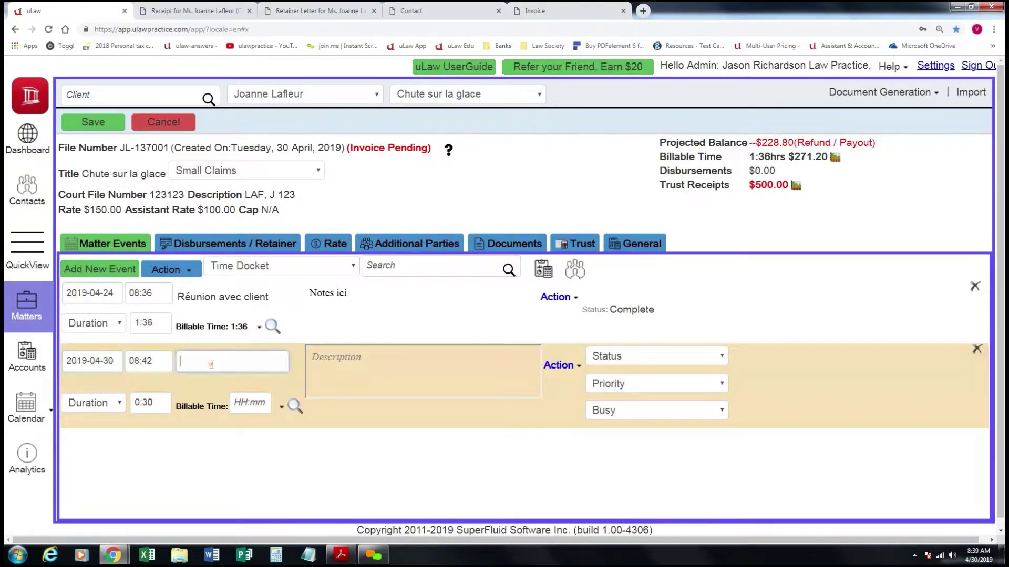
type("r")
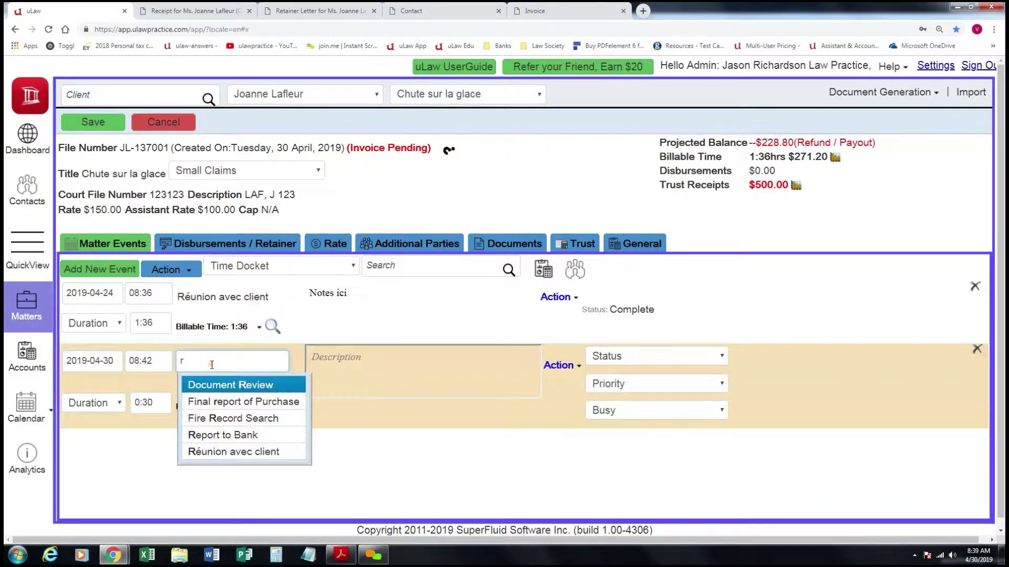
left_click(241, 453)
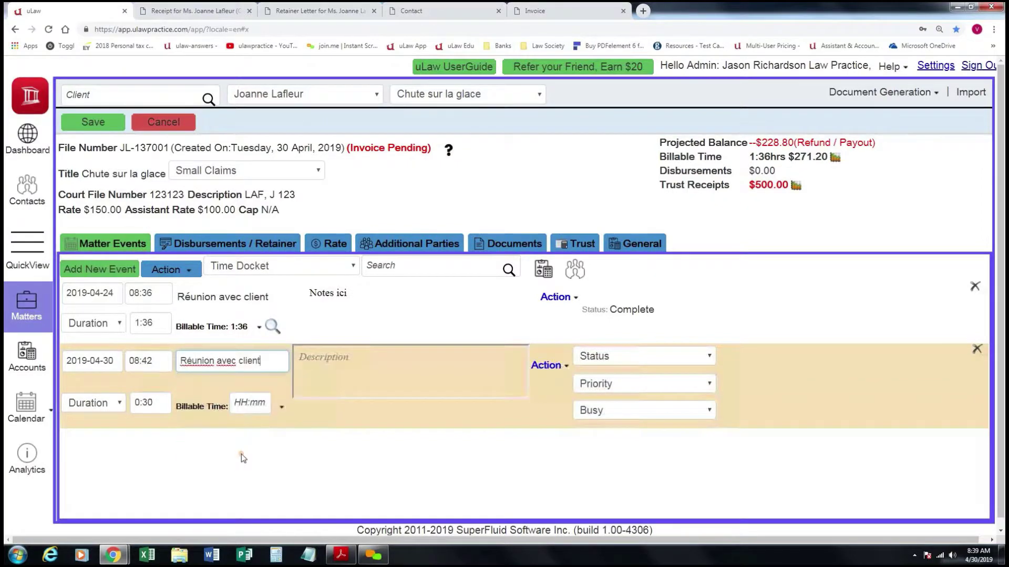
Describe the event 'Notes ici', bill it at a $125.00 flat rate, and save.
left_click(320, 361)
type("Notes ici")
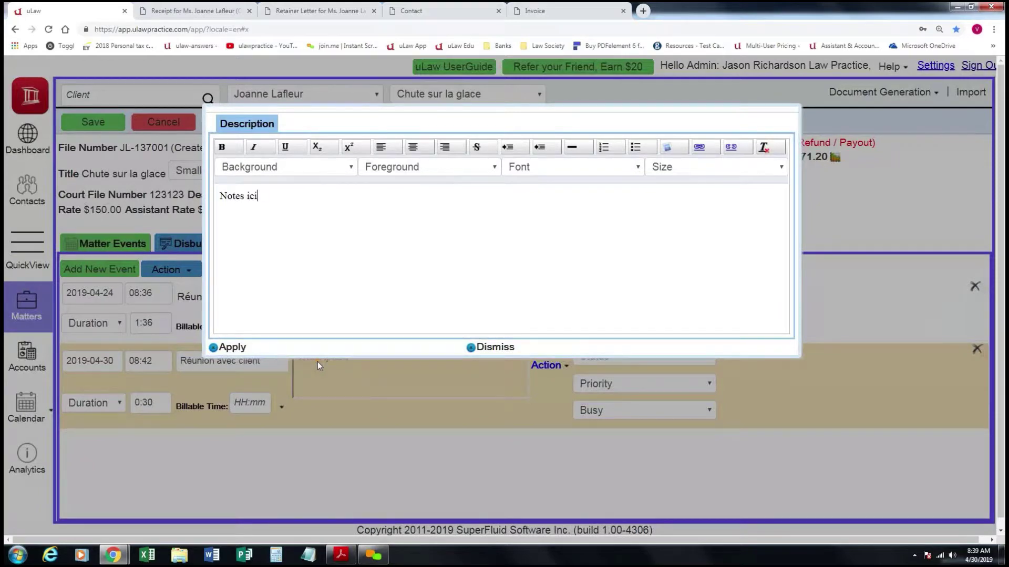
left_click(232, 347)
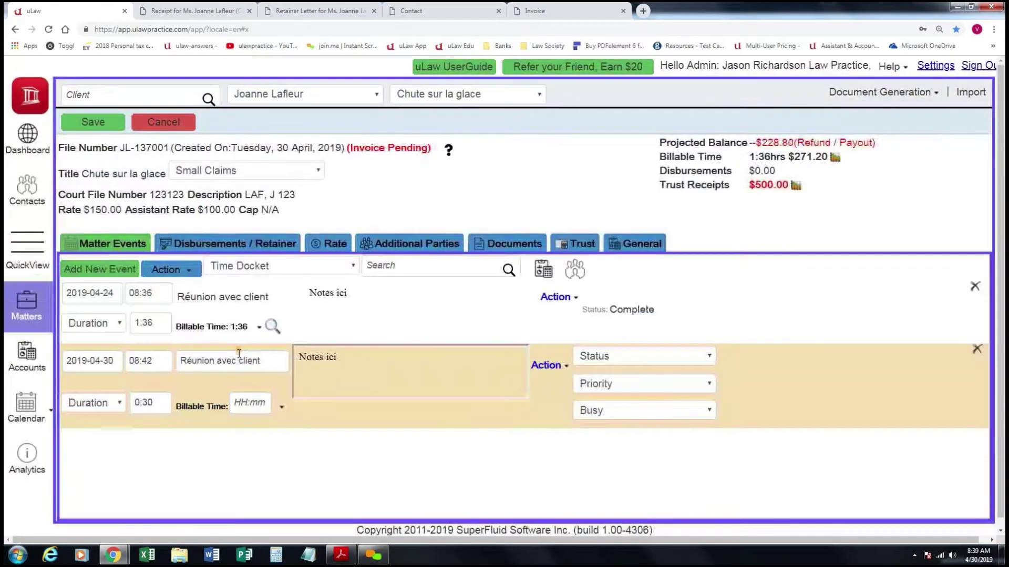
left_click(282, 409)
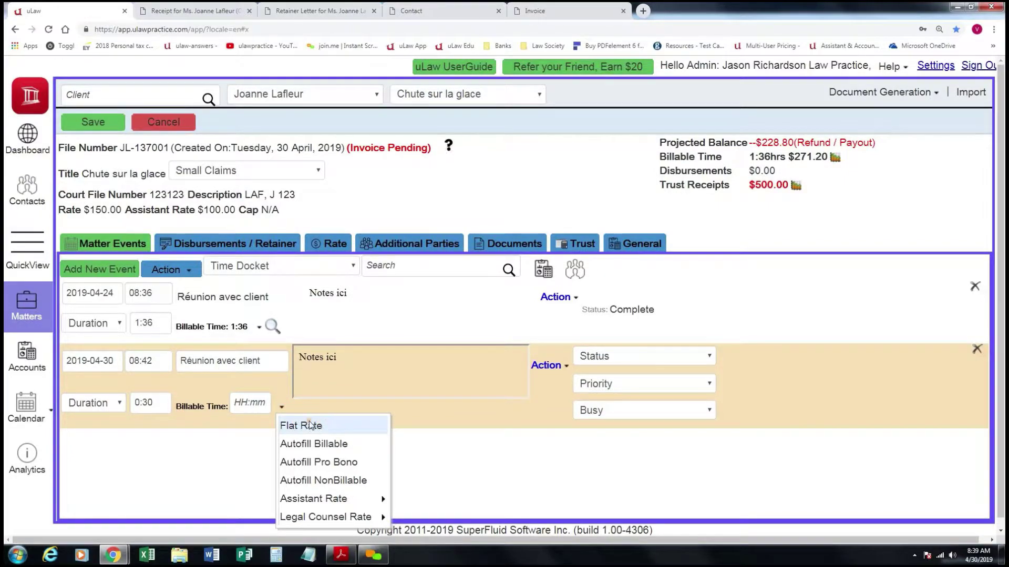
left_click(341, 425)
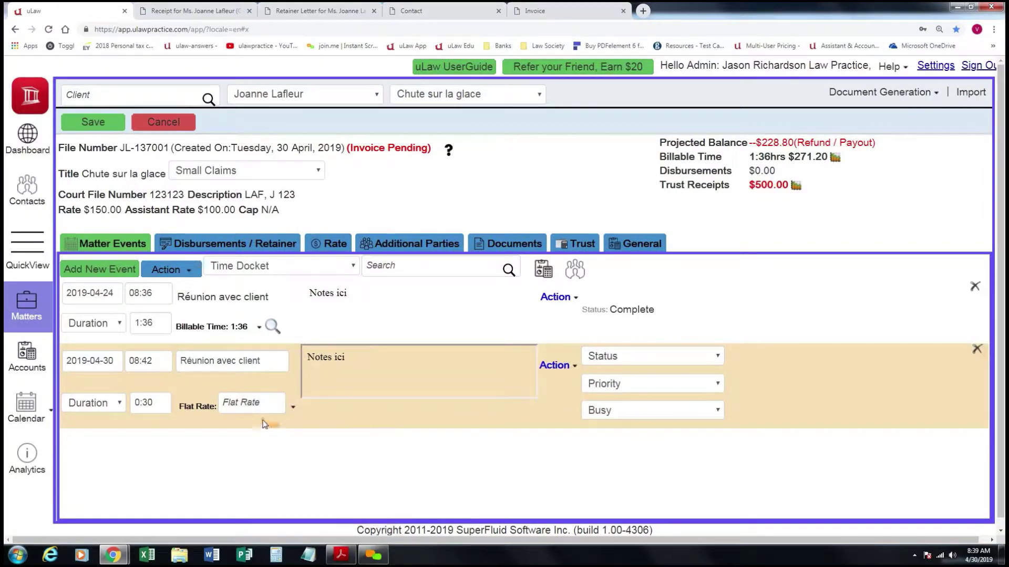
left_click(254, 406)
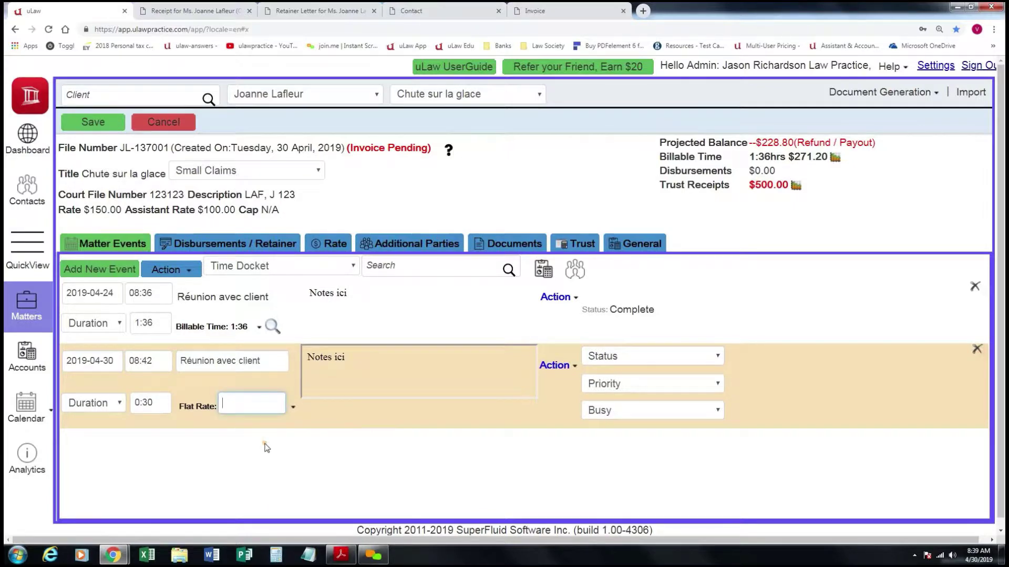
type("125.00")
left_click(265, 453)
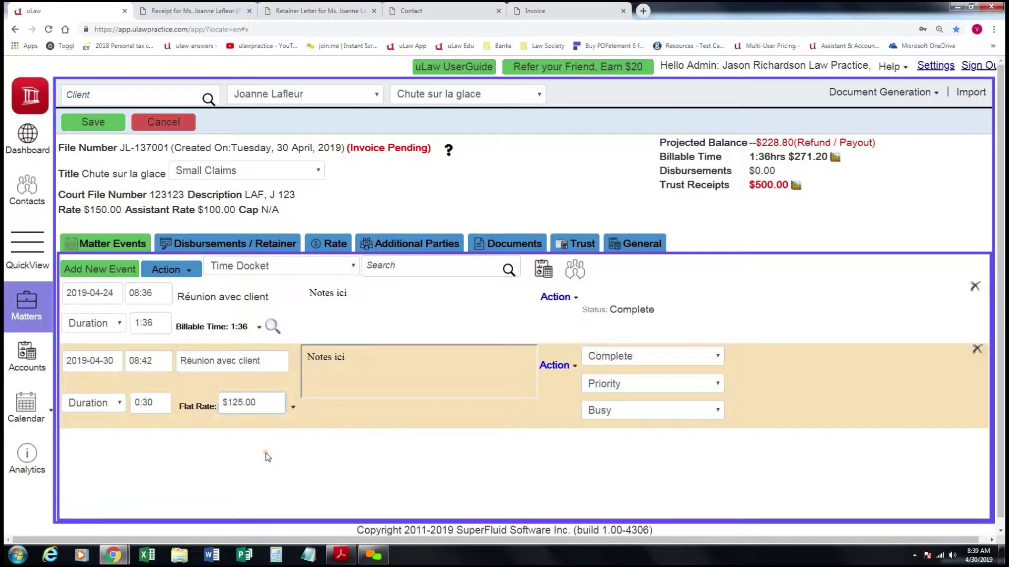
left_click(93, 122)
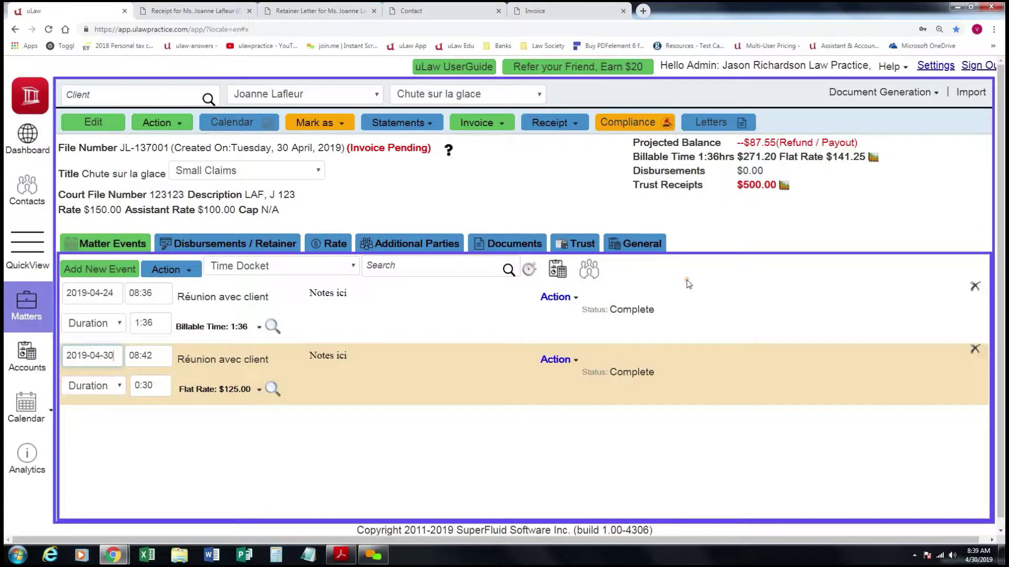
In the pre-tax flat rate calculator, title the event 'Réunion avec client'.
left_click(556, 271)
left_click(506, 184)
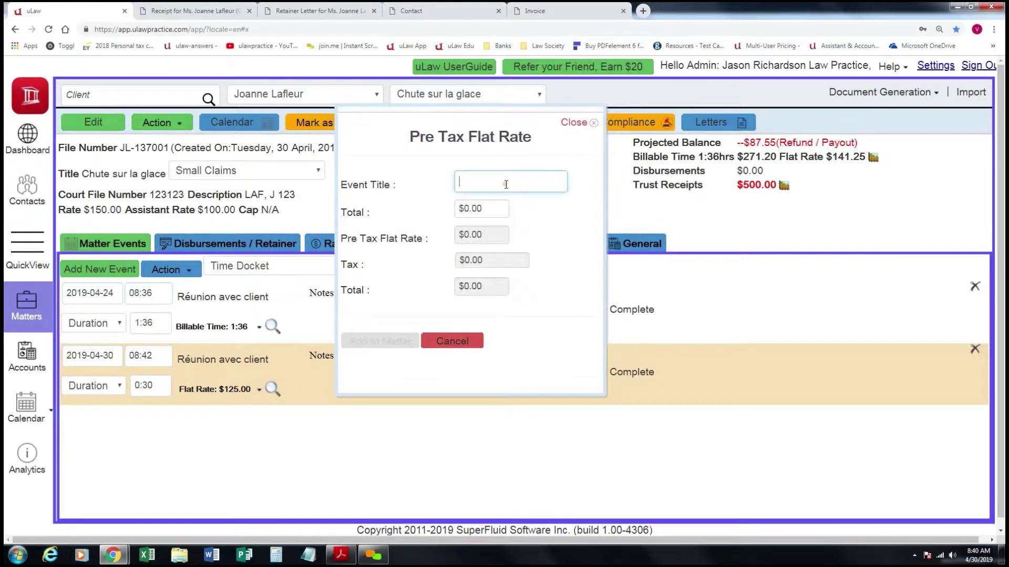
type("Re")
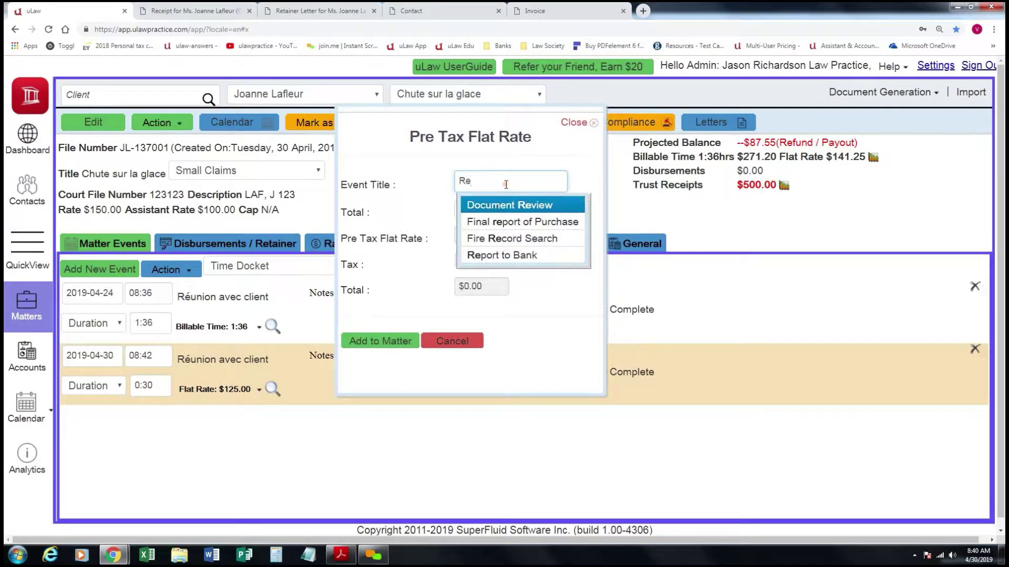
type("u")
key("BackSpace")
key("BackSpace")
type("é")
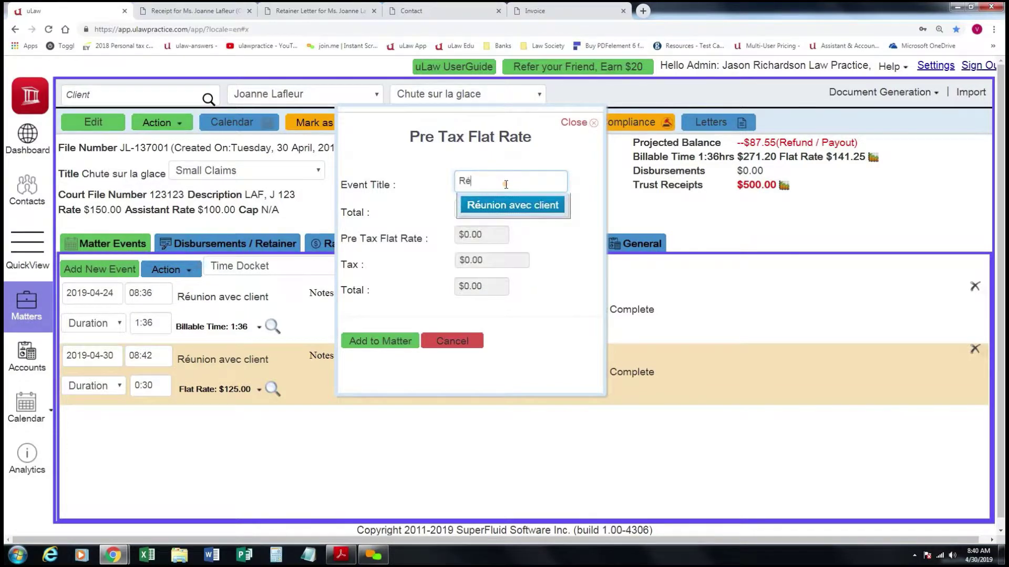
left_click(516, 206)
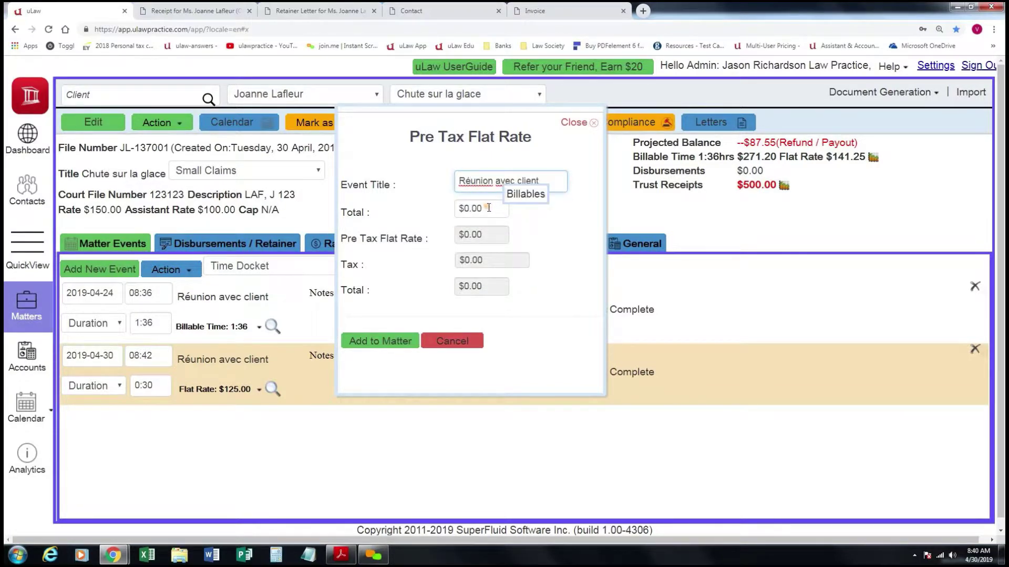
Enter a $125.00 total, compute $110.62 pre-tax plus $14.38 tax, and add it.
left_click(488, 208)
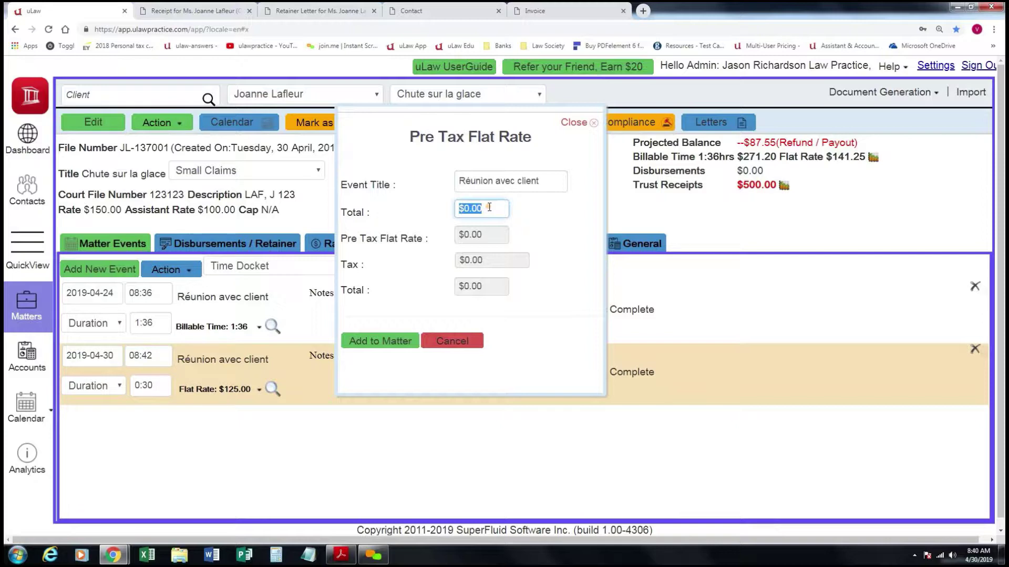
type("125.00")
left_click(557, 229)
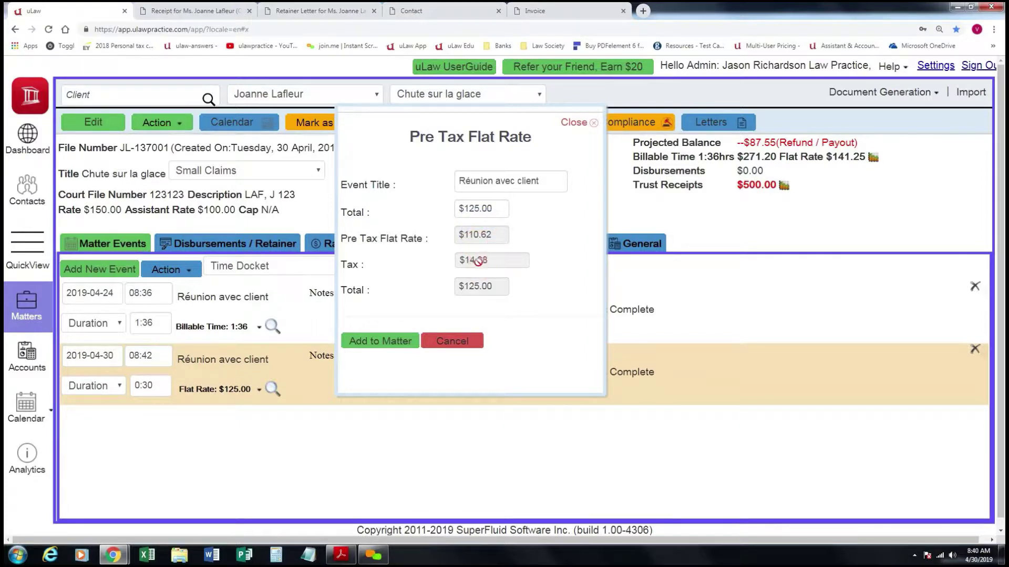
left_click(380, 342)
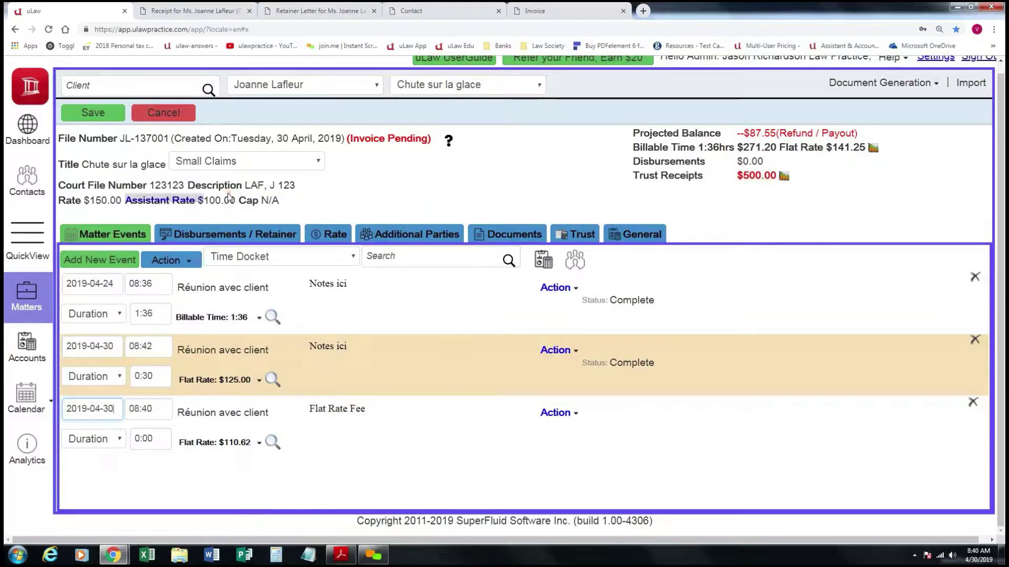
left_click(97, 113)
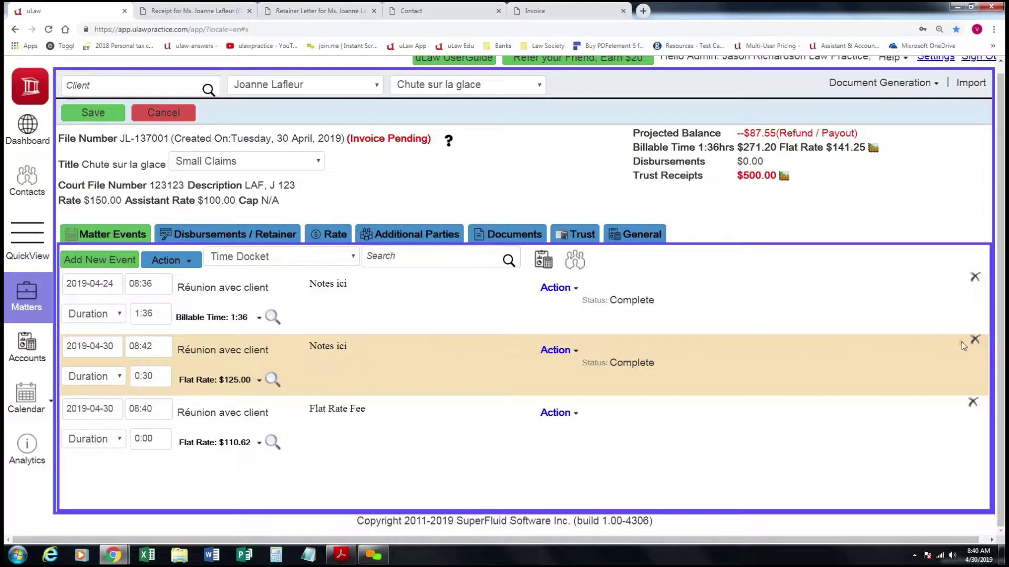
Delete the $125.00 flat-rate meeting event and save the matter.
left_click(976, 341)
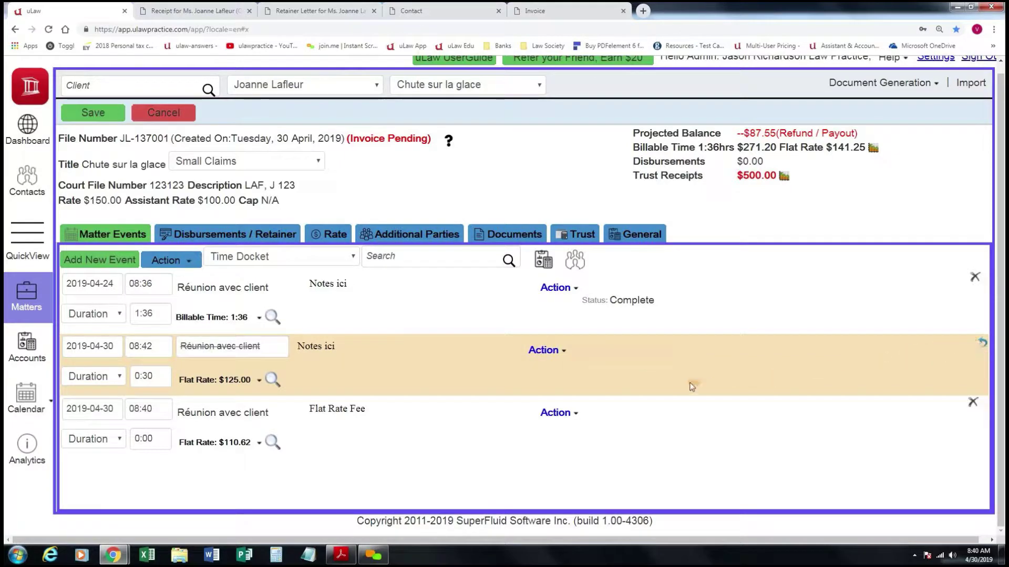
left_click(107, 115)
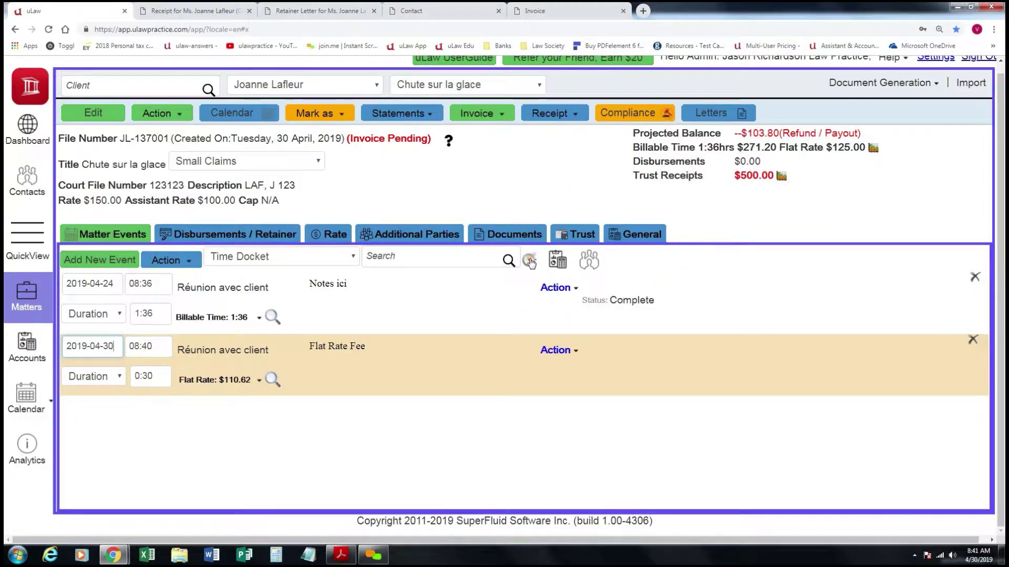
Record 30 minutes with the docket timer as a new docket entry.
left_click(530, 260)
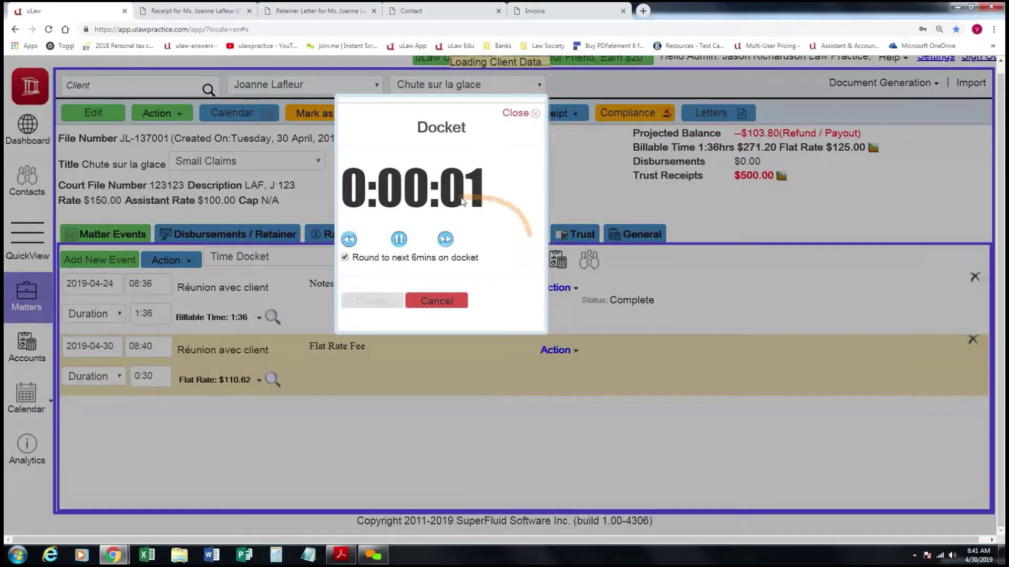
left_click(445, 240)
left_click(445, 241)
left_click(445, 241)
left_click(445, 241)
left_click(445, 241)
left_click(445, 241)
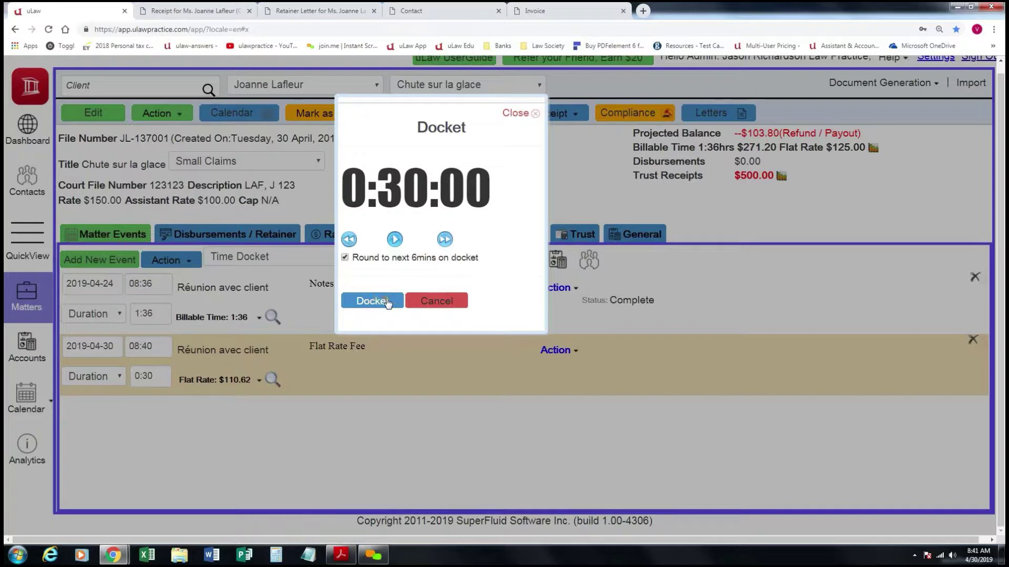
left_click(377, 302)
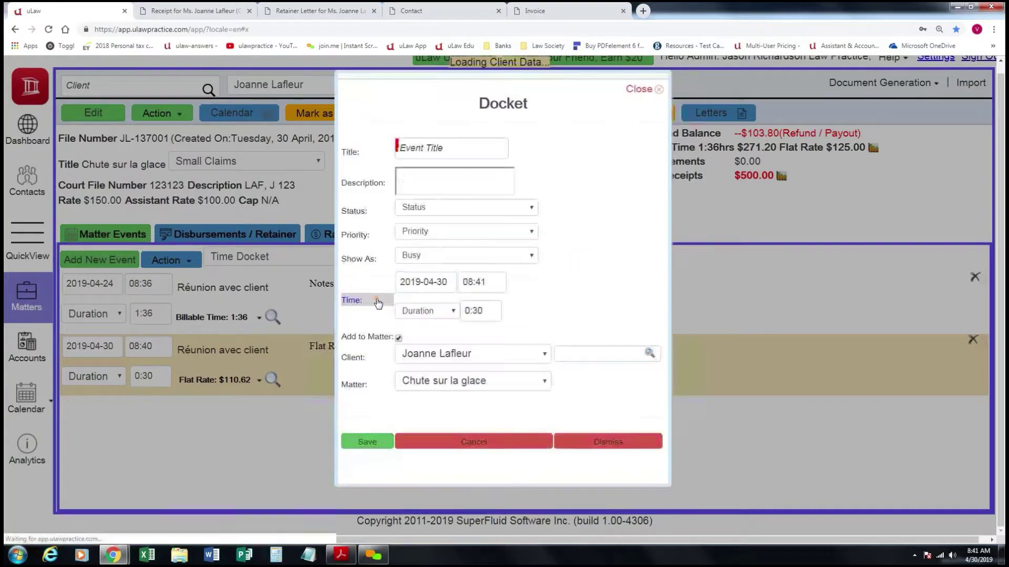
Title the docket 'Réunion avec client', describe it 'Notes', and save it.
left_click(435, 150)
type("re")
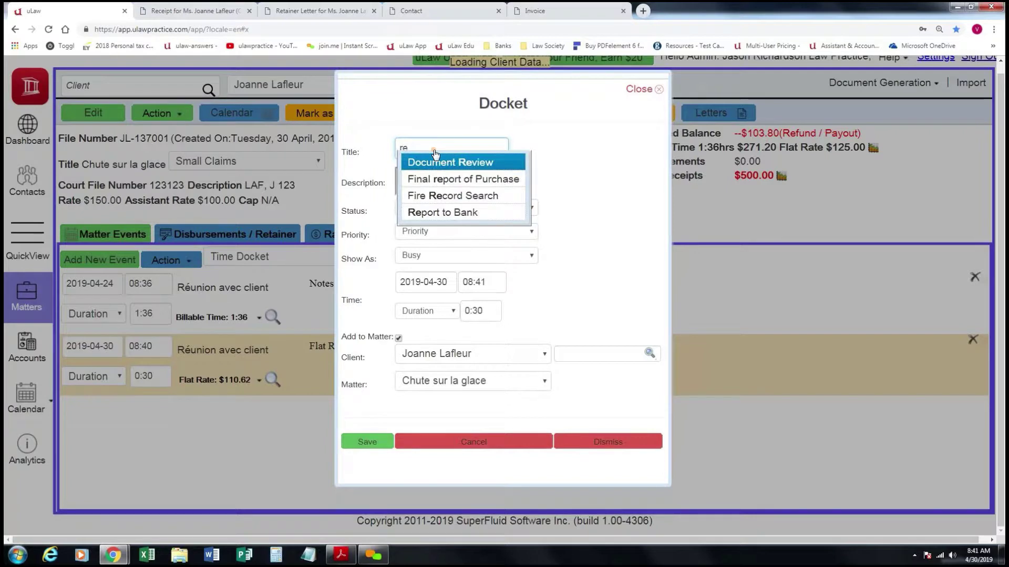
key("BackSpace")
key("BackSpace")
type("R")
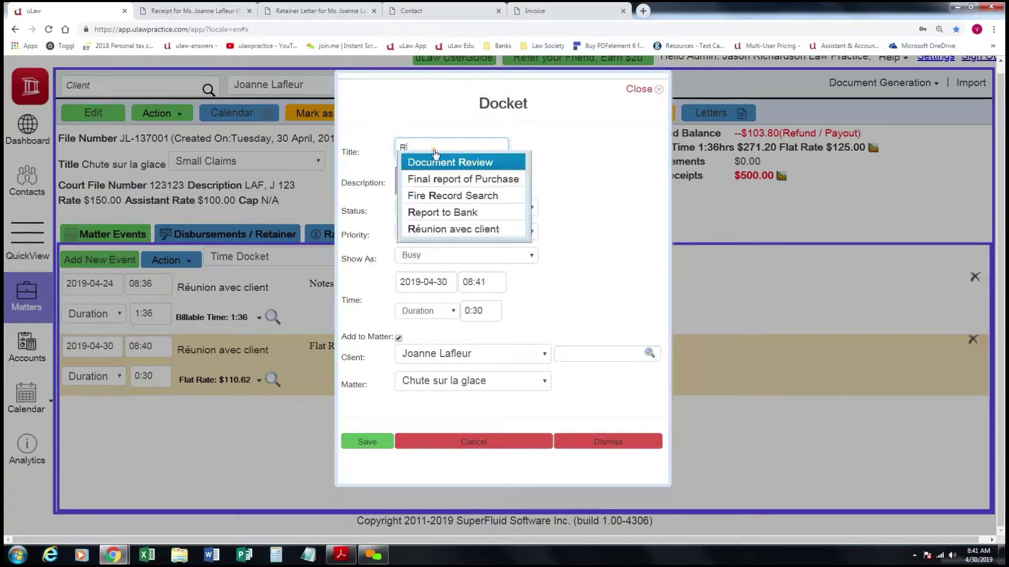
type("é")
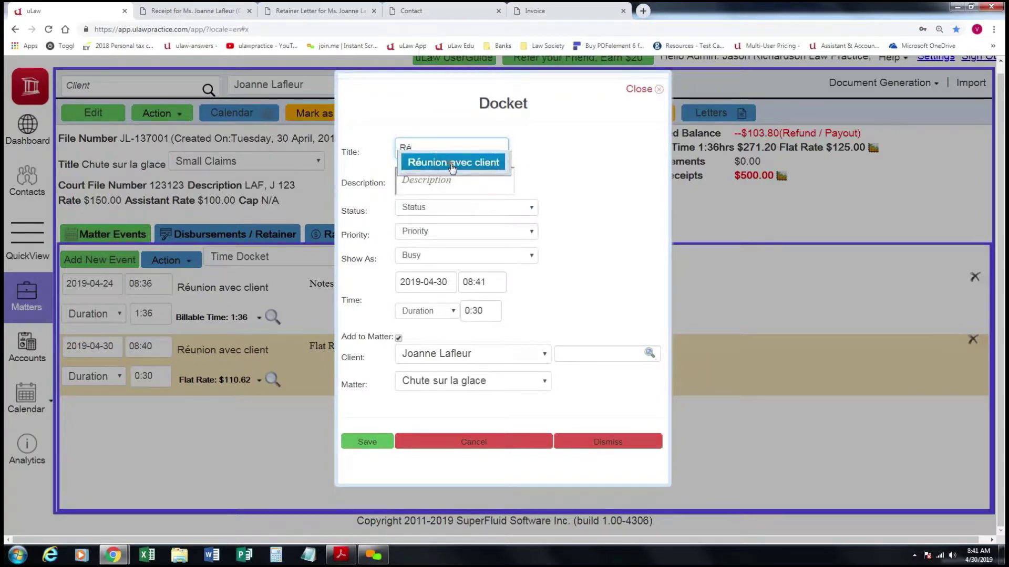
left_click(450, 162)
left_click(445, 178)
type("Notes")
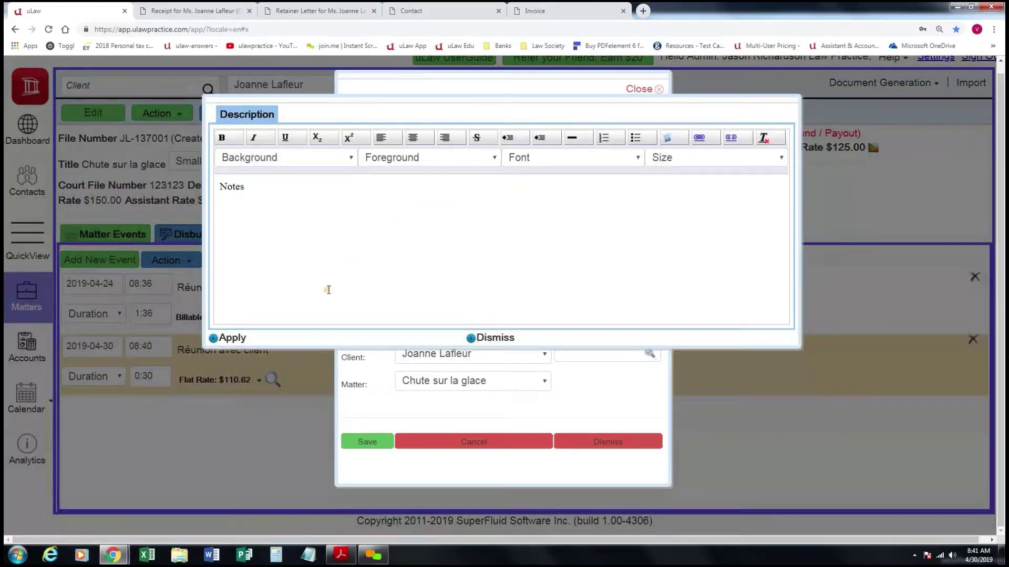
left_click(236, 339)
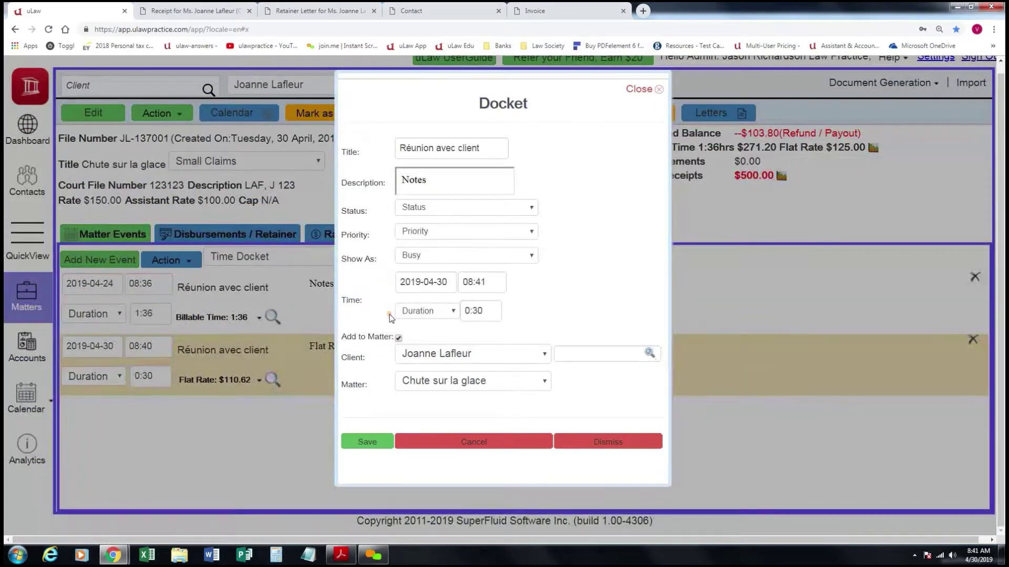
left_click(367, 443)
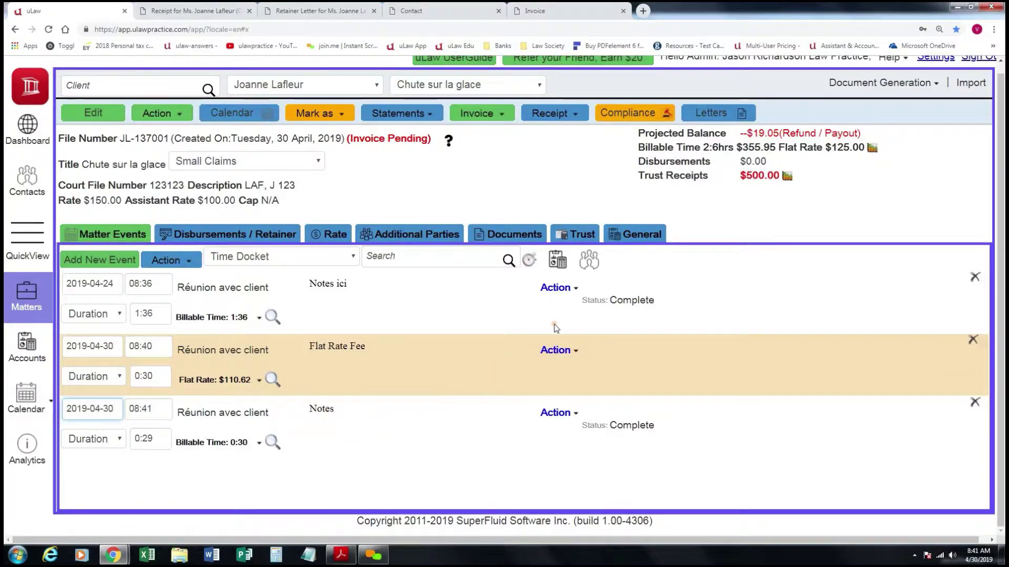
left_click(589, 261)
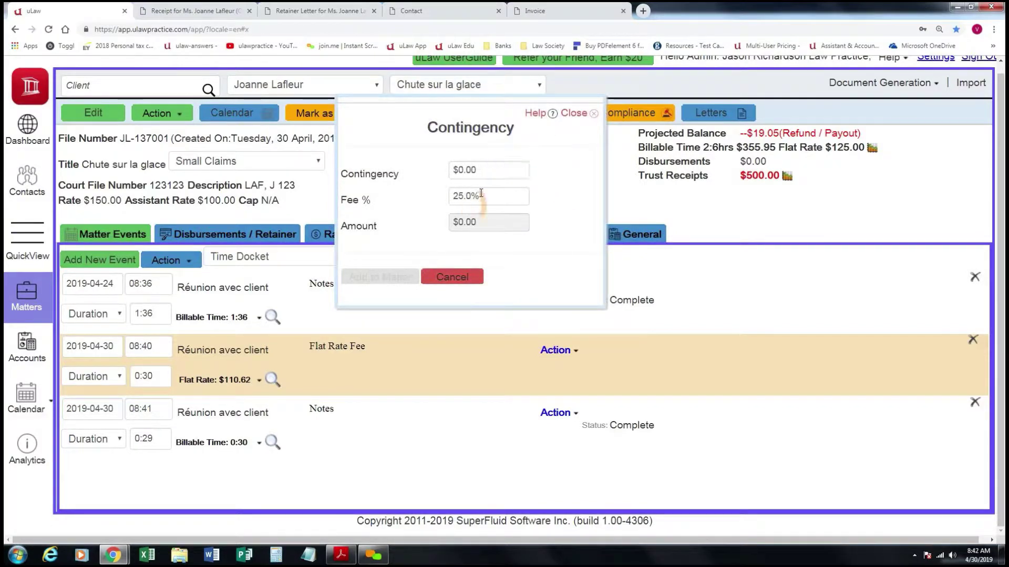
left_click_drag(481, 169, 420, 172)
left_click(455, 169)
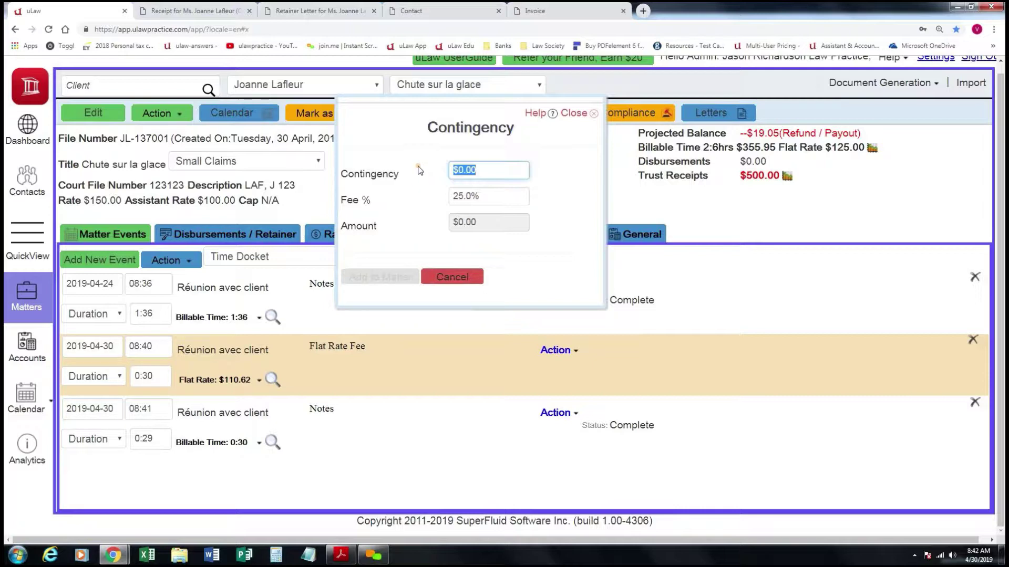
type("10000")
left_click(426, 185)
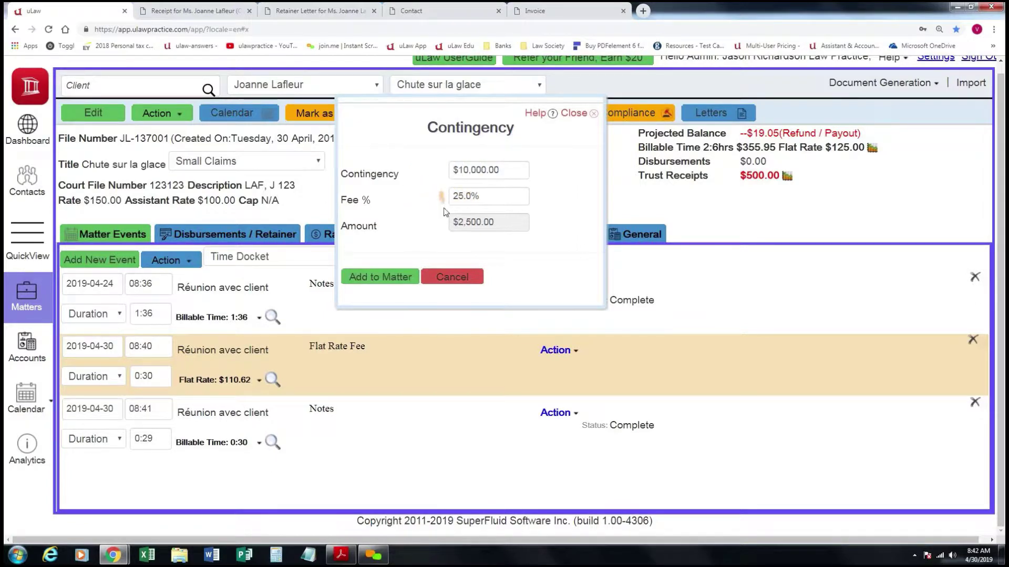
left_click(455, 278)
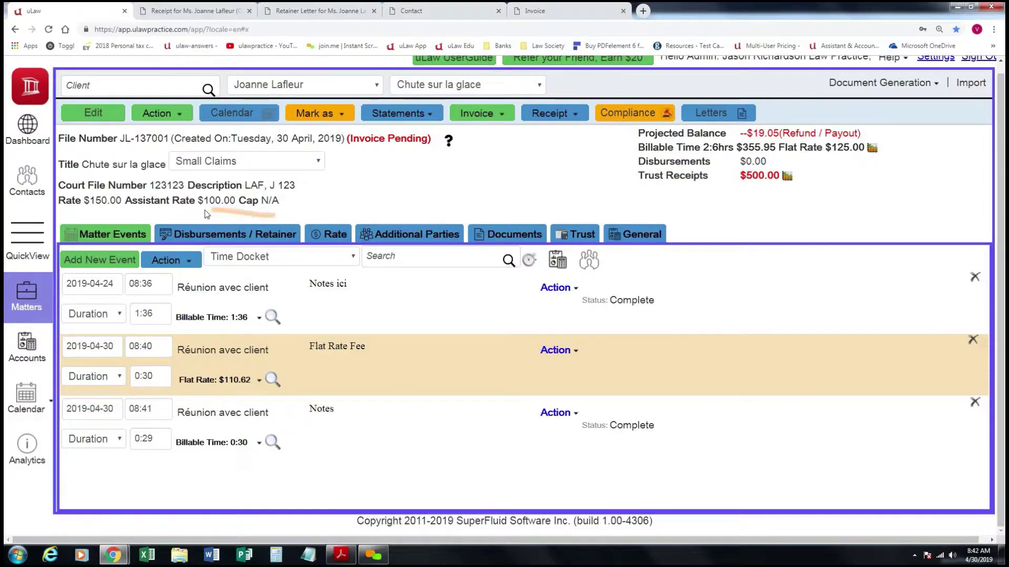
Start a Paid from Trust payout dated 2019-04-29 for $50.00.
left_click(258, 233)
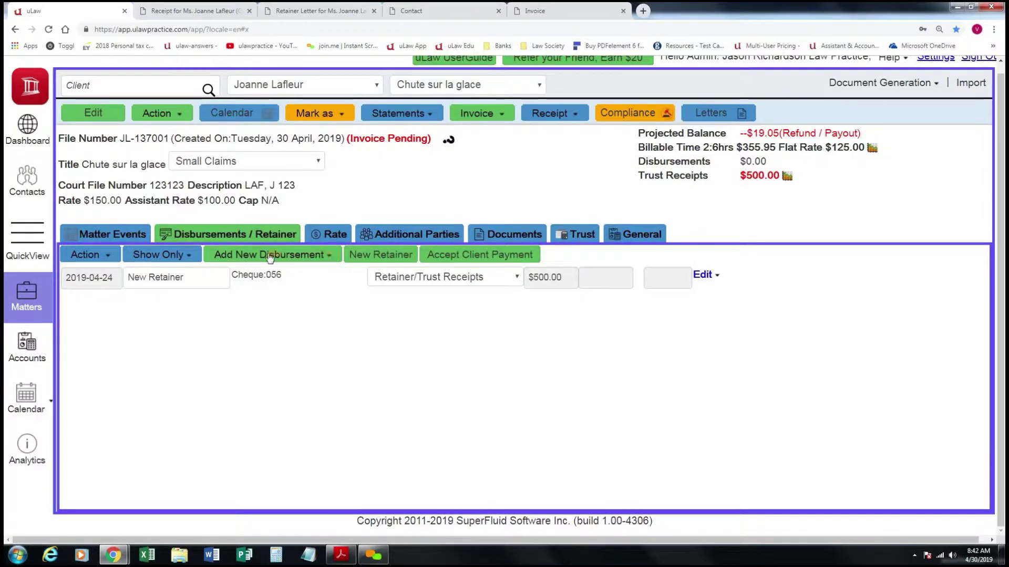
left_click(323, 256)
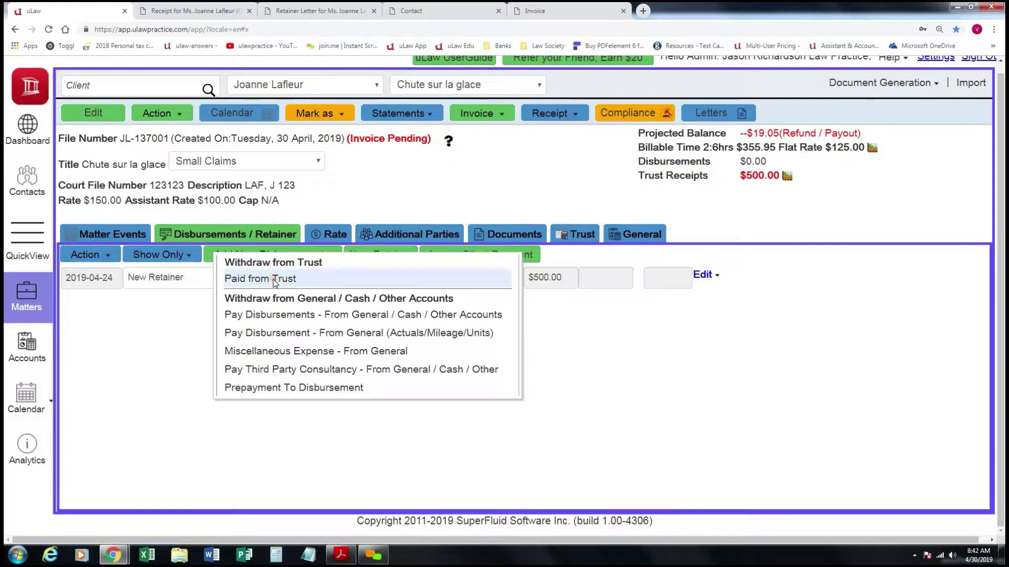
left_click(273, 280)
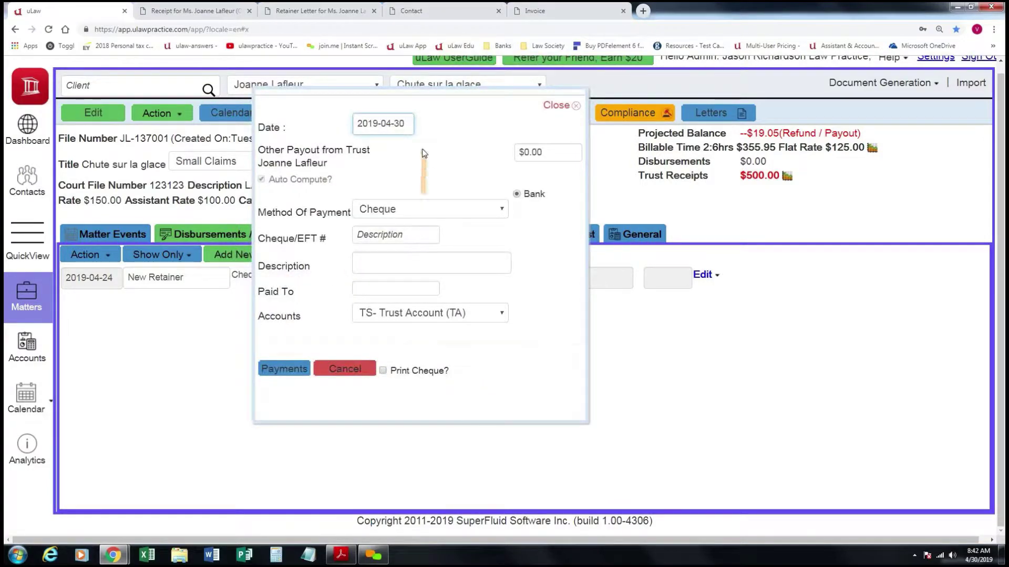
left_click(403, 123)
left_click(441, 227)
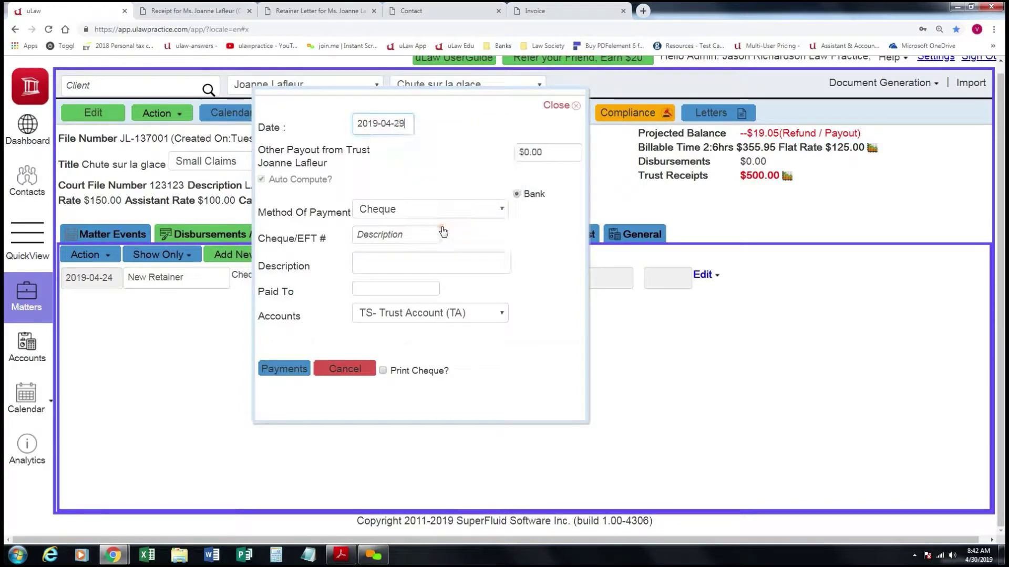
left_click(551, 154)
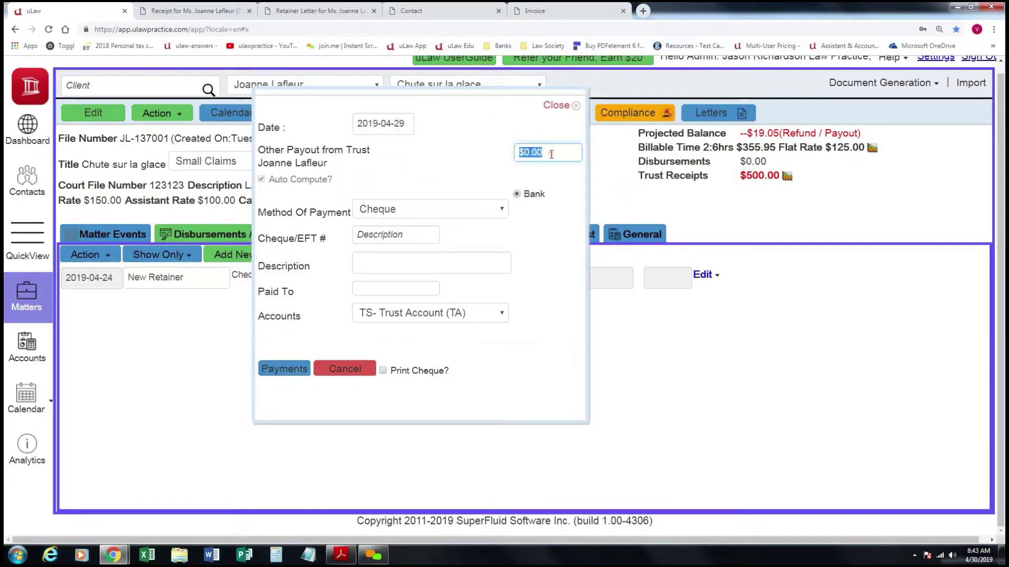
type("50.00")
left_click(481, 183)
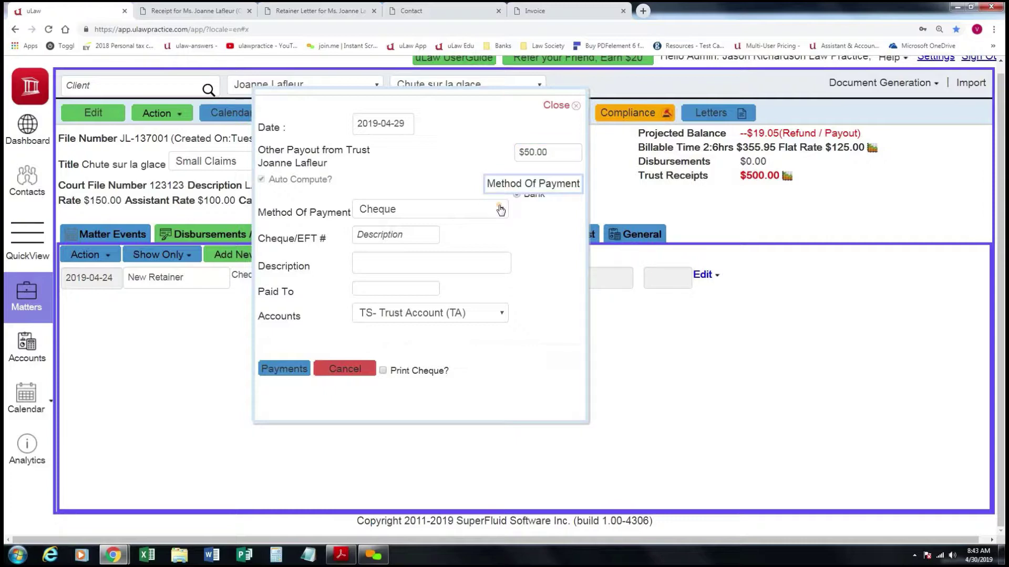
Add cheque 156 to Cour d'Ottawa for 'Tarif au cour' from the Pooled Trust Account, printing a cheque.
left_click(420, 234)
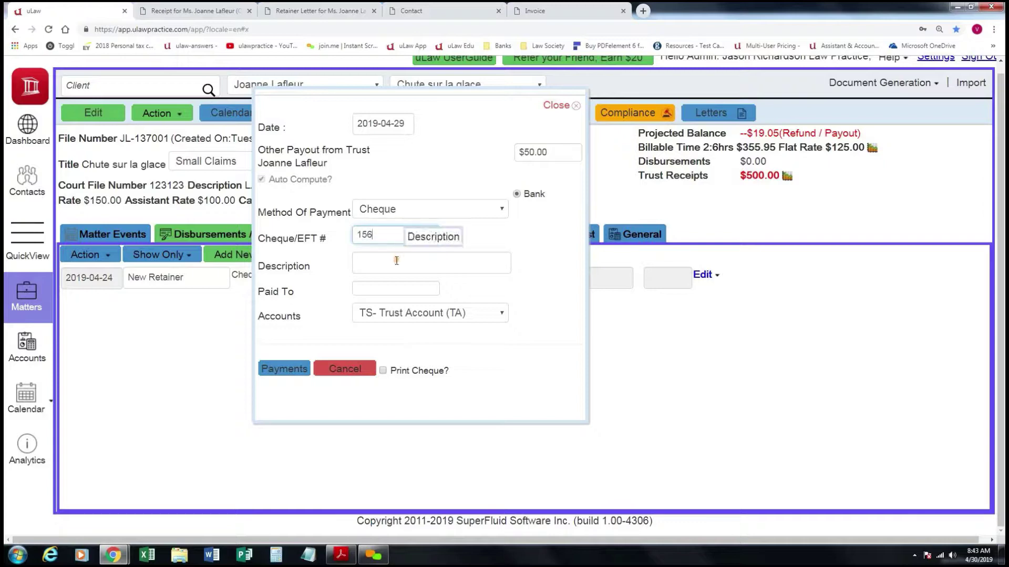
key("Tab")
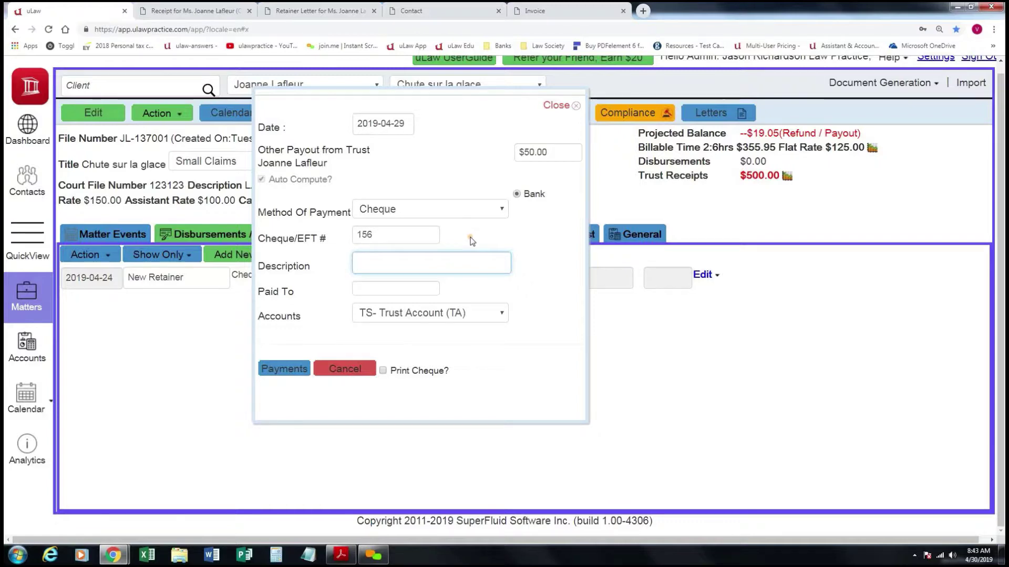
type("Tarifs au ")
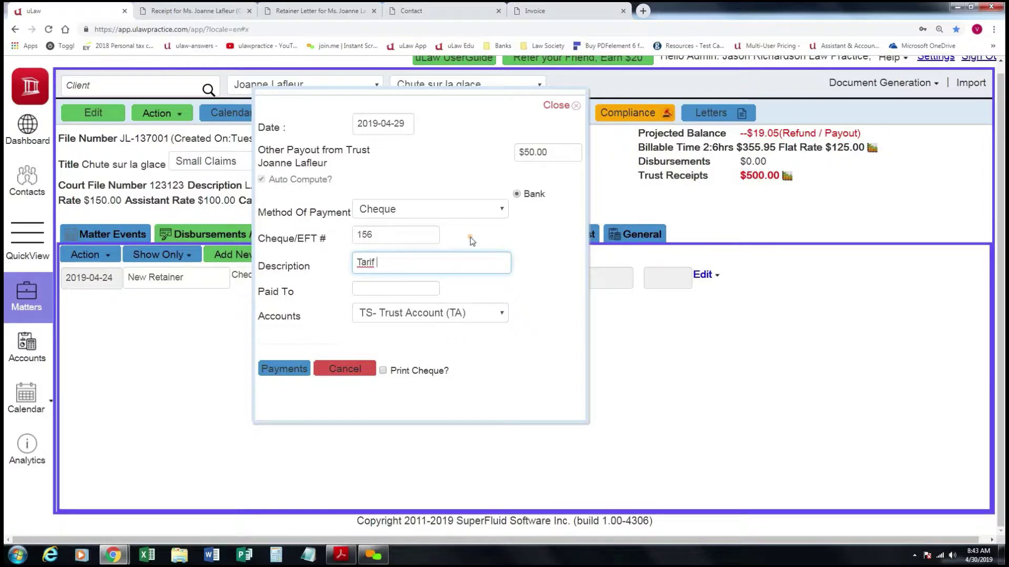
type(" cou")
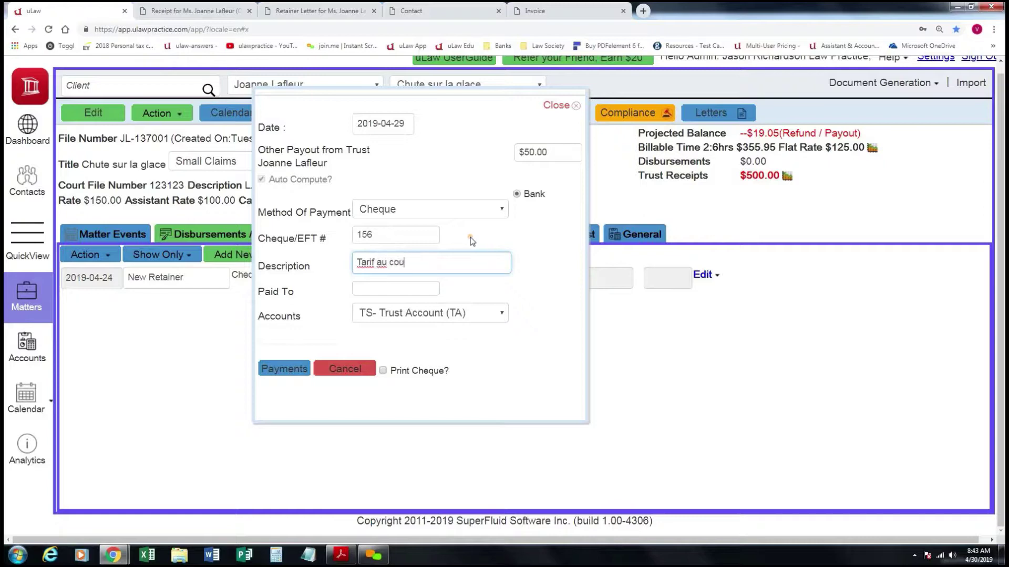
left_click(398, 290)
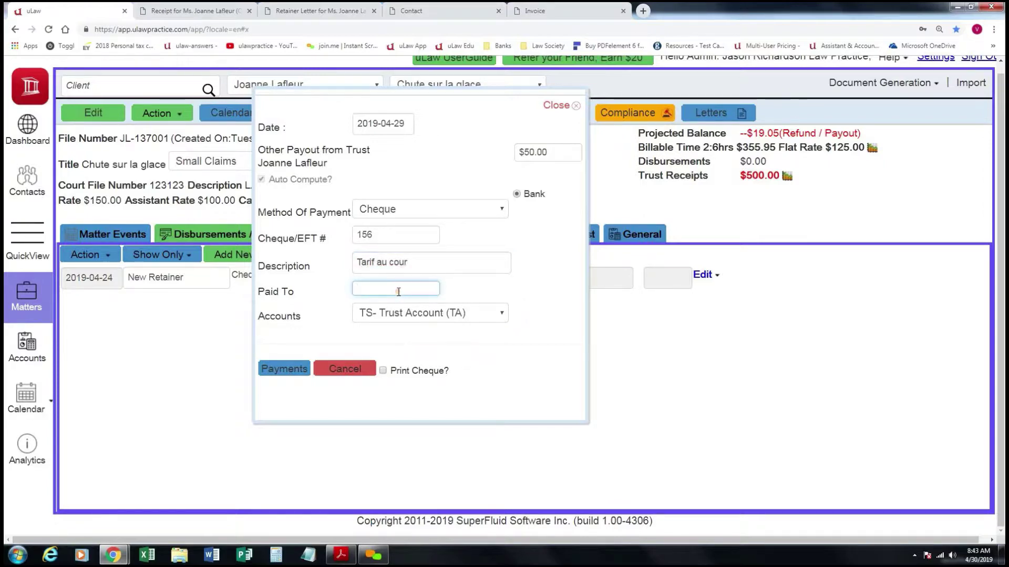
type("Courier")
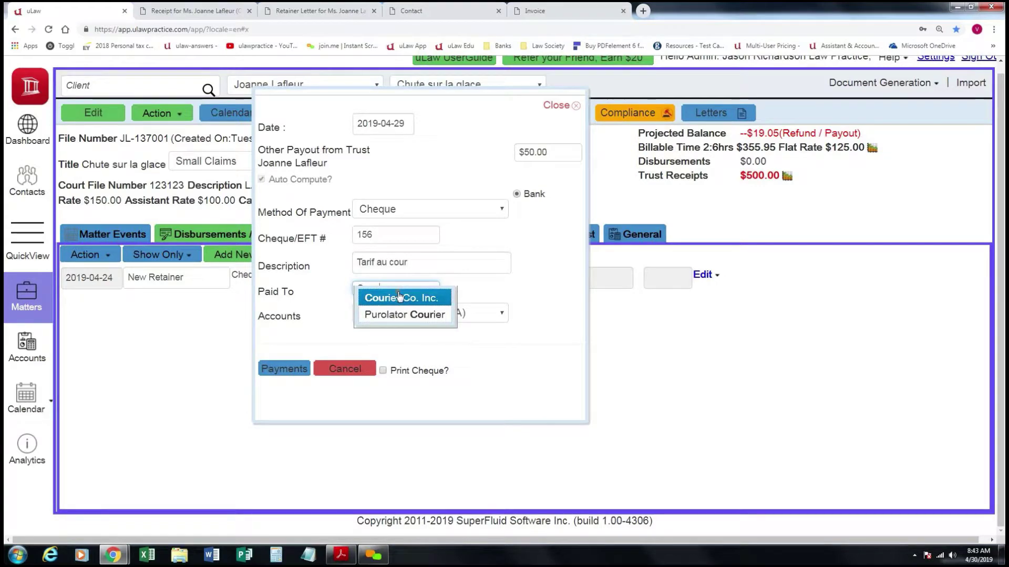
key("BackSpace")
key("BackSpace")
key("BackSpace")
type(" d'Ottawa")
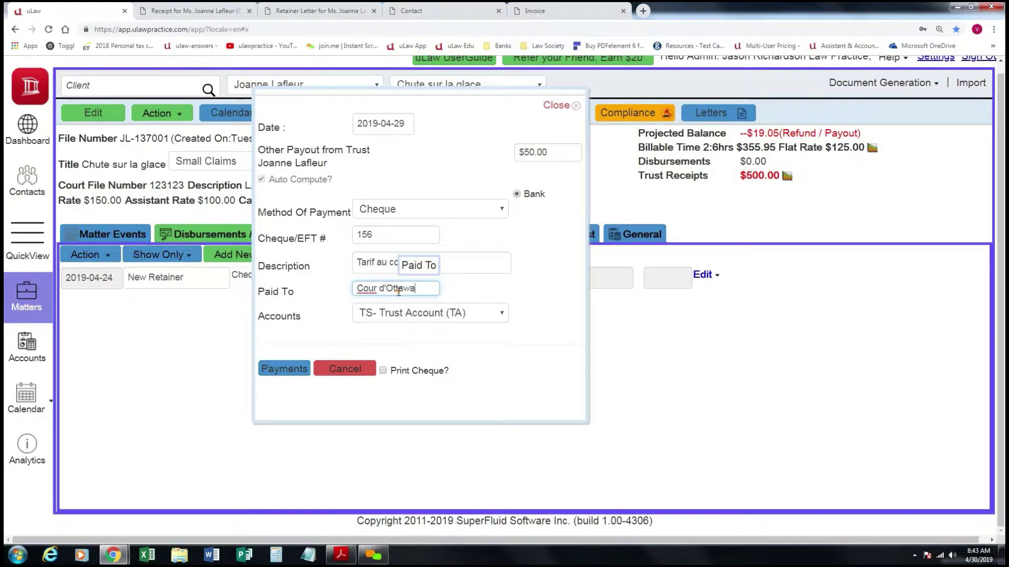
left_click(410, 316)
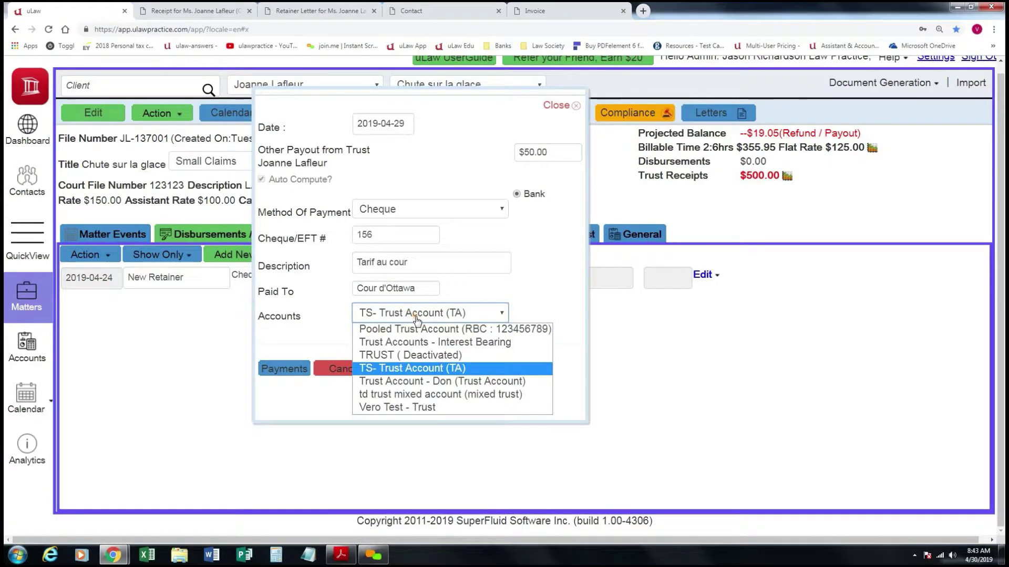
left_click(417, 330)
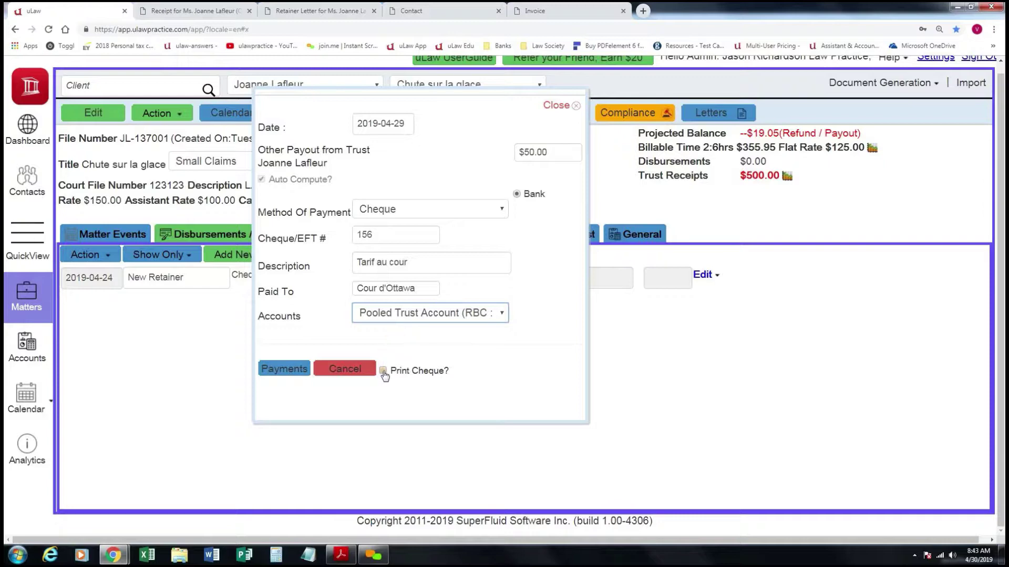
left_click(383, 372)
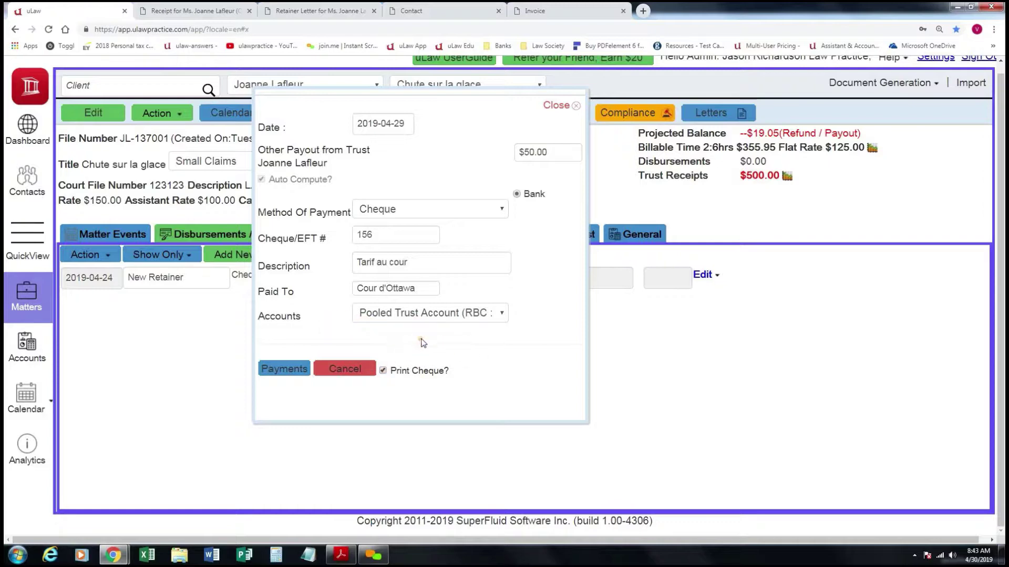
Submit the $50.00 trust payout and download its cheque with dd/mm/yy dates.
left_click(291, 368)
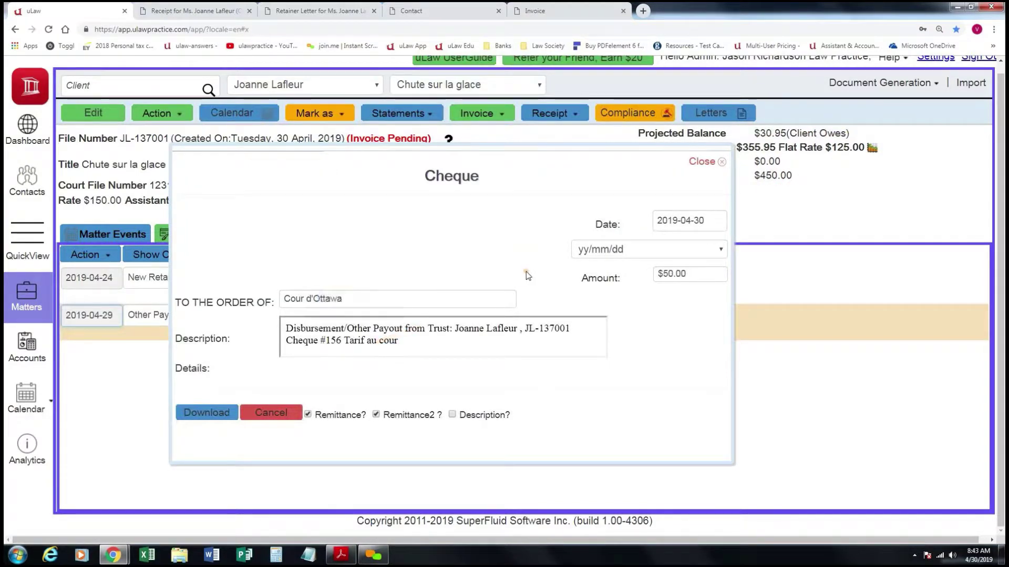
left_click(600, 252)
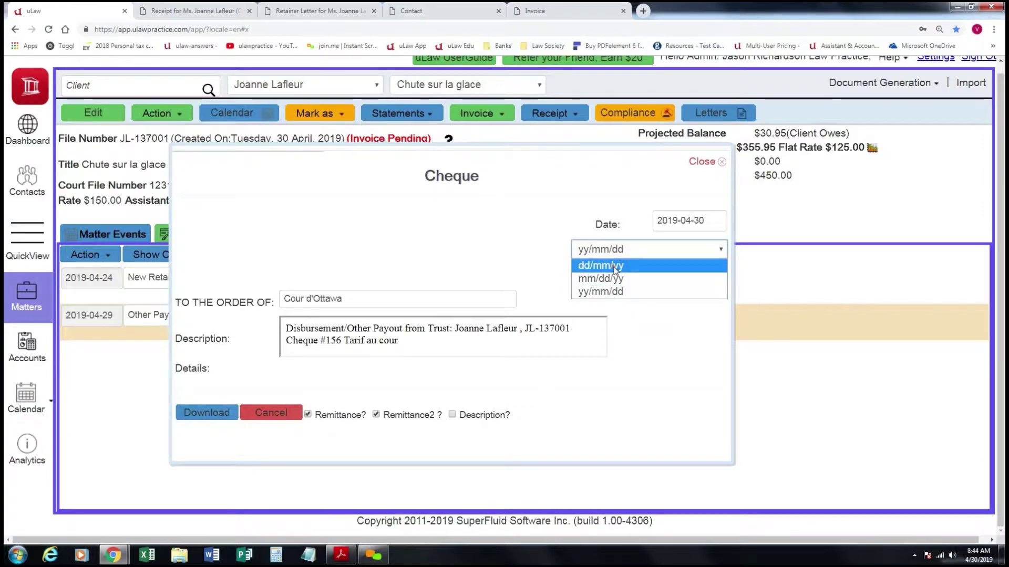
left_click(615, 268)
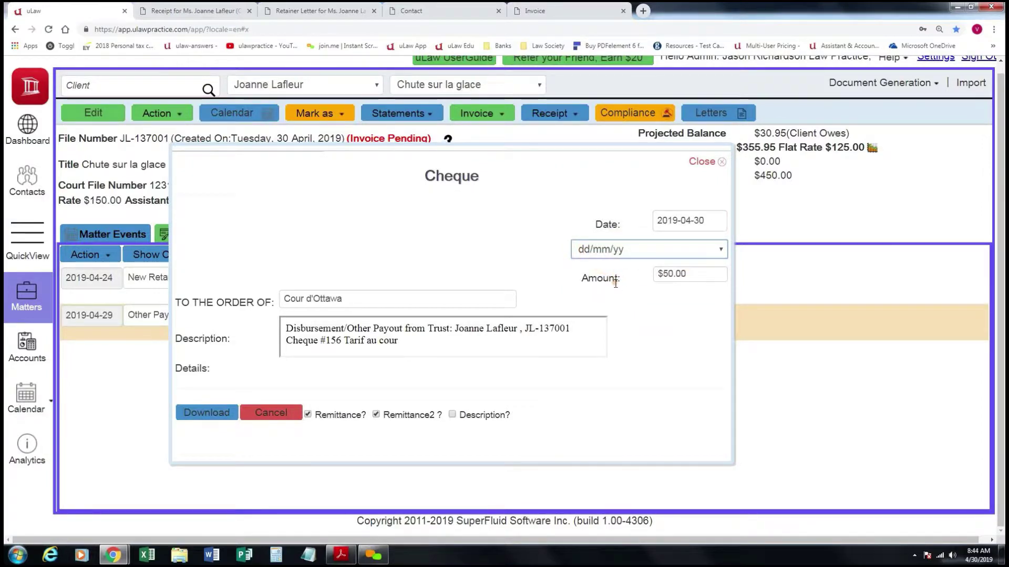
left_click(226, 410)
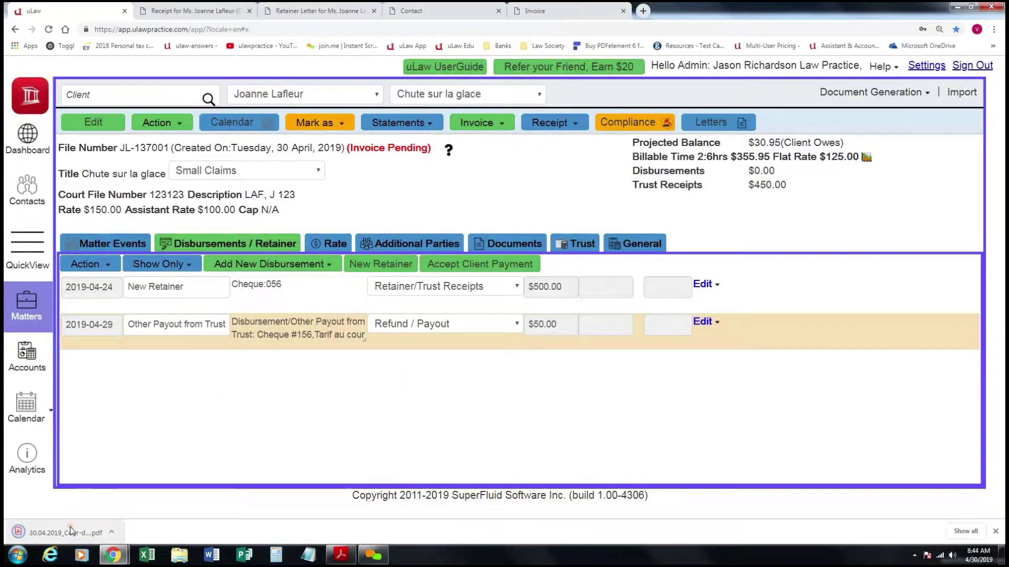
Review the downloaded $50.00 cheque to Cour d'Ottawa, then go back to uLaw.
left_click(70, 531)
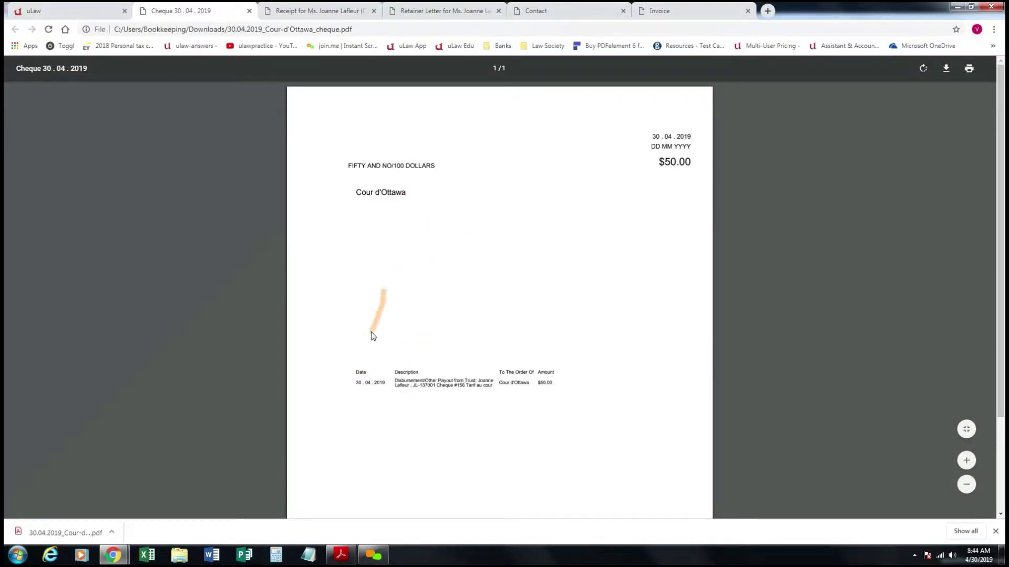
scroll(361, 337, "down", 1)
scroll(362, 335, "up", 1)
left_click(111, 8)
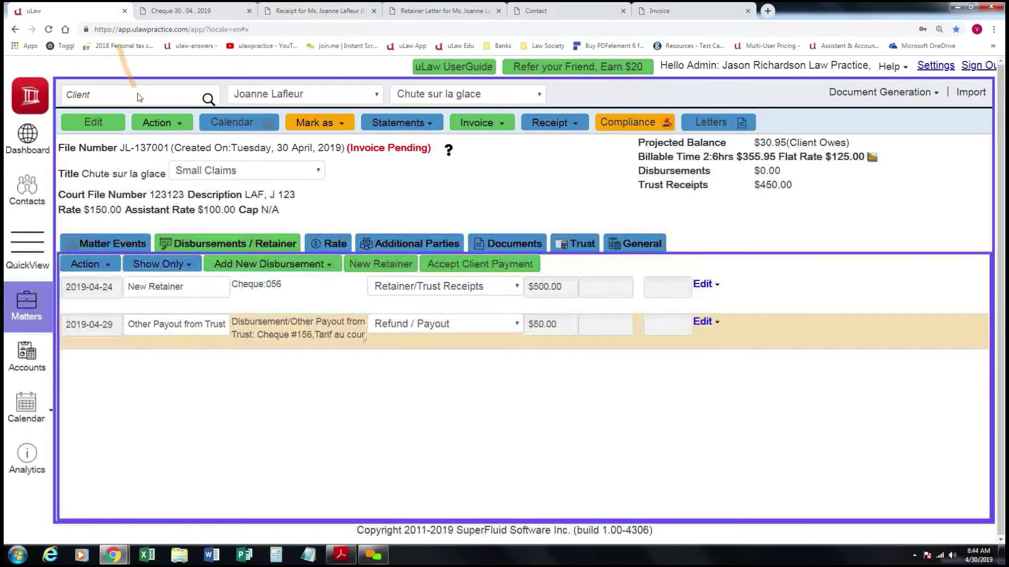
Start a Unit Rate disbursement paid from general, dated 2019-04-26.
left_click(330, 266)
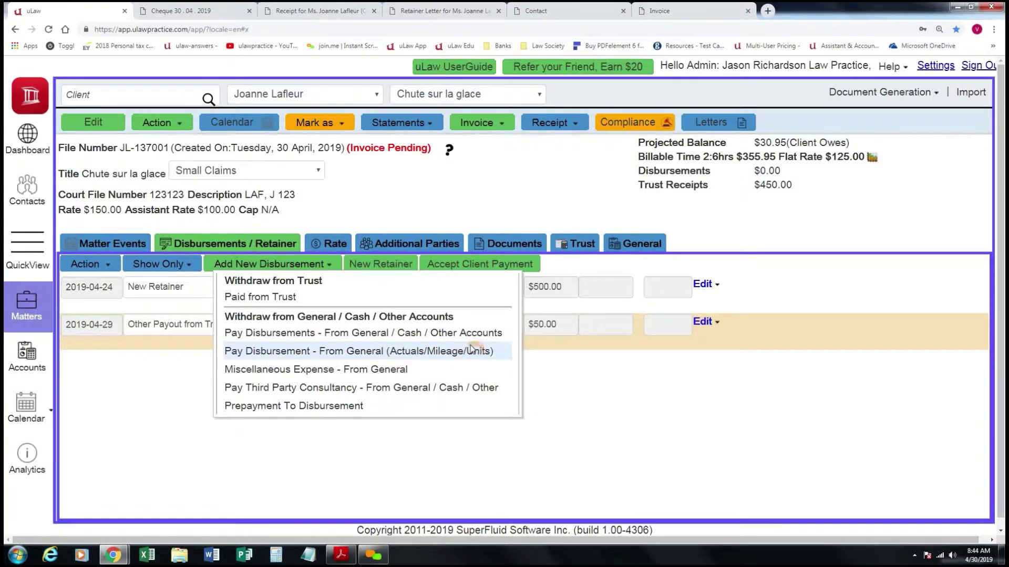
left_click(488, 352)
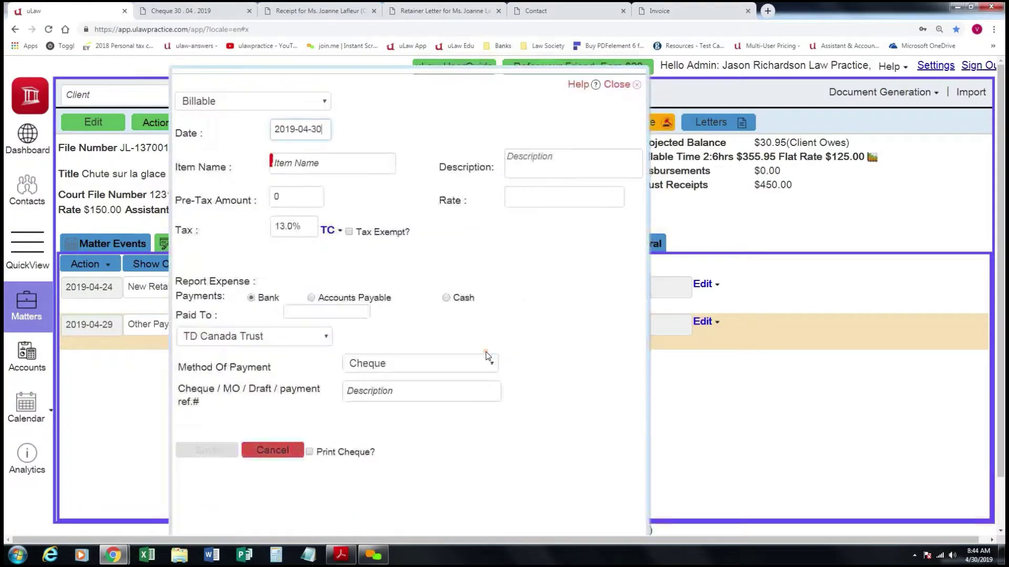
left_click(322, 101)
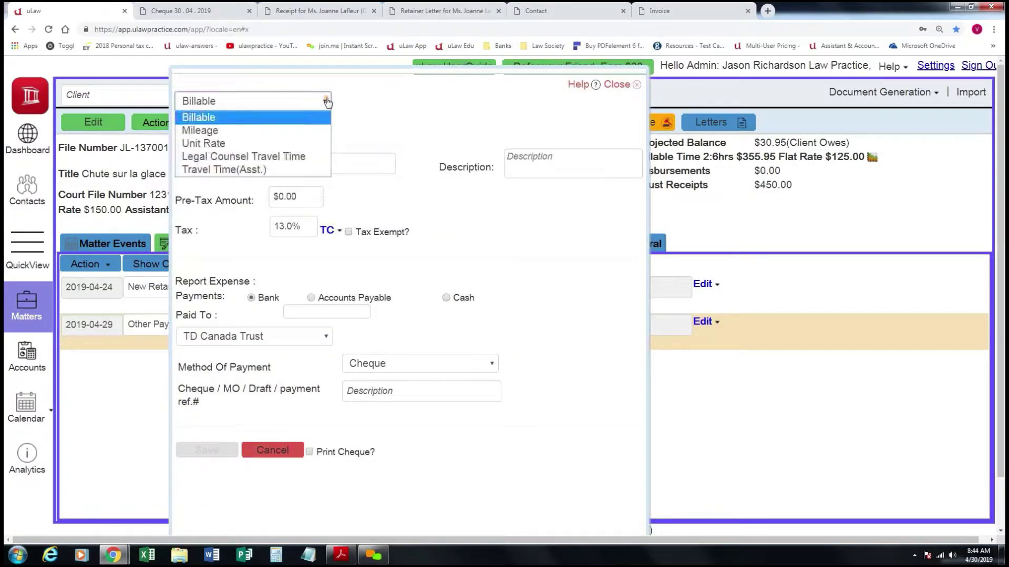
left_click(209, 143)
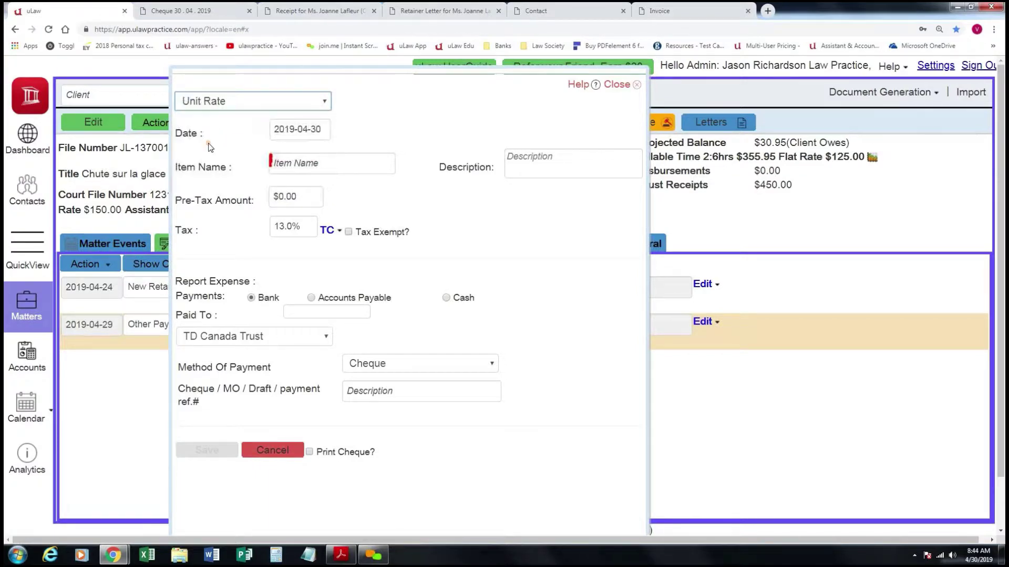
left_click(302, 130)
left_click(418, 227)
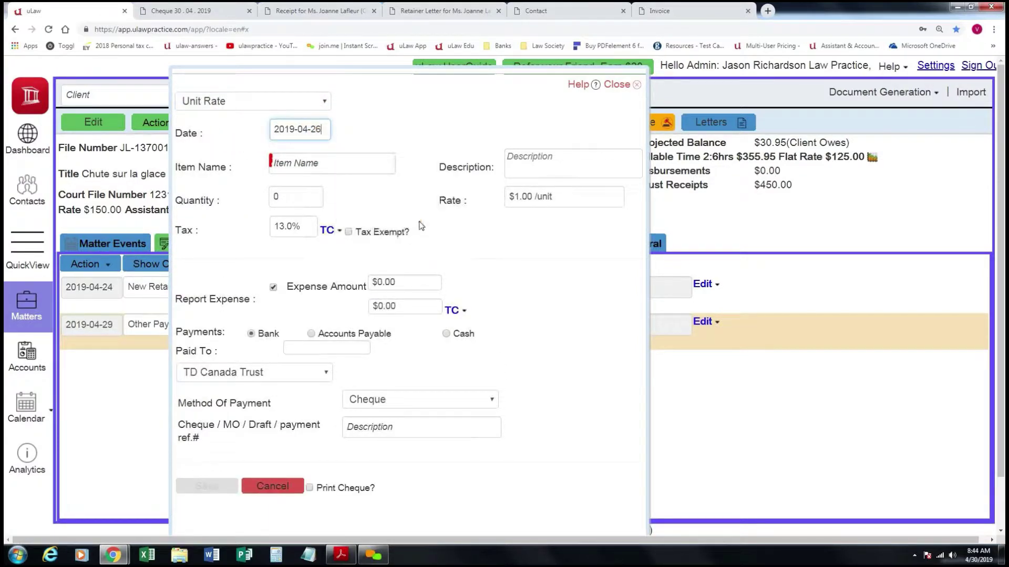
Set item Photocopies at $0.25 for 15 units, not reported as expense, and save.
left_click(338, 170)
type("P")
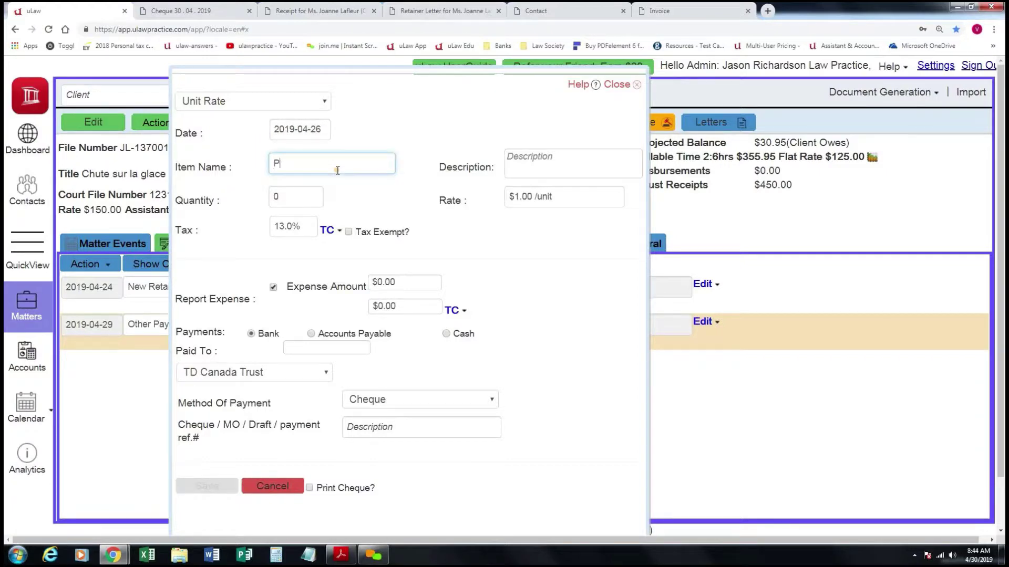
type("ho")
left_click(340, 187)
left_click(516, 168)
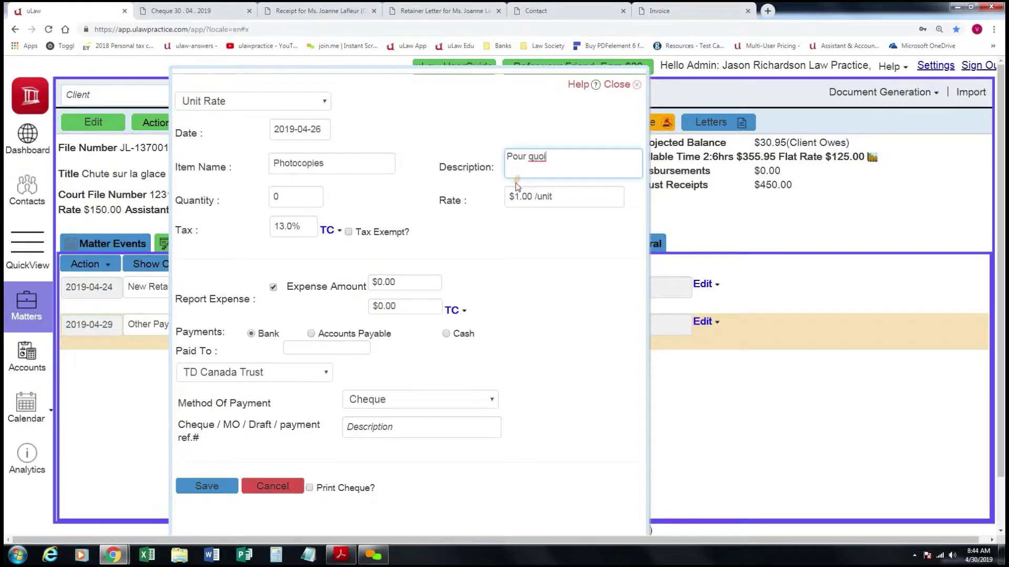
left_click(530, 196)
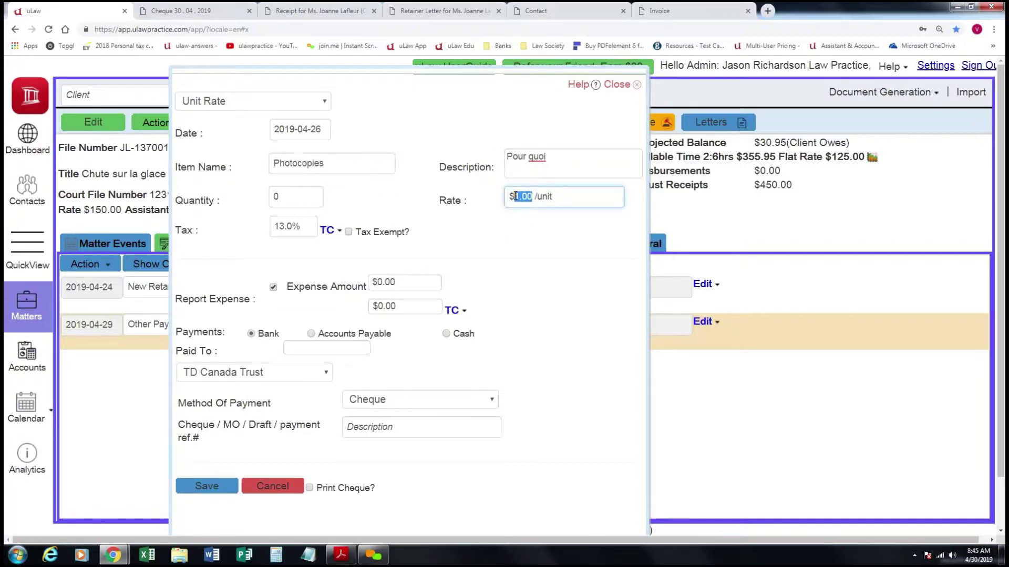
type("0.25")
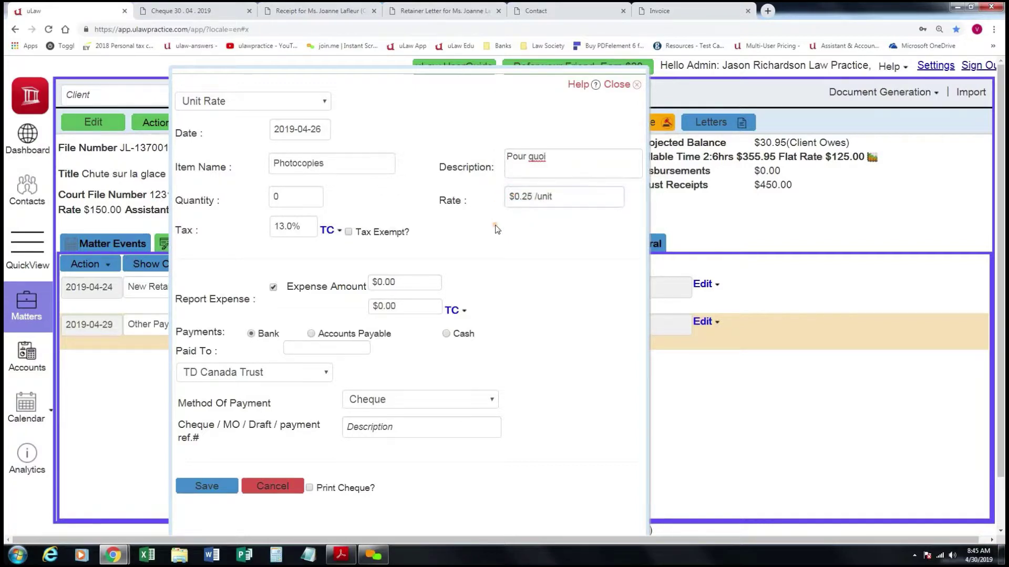
double_click(273, 197)
left_click(273, 287)
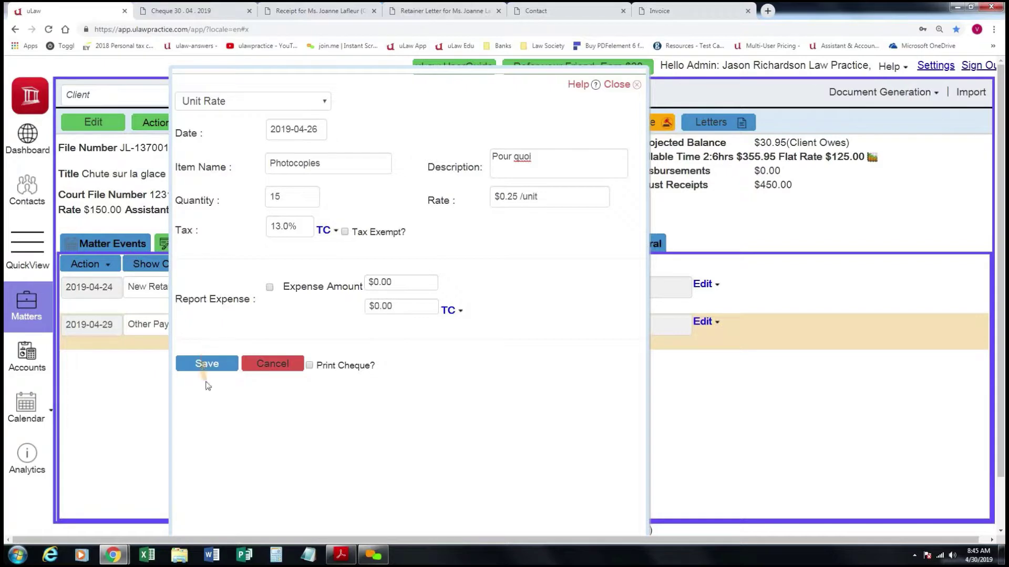
left_click(209, 364)
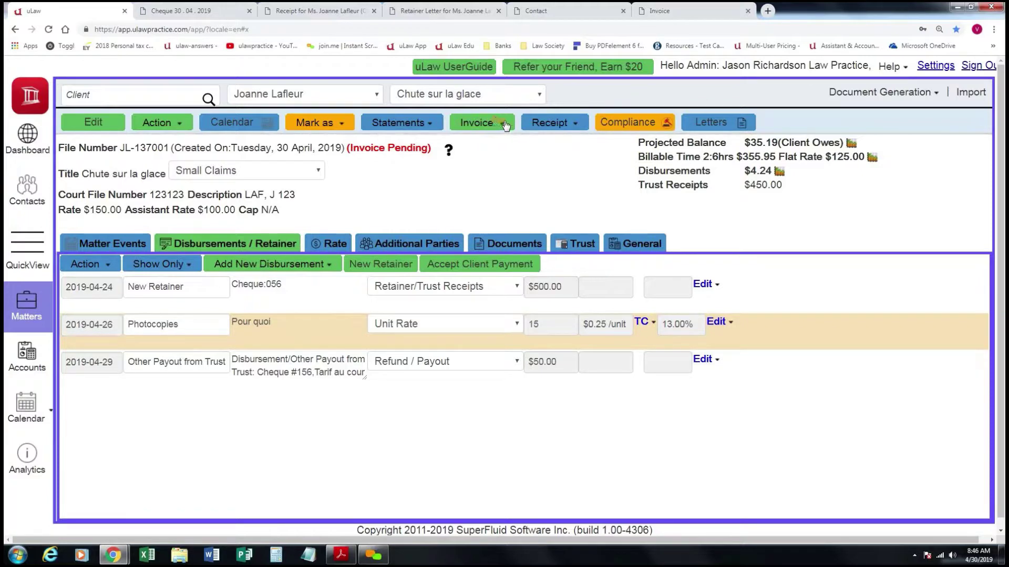
Open the Invoice dropdown on the Chute sur la glace matter.
left_click(504, 125)
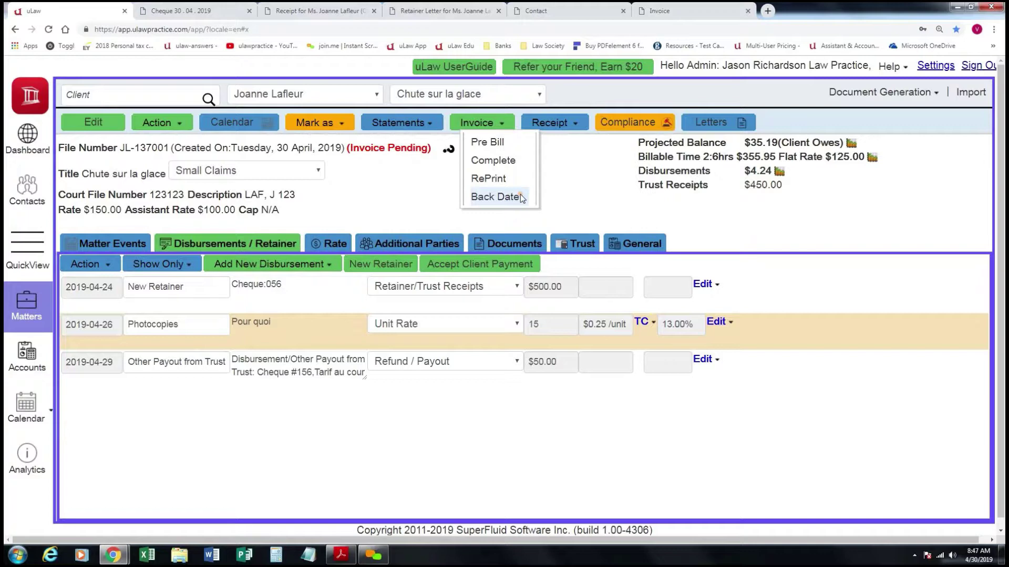
Try back-dating the invoice to 2019-04-15, then cancel it.
left_click(510, 199)
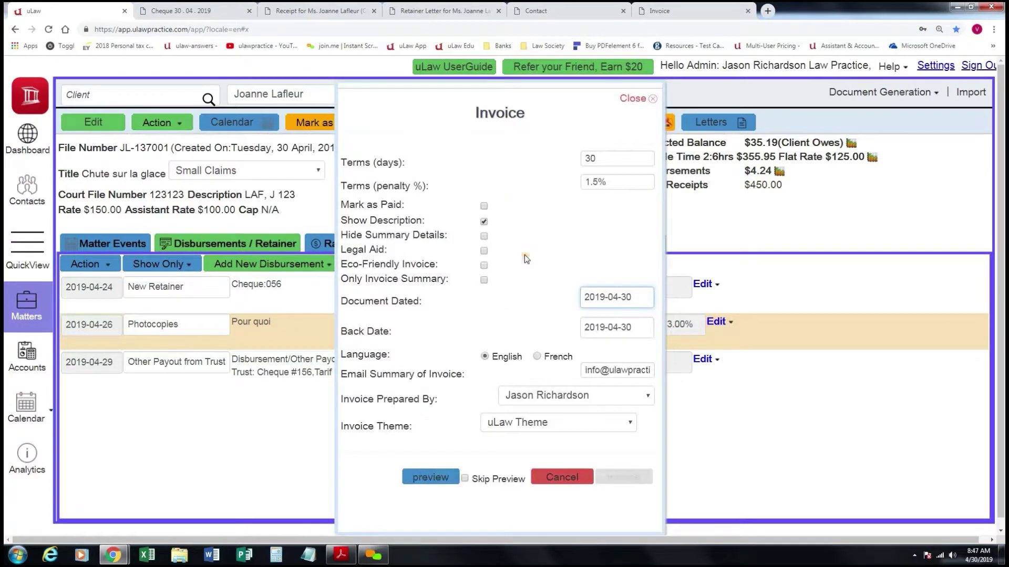
left_click(609, 296)
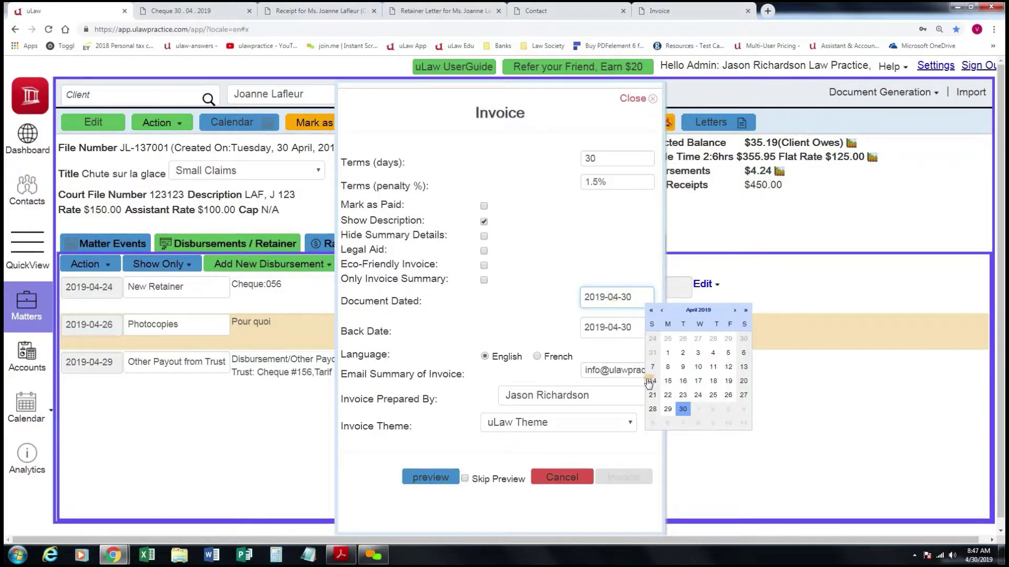
left_click(668, 381)
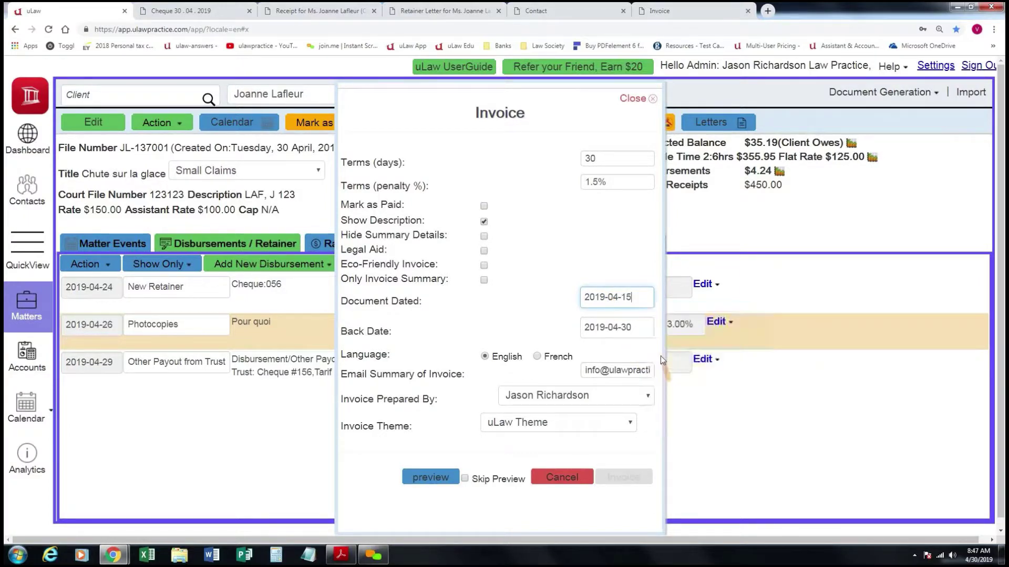
left_click(639, 327)
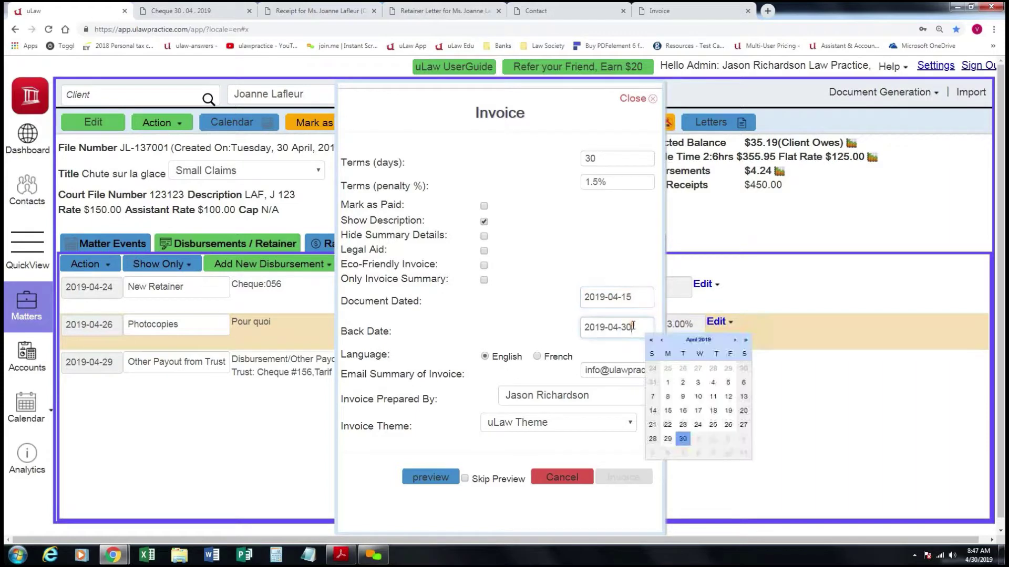
left_click(668, 411)
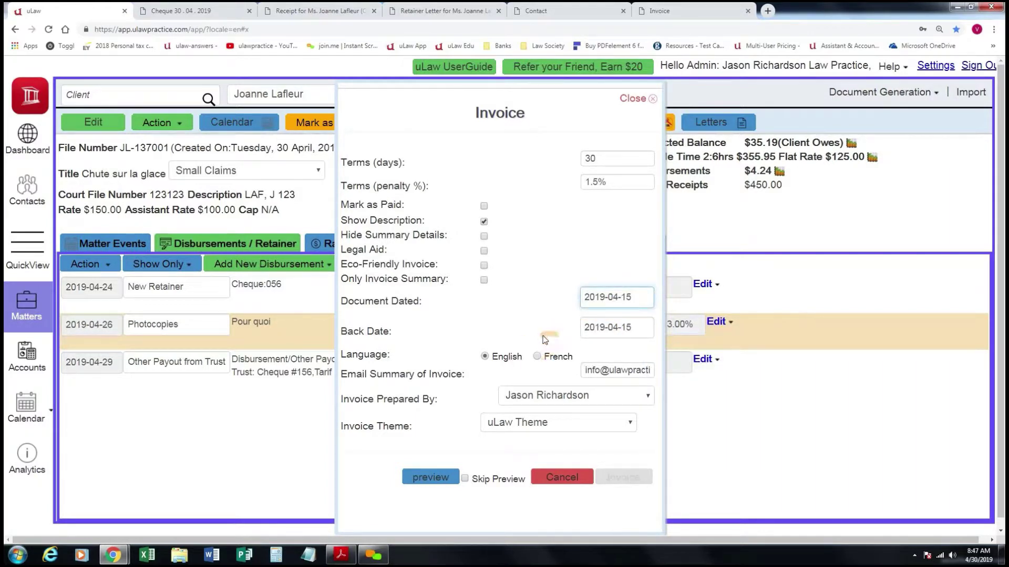
left_click(560, 476)
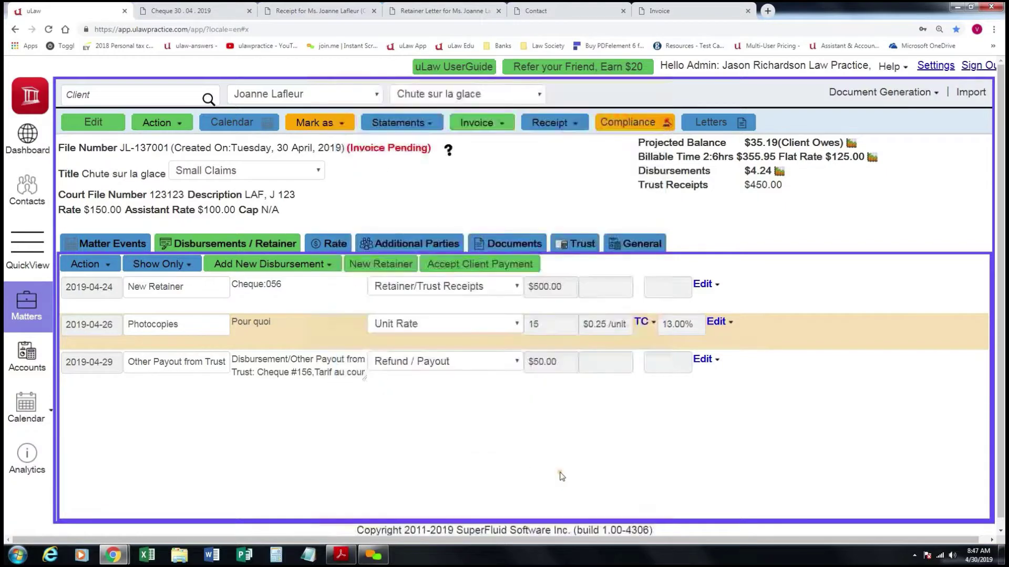
Open the Complete invoice settings dated 2019-04-30 and request the invoice preview.
left_click(503, 126)
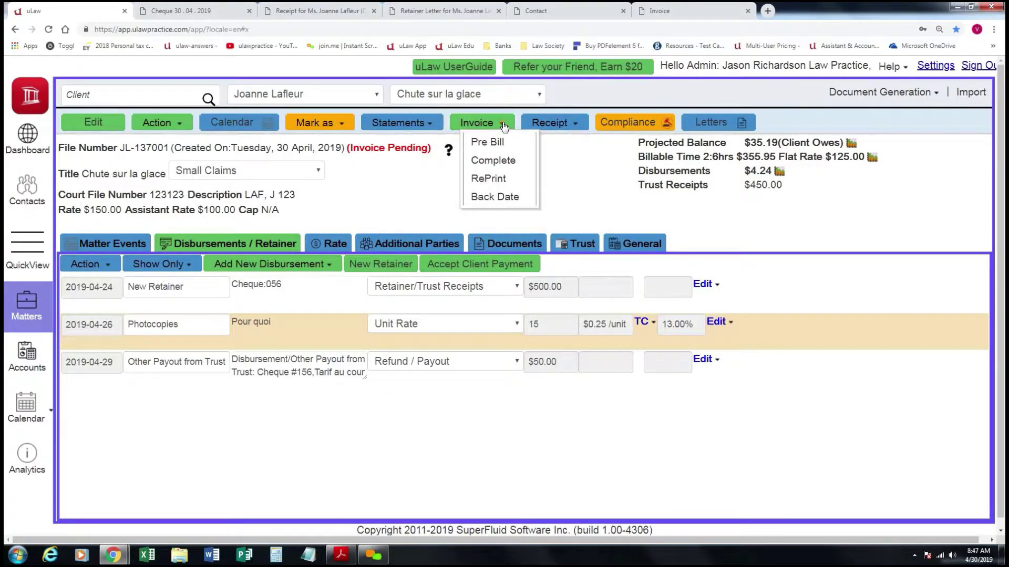
left_click(514, 162)
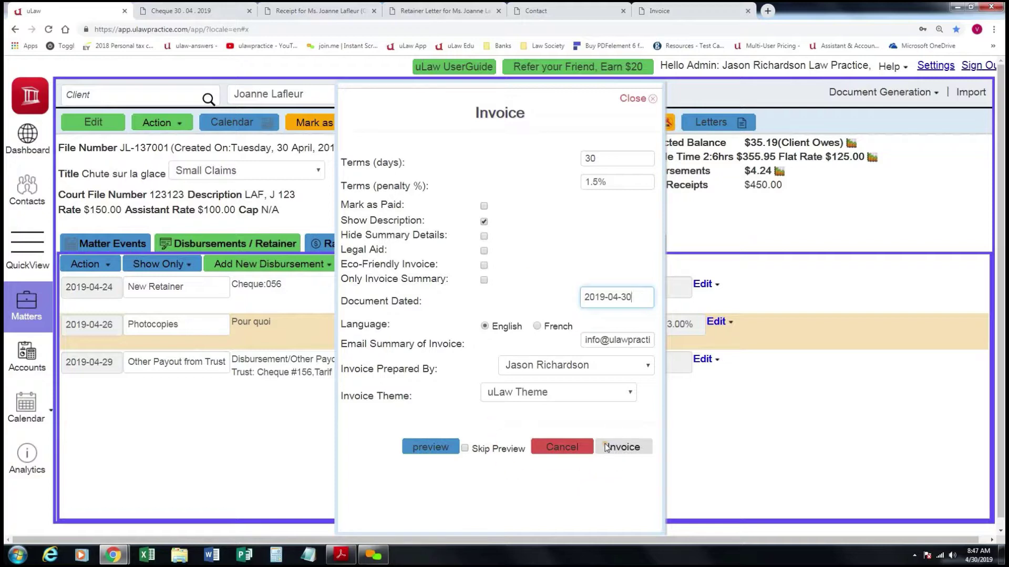
left_click_drag(605, 450, 645, 450)
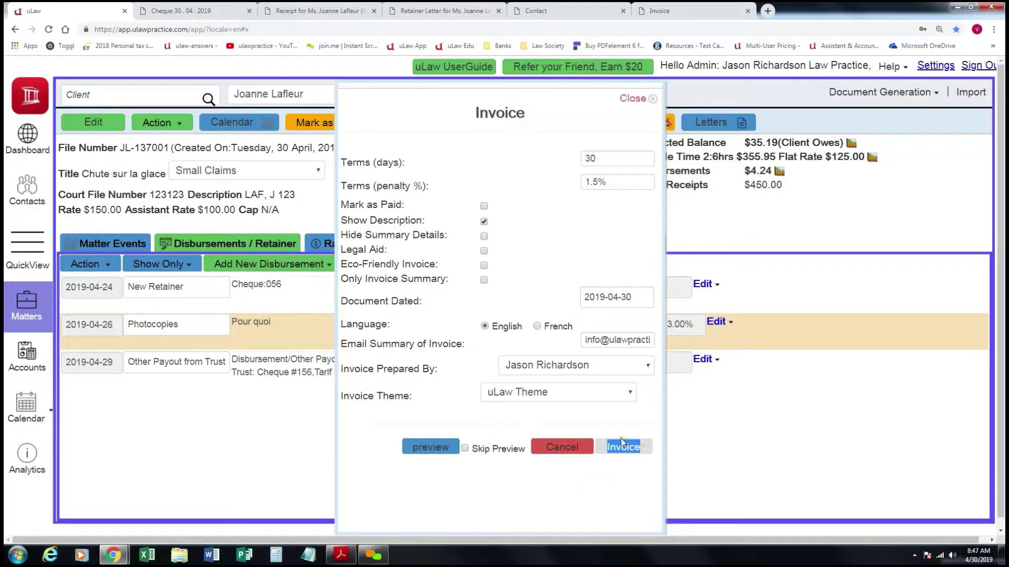
left_click(621, 439)
double_click(616, 448)
left_click(616, 449)
left_click(625, 441)
Preview the draft invoice PDF down to its totals: $35.19 due after $450.00 trust receipts.
left_click(427, 444)
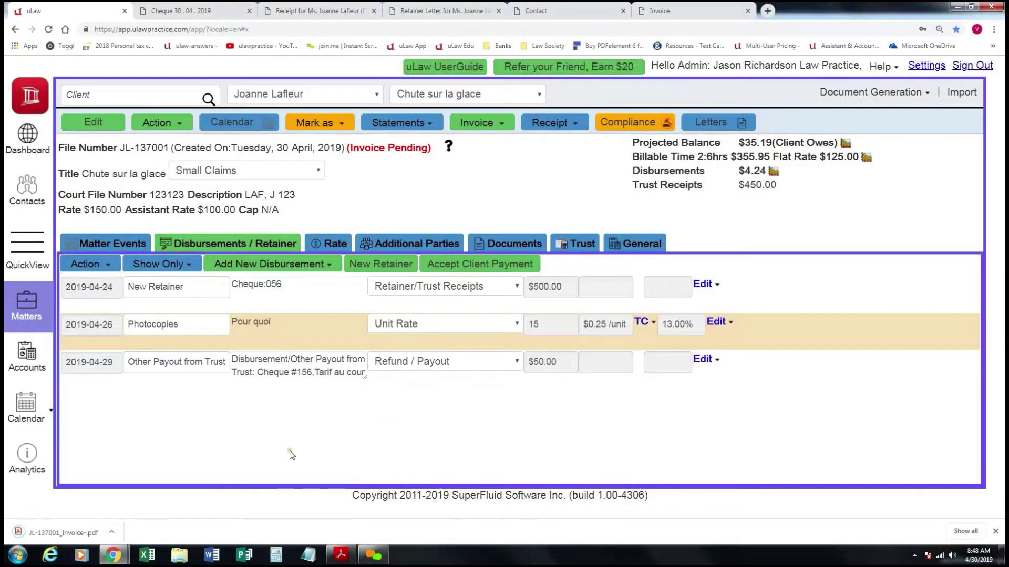
left_click(86, 530)
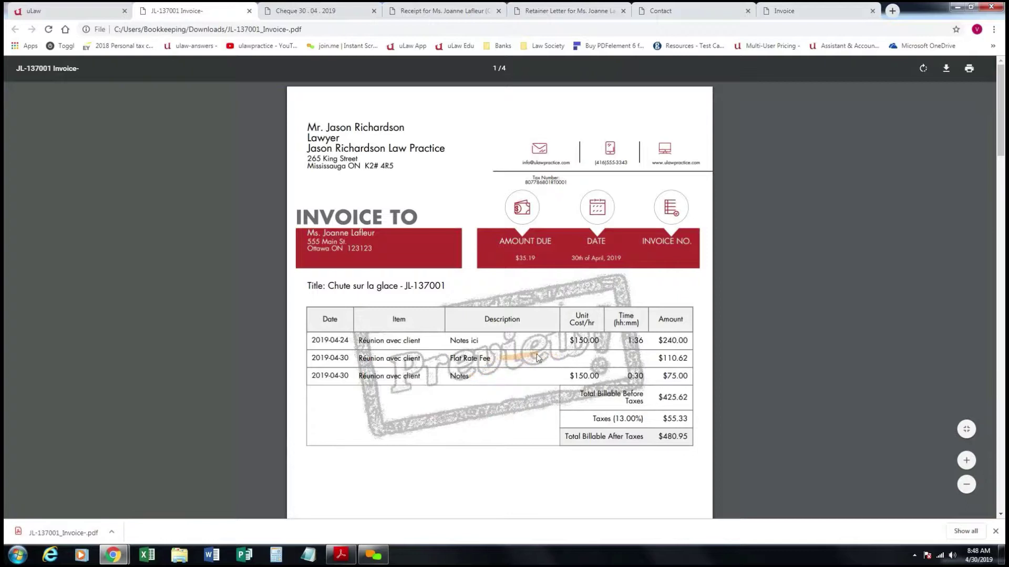
scroll(549, 348, "down", 1)
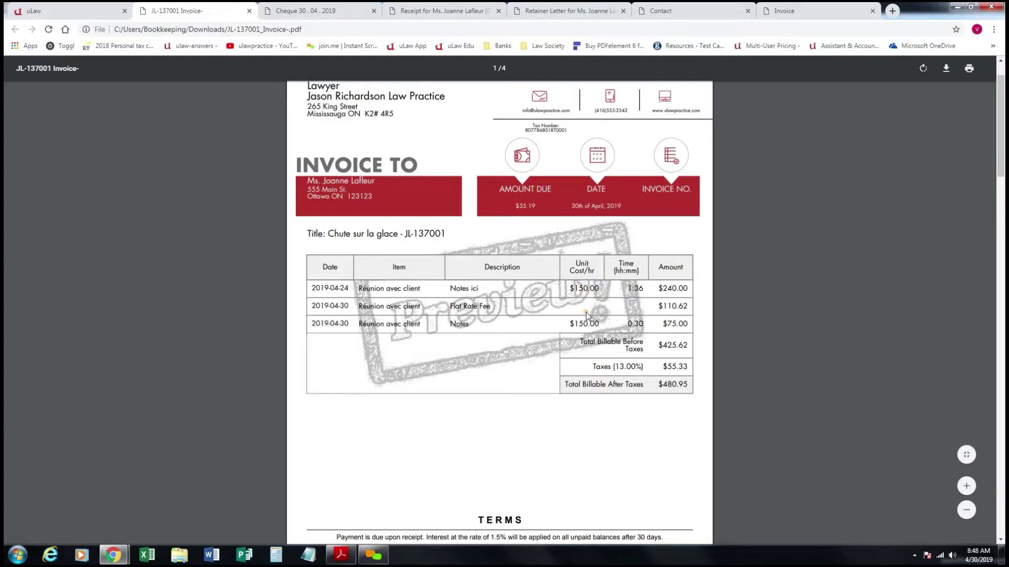
scroll(580, 333, "down", 1)
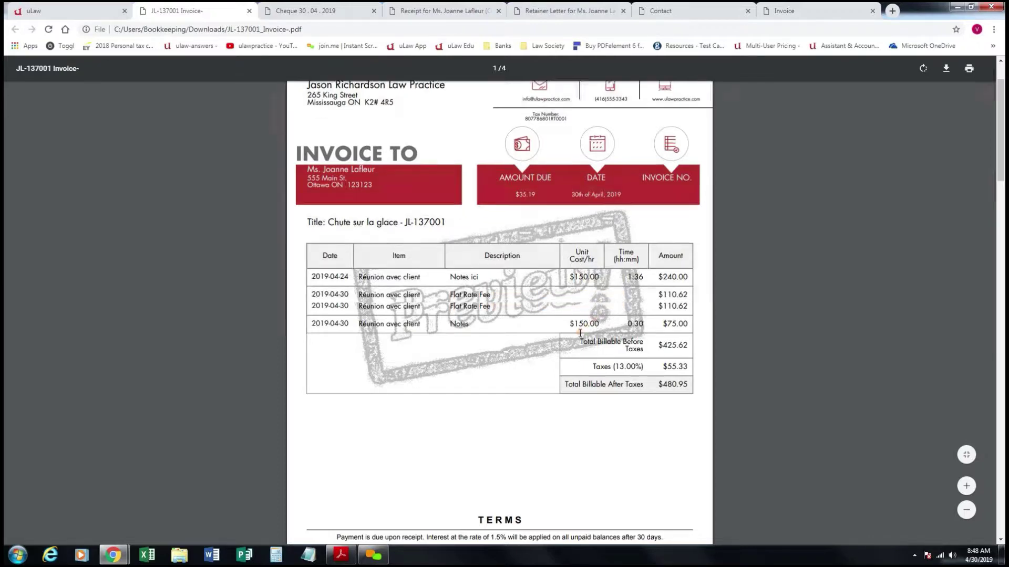
scroll(580, 332, "down", 7)
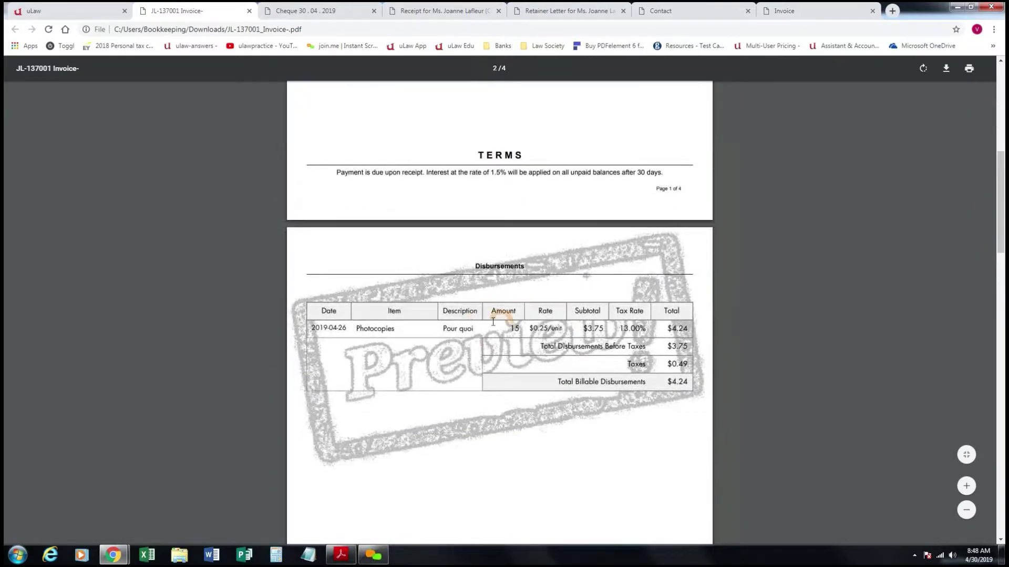
scroll(494, 337, "down", 8)
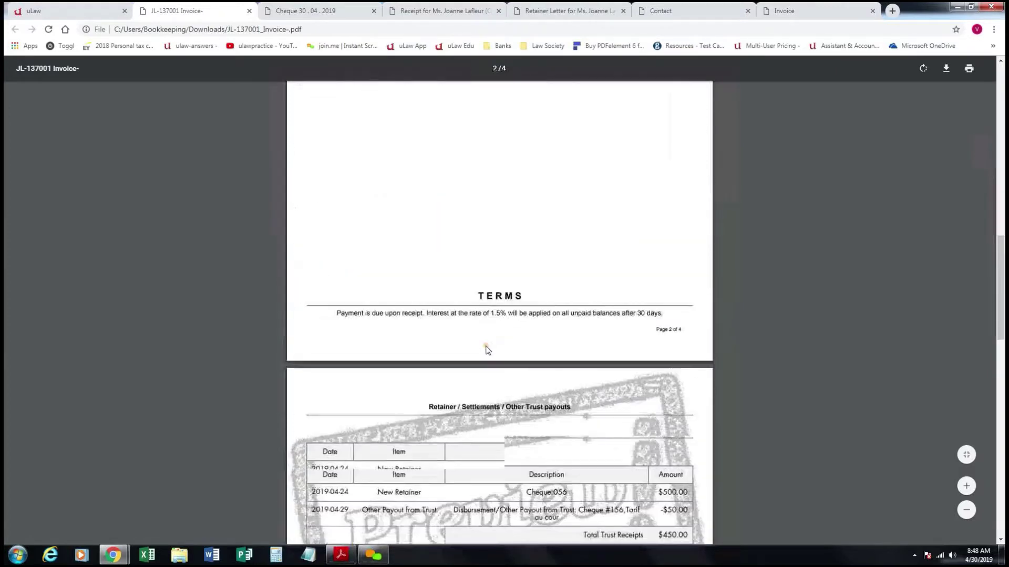
scroll(487, 349, "down", 3)
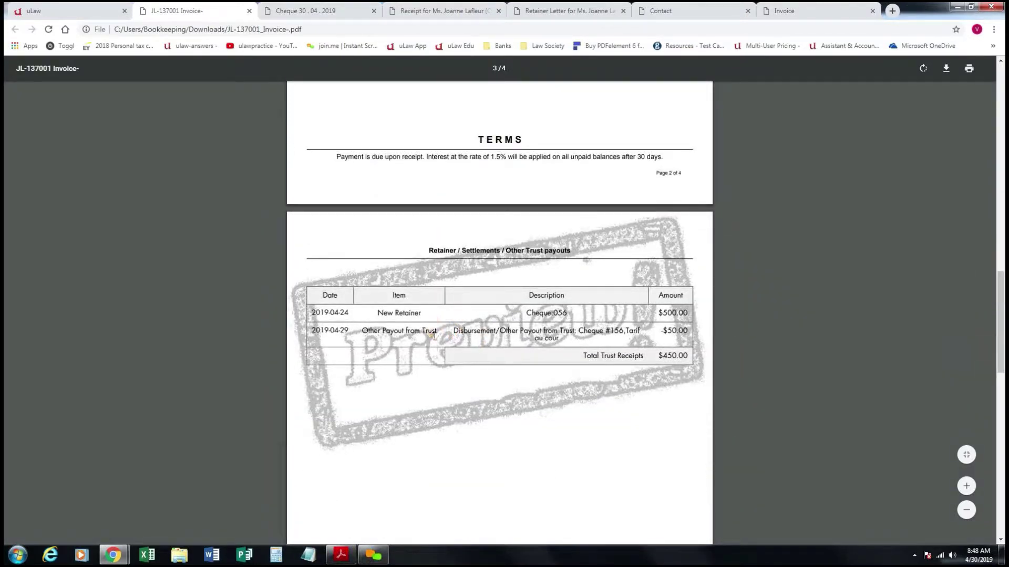
scroll(435, 337, "down", 10)
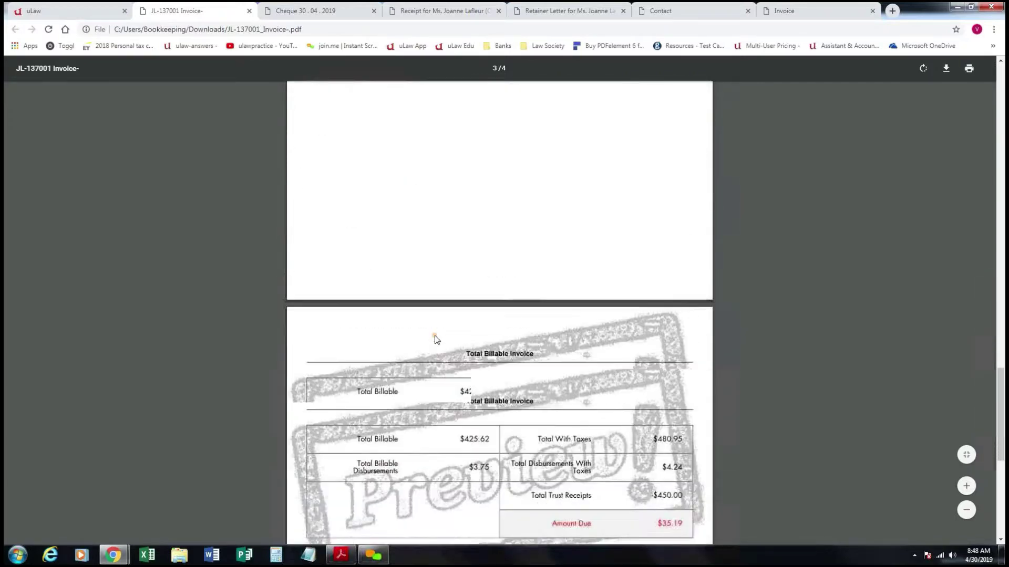
scroll(436, 339, "down", 1)
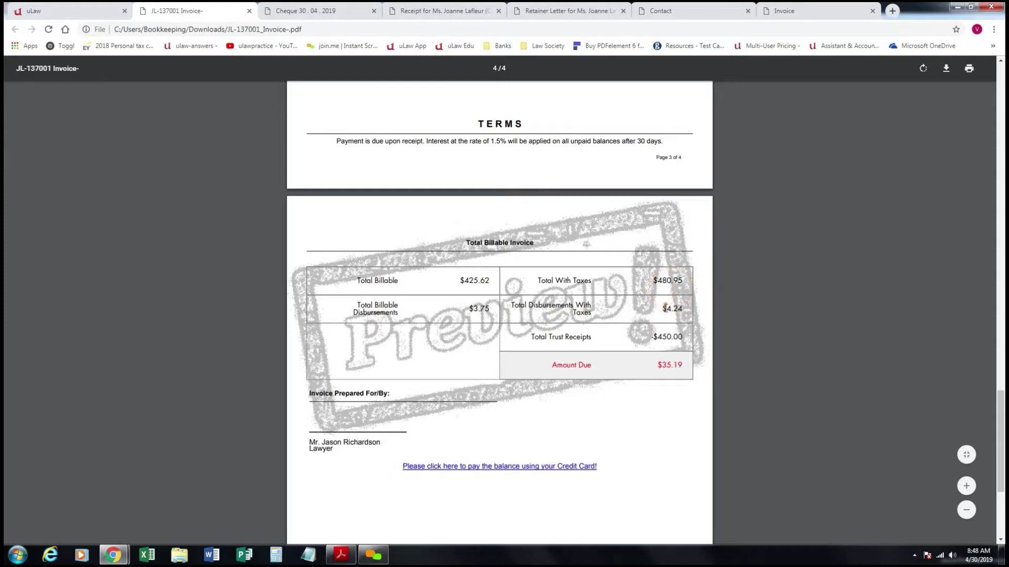
Move between the invoice PDF and uLaw, ending back on the matter page.
left_click(655, 335)
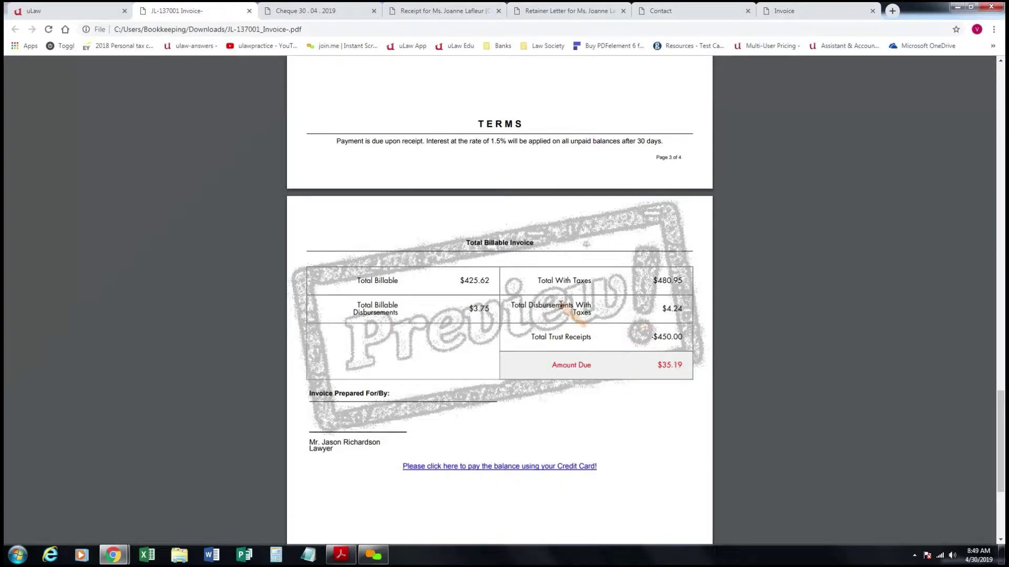
left_click(80, 6)
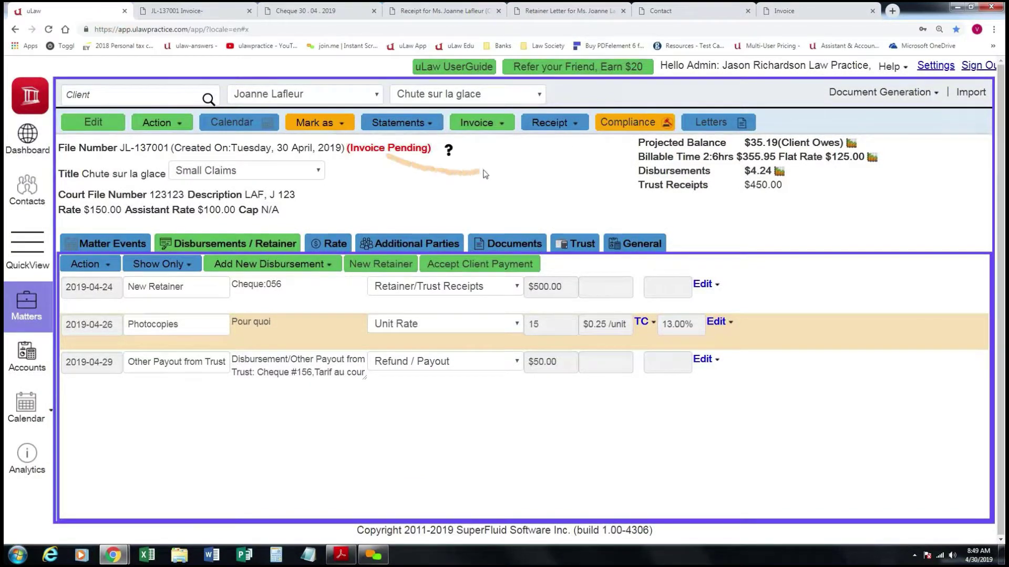
left_click(204, 12)
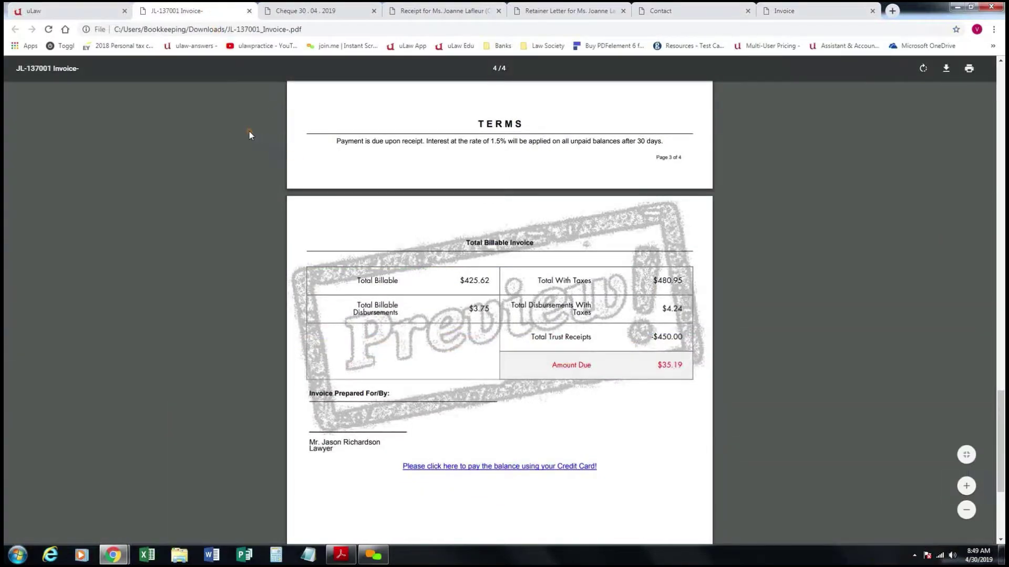
left_click(102, 12)
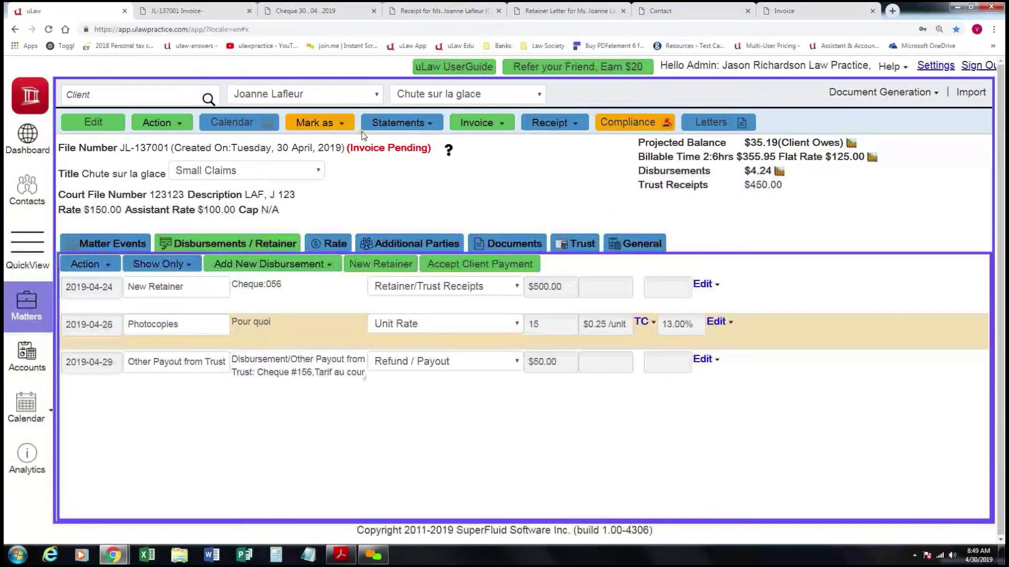
Complete the pending invoice, then download and open the issued invoice PDF showing $35.19 due.
left_click(503, 123)
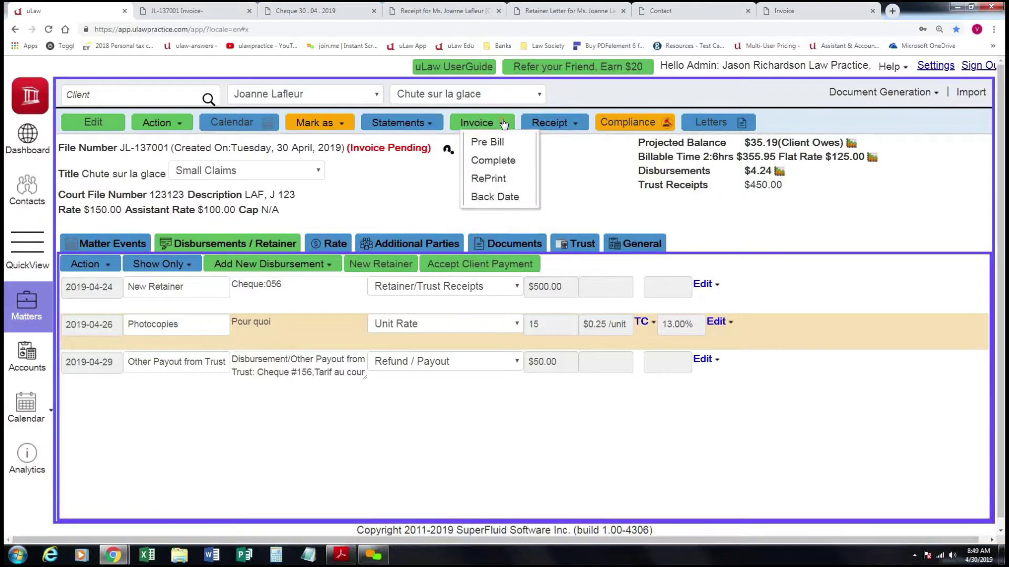
left_click(498, 162)
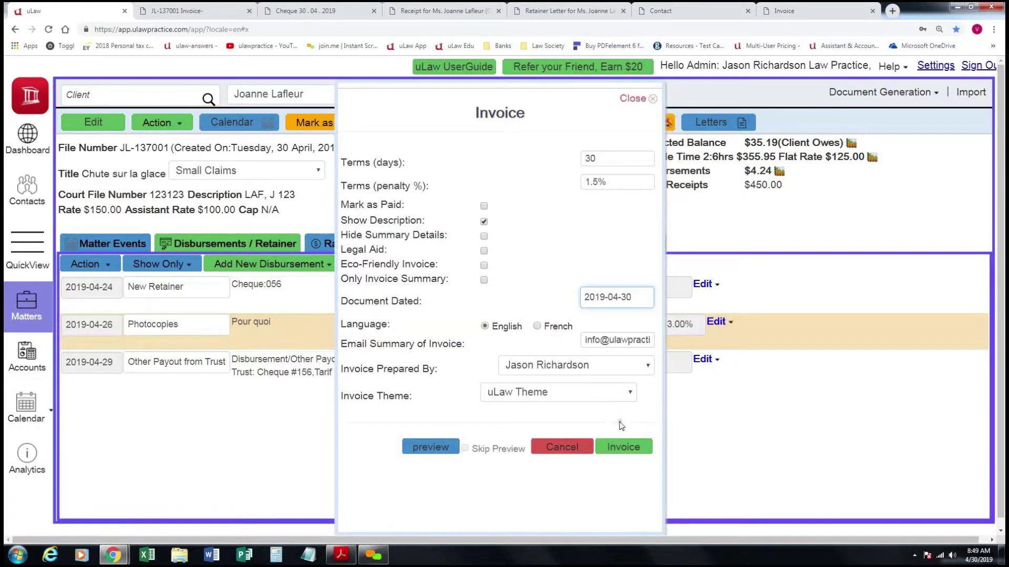
left_click(634, 447)
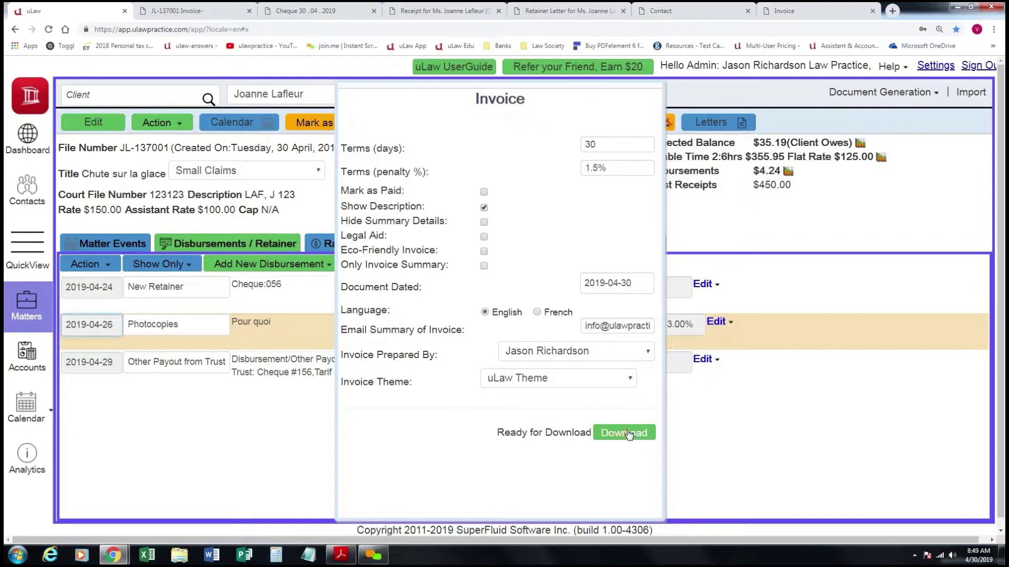
left_click(613, 439)
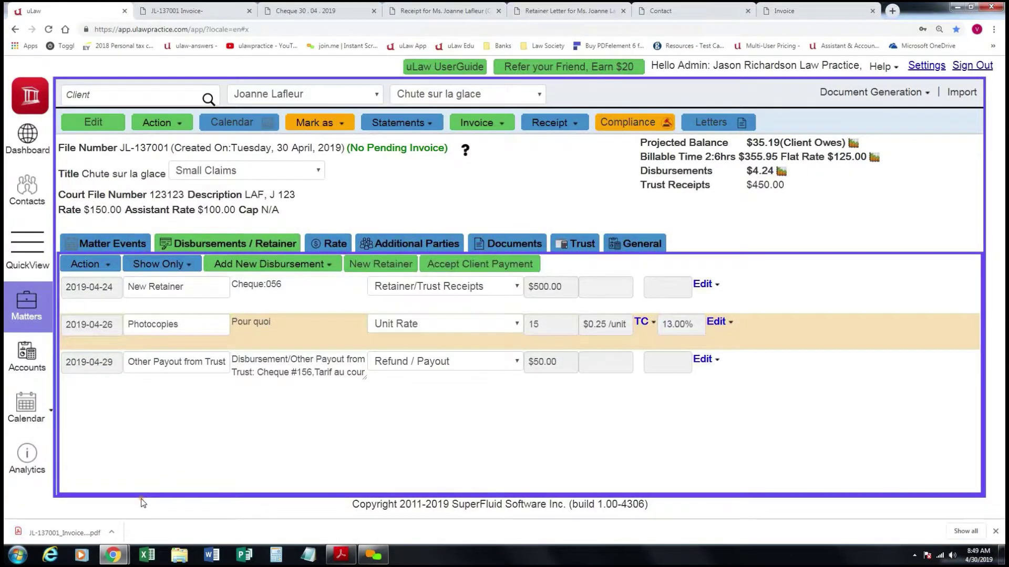
left_click(74, 532)
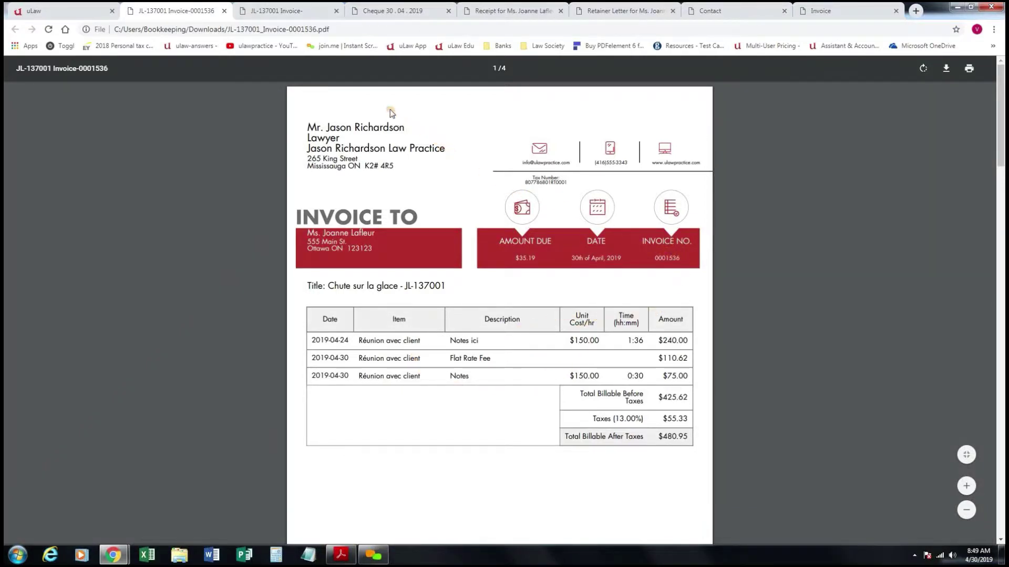
Return to the Chute sur la glace matter page, now showing No Pending Invoice.
left_click(69, 10)
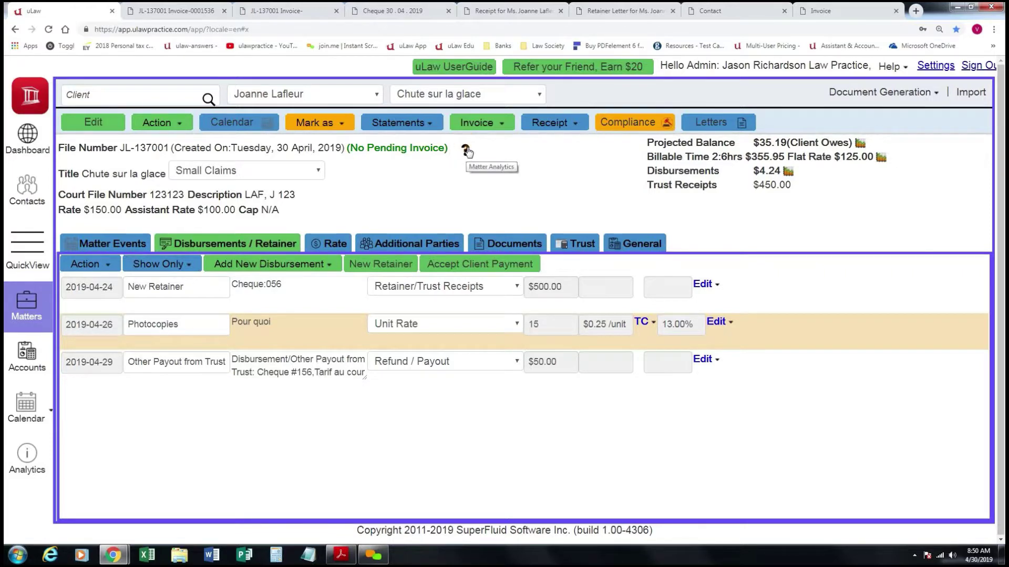
Review the matter analytics, noting $35.19 still owing, and start the $450.00 pending trust transfer.
left_click(466, 151)
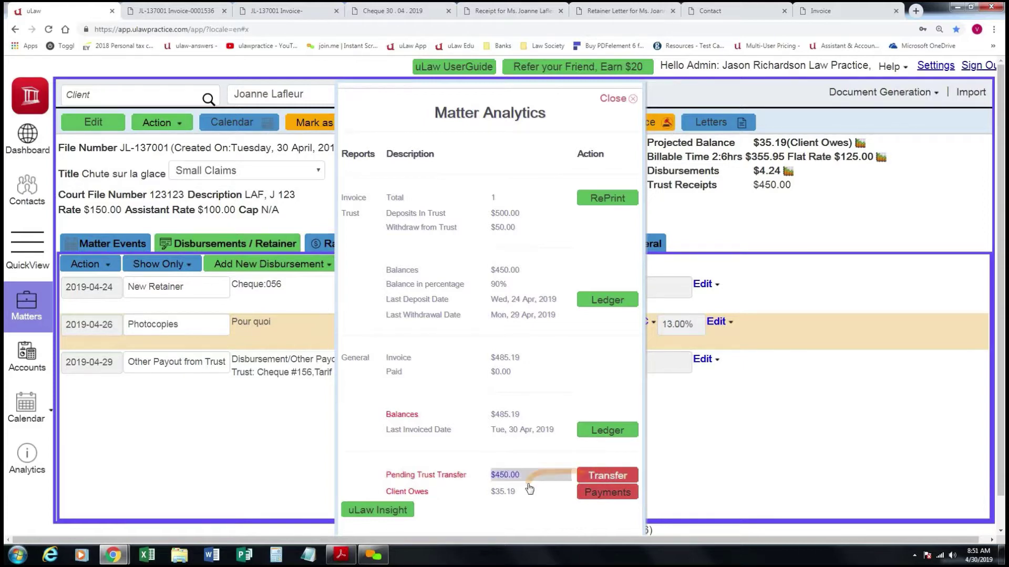
left_click(493, 493)
left_click_drag(493, 506, 535, 496)
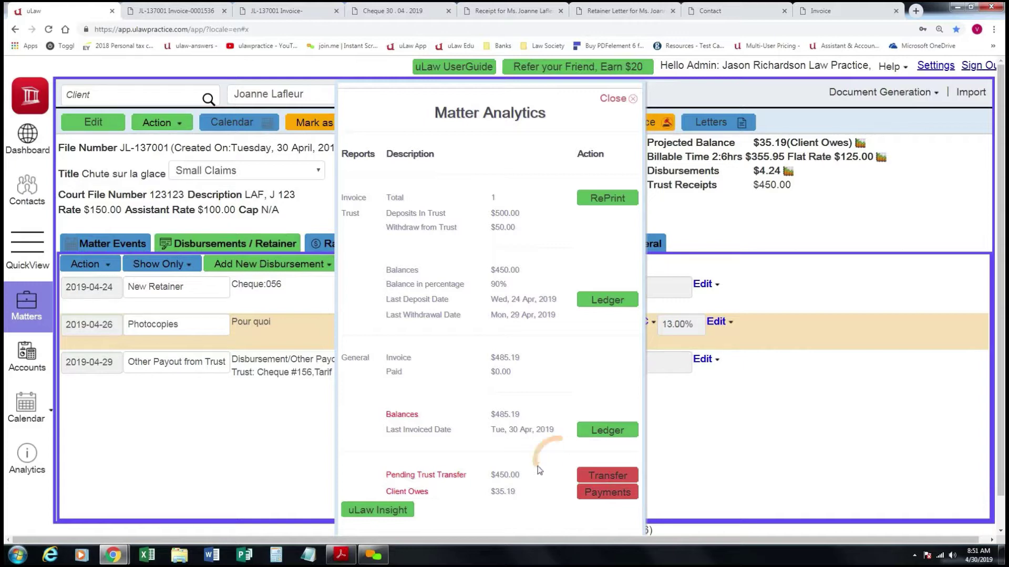
left_click(607, 476)
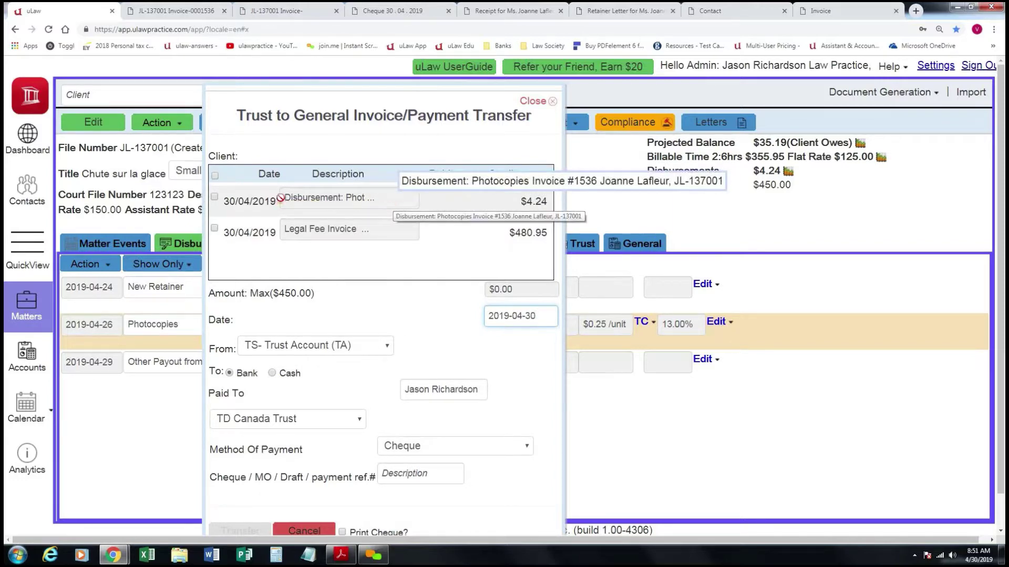
Select both invoice items for payment from trust, confirming the $450.00 transfer amount.
left_click(216, 177)
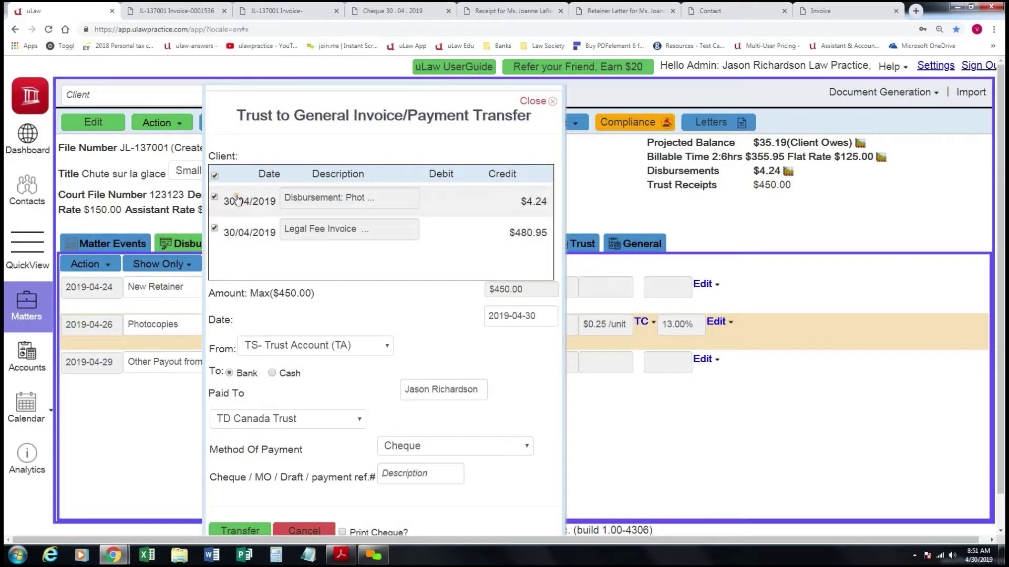
left_click(534, 290)
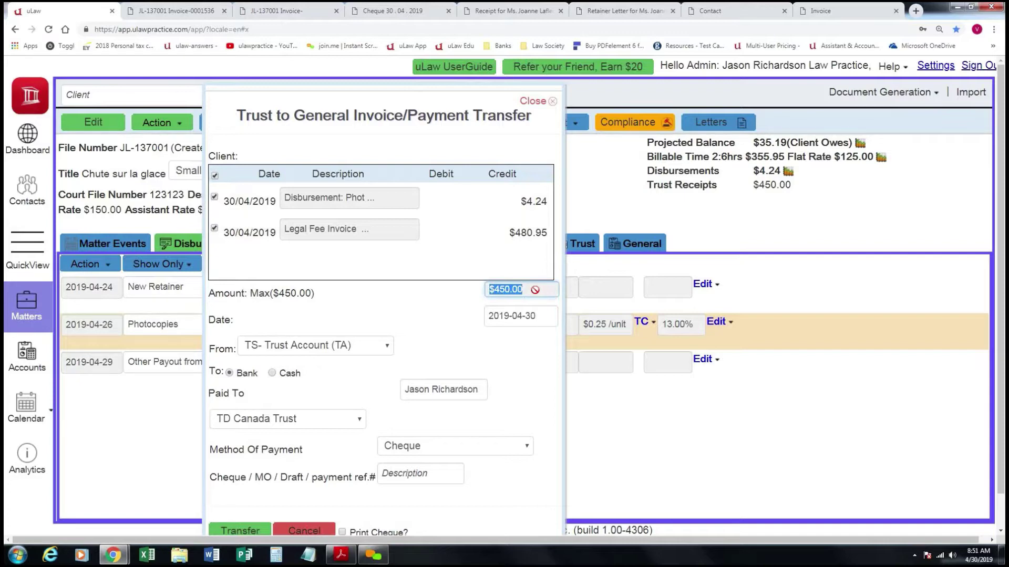
left_click(524, 291)
left_click_drag(531, 290, 458, 286)
left_click(422, 291)
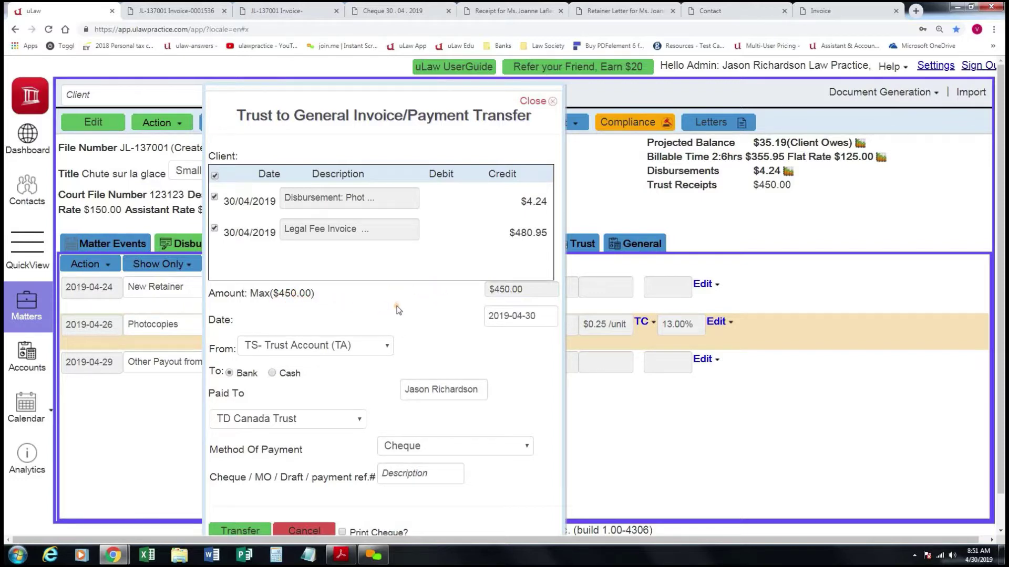
Transfer from Pooled Trust Account to TD Bank general by Electronic Fund Transfer, reference 123456.
left_click(373, 349)
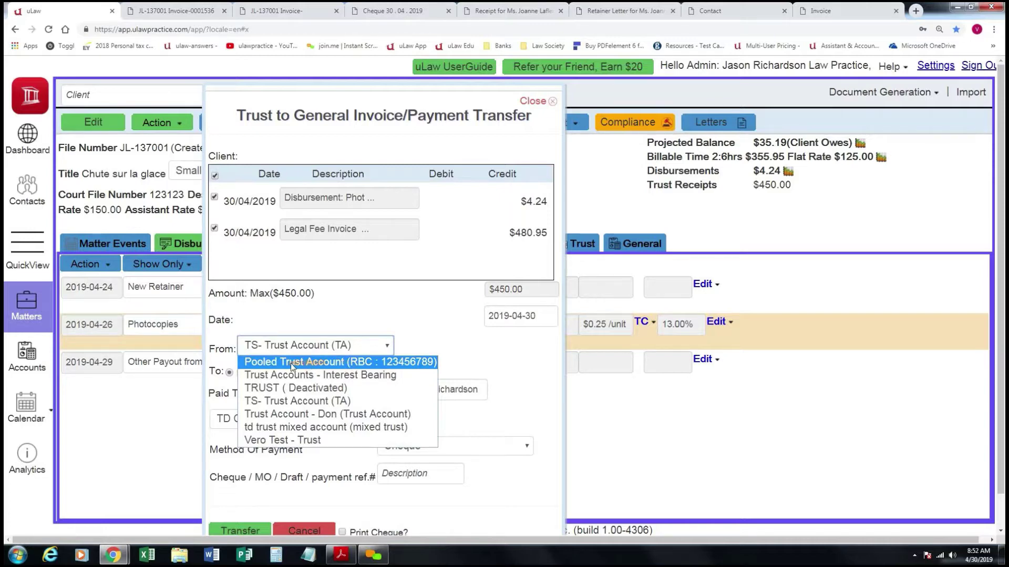
left_click(327, 362)
left_click(323, 419)
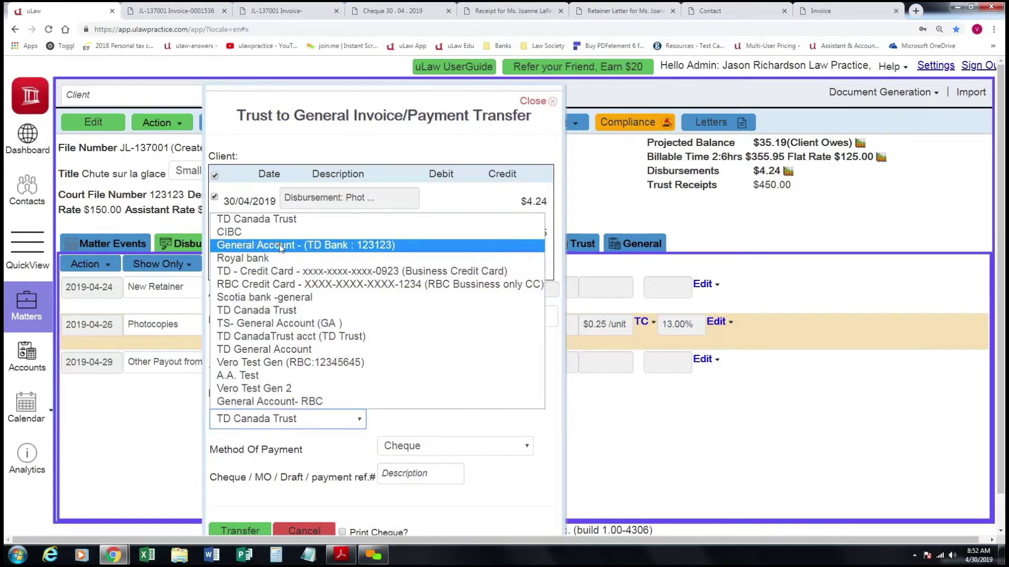
left_click(298, 246)
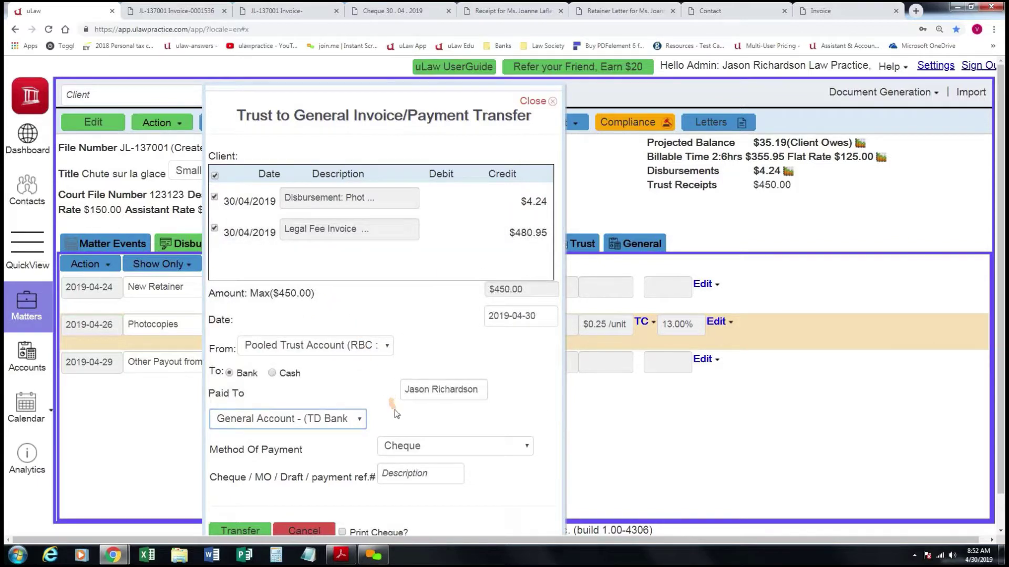
left_click(504, 446)
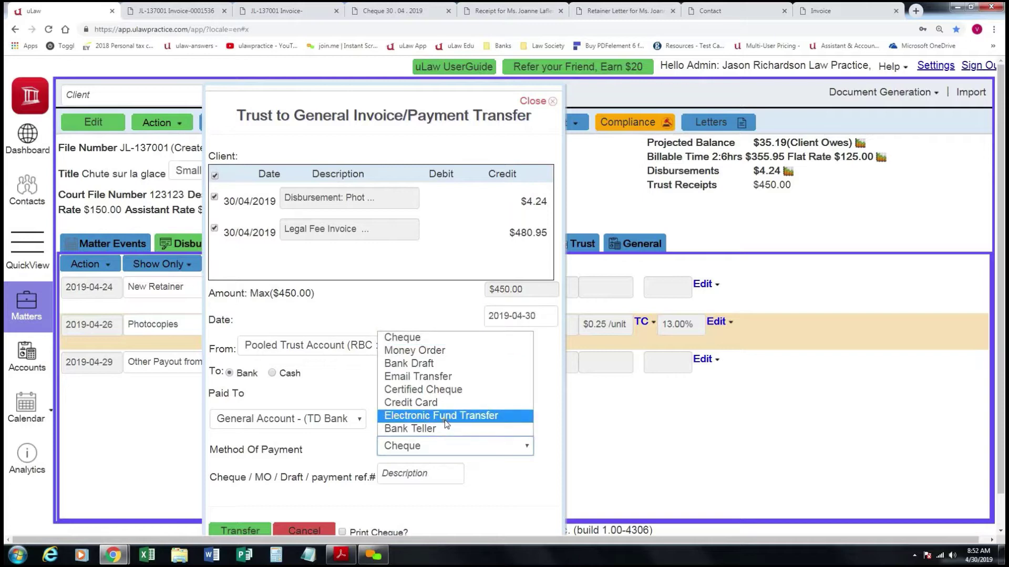
left_click(480, 419)
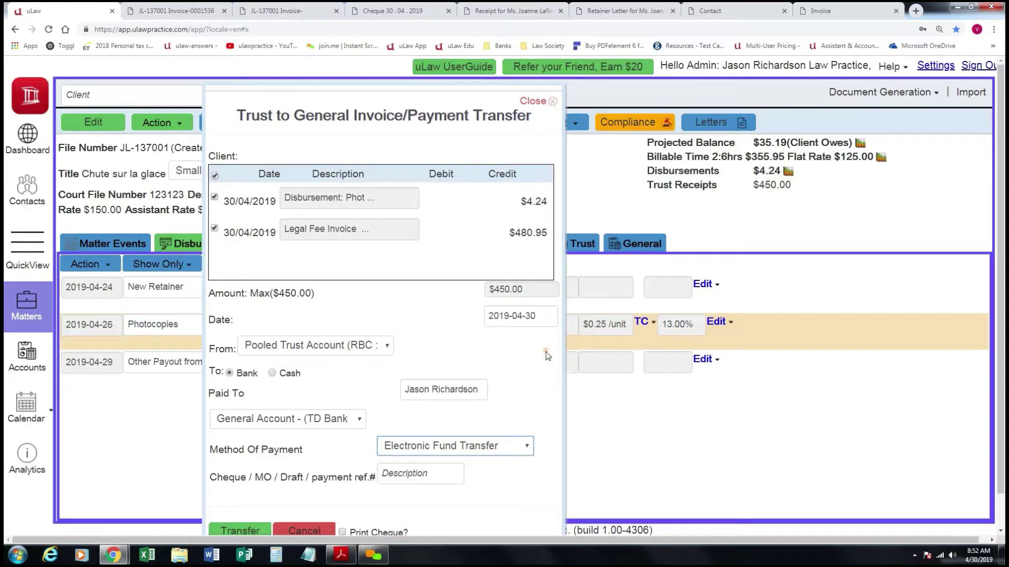
left_click(425, 473)
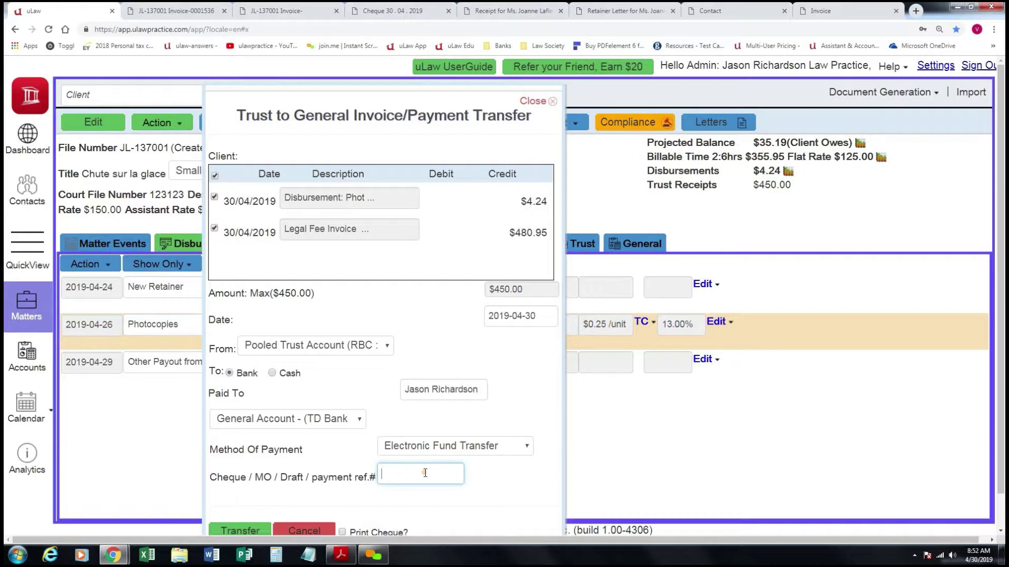
type("123456")
scroll(427, 478, "down", 1)
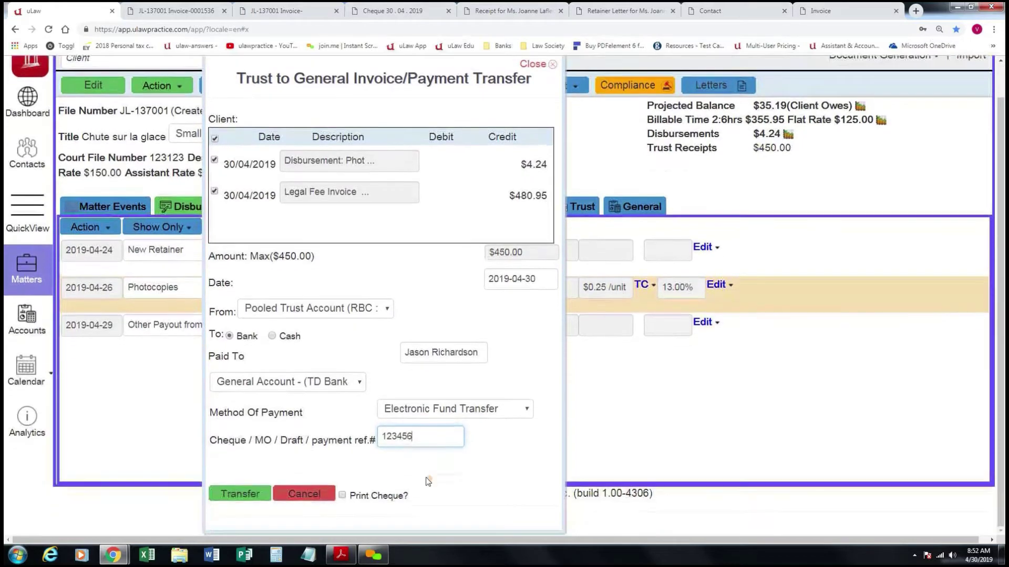
left_click(242, 494)
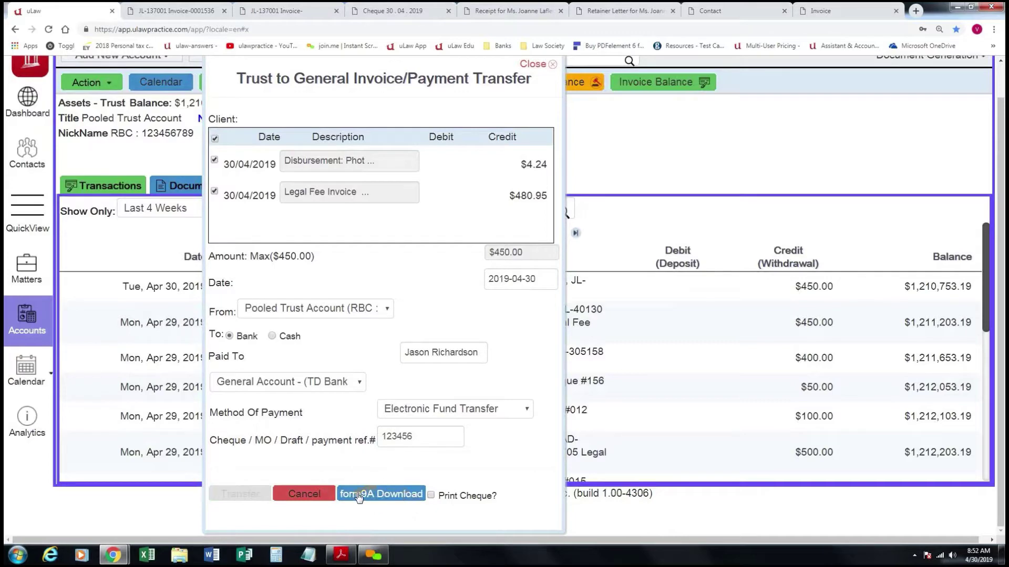
Download the Form 9A requisition for the $450.00 trust transfer and open its PDF.
left_click(389, 495)
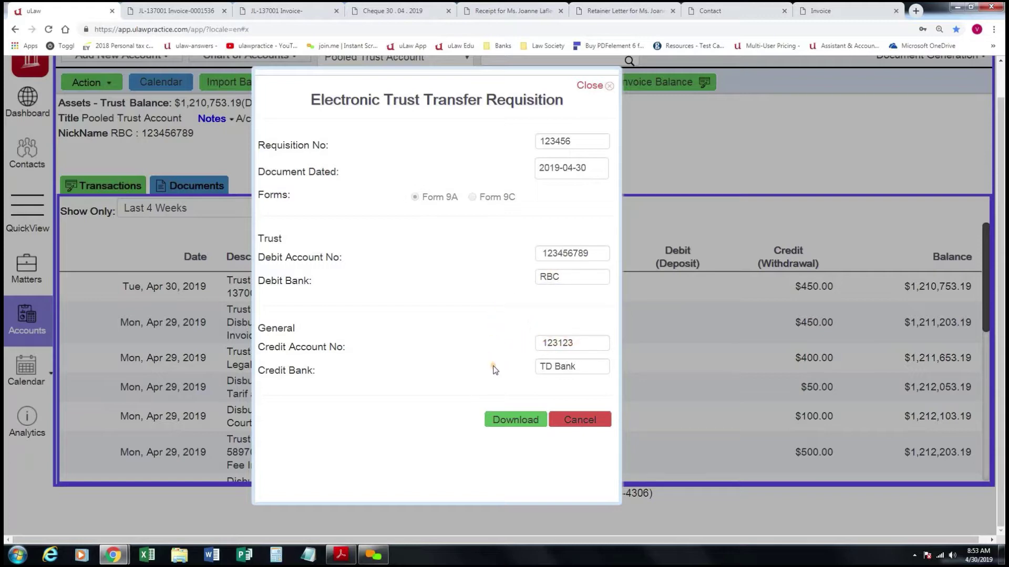
left_click(506, 421)
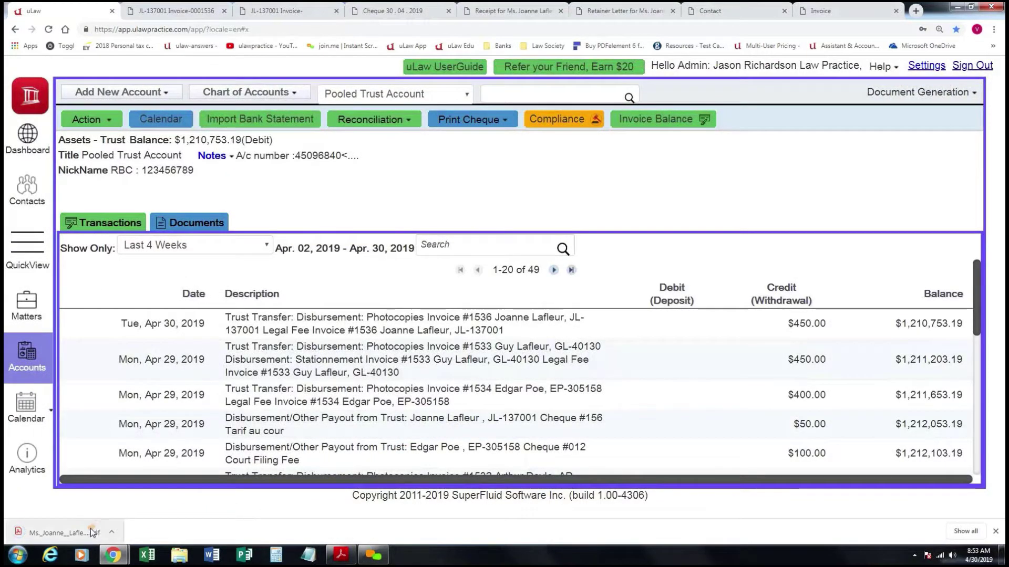
left_click(91, 532)
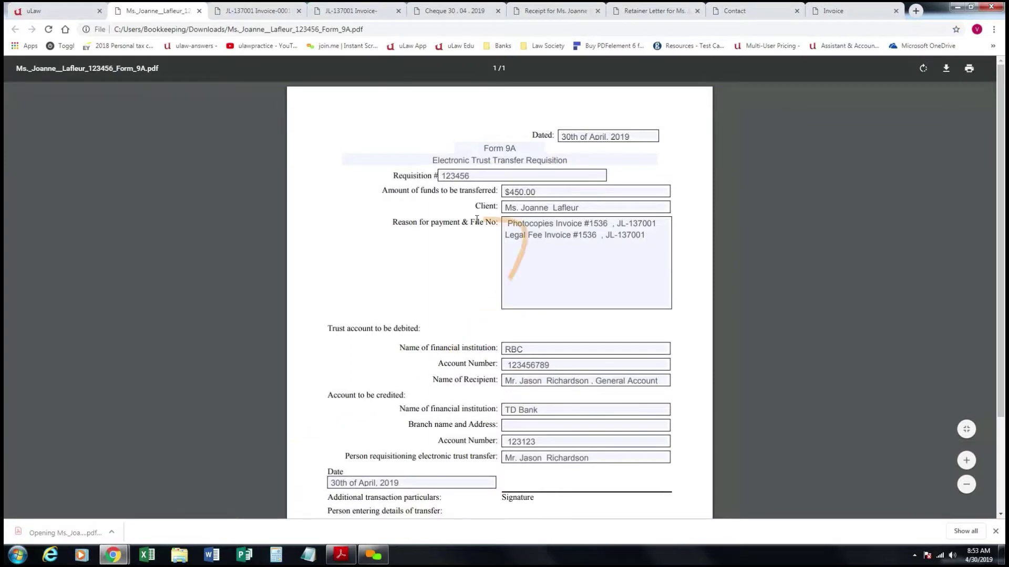
Look over the Form 9A PDF, then return to the Pooled Trust Account transactions in uLaw.
scroll(480, 339, "down", 2)
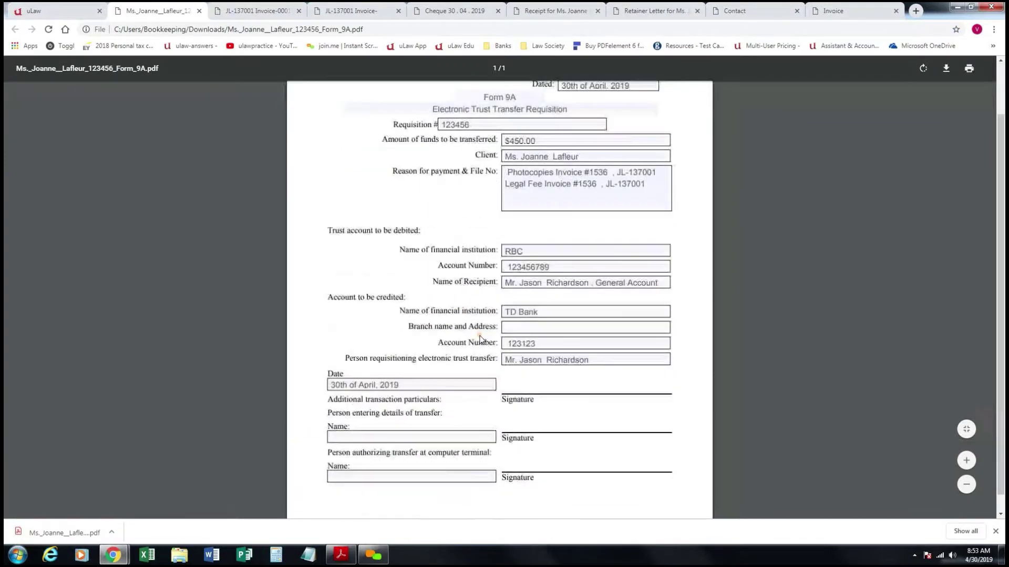
scroll(479, 339, "up", 2)
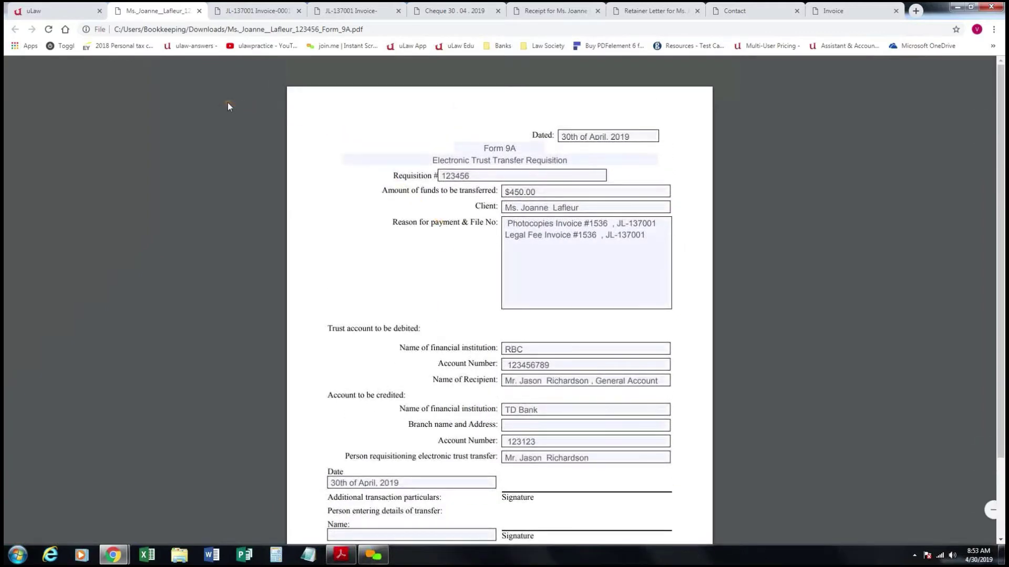
left_click(65, 8)
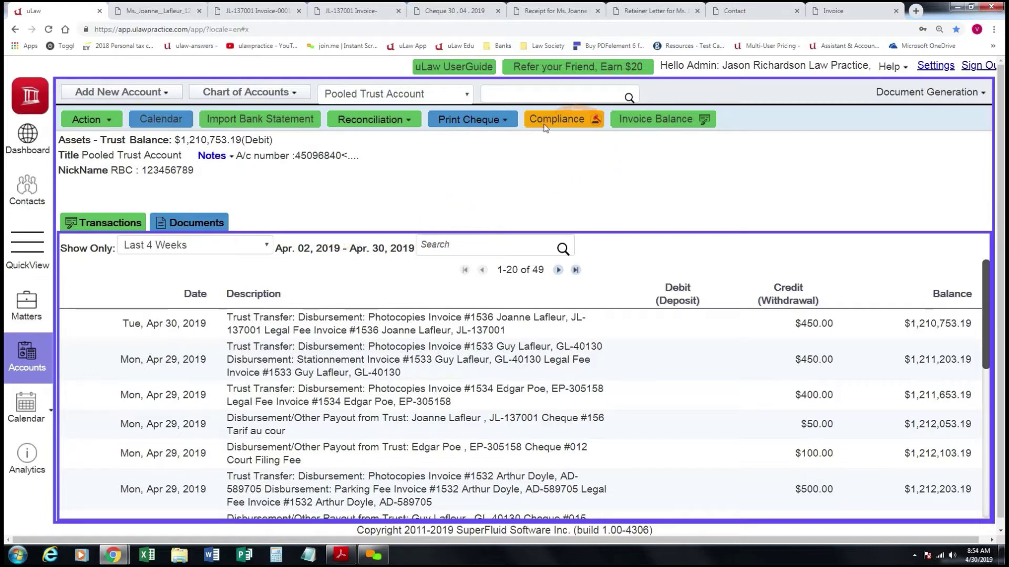
Download the client's trust ledger for all transactions as PDF and open it.
left_click(573, 124)
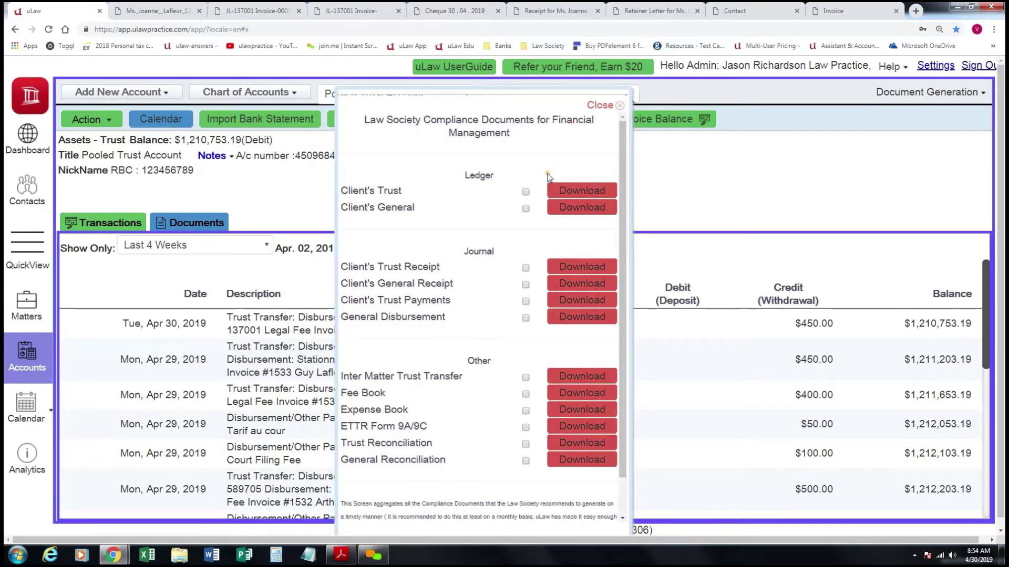
left_click(574, 192)
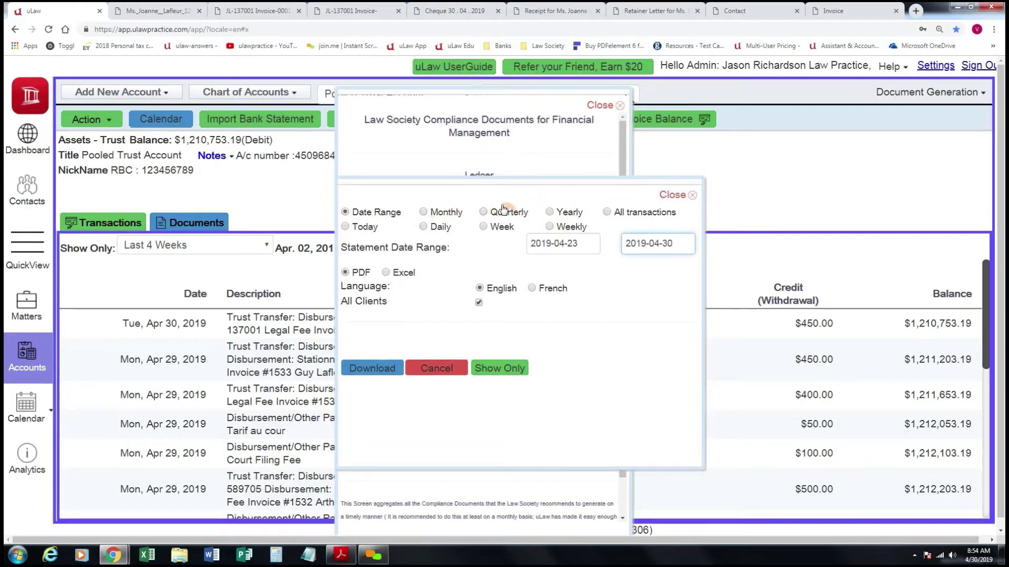
left_click(607, 212)
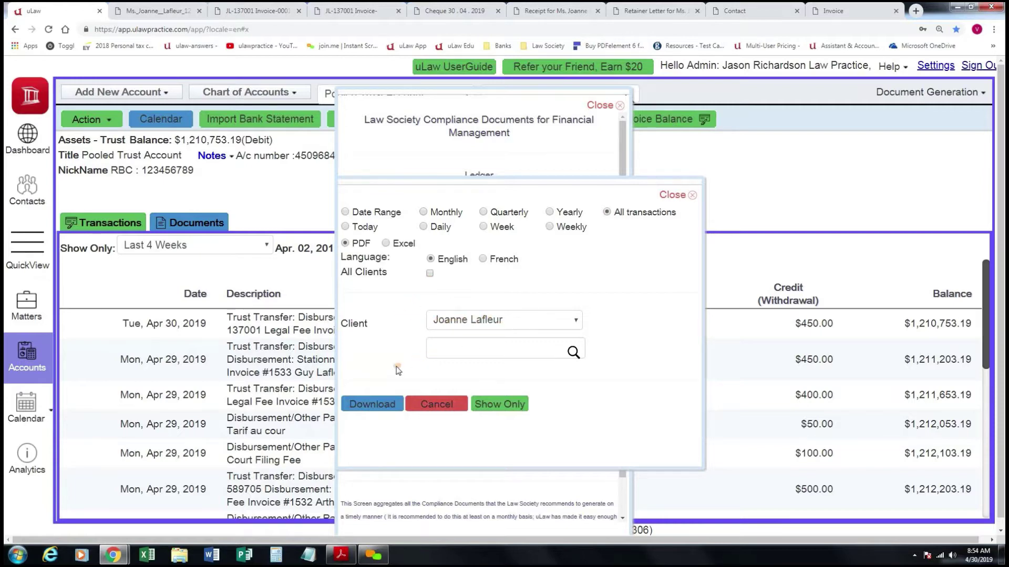
left_click(372, 406)
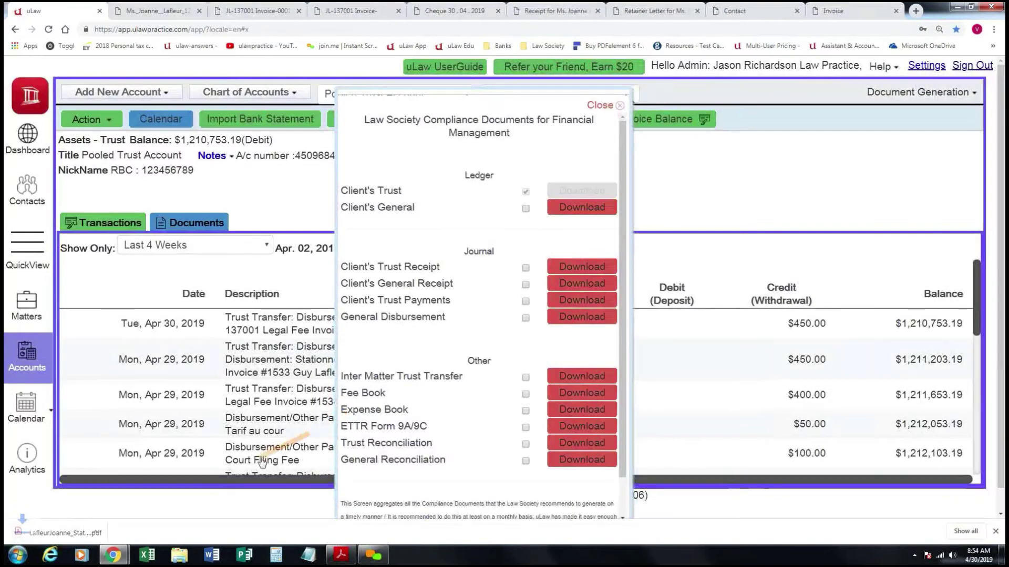
left_click(62, 536)
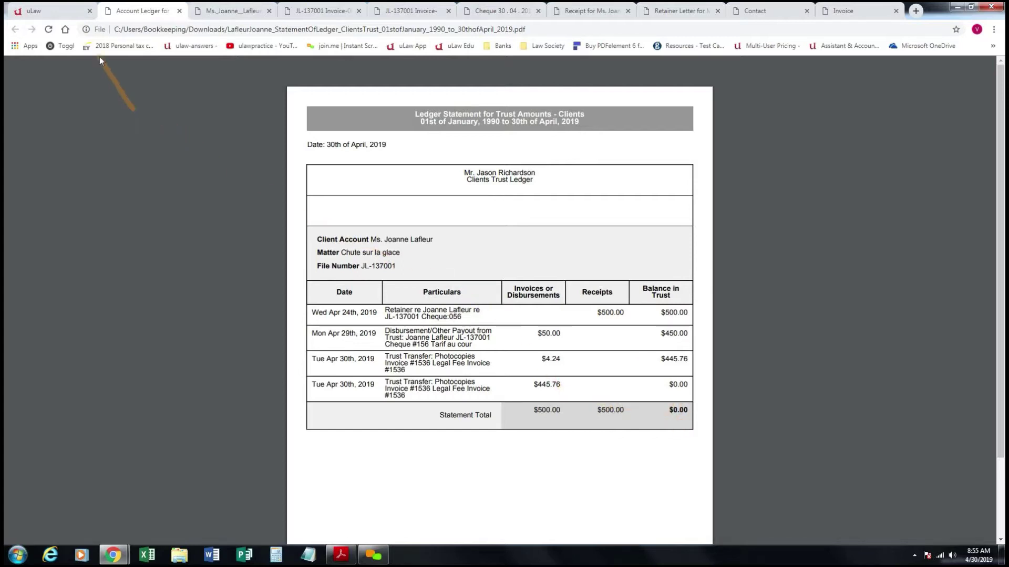
Close the Compliance panel, reopen the Chute sur la glace matter, and list its statement types.
left_click(62, 14)
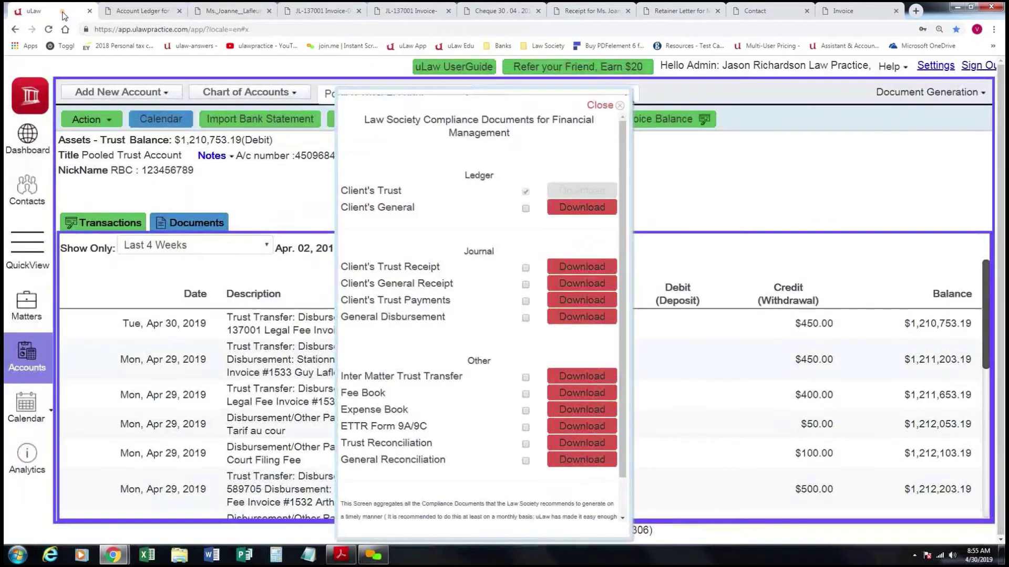
left_click(597, 106)
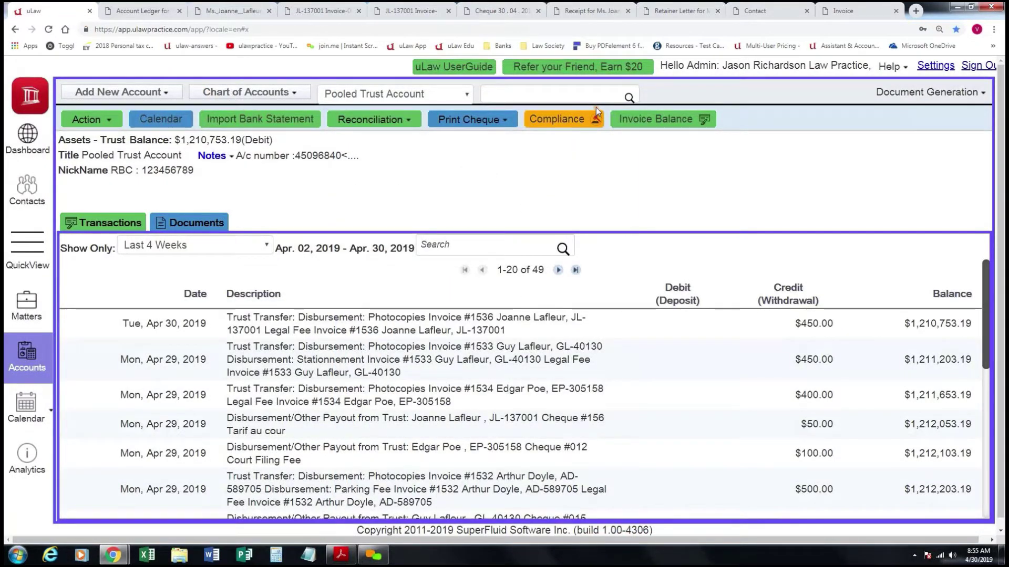
left_click(30, 301)
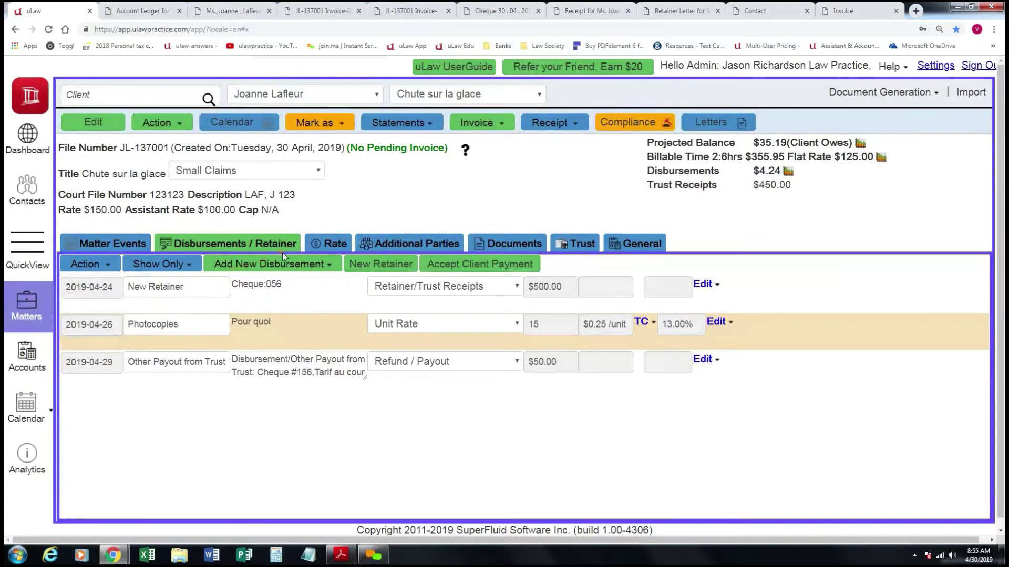
left_click(430, 126)
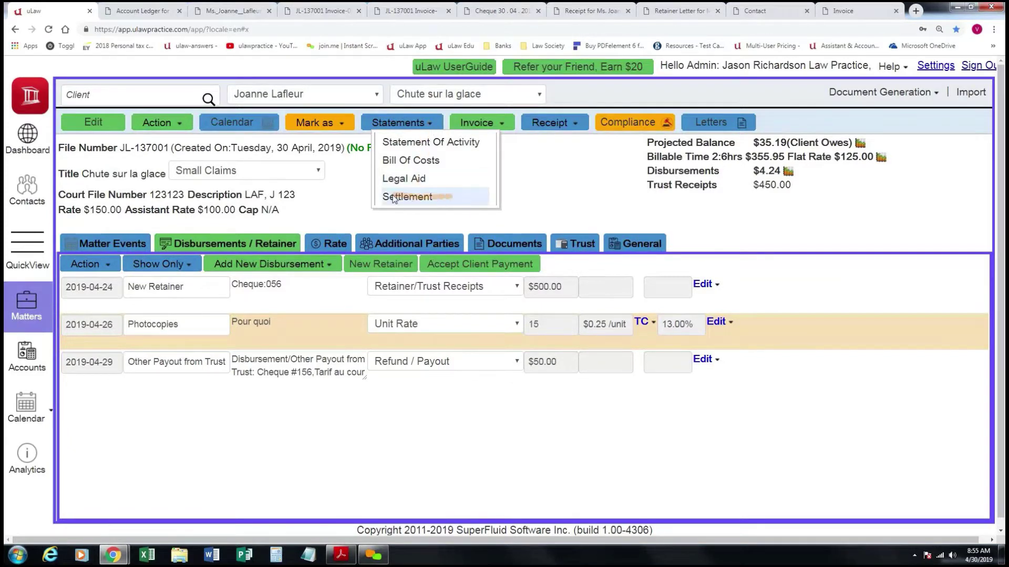
Download the Settlement of Matter and Accounts report dated 2019-04-30 and open the PDF.
left_click(430, 196)
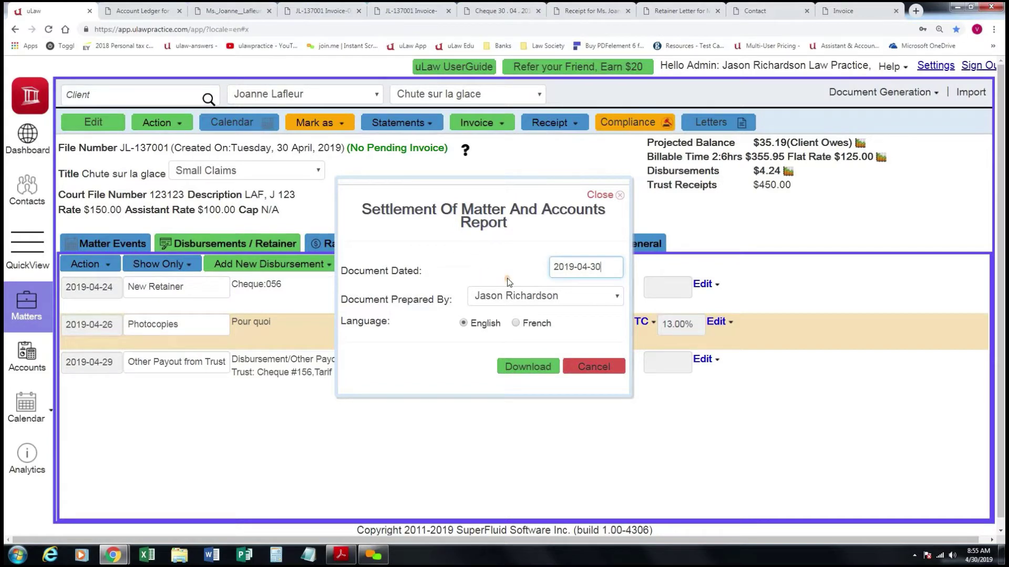
left_click(539, 367)
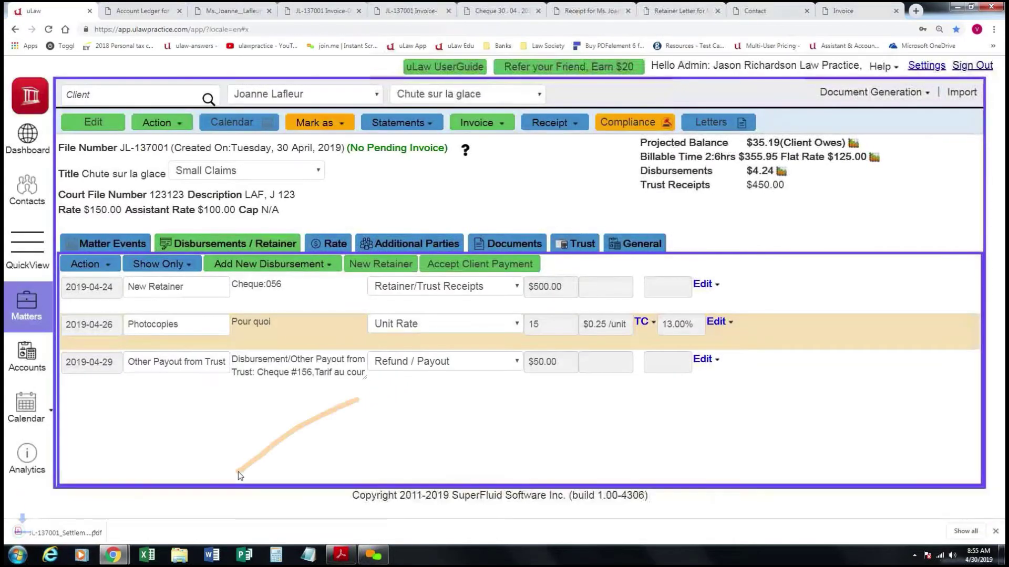
left_click(78, 533)
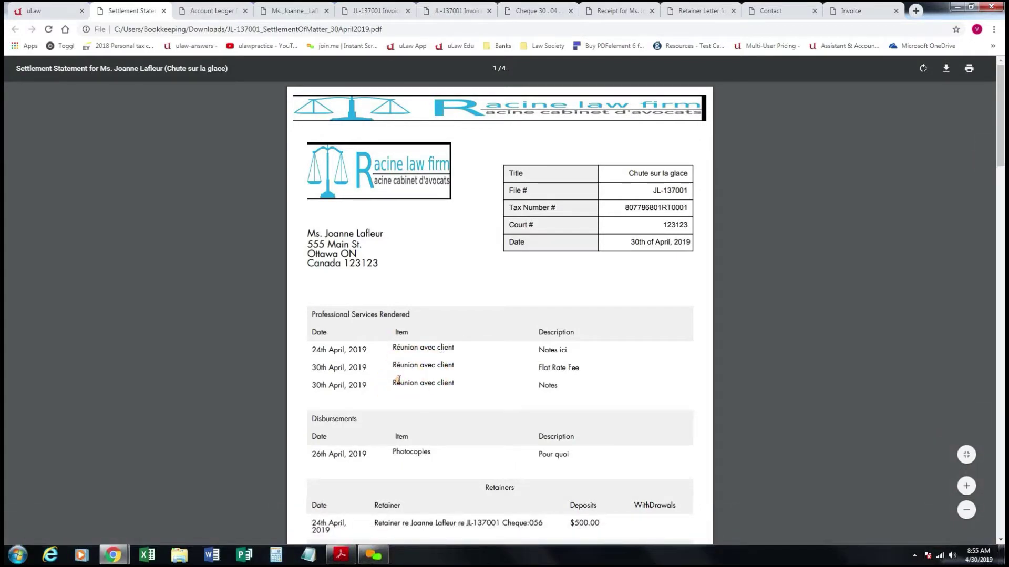
Scroll the settlement statement to its summary: $0.00 in trust and $35.19 invoice balance.
scroll(394, 385, "down", 2)
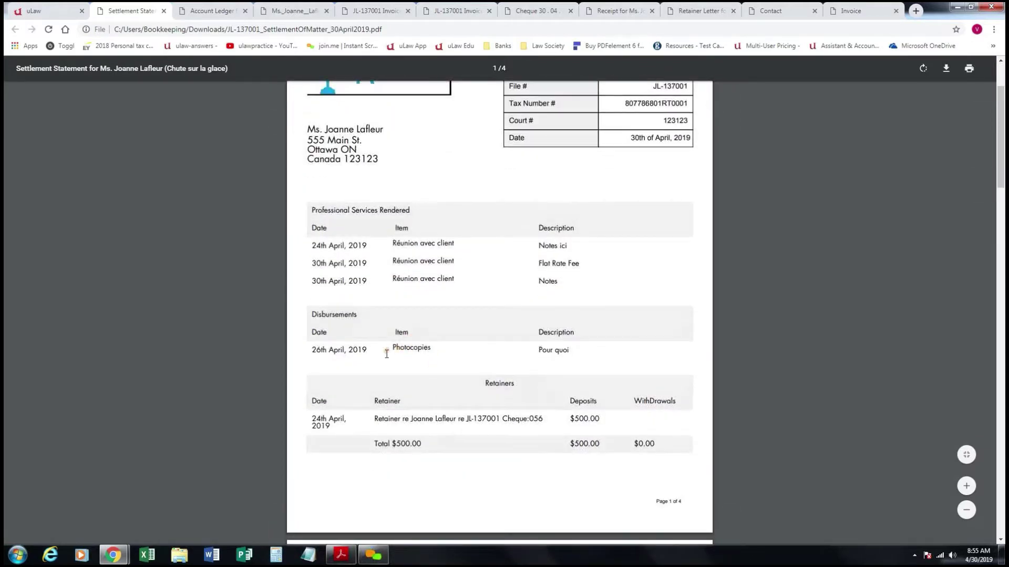
scroll(396, 367, "down", 4)
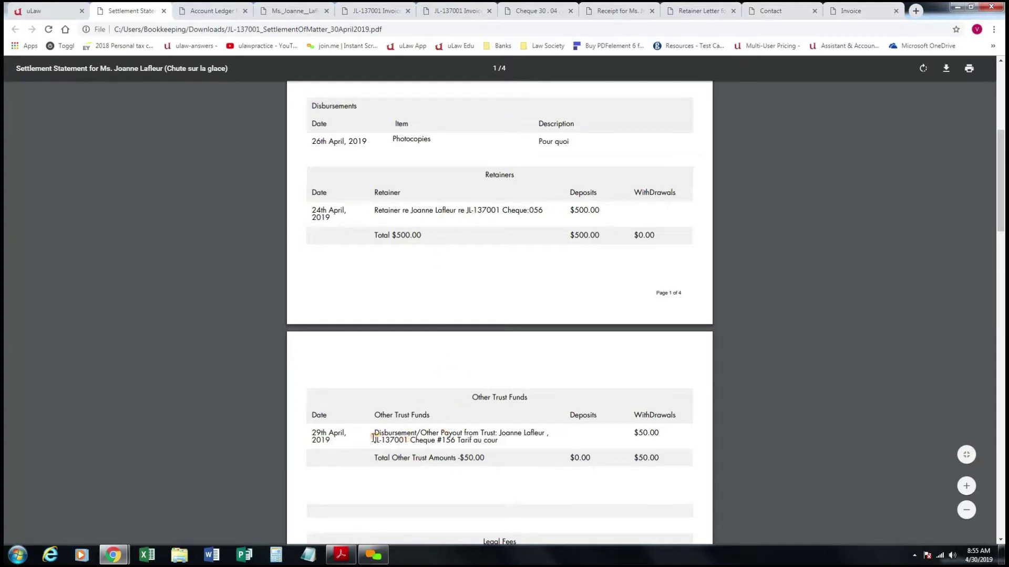
scroll(402, 440, "down", 2)
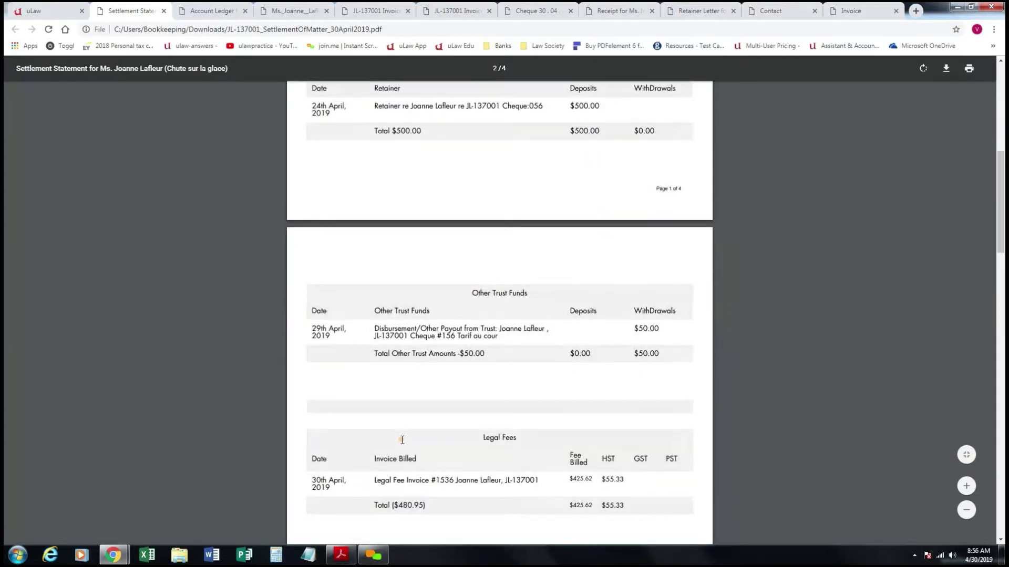
scroll(402, 440, "down", 1)
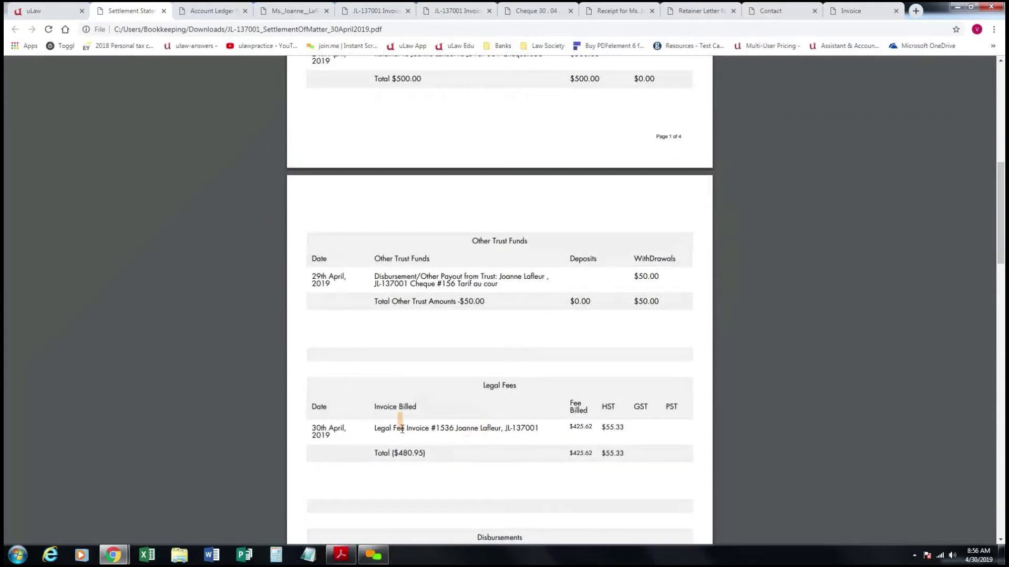
scroll(479, 445, "down", 2)
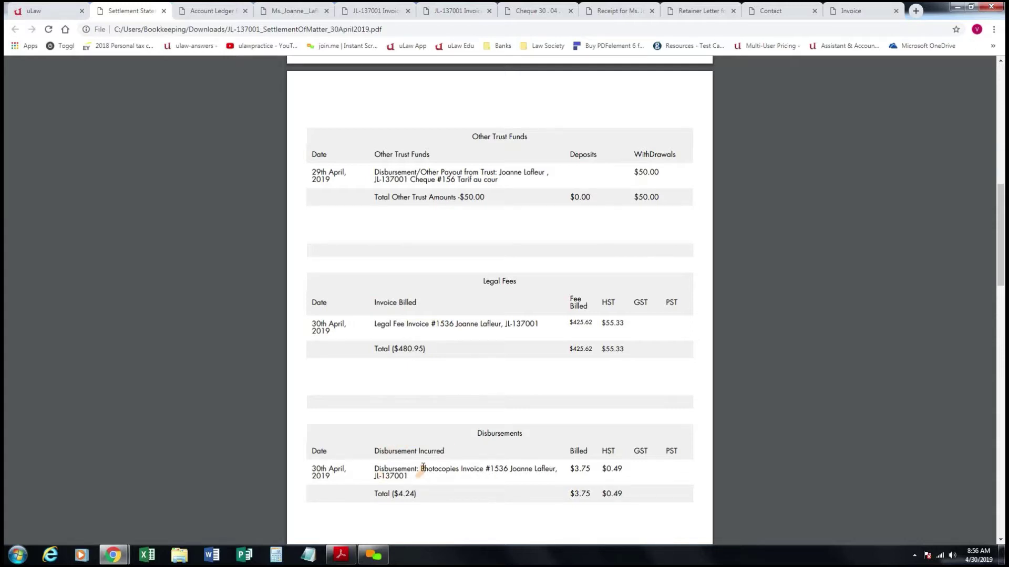
scroll(422, 466, "down", 7)
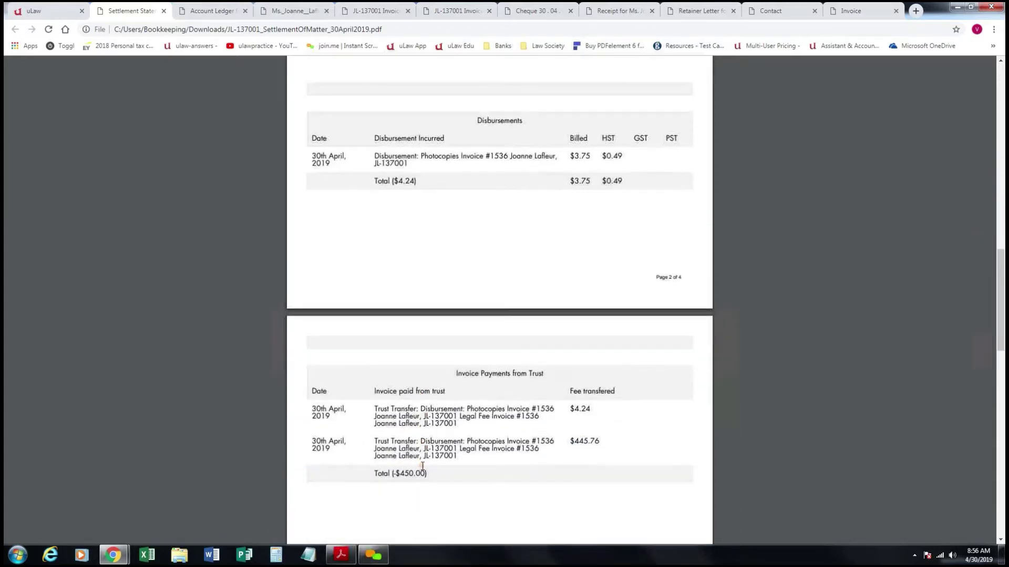
scroll(422, 468, "down", 1)
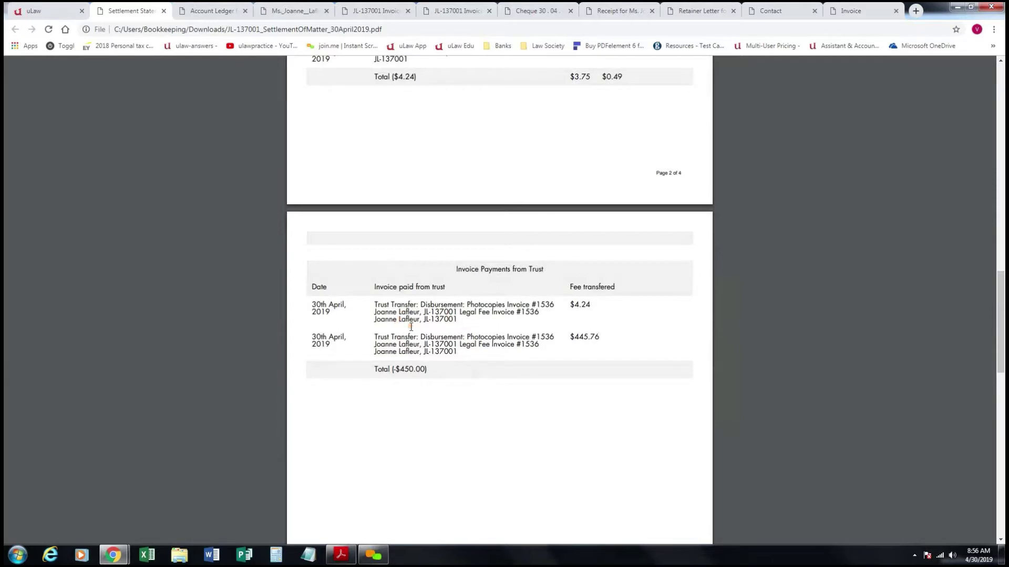
scroll(432, 429, "down", 10)
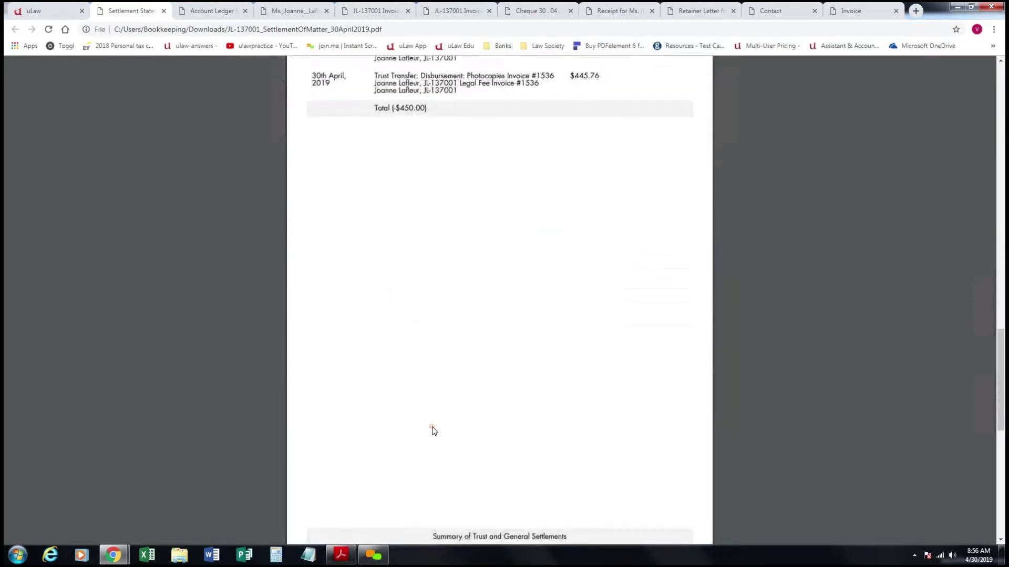
scroll(431, 428, "down", 3)
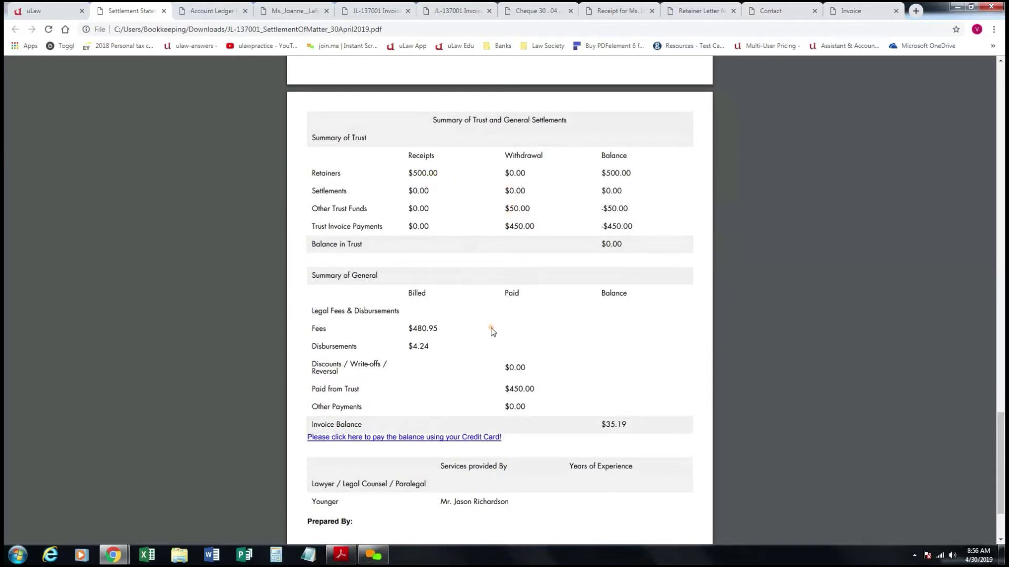
scroll(479, 349, "down", 1)
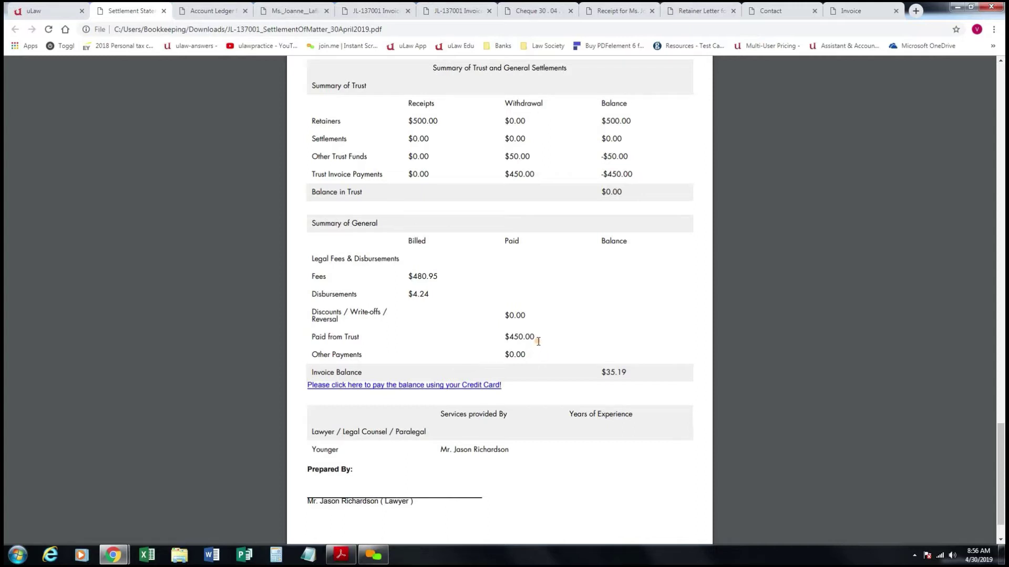
left_click_drag(546, 318, 503, 317)
left_click(526, 331)
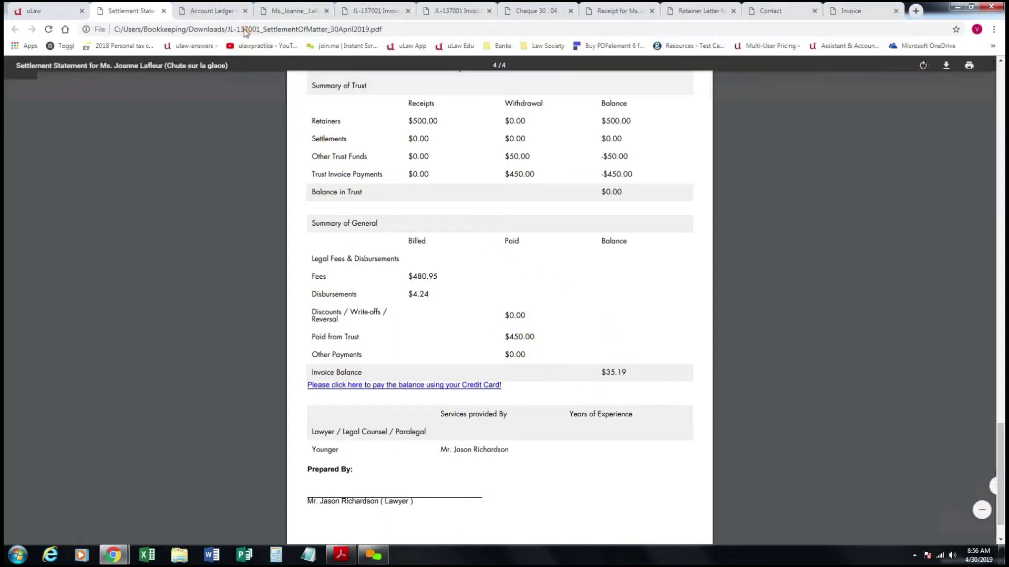
Close the ledger, Form 9A, invoice, cheque, receipt and retainer letter tabs and return to uLaw.
left_click(245, 11)
left_click(245, 10)
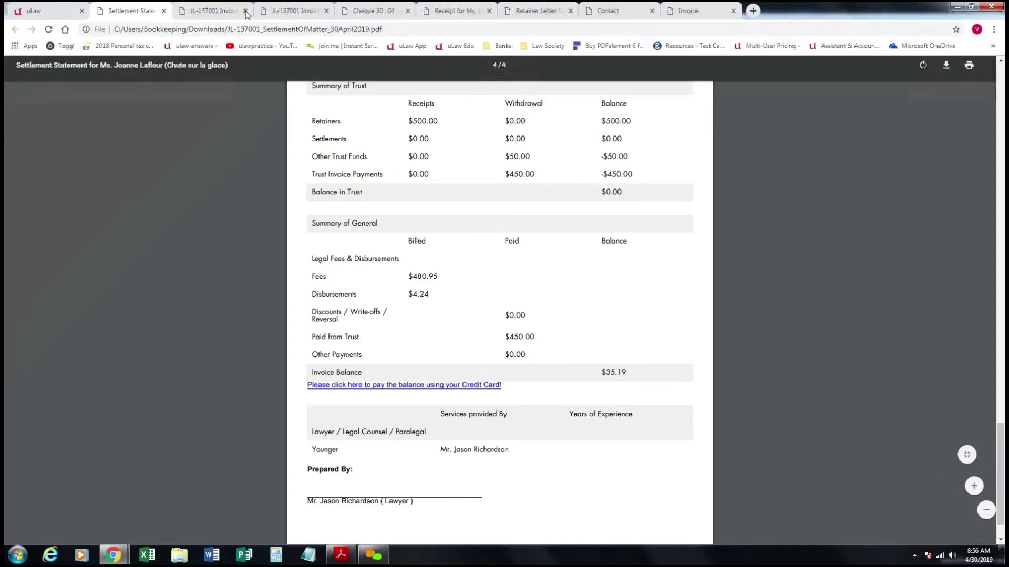
left_click(244, 11)
left_click(245, 10)
left_click(245, 10)
left_click(245, 11)
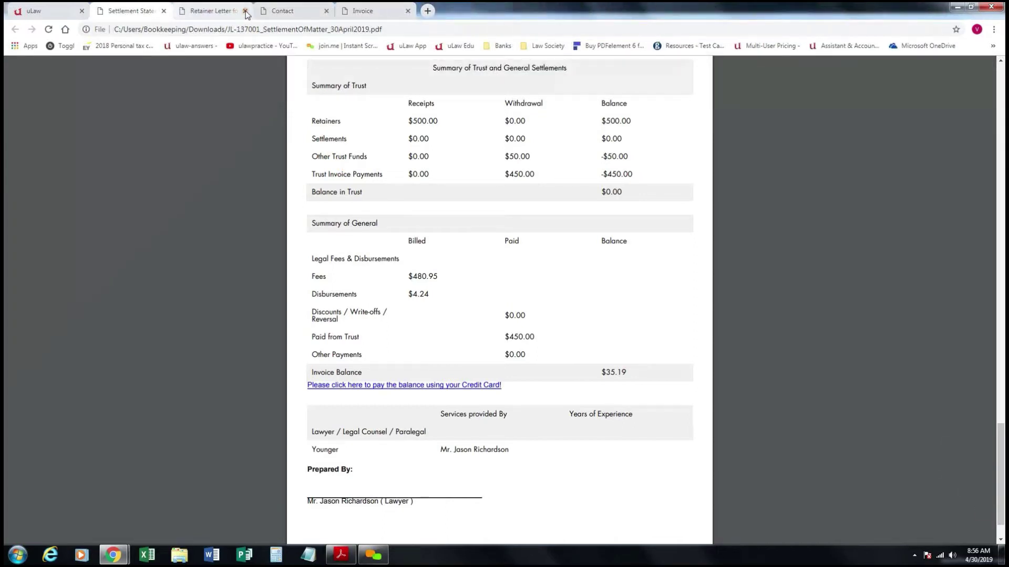
left_click(245, 11)
left_click(245, 11)
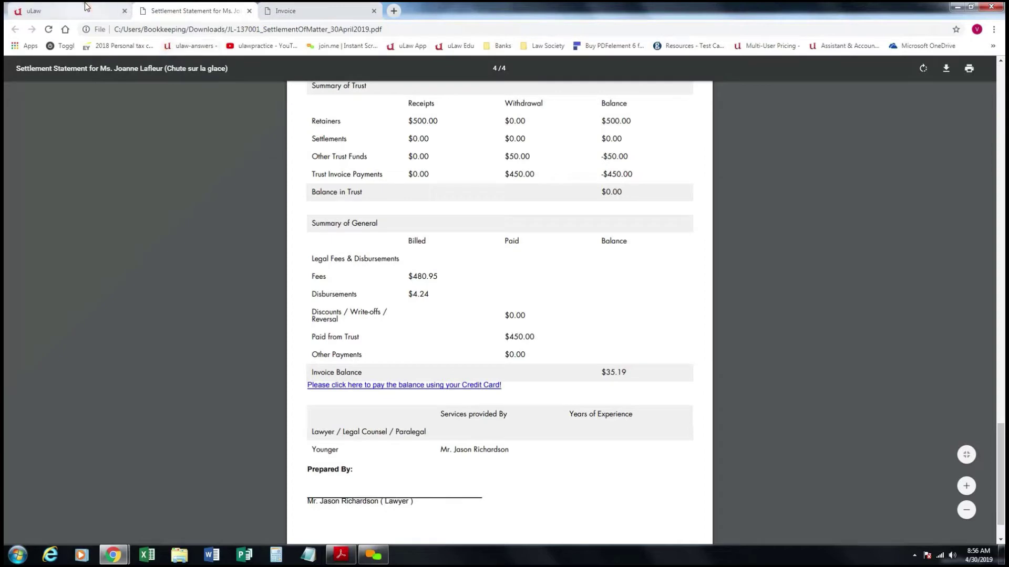
left_click(87, 7)
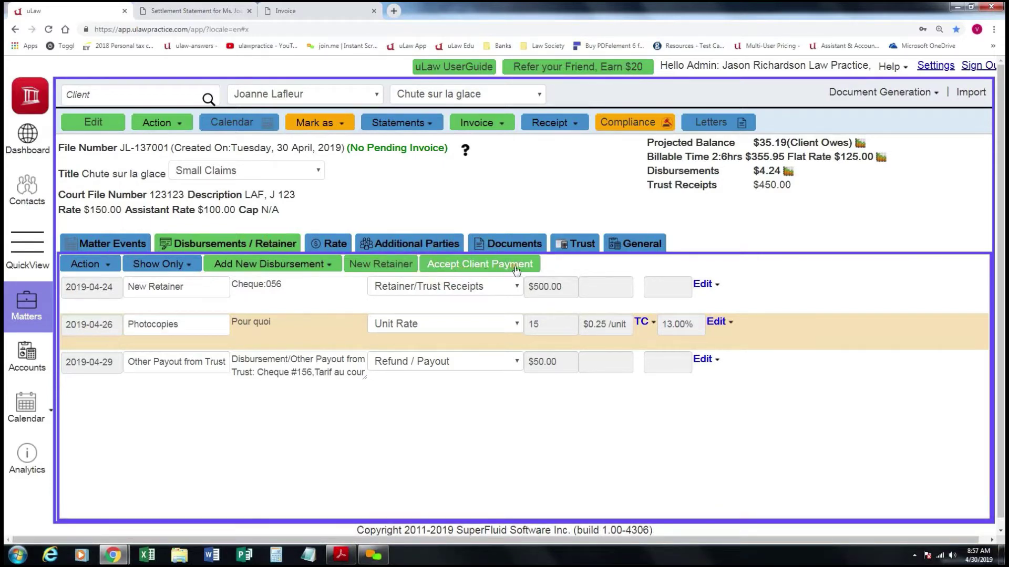
Start accepting a client payment on the matter and apply the $35.19 amount.
left_click(181, 124)
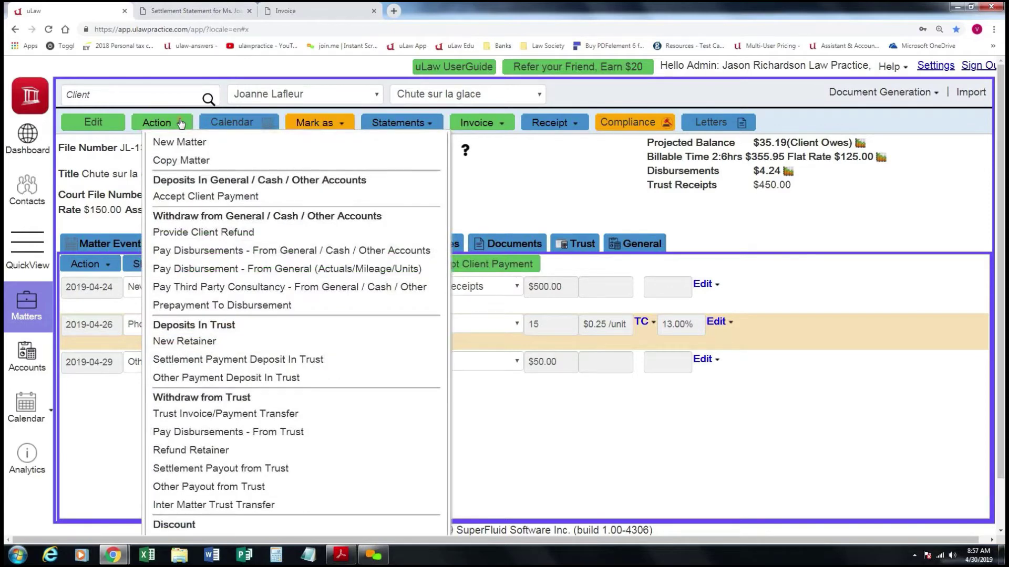
scroll(183, 158, "down", 1)
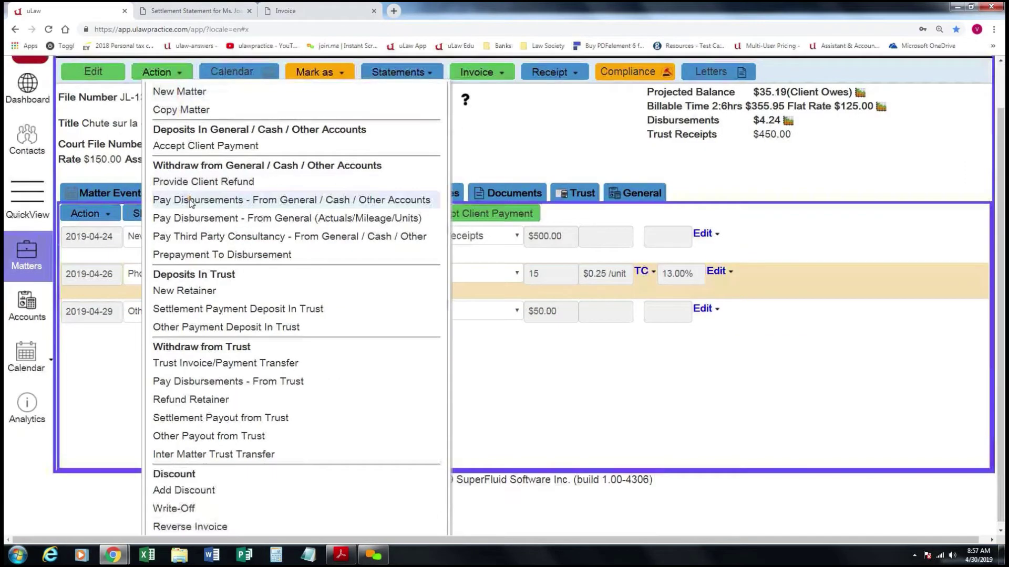
left_click(227, 147)
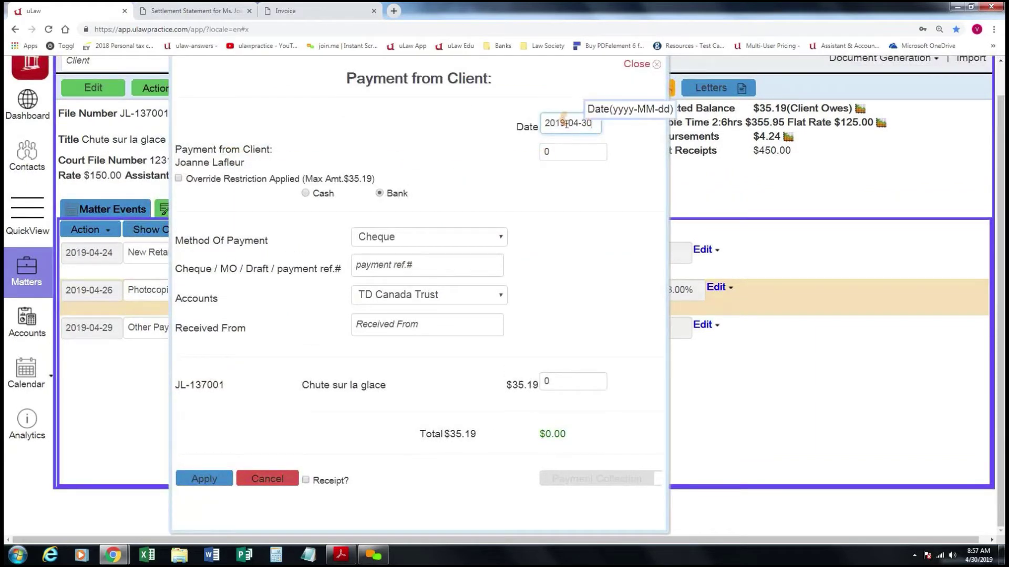
left_click(572, 157)
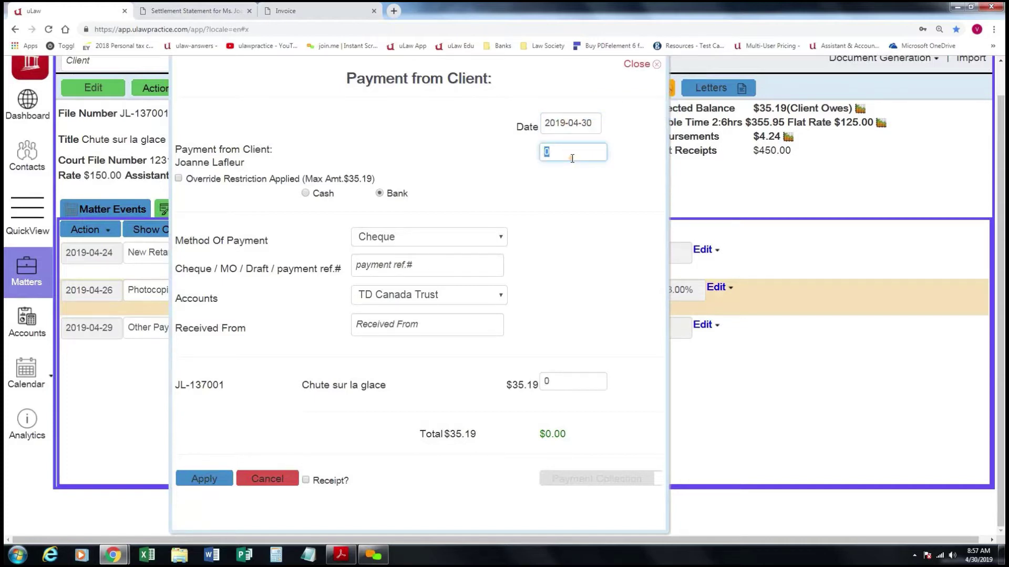
type("9")
key("BackSpace")
key("BackSpace")
left_click(477, 199)
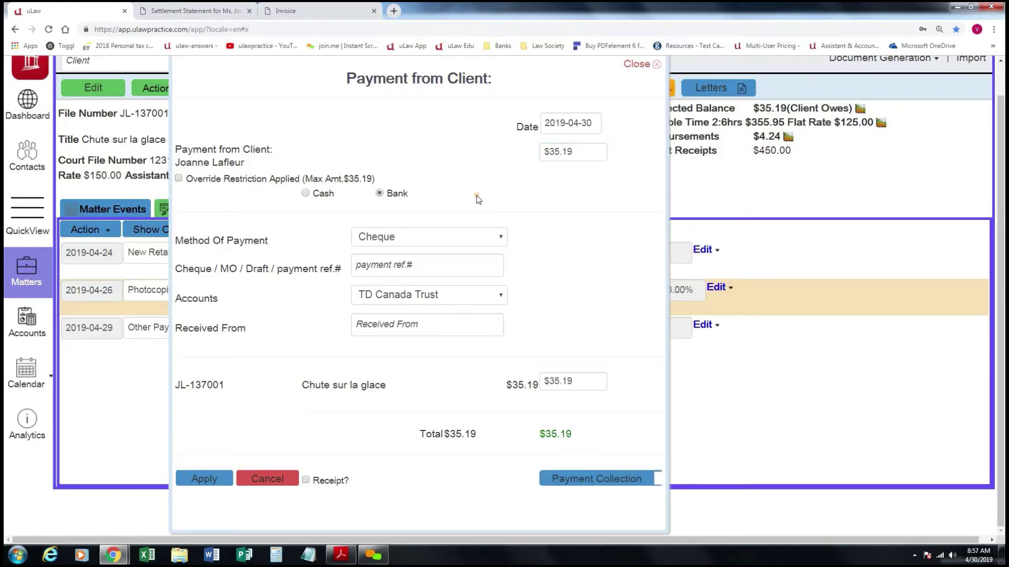
Pay by Email Transfer, reference 12345, into the TD Bank general account with a receipt, and save.
left_click(448, 241)
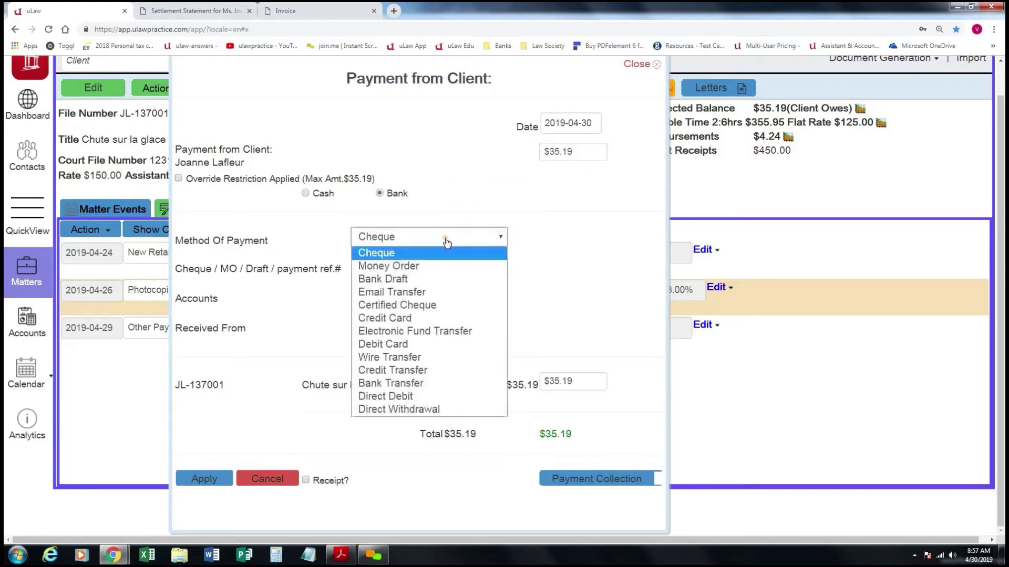
left_click(427, 290)
left_click(403, 265)
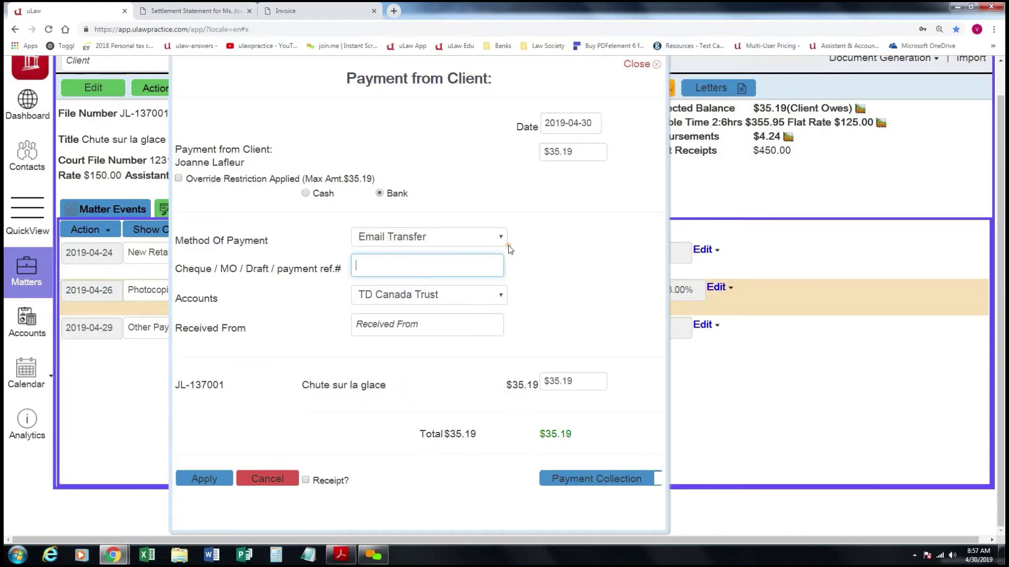
type("123456")
left_click(451, 303)
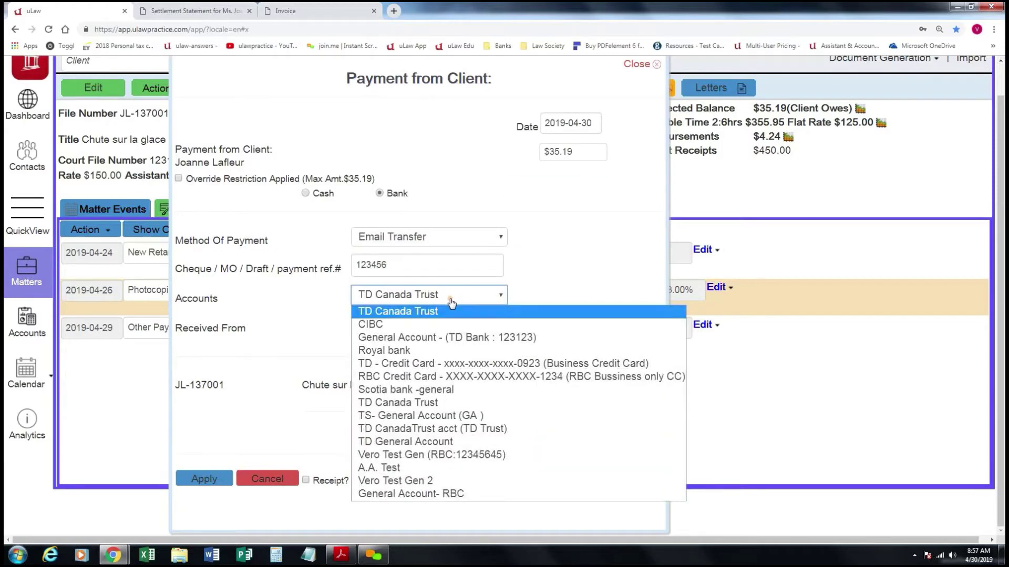
left_click(451, 337)
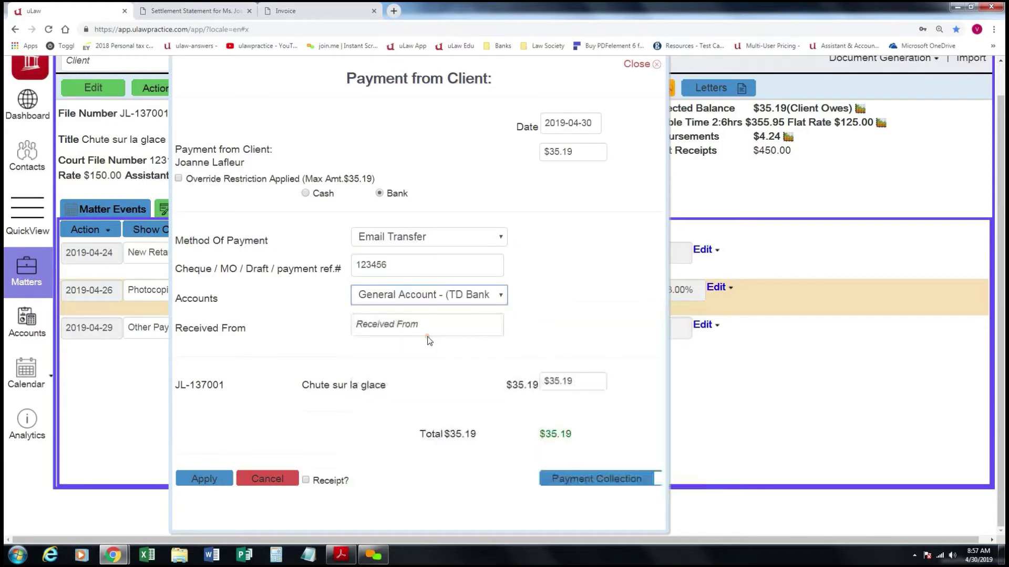
left_click(431, 325)
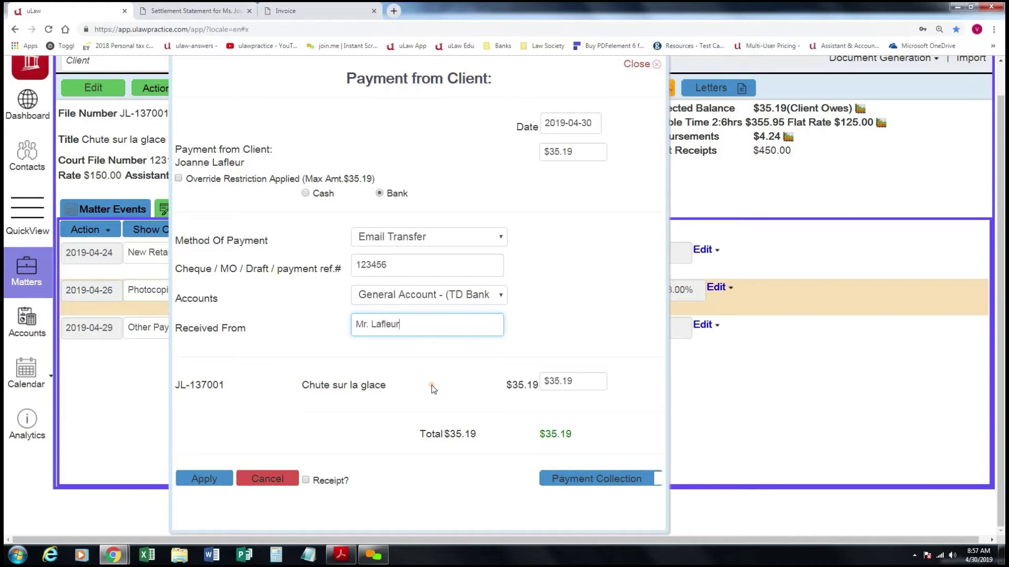
left_click(307, 481)
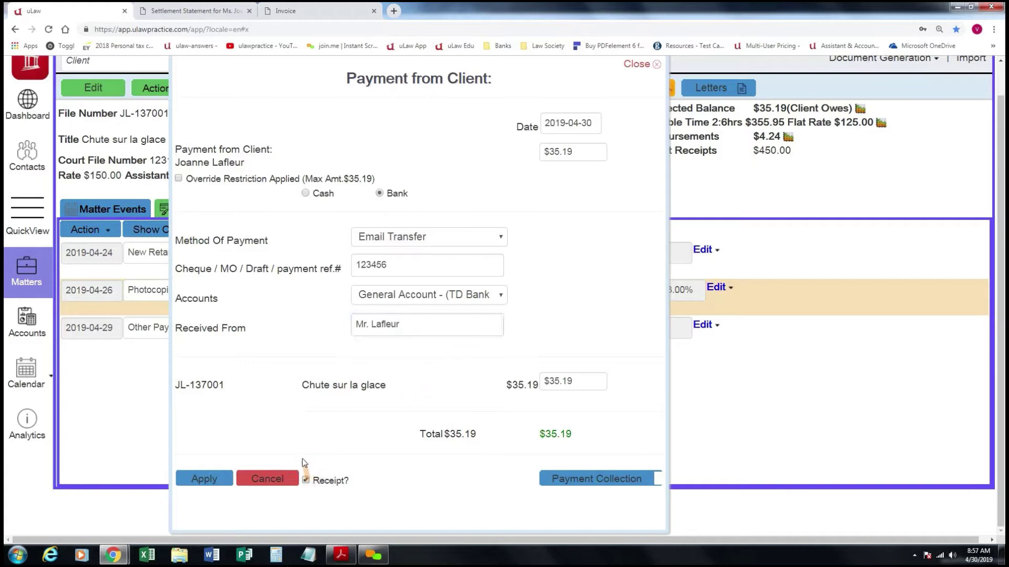
left_click(205, 479)
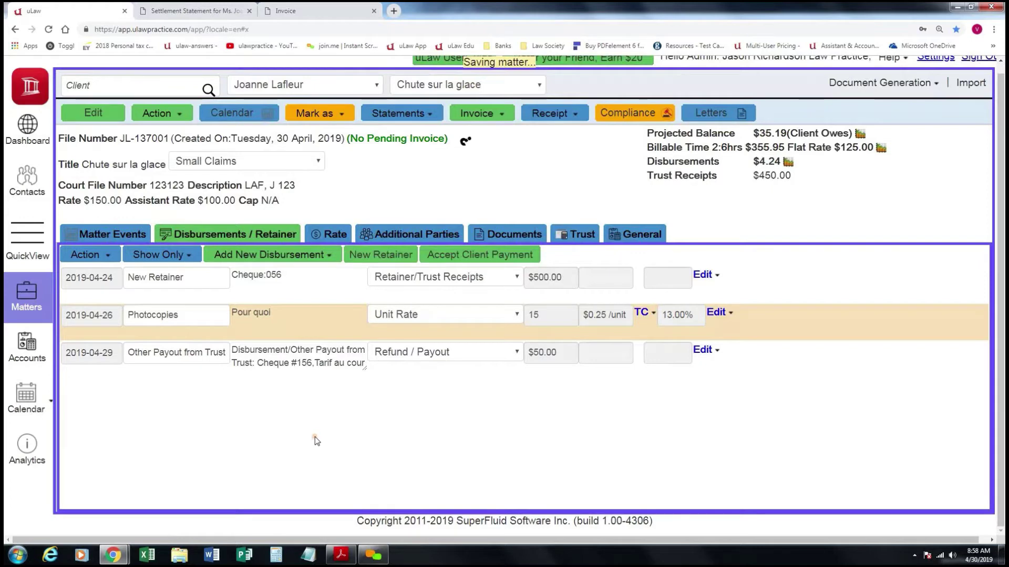
Download and look over receipt 000122 for the $35.19 payment, then return to the uLaw matter.
left_click(562, 395)
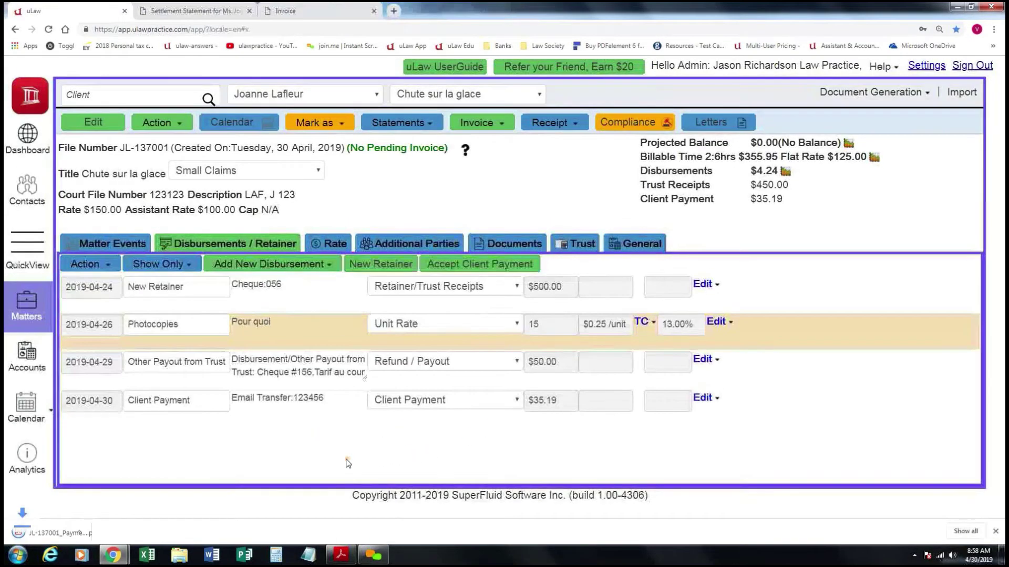
left_click(69, 532)
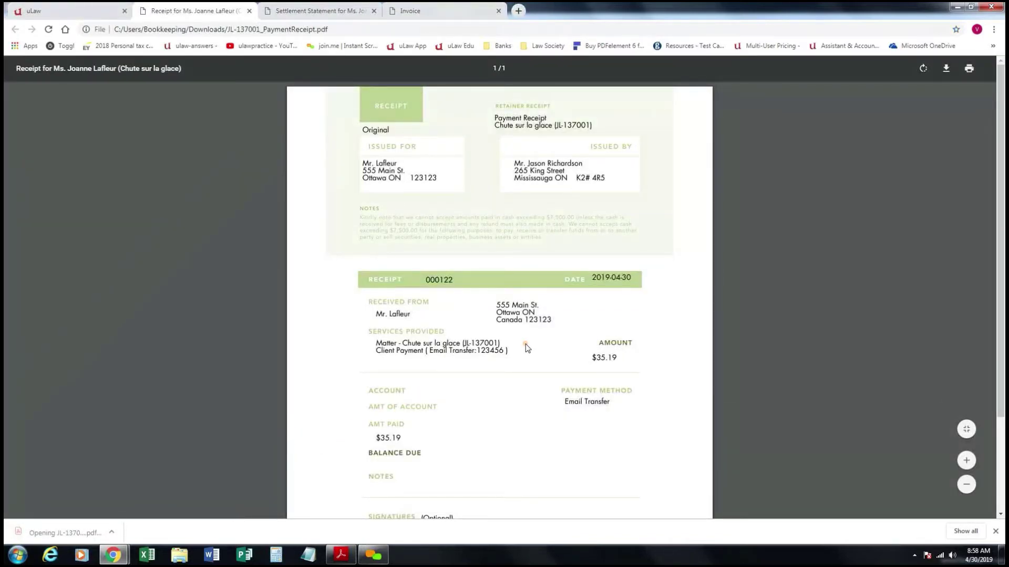
scroll(478, 413, "down", 2)
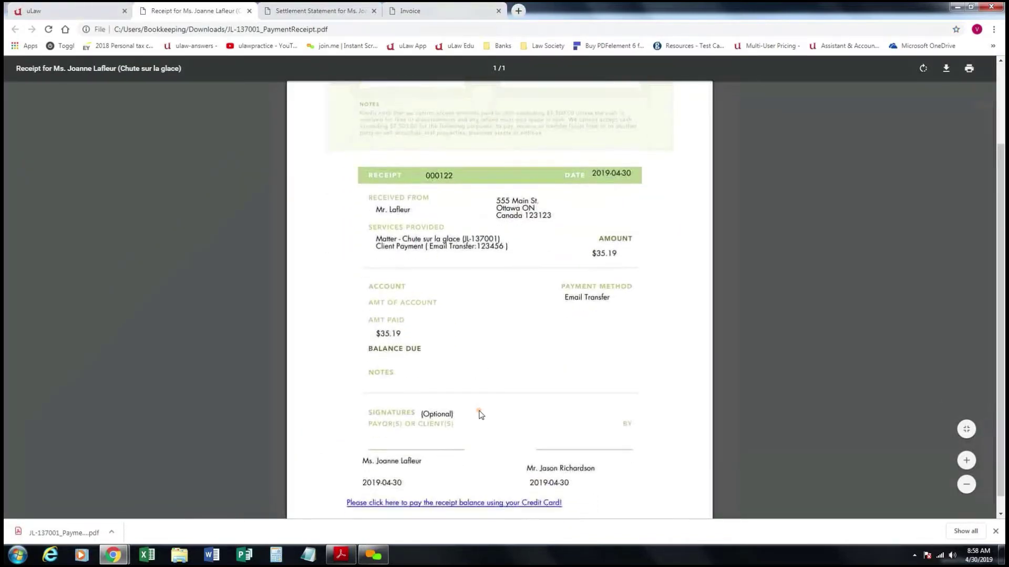
scroll(477, 410, "up", 1)
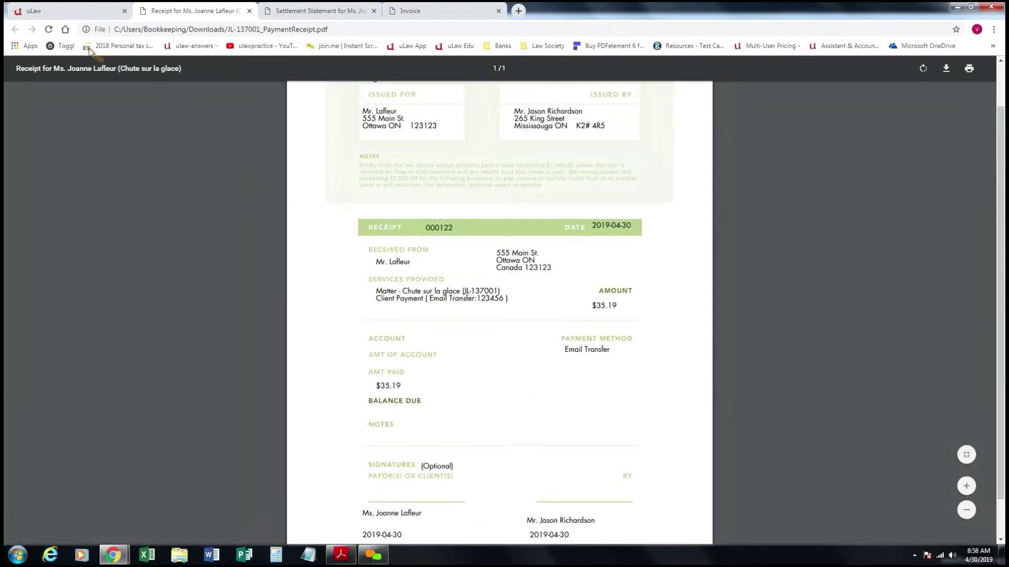
left_click(82, 9)
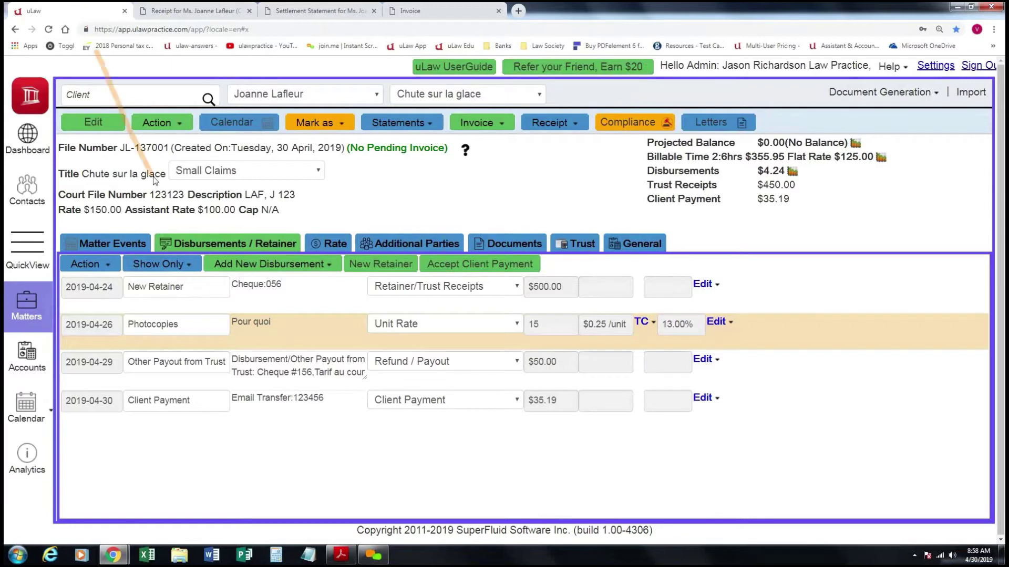
left_click(343, 556)
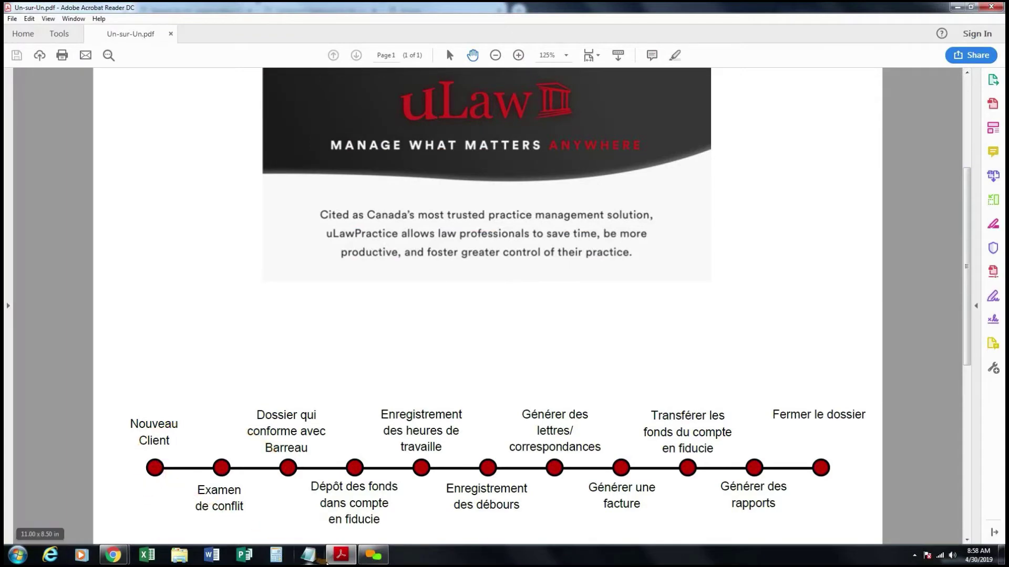
mouse_move(124, 558)
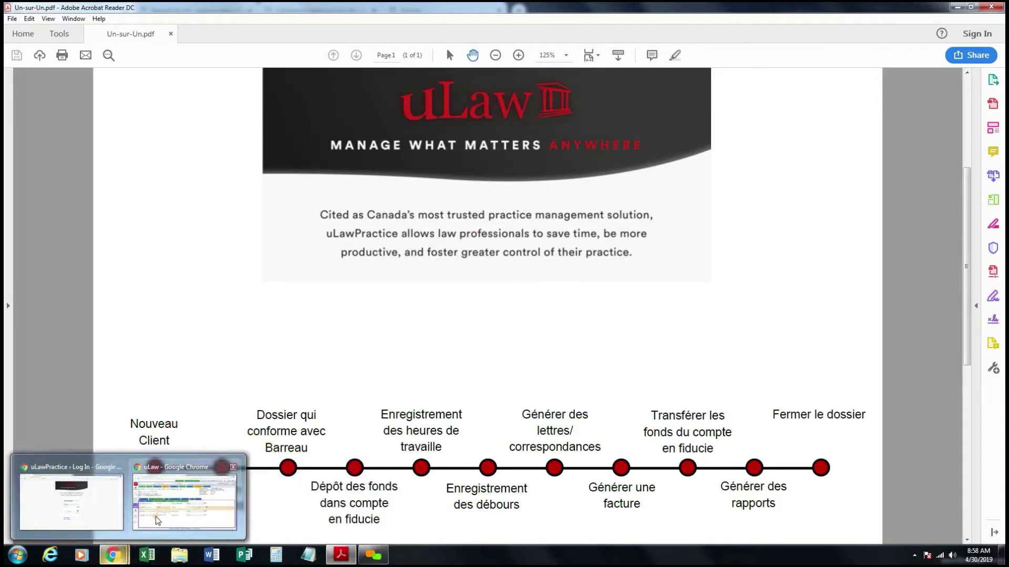
left_click(184, 502)
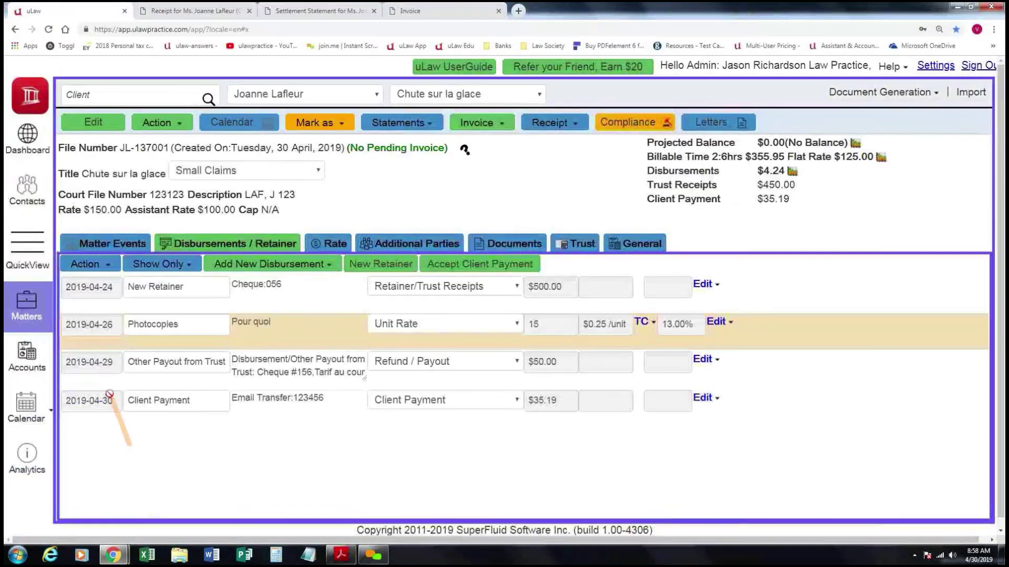
left_click(38, 193)
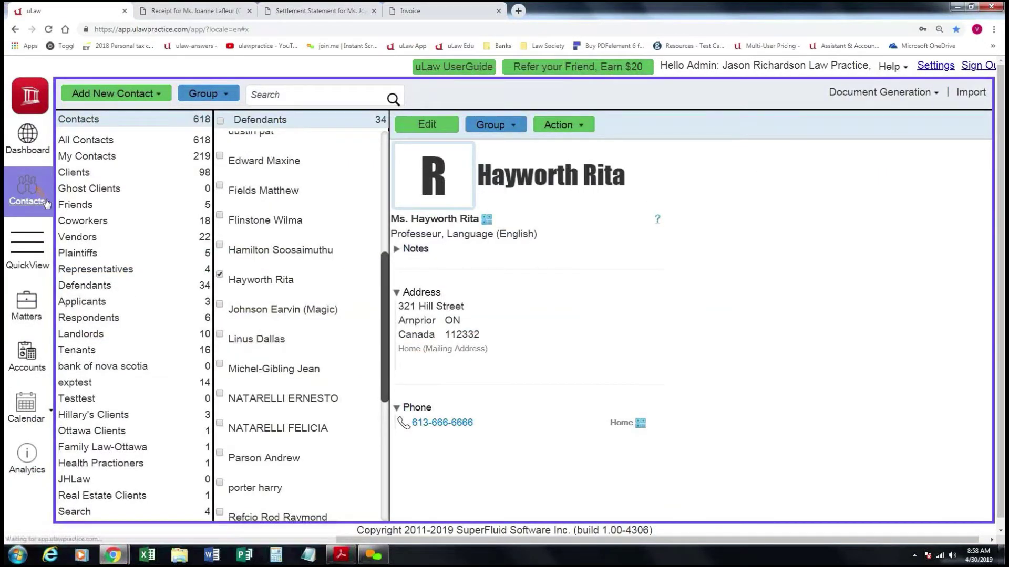
left_click(305, 96)
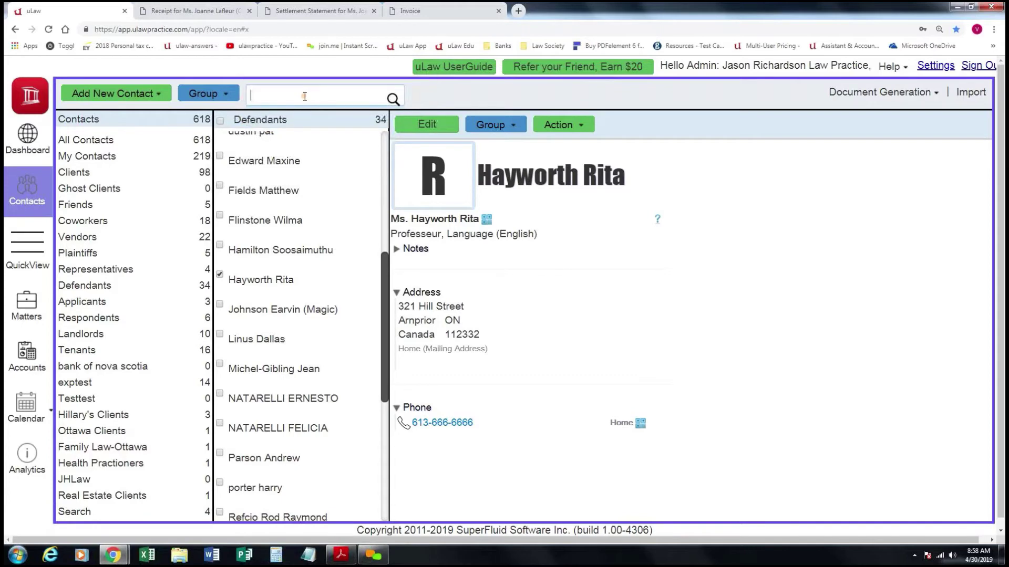
type("joan")
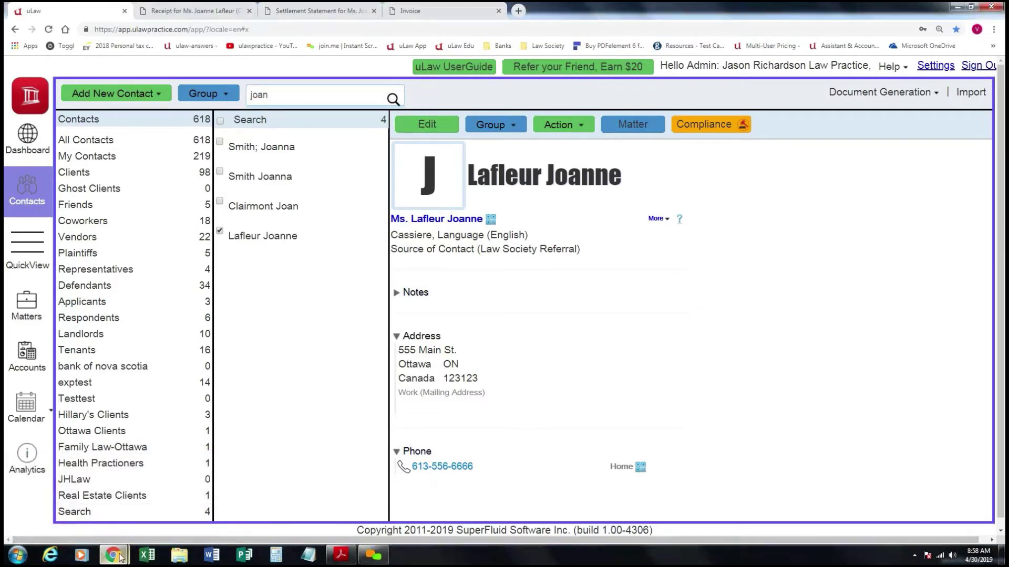
left_click(341, 555)
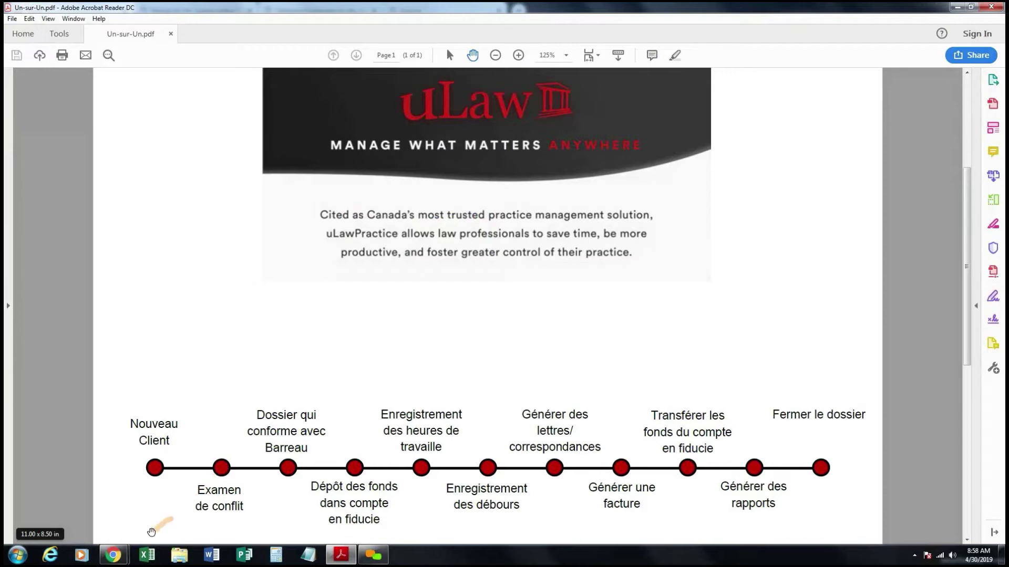
mouse_move(112, 555)
left_click(147, 510)
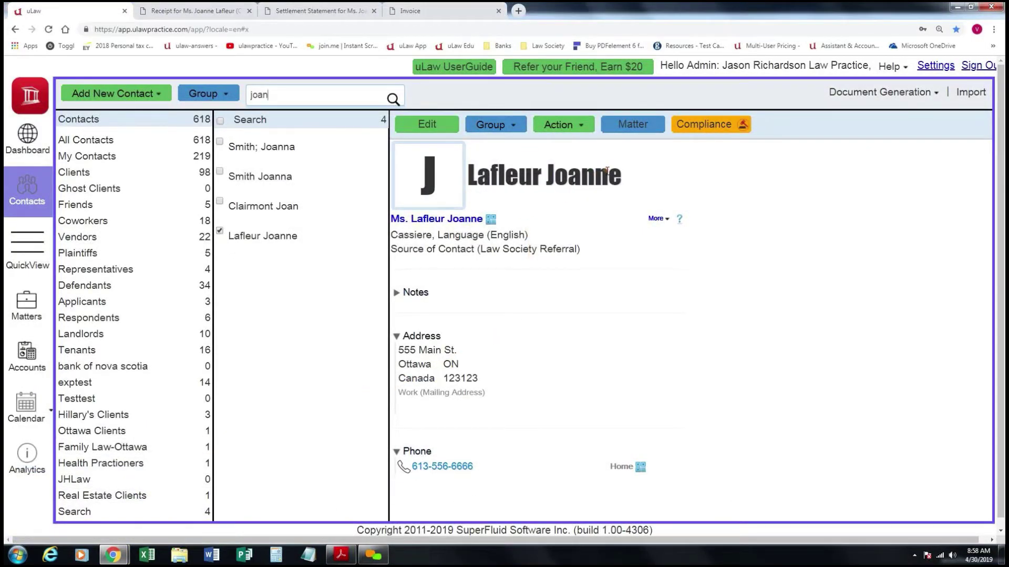
left_click(582, 127)
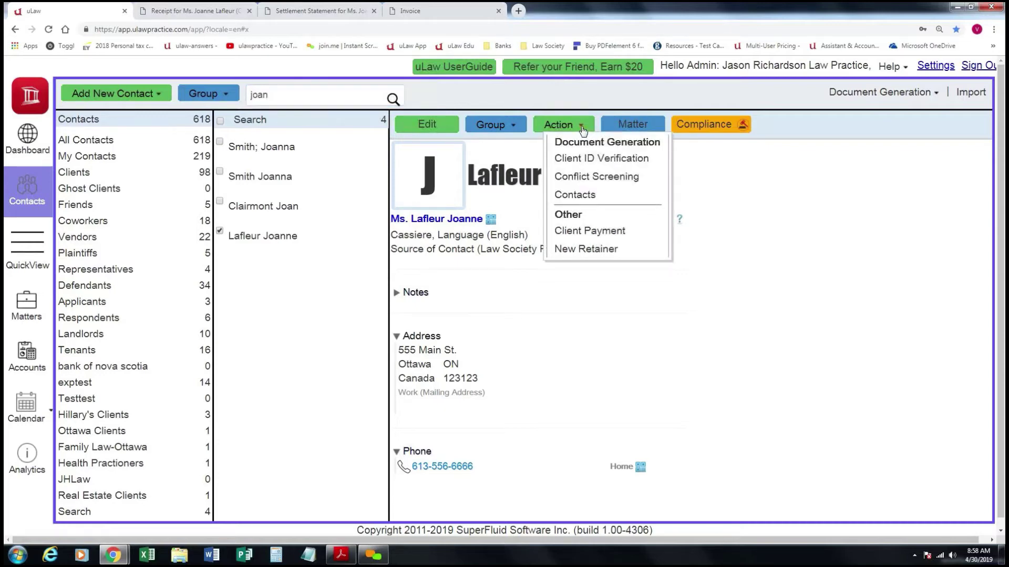
left_click(535, 296)
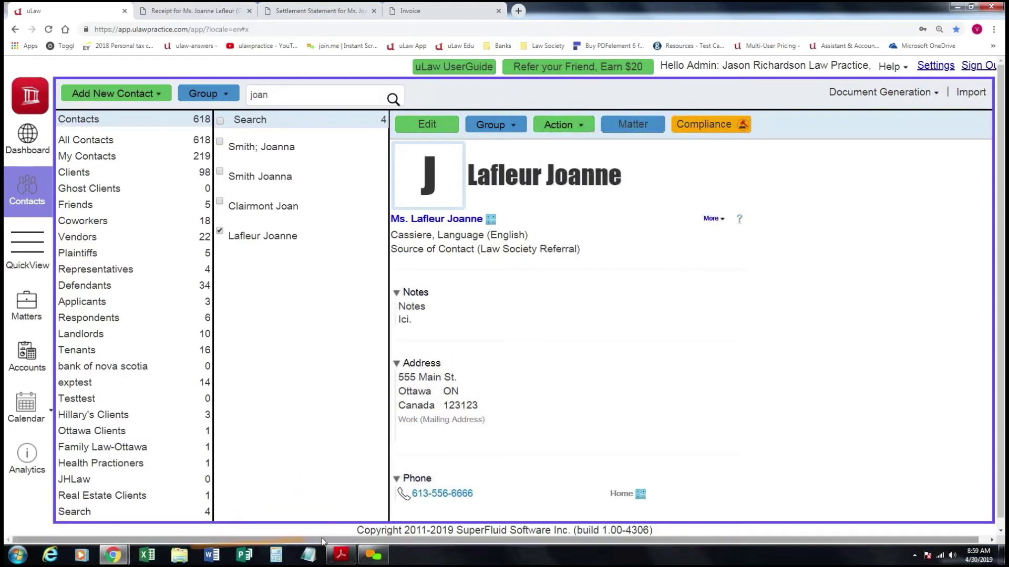
left_click(340, 555)
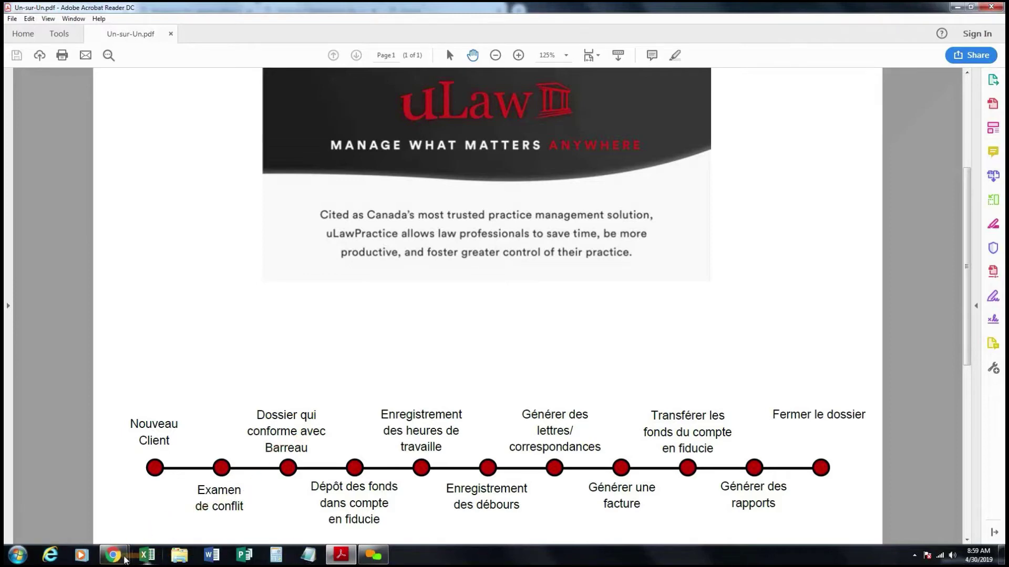
mouse_move(113, 555)
left_click(202, 497)
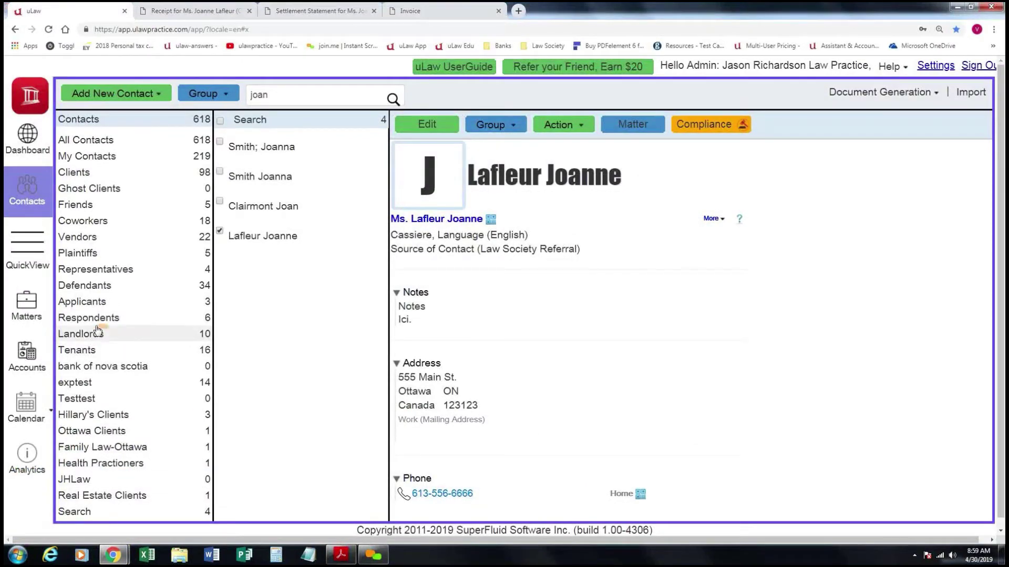
left_click(637, 125)
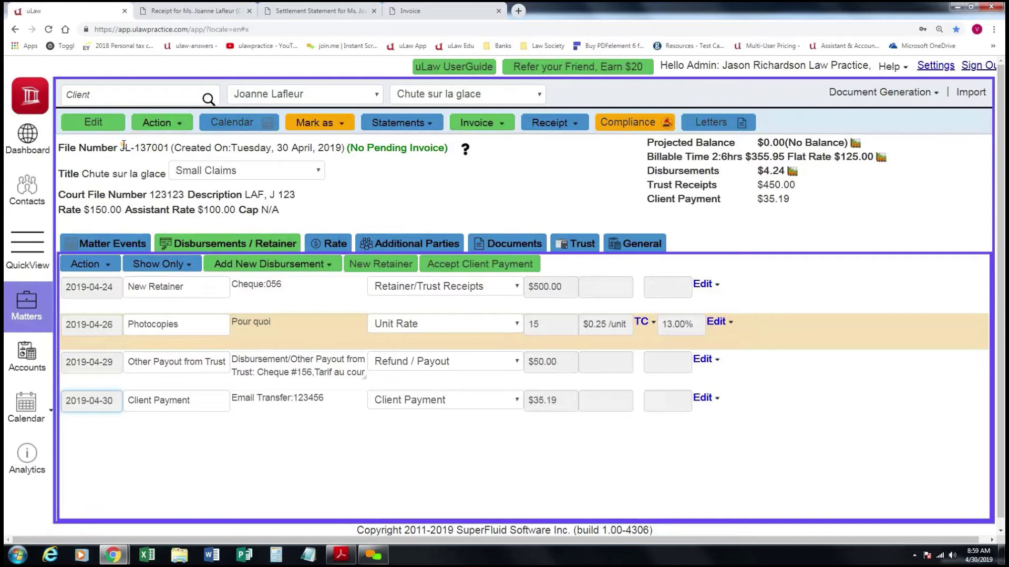
Check the matter's rate details, then show Additional Parties listing the single Defendant.
left_click_drag(123, 146, 166, 148)
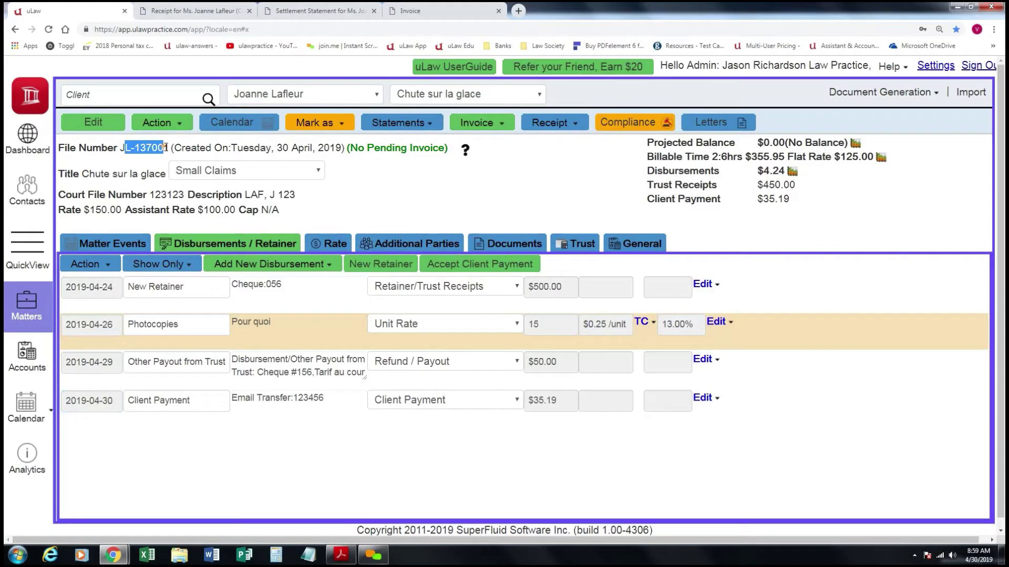
left_click(166, 147)
left_click(340, 246)
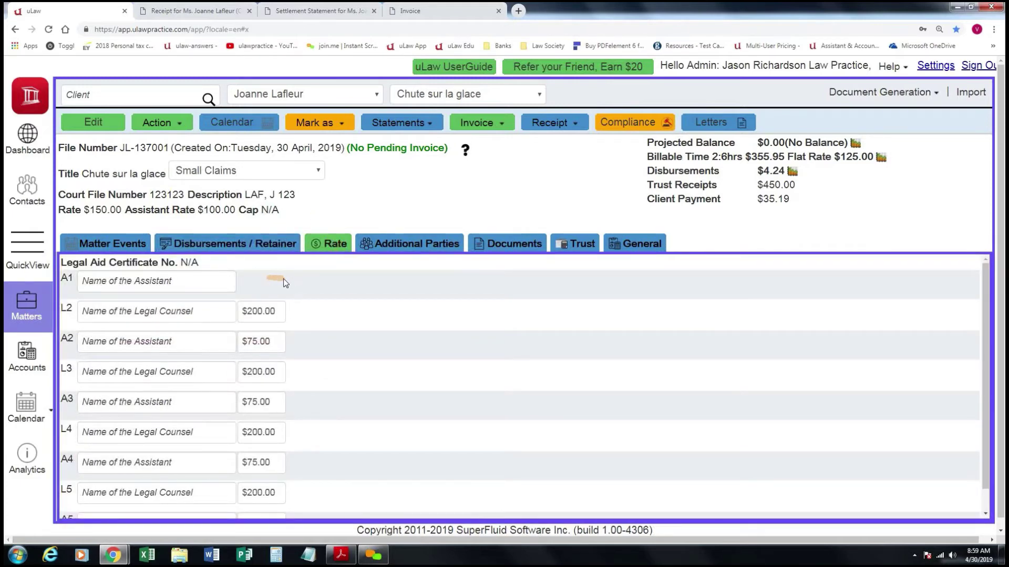
left_click(398, 246)
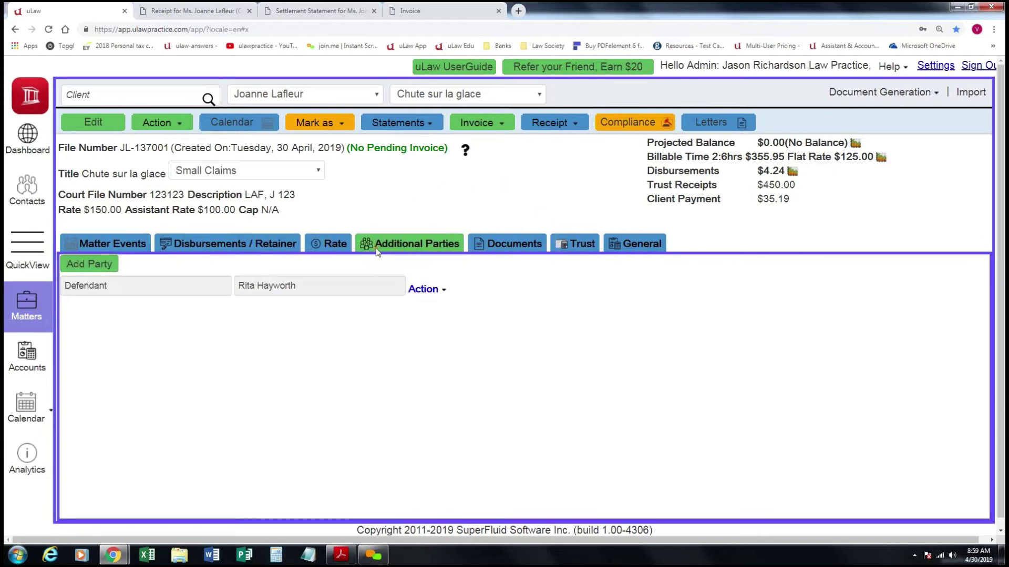
Glance at the Un-sur-Un.pdf overview in Acrobat and return to the uLaw matter.
left_click(340, 555)
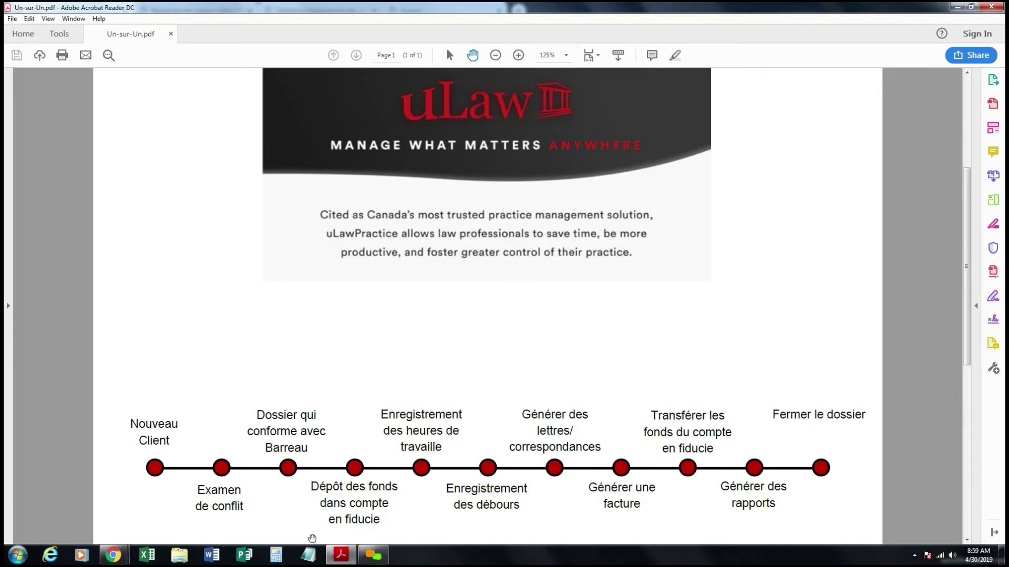
mouse_move(119, 558)
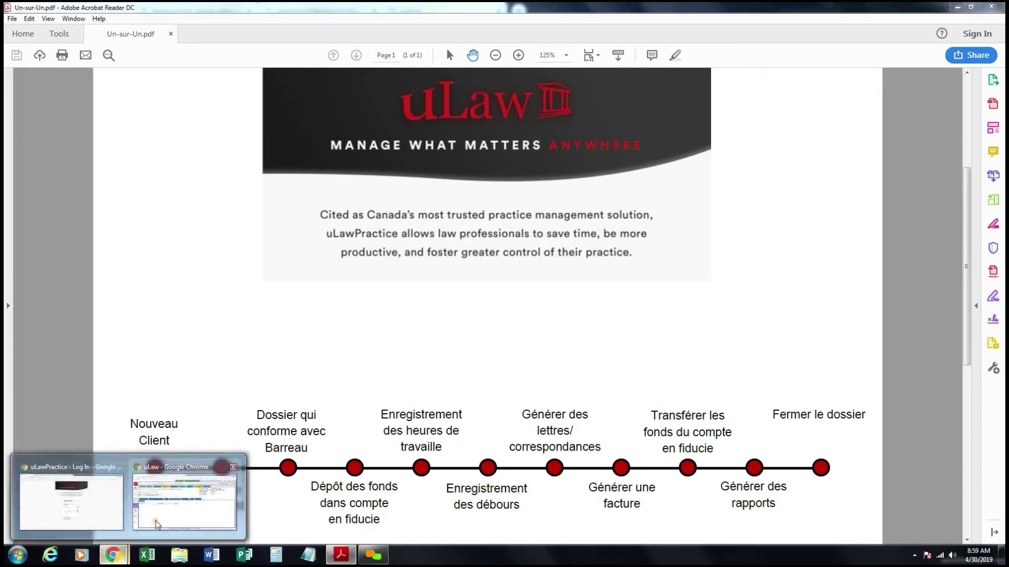
left_click(156, 521)
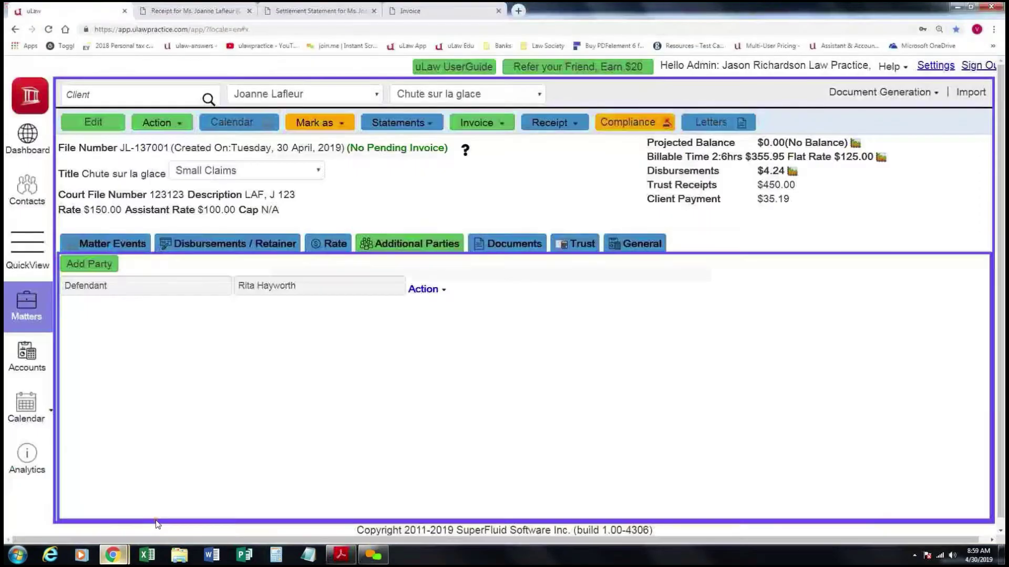
Review the three matter events, then show disbursements and retainer entries, glancing at Acrobat.
left_click(126, 245)
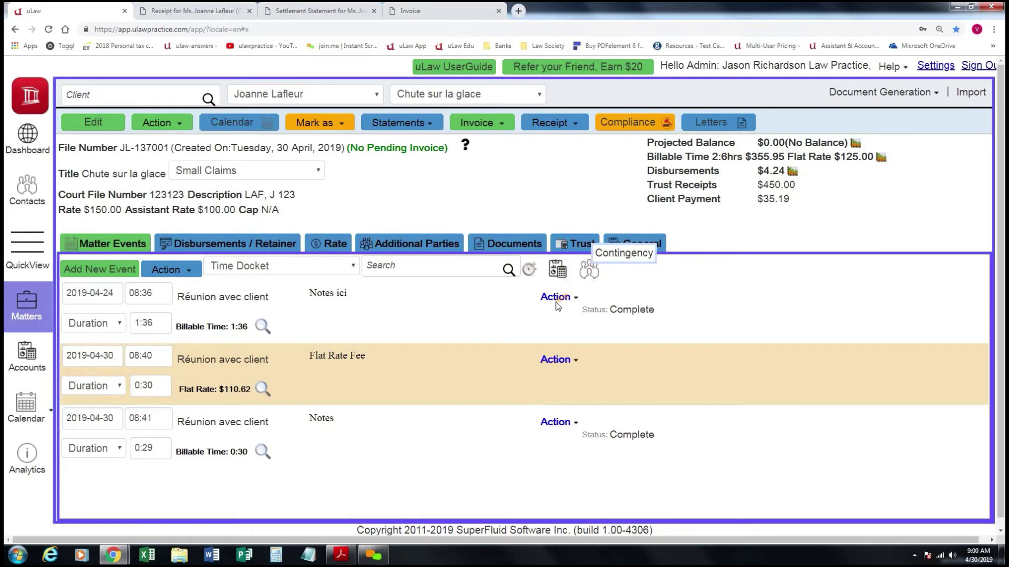
left_click(230, 245)
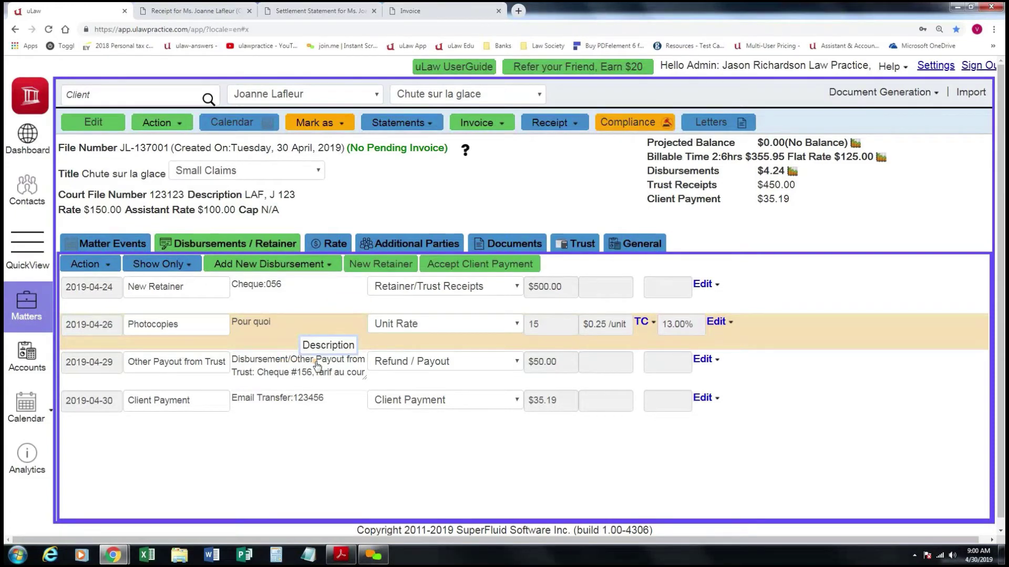
left_click(339, 556)
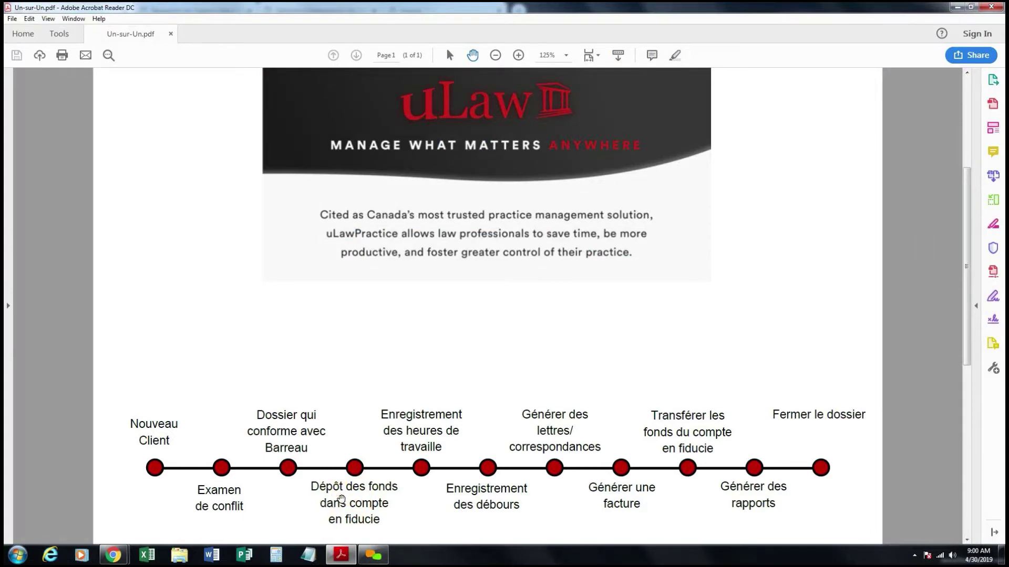
mouse_move(112, 554)
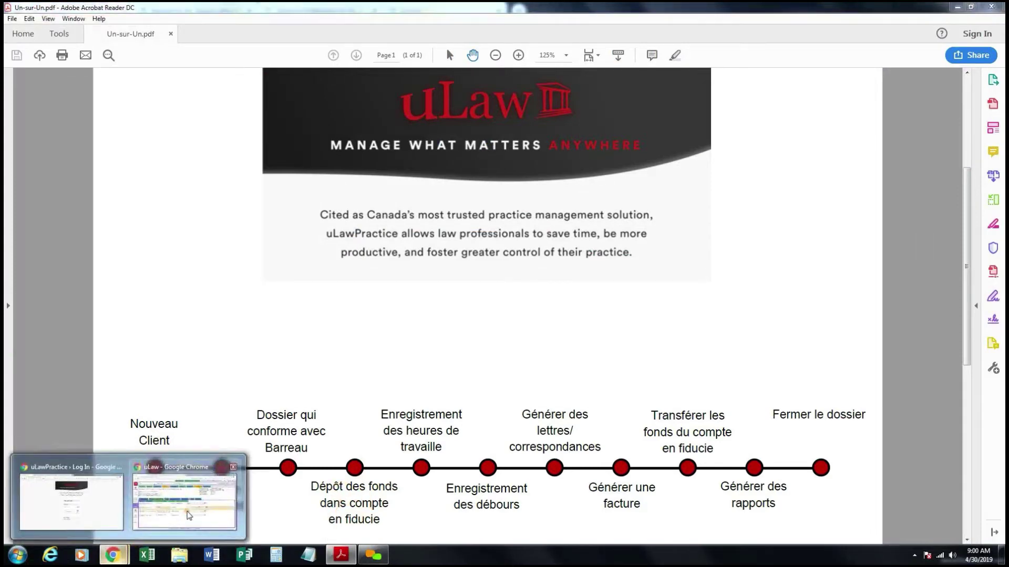
left_click(185, 502)
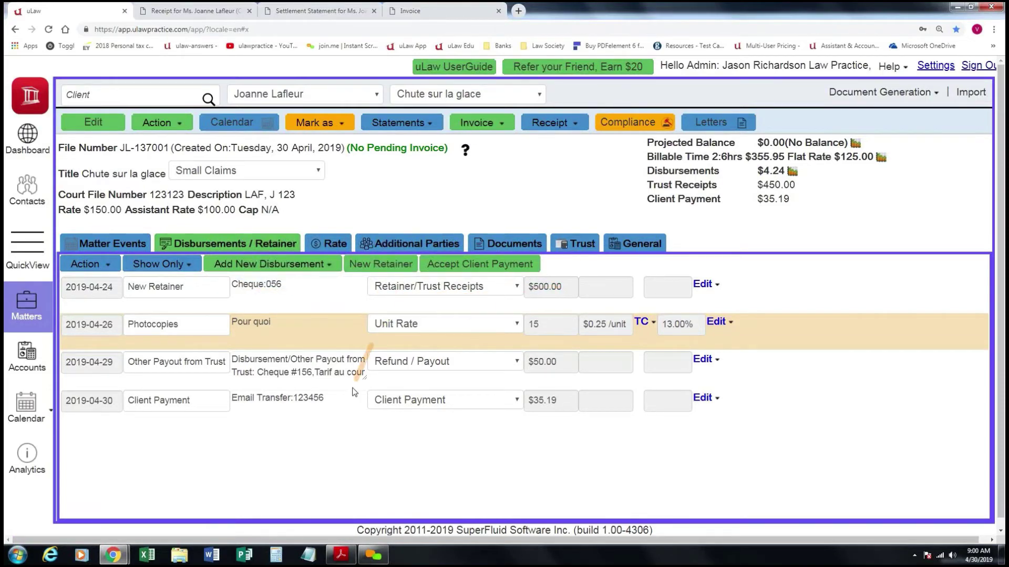
Consult the Un-sur-Un.pdf overview once more and return to the uLaw matter.
left_click(340, 554)
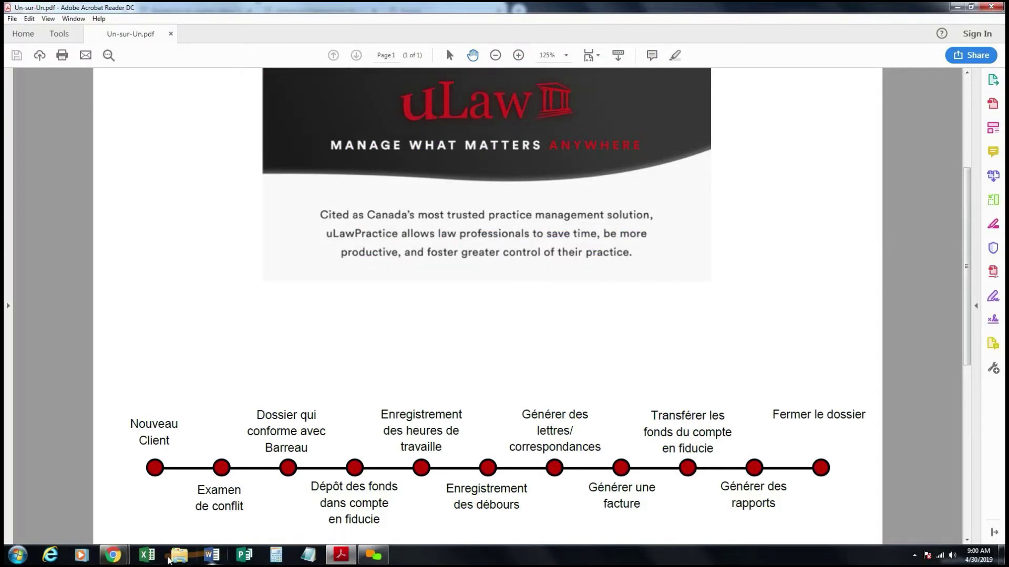
mouse_move(113, 555)
left_click(189, 475)
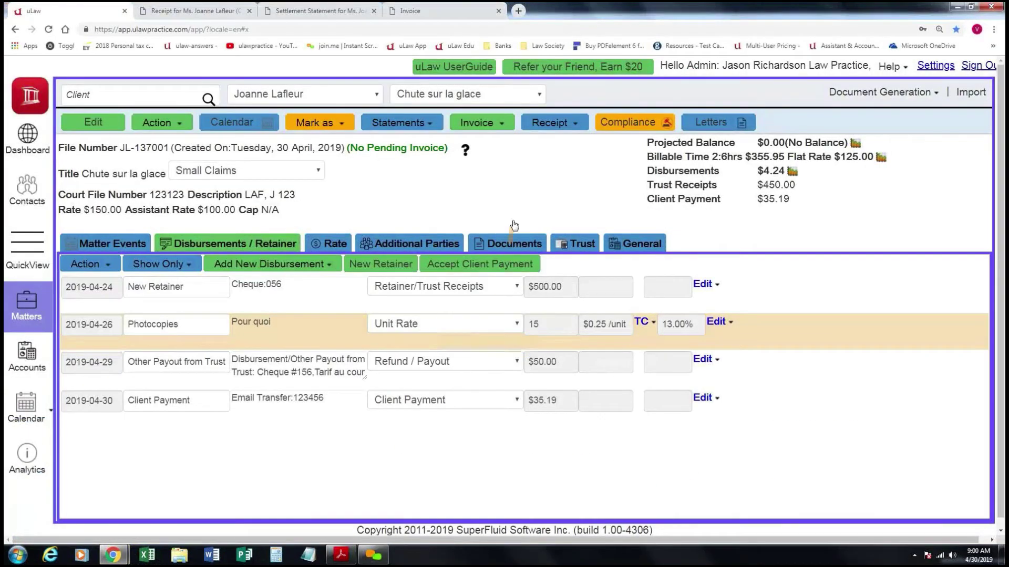
left_click(632, 123)
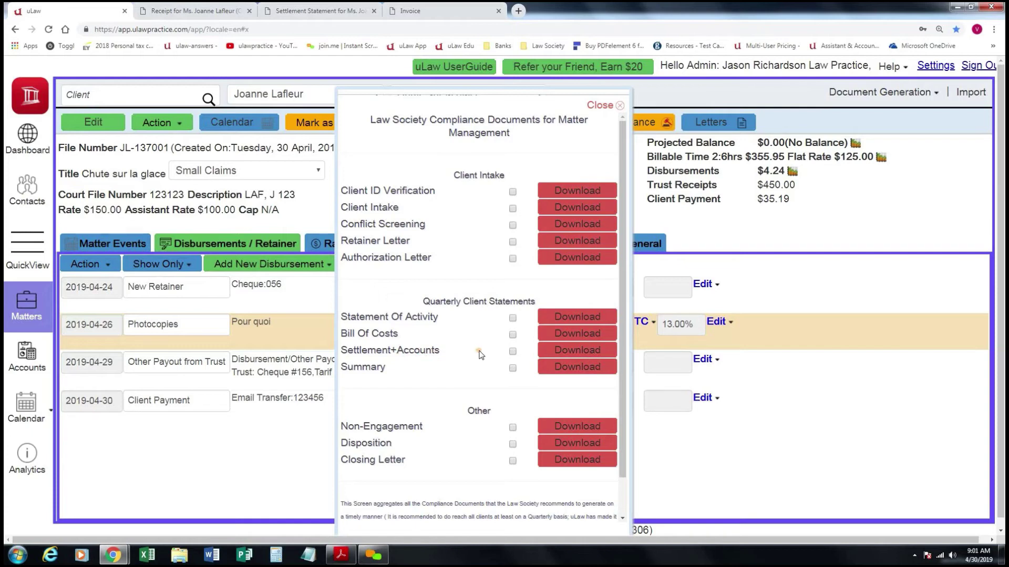
left_click(605, 106)
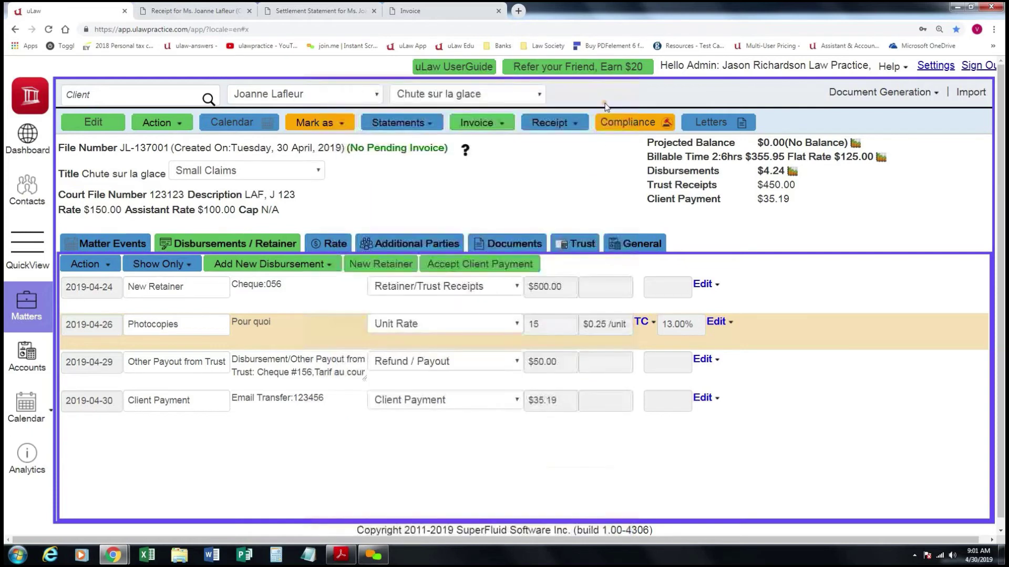
left_click(721, 124)
left_click(490, 212)
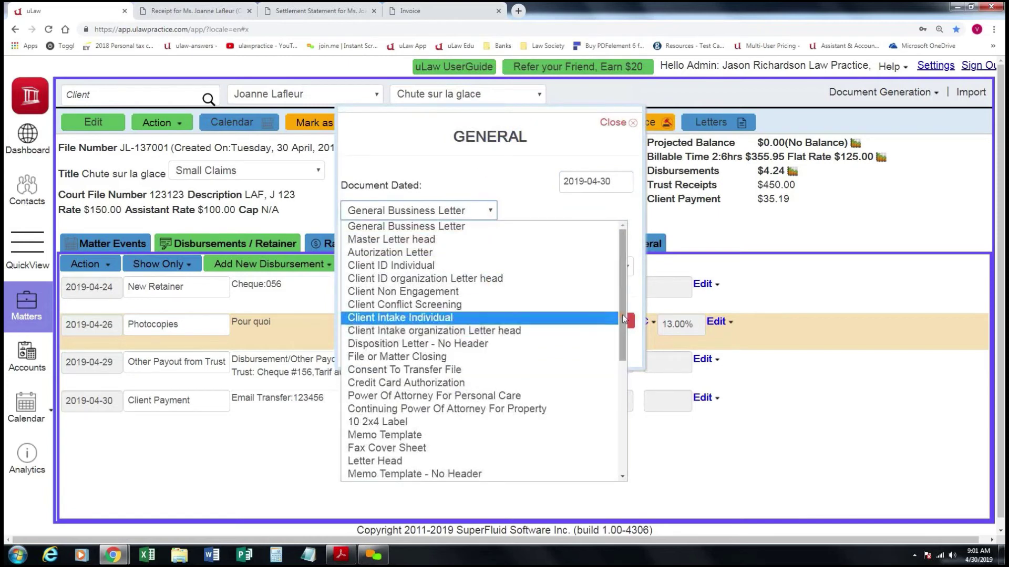
left_click_drag(625, 321, 607, 212)
left_click(607, 213)
left_click(609, 327)
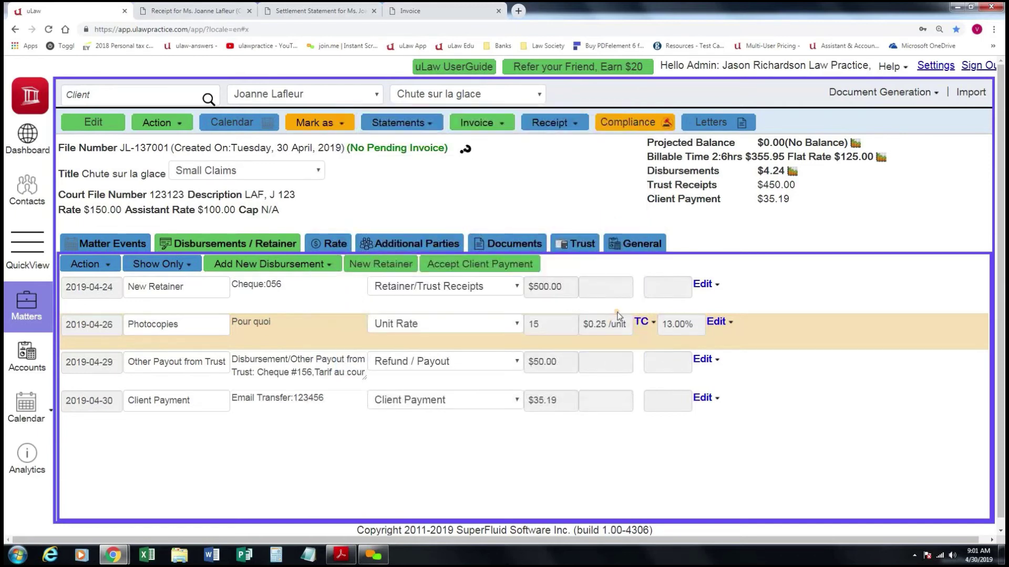
left_click(900, 97)
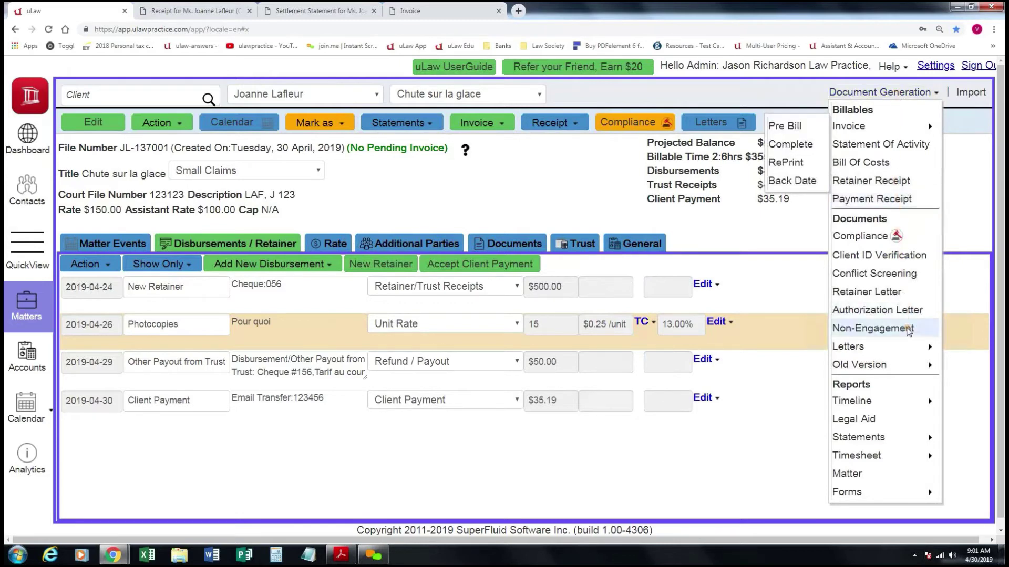
mouse_move(873, 492)
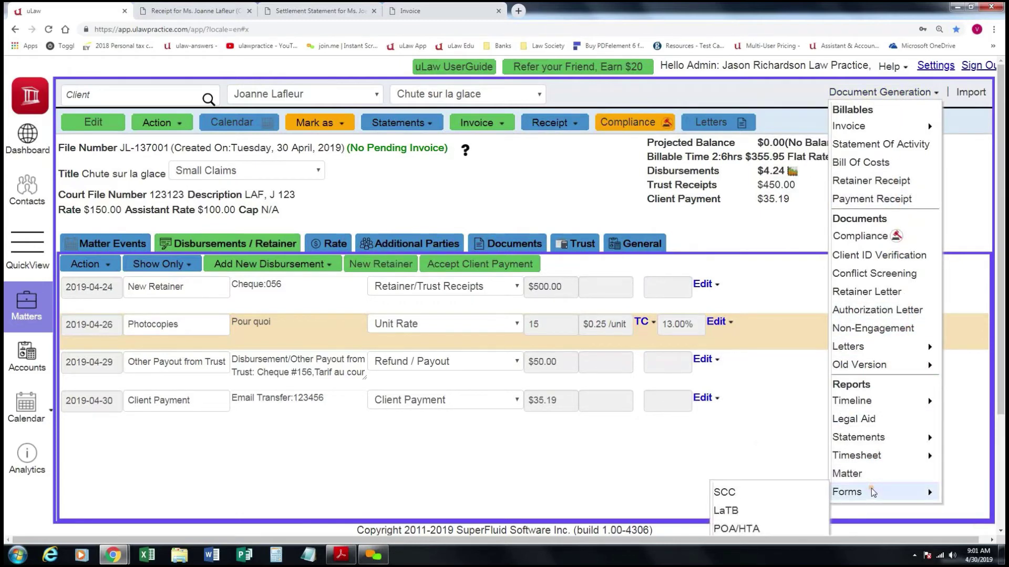
scroll(766, 486, "down", 3)
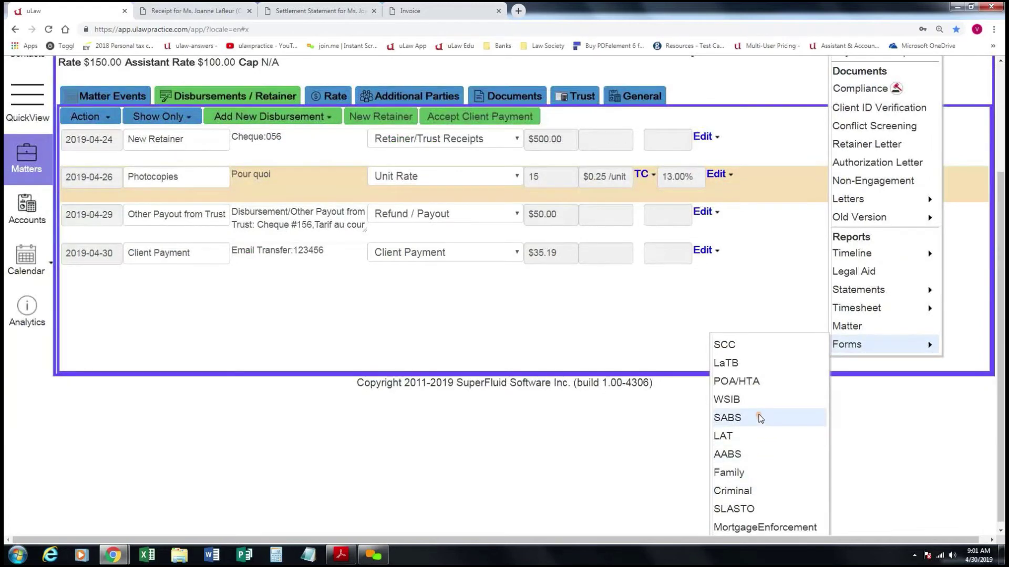
left_click(728, 345)
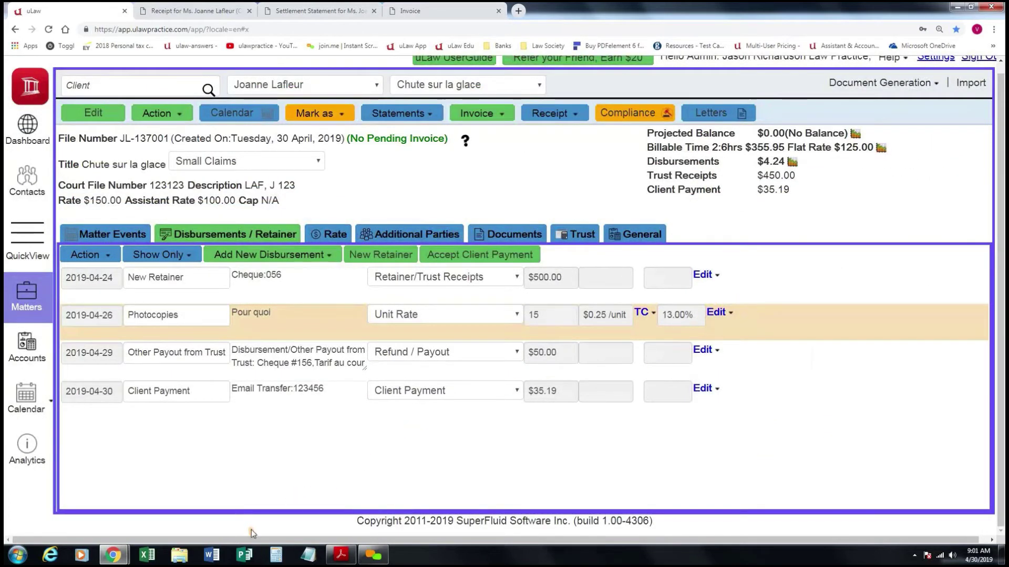
Open the Pooled Trust Account ledger, check its compliance documents, then show Un-sur-Un.pdf.
left_click(22, 352)
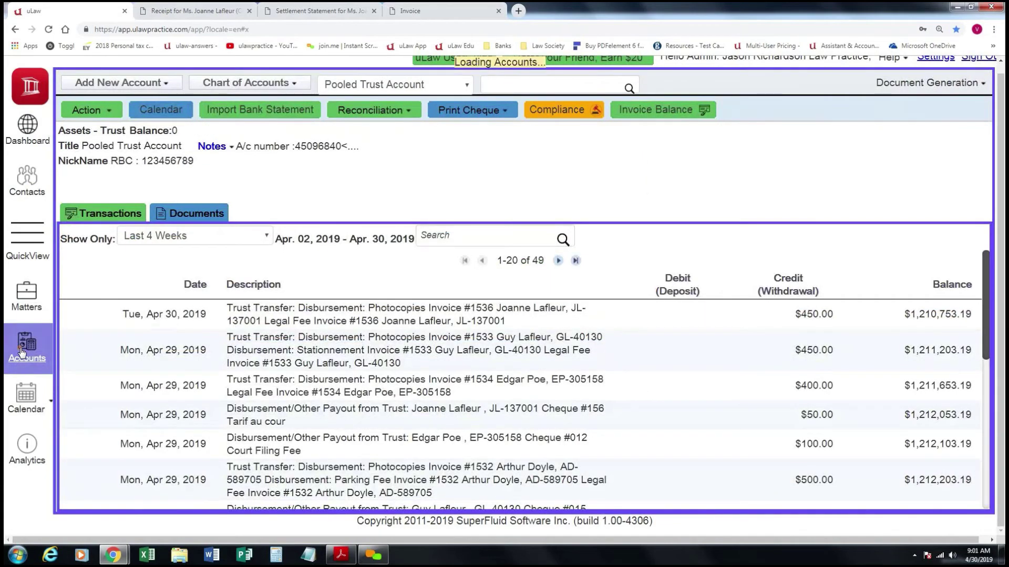
left_click(572, 113)
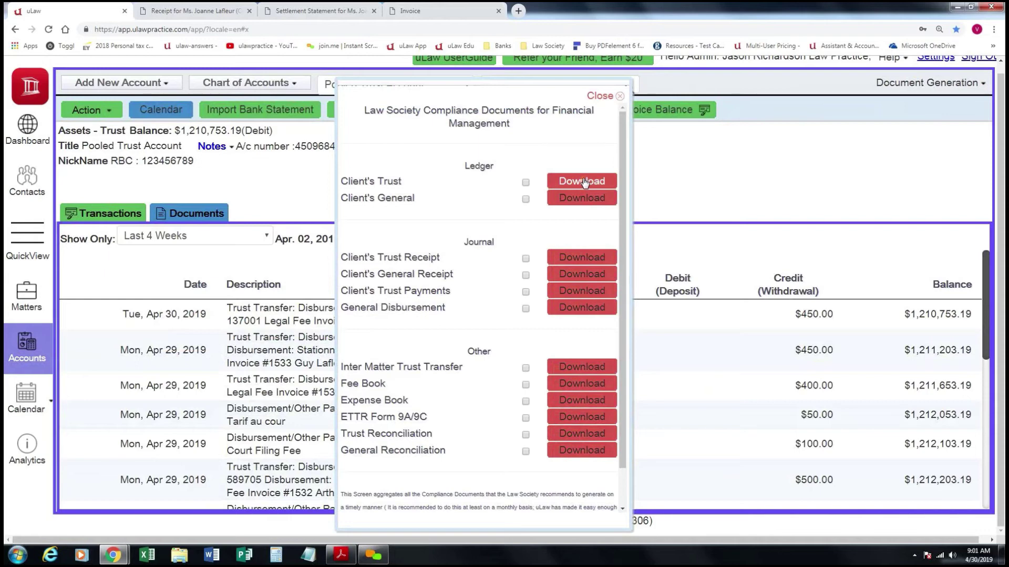
left_click(604, 96)
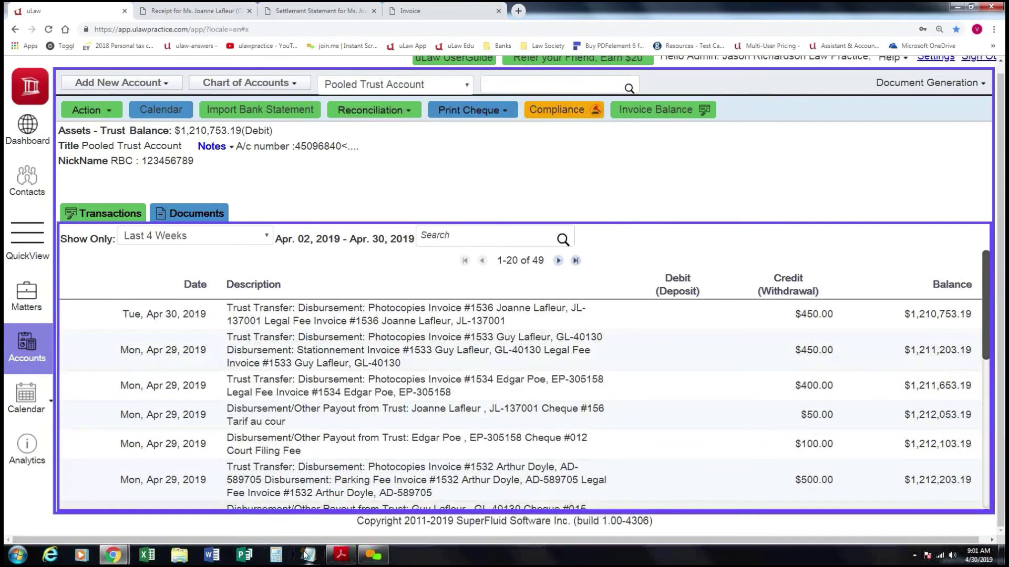
left_click(341, 554)
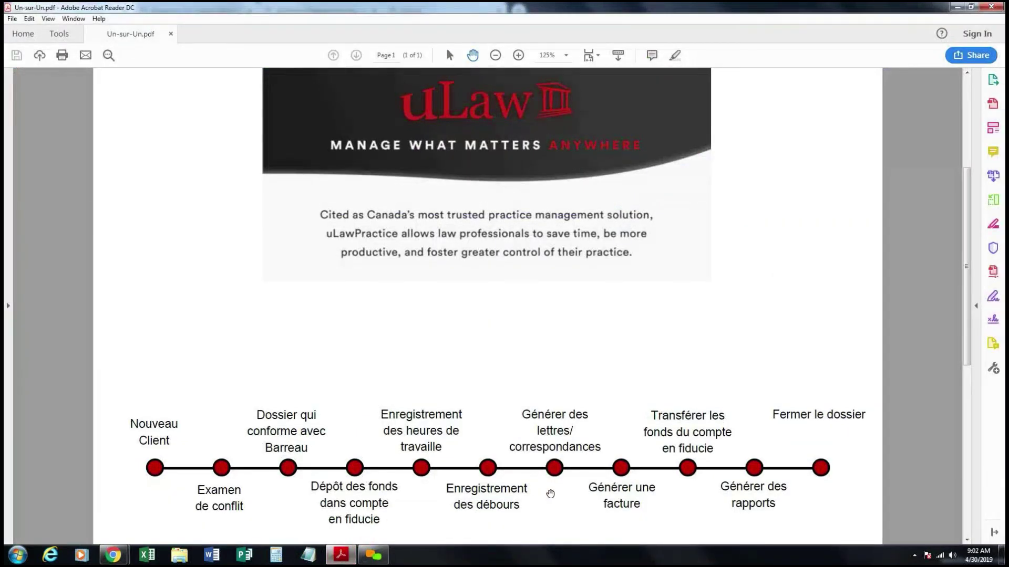